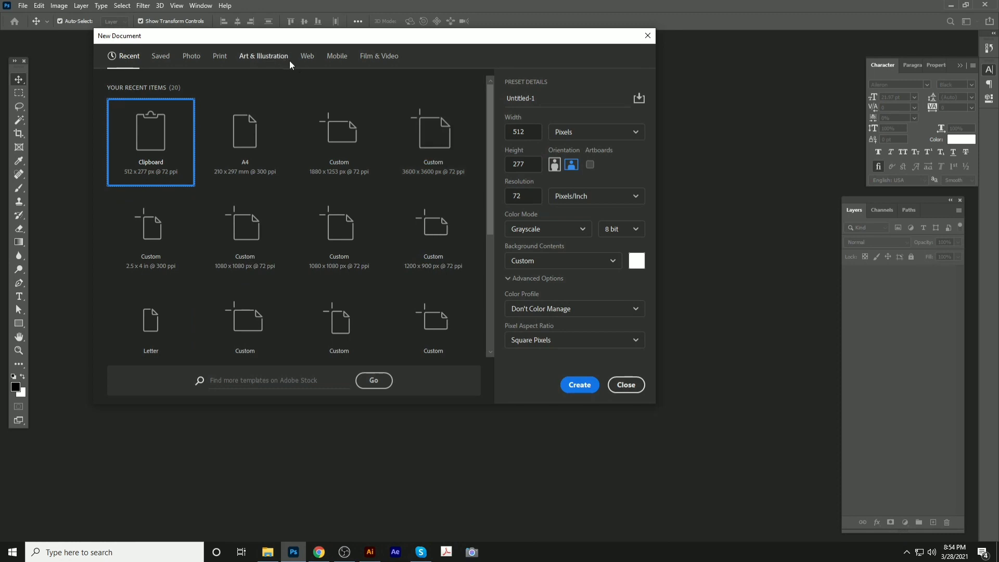
Create a blank A4 document from the Print presets
{"action": "left_click", "coordinate": [218, 57]}
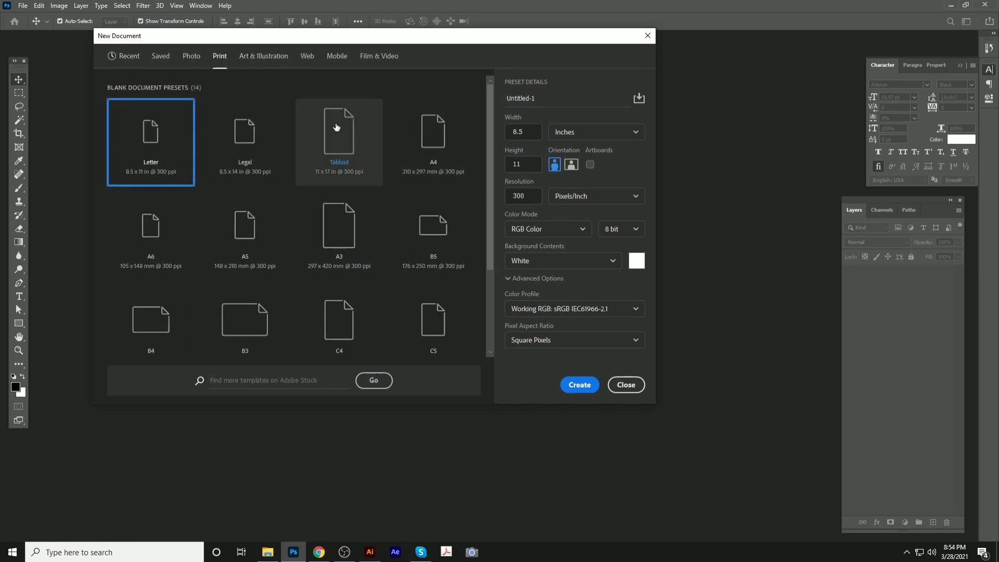
{"action": "left_click", "coordinate": [431, 155]}
{"action": "left_click", "coordinate": [579, 387]}
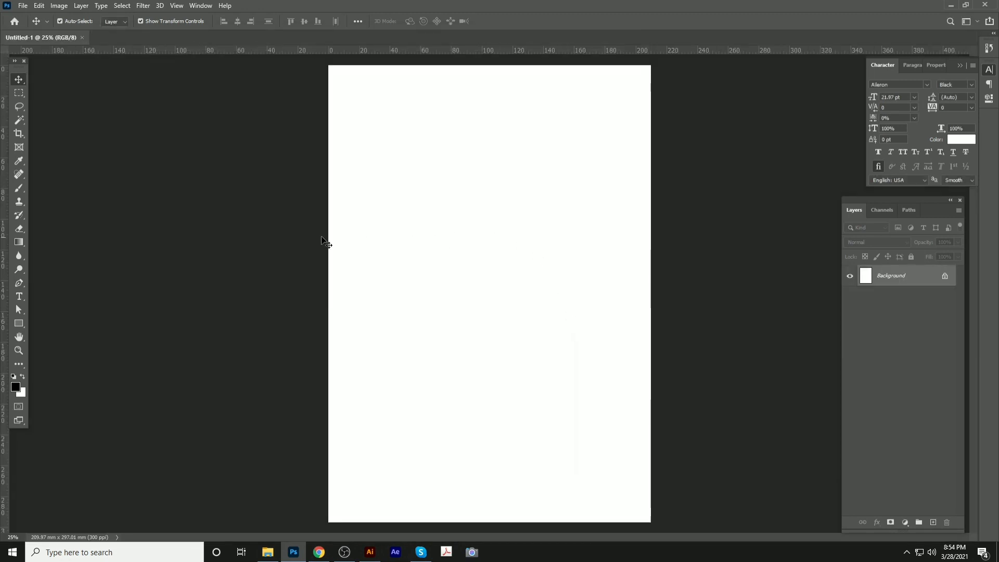
Place the IMAGE 1 photo from File Explorer onto the A4 canvas
{"action": "key", "text": "ctrl"}
{"action": "left_click", "coordinate": [268, 553]}
{"action": "left_click_drag", "start_coordinate": [166, 146], "coordinate": [444, 165]}
{"action": "left_click_drag", "start_coordinate": [479, 135], "coordinate": [493, 146]}
{"action": "key", "text": "Return"}
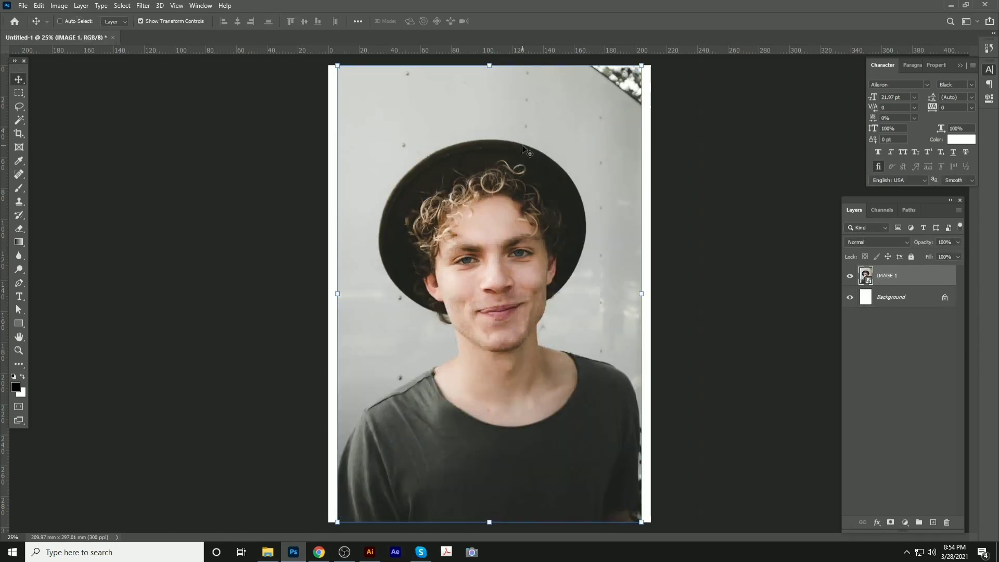
Save the document on this computer as Poster design.psd and toggle the photo layer's visibility
{"action": "key", "text": "ctrl+s"}
{"action": "left_click", "coordinate": [566, 365]}
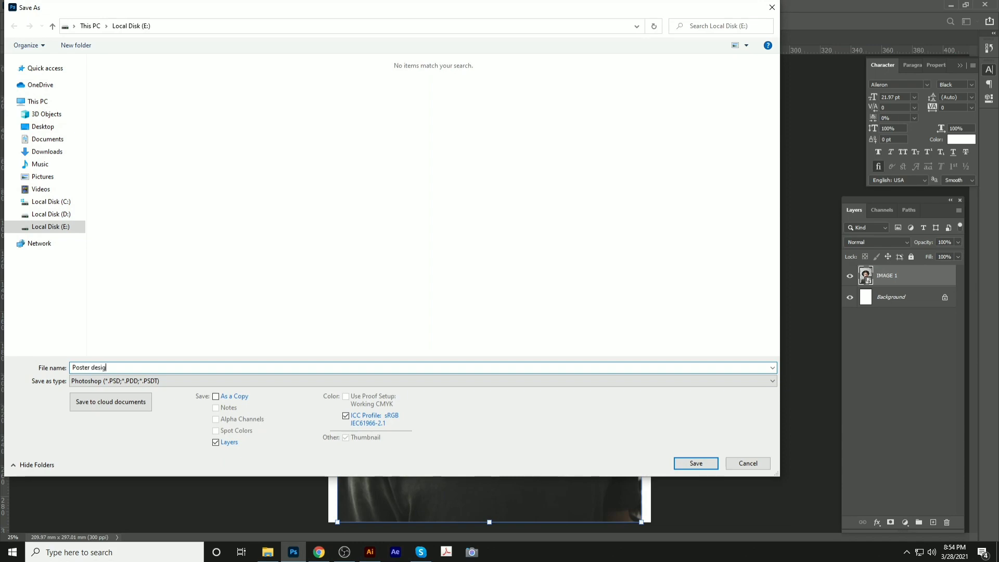
{"action": "key", "text": "Return"}
{"action": "key", "text": "Return"}
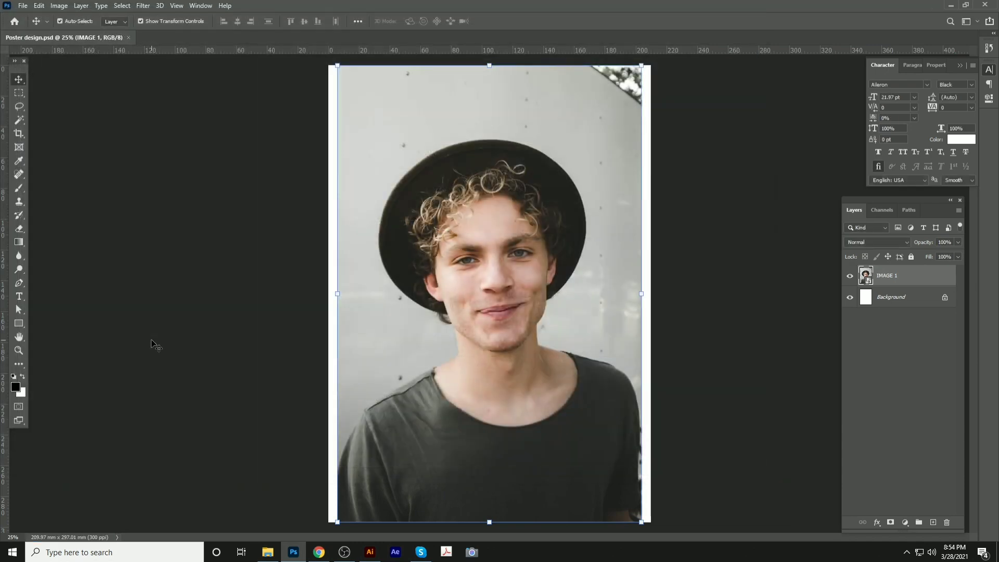
{"action": "left_click", "coordinate": [850, 276]}
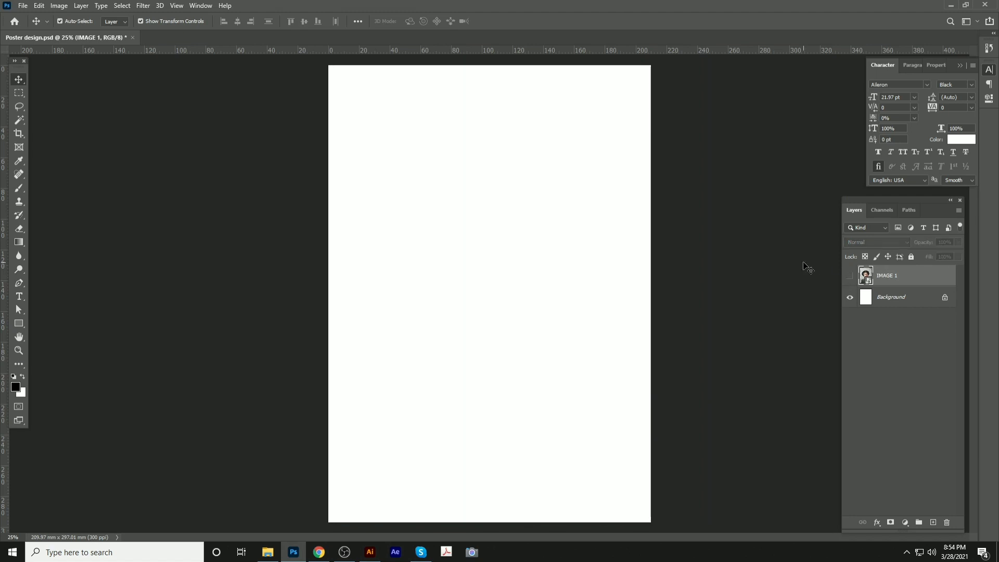
{"action": "left_click", "coordinate": [851, 277]}
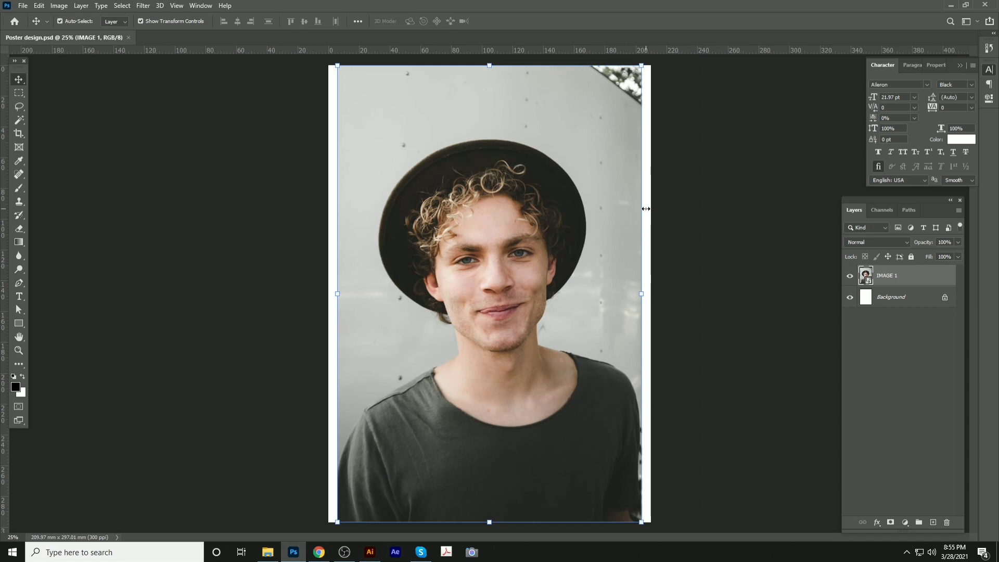
Shrink the photo to about half size and centre it on the page
{"action": "left_click_drag", "start_coordinate": [641, 67], "coordinate": [504, 297]}
{"action": "left_click_drag", "start_coordinate": [446, 365], "coordinate": [523, 247]}
{"action": "key", "text": "Return"}
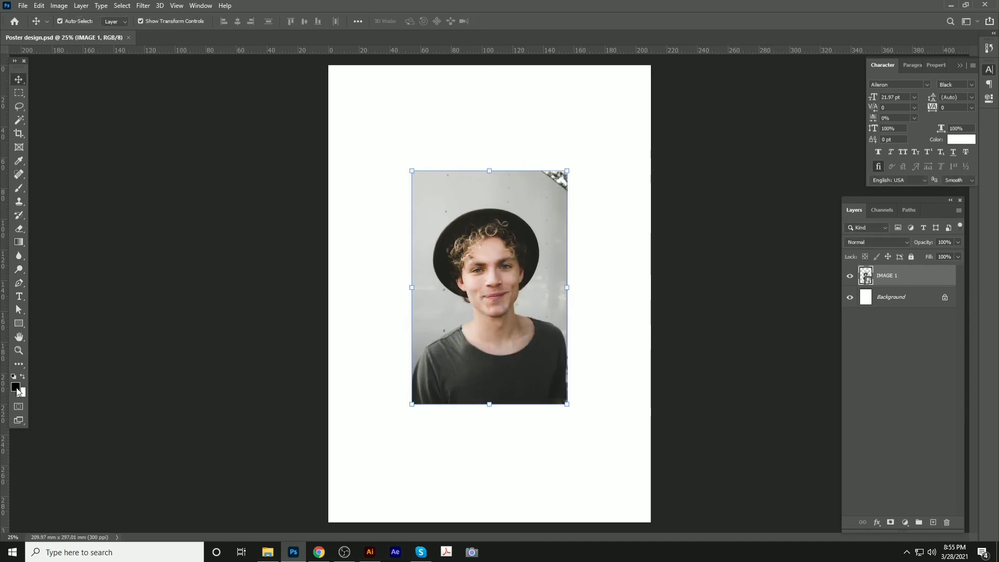
Fill the Background layer with a light blue foreground colour, then reselect the photo layer
{"action": "left_click", "coordinate": [17, 387]}
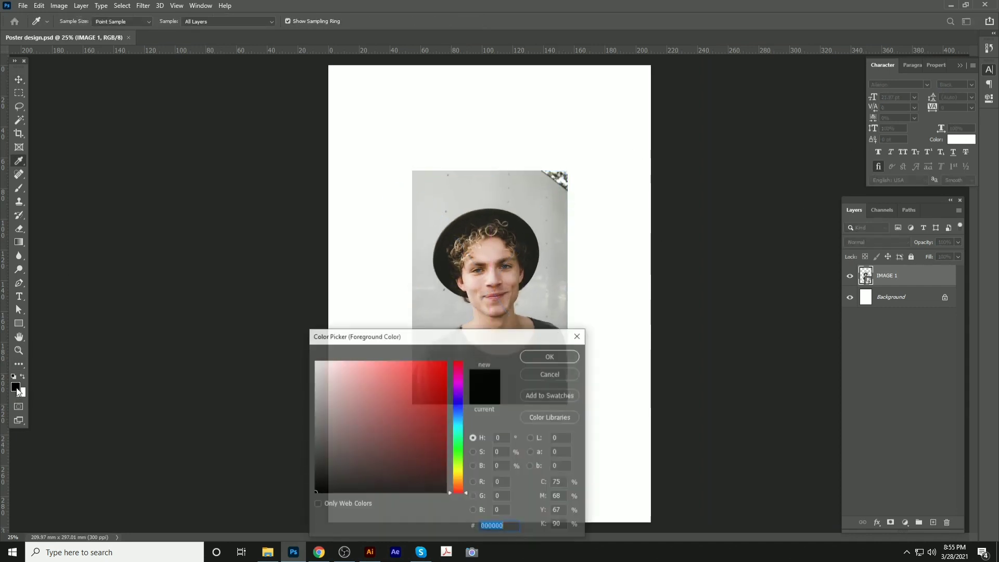
{"action": "left_click", "coordinate": [442, 279]}
{"action": "mouse_move", "coordinate": [454, 413]}
{"action": "left_mouse_down"}
{"action": "mouse_move", "coordinate": [459, 429]}
{"action": "mouse_move", "coordinate": [458, 411]}
{"action": "left_mouse_up"}
{"action": "left_click", "coordinate": [382, 361]}
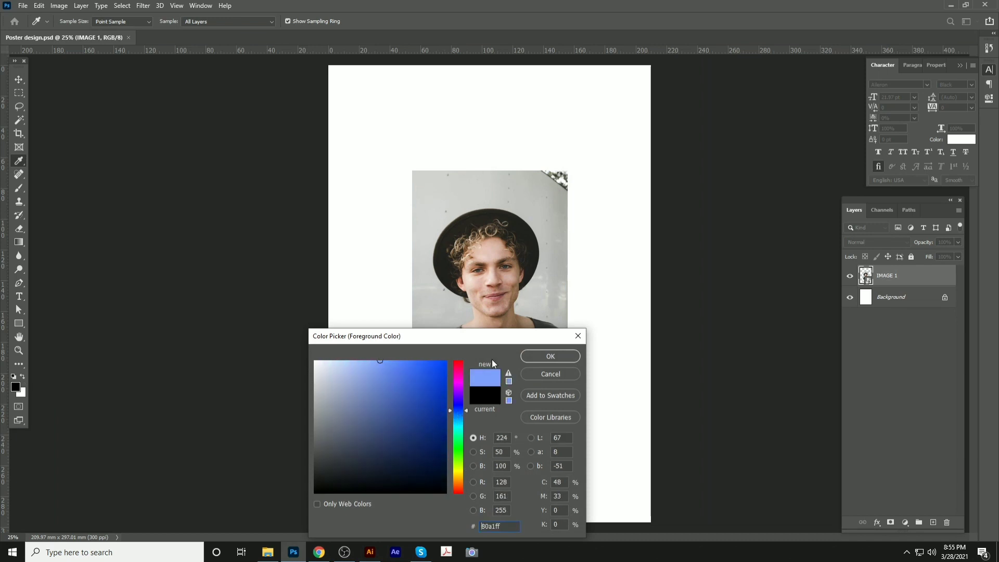
{"action": "left_click", "coordinate": [526, 356]}
{"action": "left_click", "coordinate": [911, 298]}
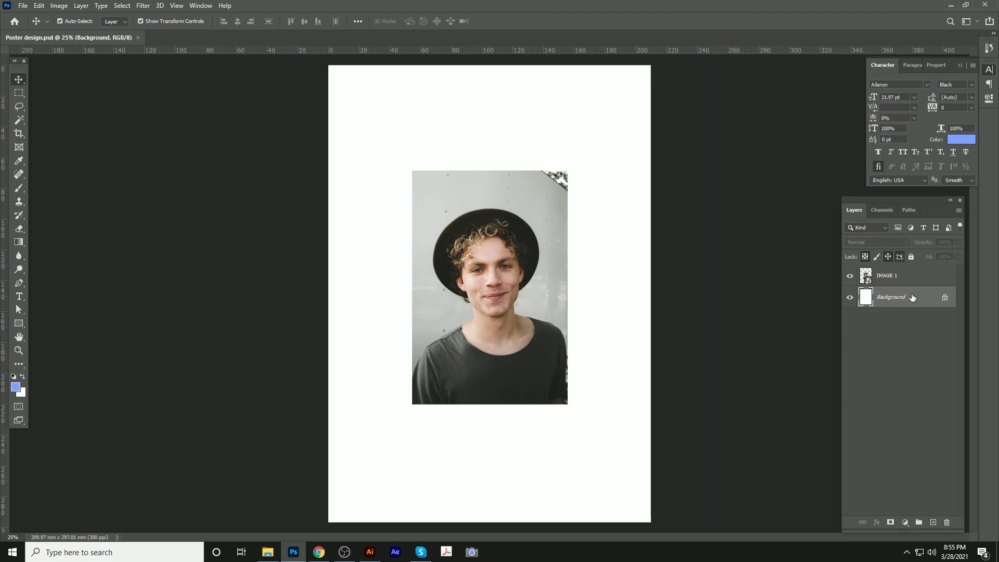
{"action": "key", "text": "alt+BackSpace"}
{"action": "key", "text": "ctrl"}
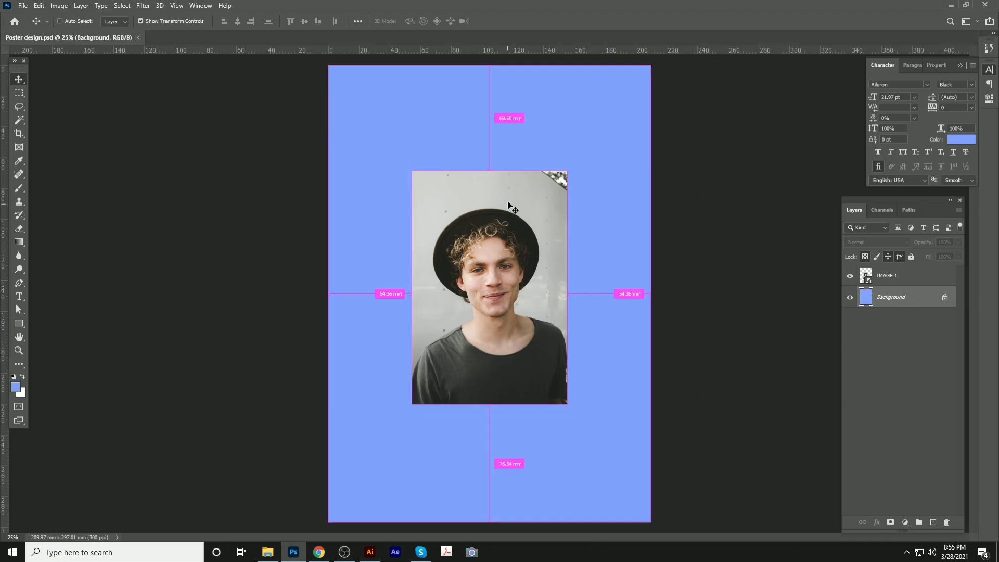
{"action": "left_click", "coordinate": [511, 207], "text": "ctrl"}
{"action": "scroll", "coordinate": [514, 229], "scroll_direction": "up", "scroll_amount": 5}
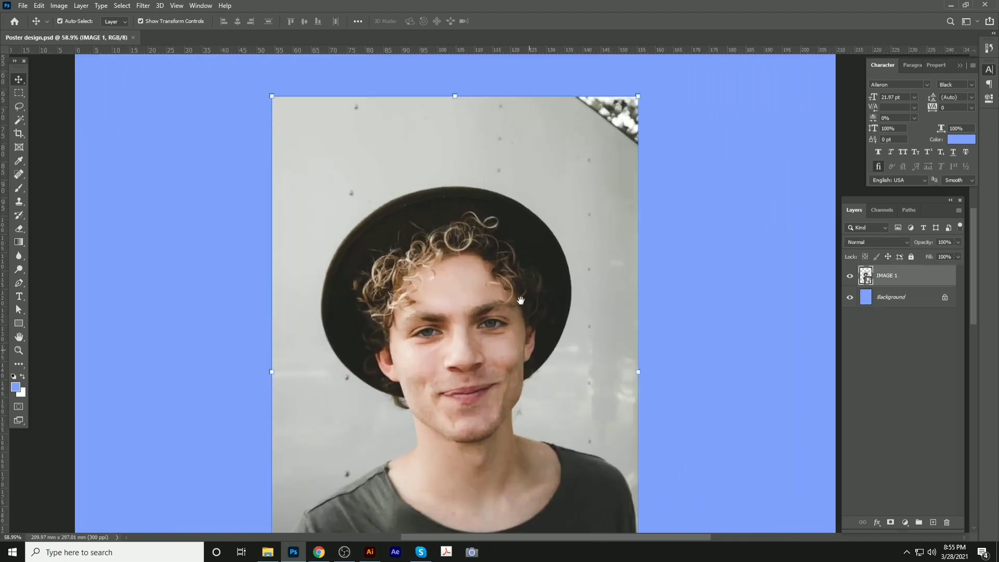
Quick-select the man's hat, hair, face, shirt and torso
{"action": "left_click_drag", "start_coordinate": [521, 300], "coordinate": [513, 150]}
{"action": "key", "text": "p"}
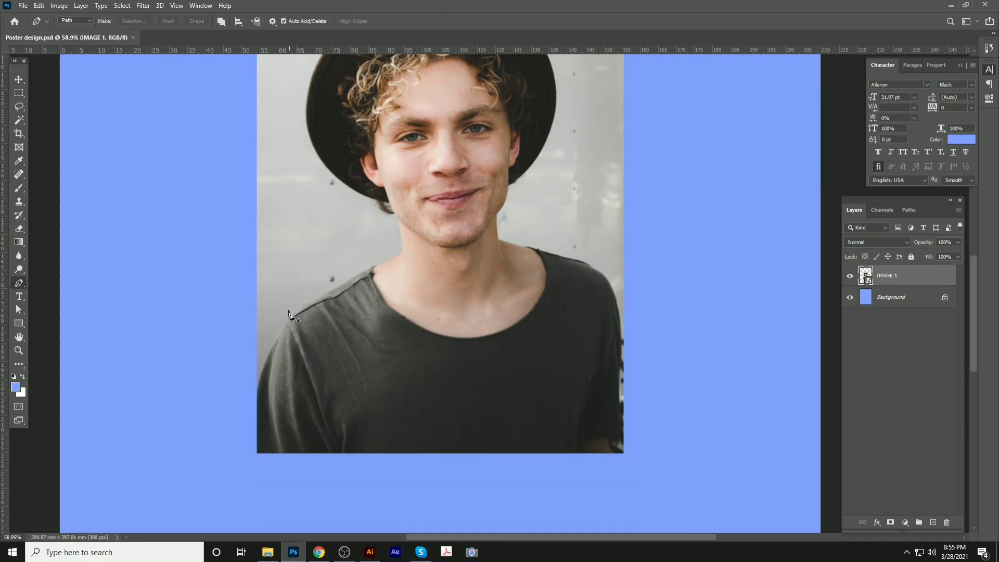
{"action": "scroll", "coordinate": [294, 328], "scroll_direction": "up", "scroll_amount": 4}
{"action": "scroll", "coordinate": [389, 279], "scroll_direction": "down", "scroll_amount": 5}
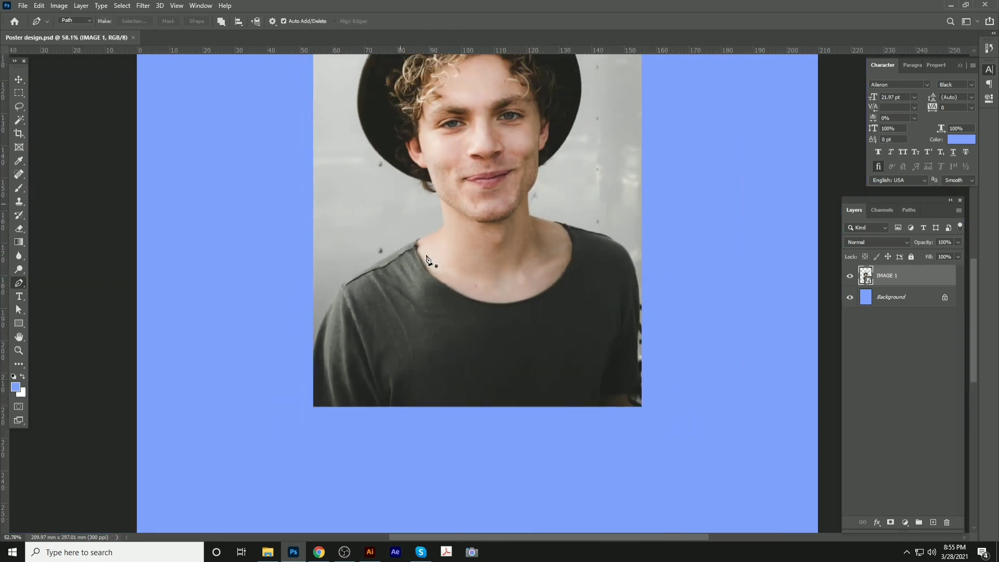
{"action": "left_click_drag", "start_coordinate": [490, 160], "coordinate": [469, 249]}
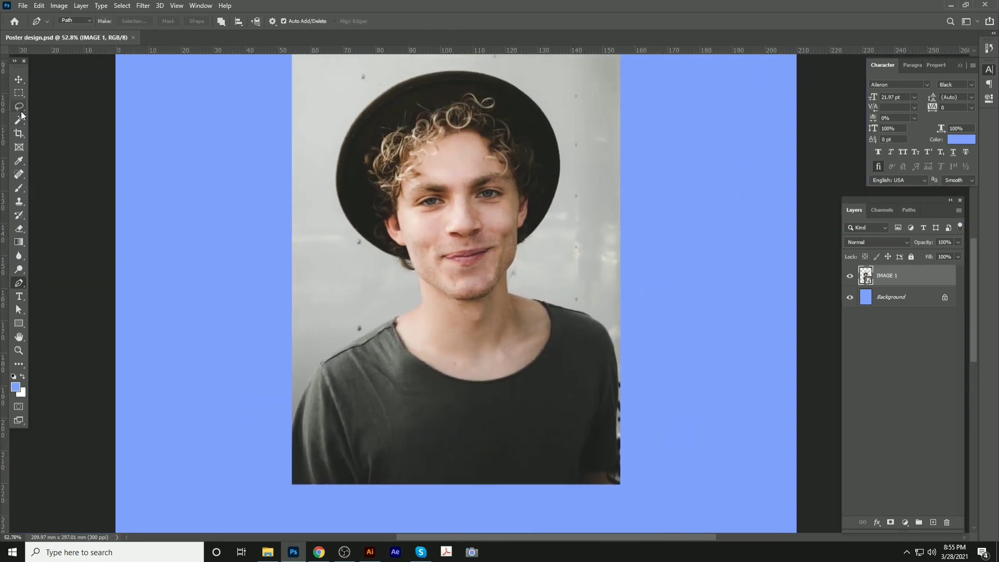
{"action": "mouse_move", "coordinate": [21, 121]}
{"action": "left_mouse_down"}
{"action": "mouse_move", "coordinate": [52, 139]}
{"action": "mouse_move", "coordinate": [50, 130]}
{"action": "left_mouse_up"}
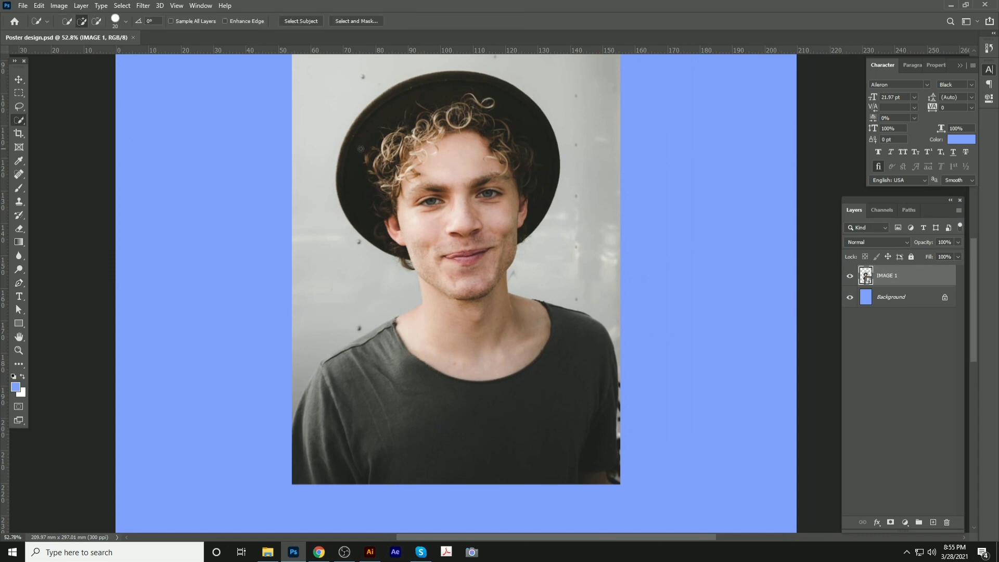
{"action": "left_click_drag", "start_coordinate": [444, 116], "coordinate": [469, 100]}
{"action": "mouse_move", "coordinate": [470, 345]}
{"action": "left_mouse_down"}
{"action": "mouse_move", "coordinate": [528, 395]}
{"action": "mouse_move", "coordinate": [552, 443]}
{"action": "mouse_move", "coordinate": [523, 340]}
{"action": "mouse_move", "coordinate": [526, 280]}
{"action": "mouse_move", "coordinate": [510, 305]}
{"action": "mouse_move", "coordinate": [536, 375]}
{"action": "left_mouse_up"}
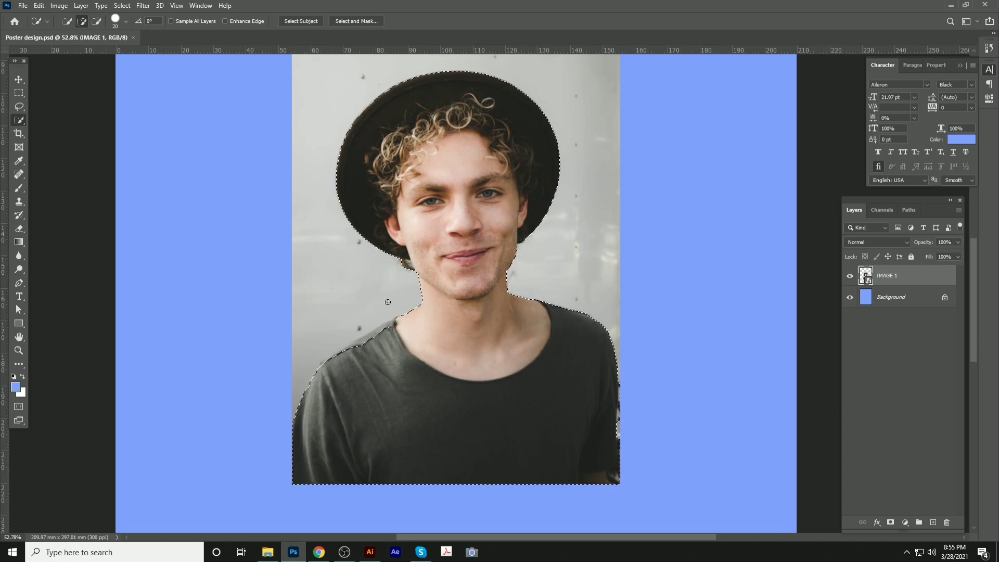
Add the left shoulder to the selection and apply a layer mask around the man
{"action": "scroll", "coordinate": [364, 345], "scroll_direction": "up", "scroll_amount": 4}
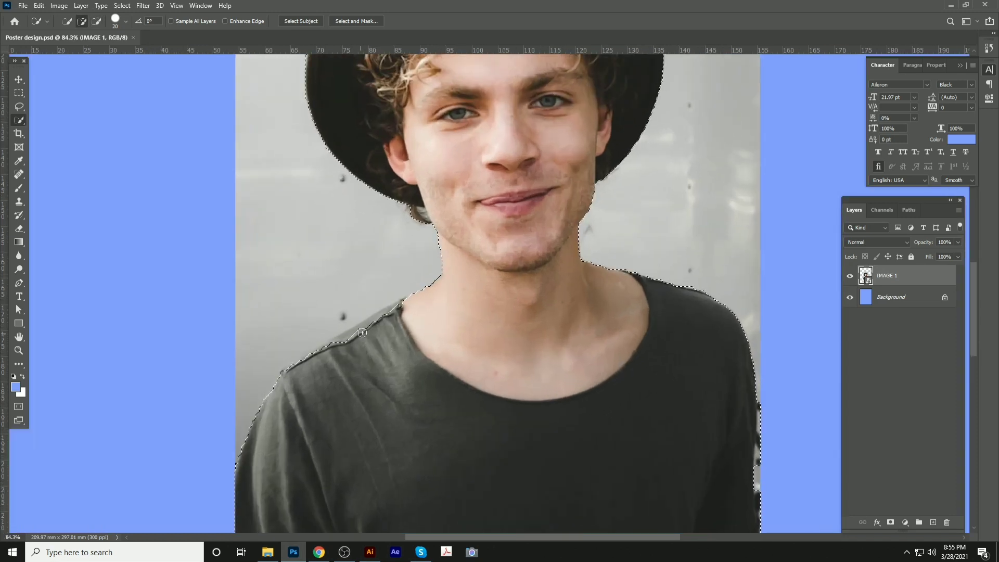
{"action": "mouse_move", "coordinate": [367, 332]}
{"action": "left_mouse_down"}
{"action": "mouse_move", "coordinate": [400, 307]}
{"action": "mouse_move", "coordinate": [323, 353]}
{"action": "mouse_move", "coordinate": [329, 348]}
{"action": "left_mouse_up"}
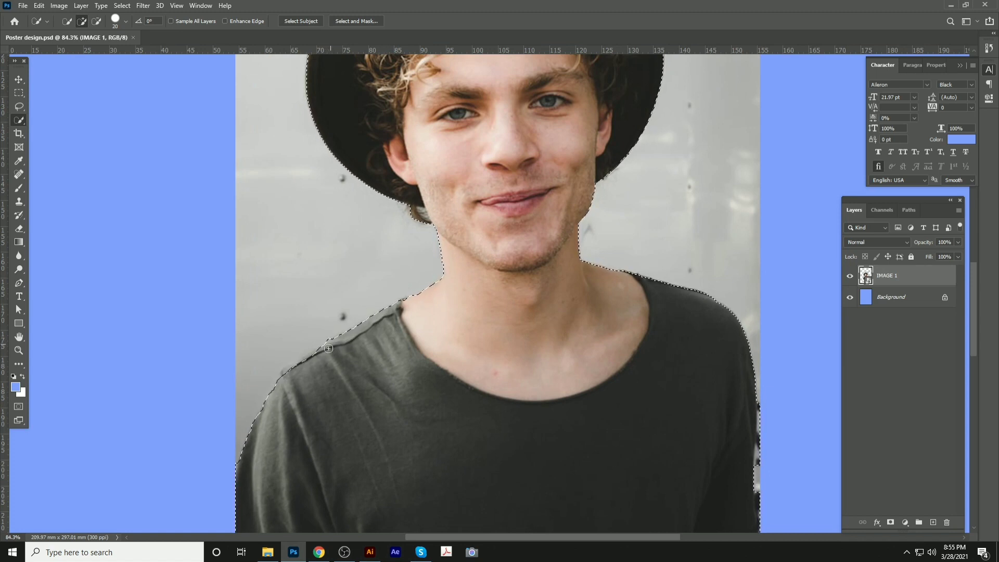
{"action": "scroll", "coordinate": [410, 252], "scroll_direction": "down", "scroll_amount": 5}
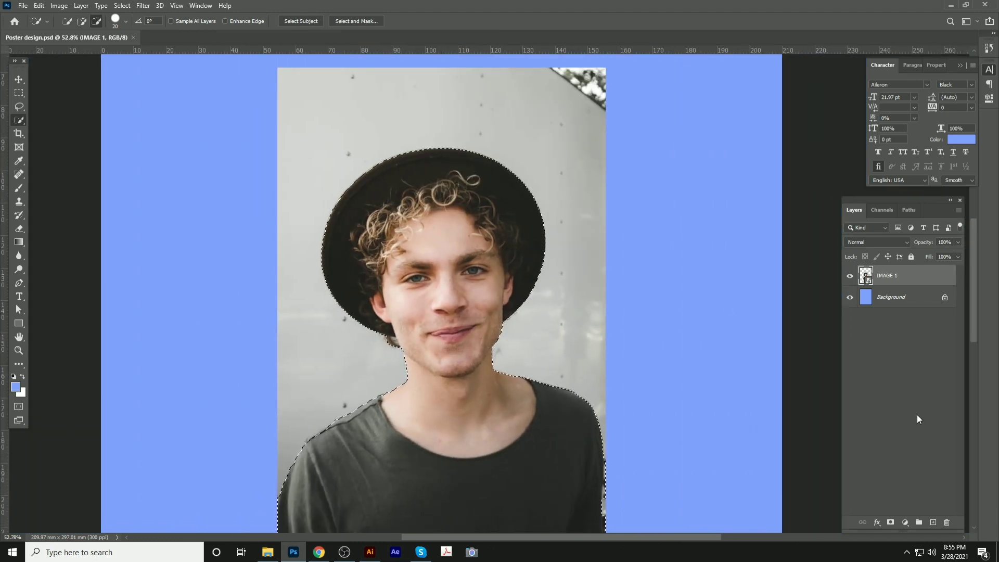
{"action": "left_click", "coordinate": [891, 522]}
{"action": "scroll", "coordinate": [667, 335], "scroll_direction": "down", "scroll_amount": 2}
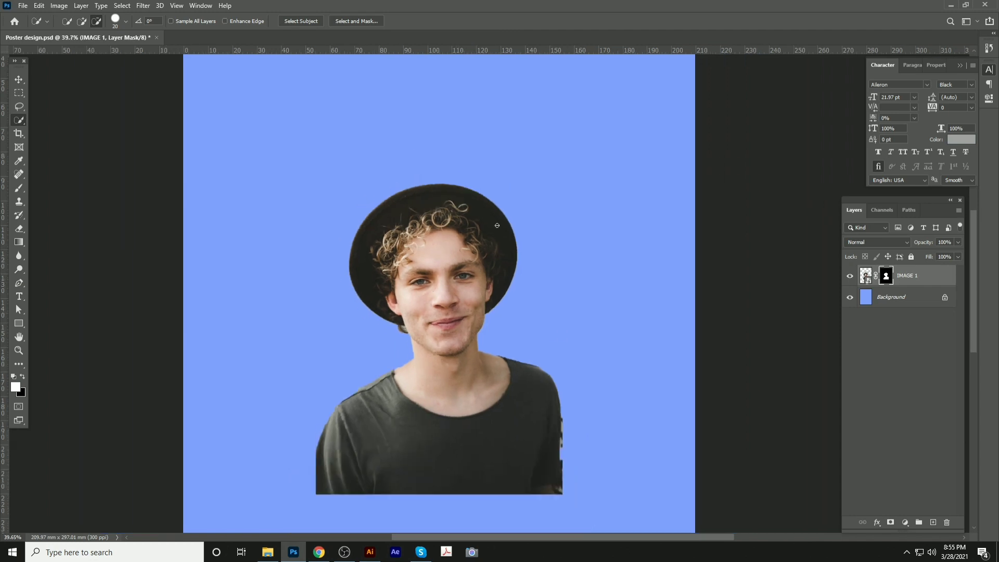
Fill the Background layer with a mid grey colour
{"action": "left_click", "coordinate": [18, 80]}
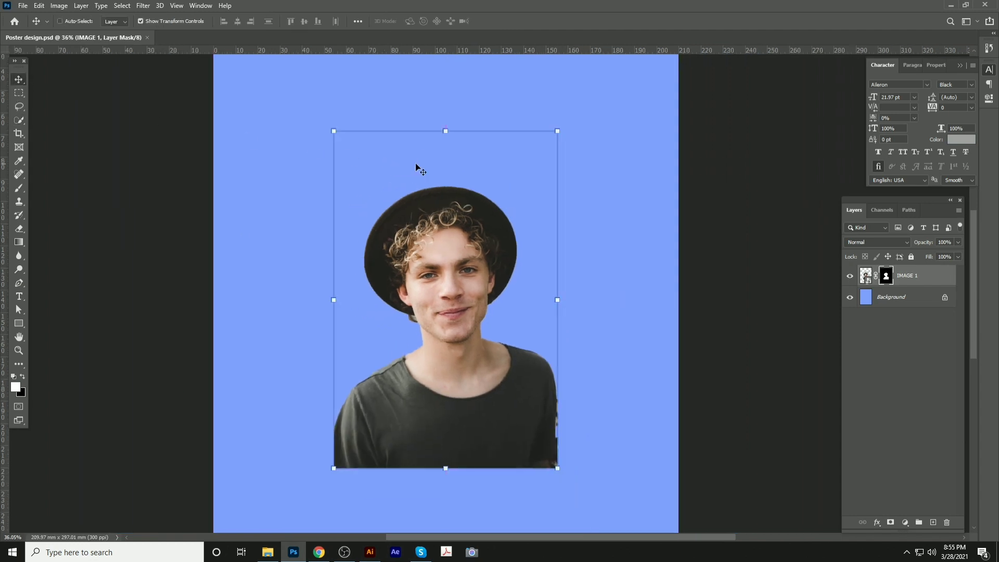
{"action": "left_click", "coordinate": [891, 300]}
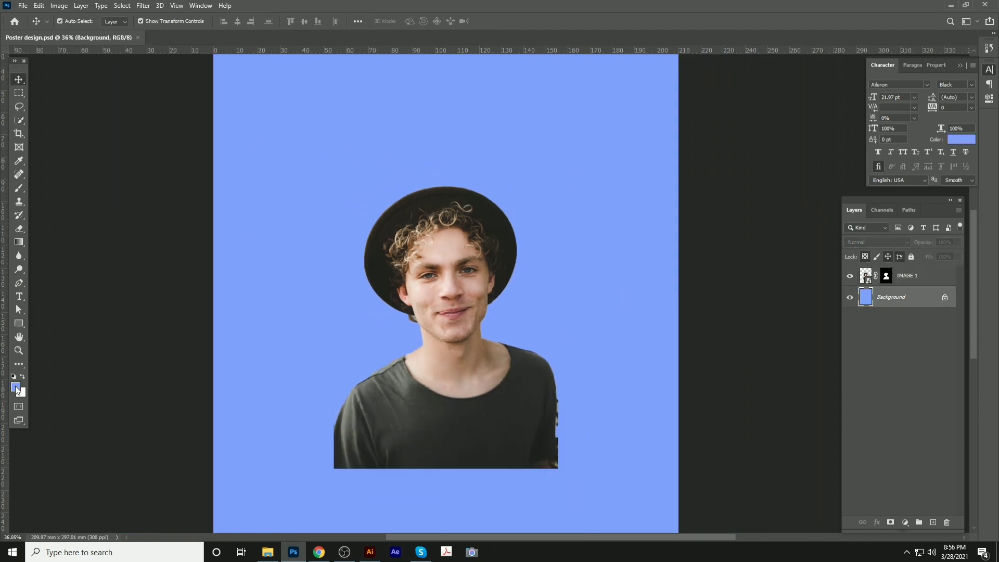
{"action": "left_click", "coordinate": [16, 388]}
{"action": "left_click_drag", "start_coordinate": [323, 418], "coordinate": [301, 417]}
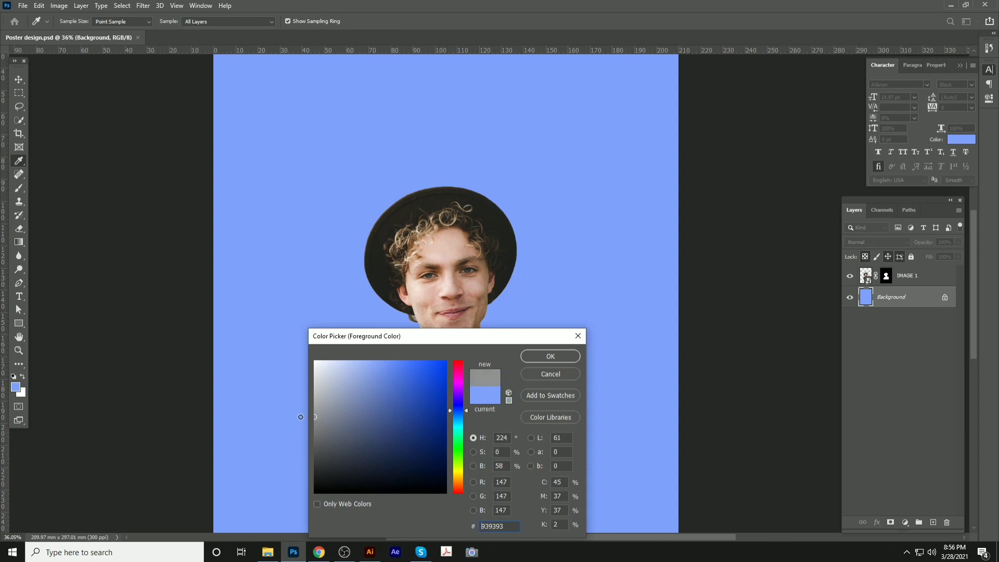
{"action": "left_click", "coordinate": [536, 359]}
{"action": "key", "text": "alt+BackSpace"}
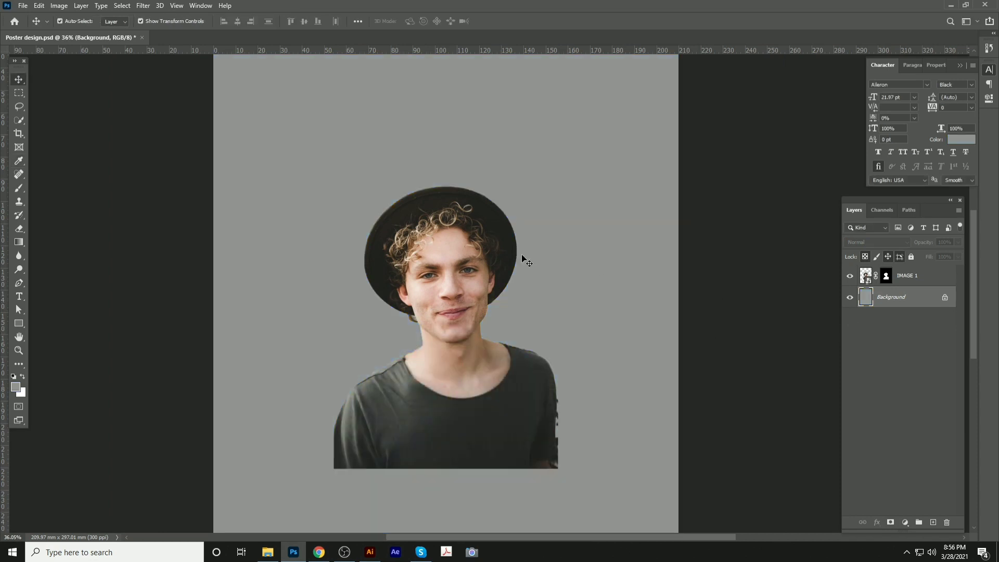
Move the man higher on the page, enlarge him slightly and save
{"action": "left_click", "coordinate": [478, 245]}
{"action": "scroll", "coordinate": [440, 238], "scroll_direction": "down", "scroll_amount": 3}
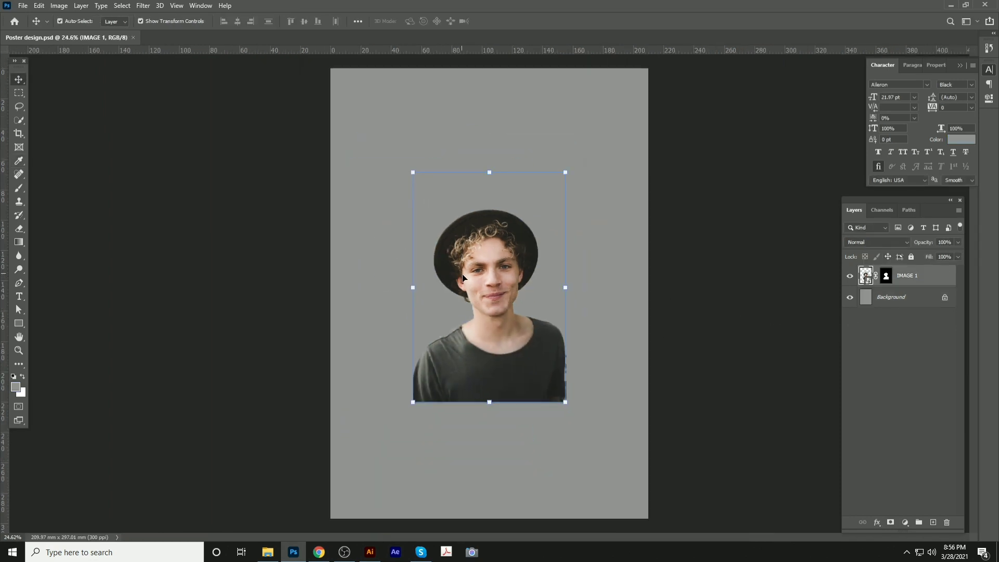
{"action": "left_click_drag", "start_coordinate": [472, 278], "coordinate": [474, 230]}
{"action": "left_click_drag", "start_coordinate": [567, 352], "coordinate": [570, 360]}
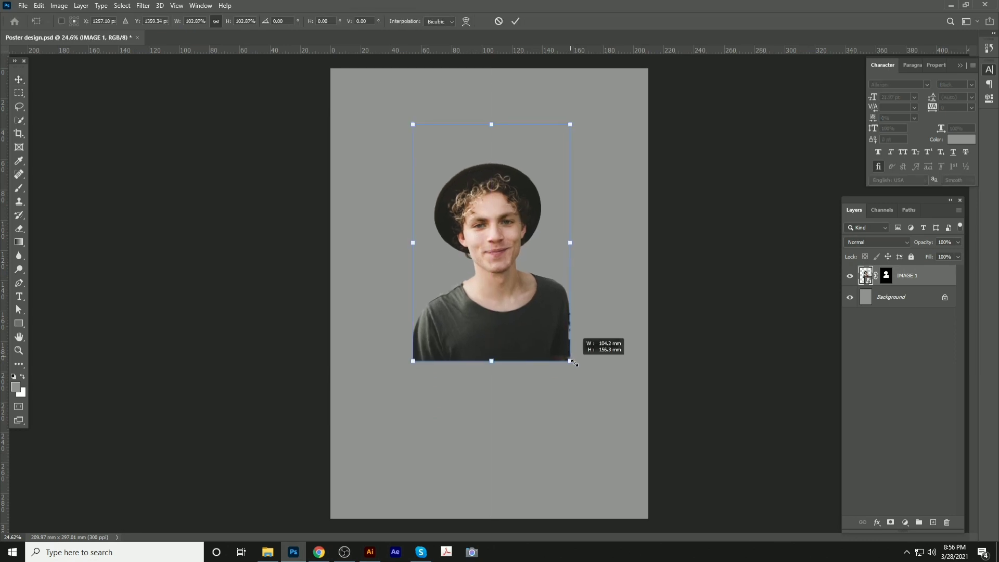
{"action": "key", "text": "ctrl+s"}
{"action": "left_click", "coordinate": [437, 207]}
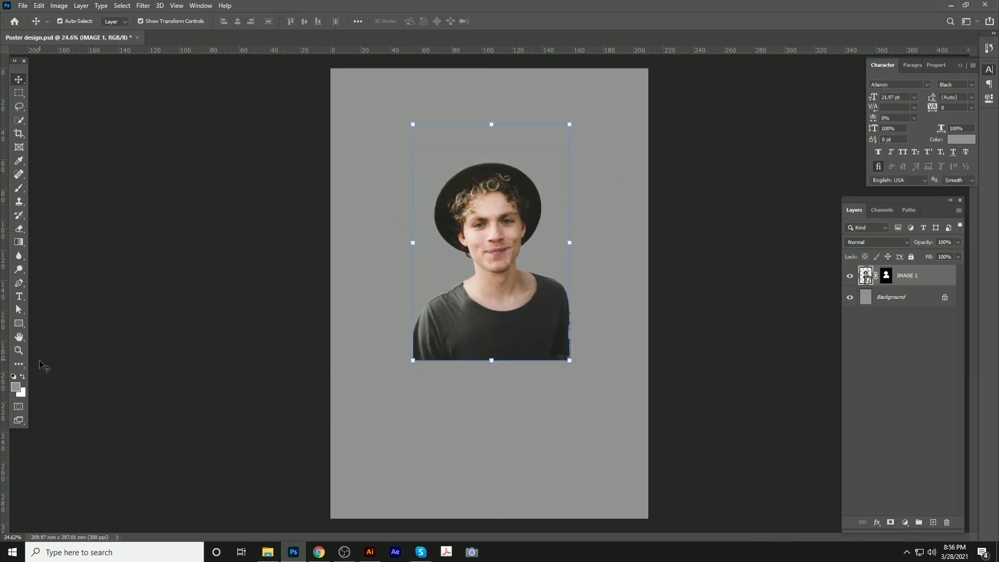
Refill the background with light grey d2d2d2 and save the poster
{"action": "left_click", "coordinate": [16, 387]}
{"action": "type", "text": "d2d2d2"}
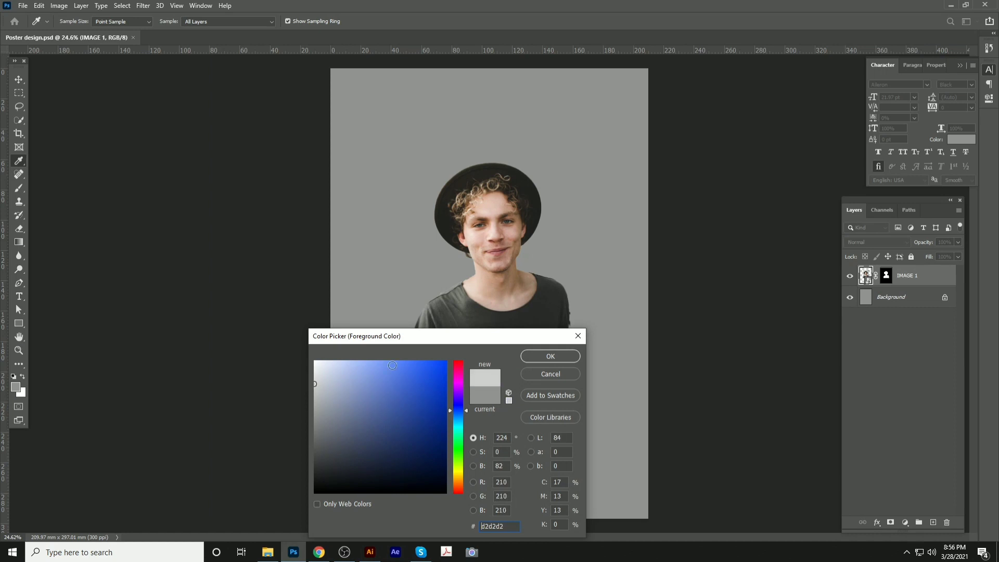
{"action": "left_click", "coordinate": [542, 358]}
{"action": "left_click", "coordinate": [895, 297]}
{"action": "key", "text": "alt+BackSpace"}
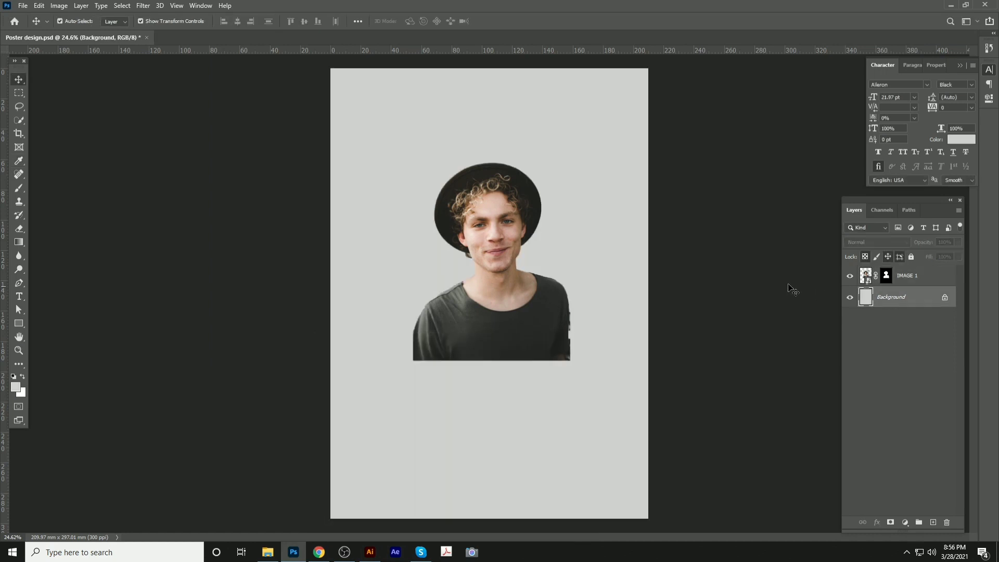
{"action": "key", "text": "ctrl+s"}
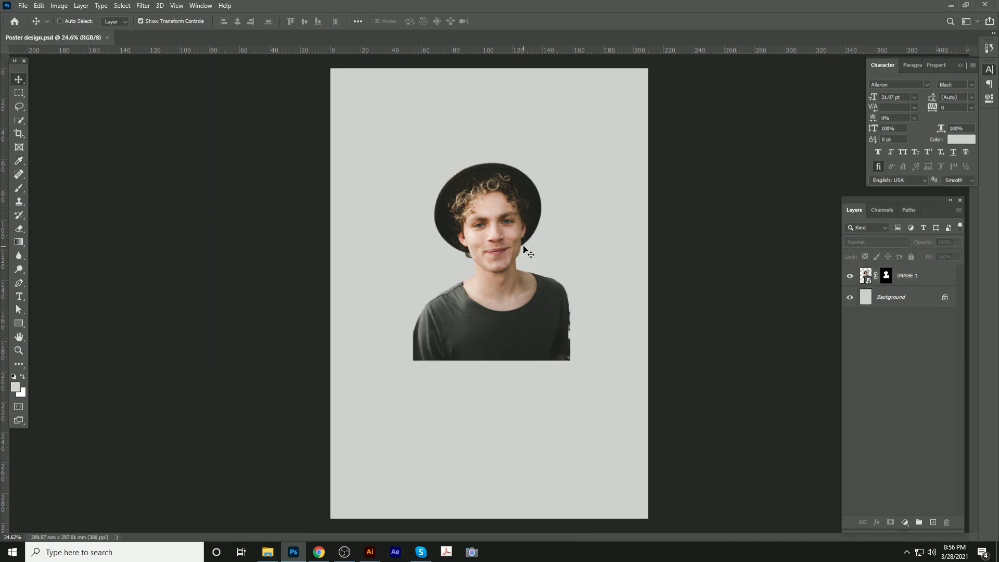
Apply Levels (midtones 0.71, white input 217) to the man's photo and raise it about 8.7 mm
{"action": "scroll", "coordinate": [544, 241], "scroll_direction": "up", "scroll_amount": 3}
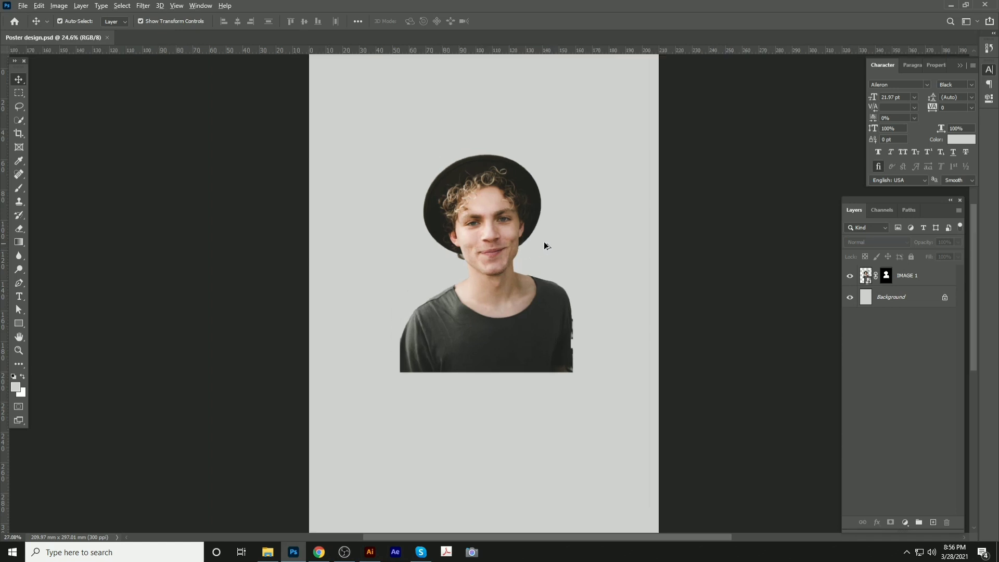
{"action": "left_click", "coordinate": [557, 234], "text": "ctrl"}
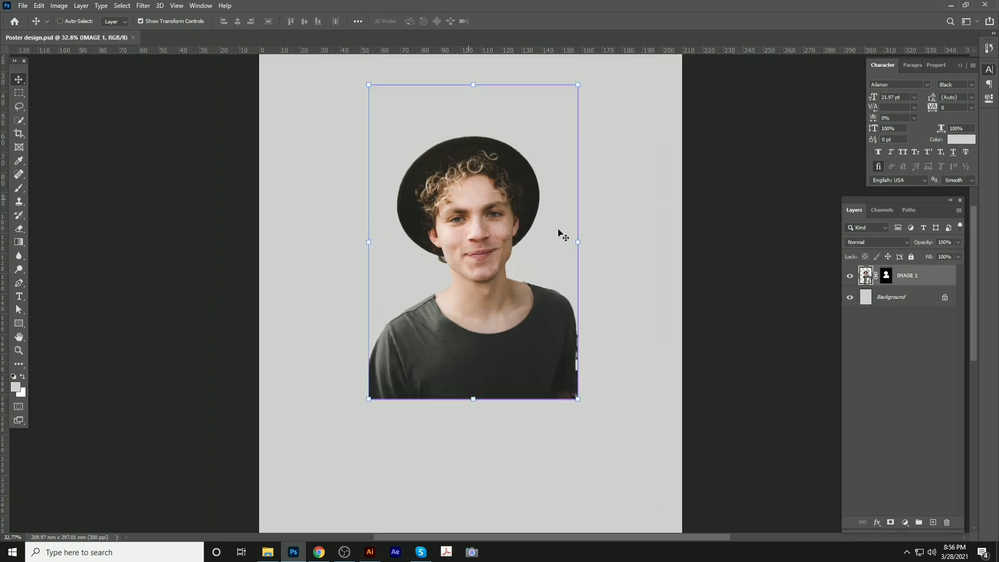
{"action": "key", "text": "ctrl+l"}
{"action": "left_click_drag", "start_coordinate": [480, 110], "coordinate": [705, 169]}
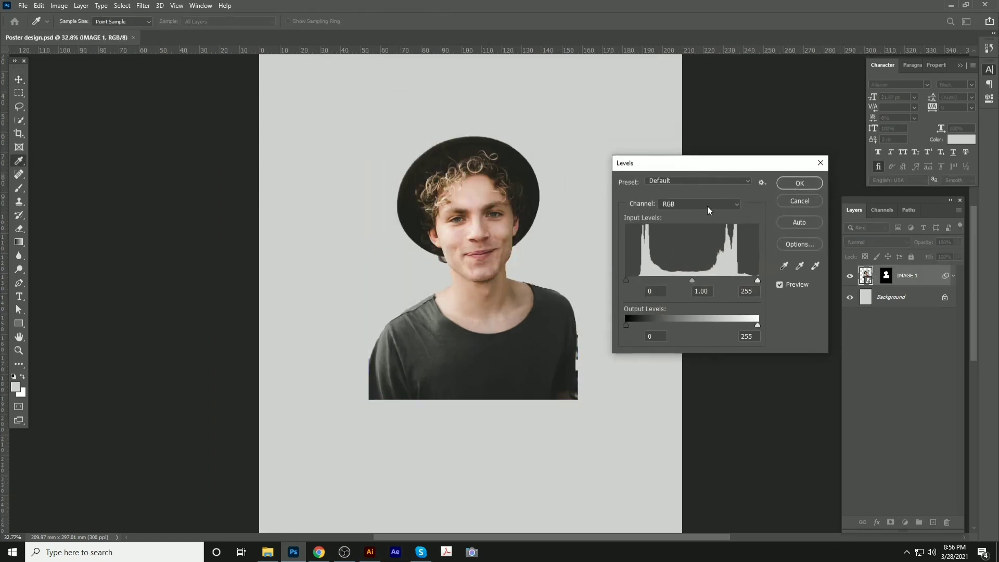
{"action": "left_click_drag", "start_coordinate": [693, 281], "coordinate": [707, 280]}
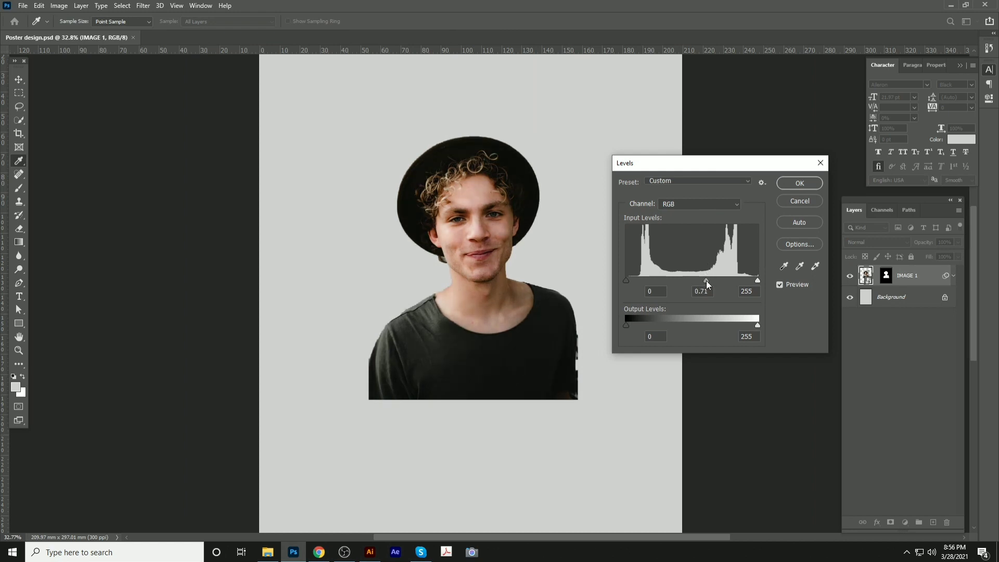
{"action": "left_click_drag", "start_coordinate": [751, 282], "coordinate": [738, 281]}
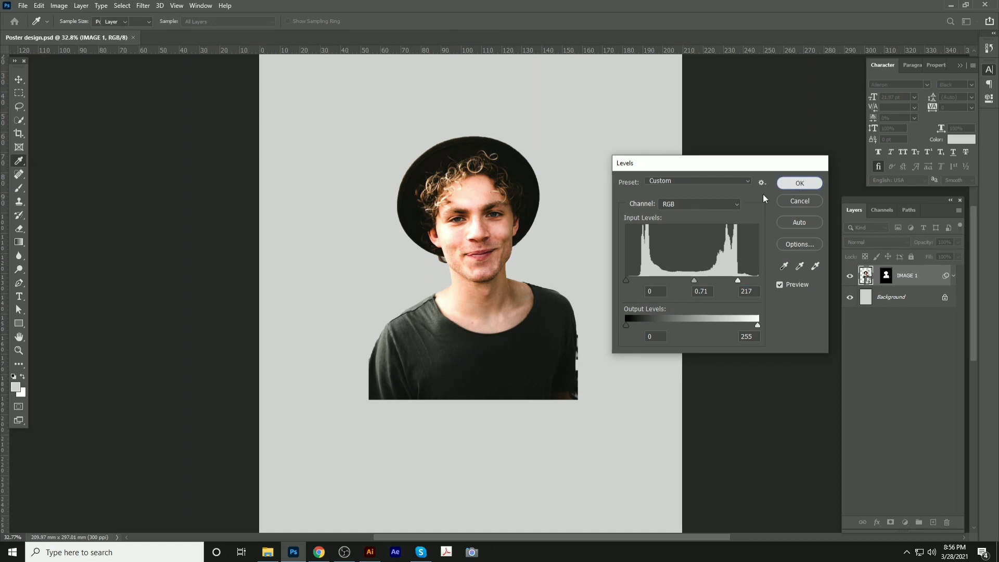
{"action": "key", "text": "Return"}
{"action": "scroll", "coordinate": [579, 338], "scroll_direction": "up", "scroll_amount": 7}
{"action": "left_click_drag", "start_coordinate": [494, 359], "coordinate": [493, 295]}
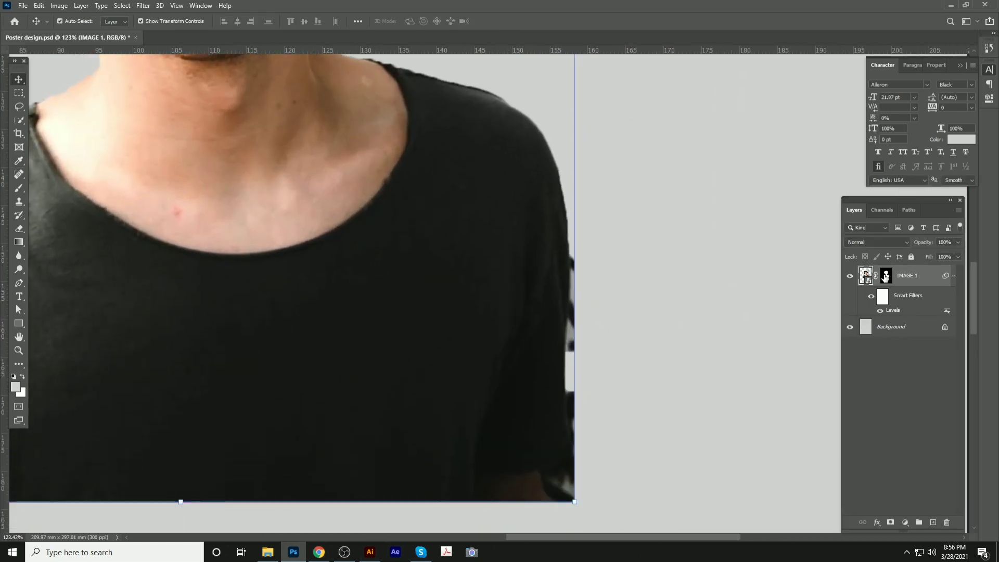
Rasterize the IMAGE 1 layer from its Layers panel context menu
{"action": "key", "text": "p"}
{"action": "left_click_drag", "start_coordinate": [578, 433], "coordinate": [567, 392]}
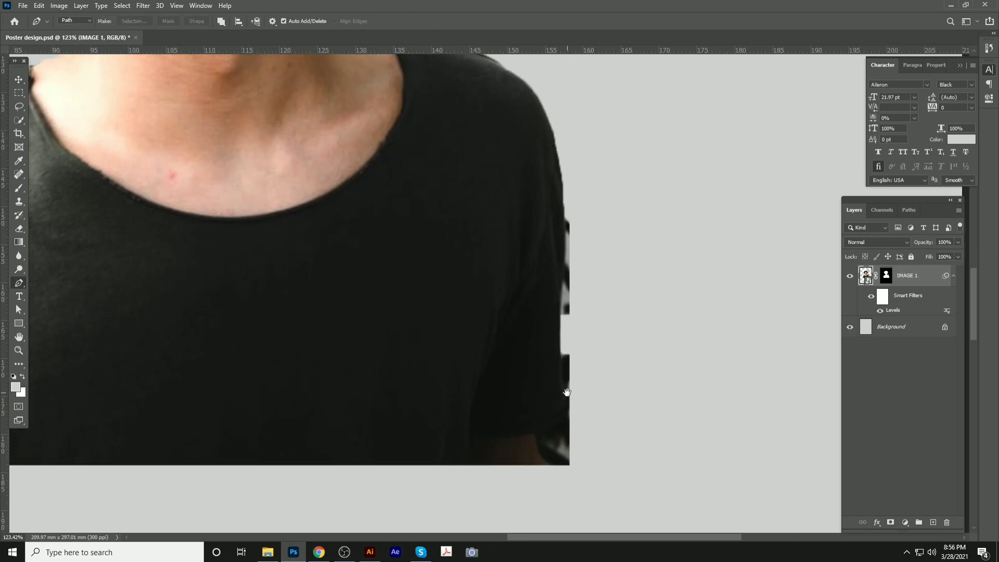
{"action": "right_click", "coordinate": [886, 276]}
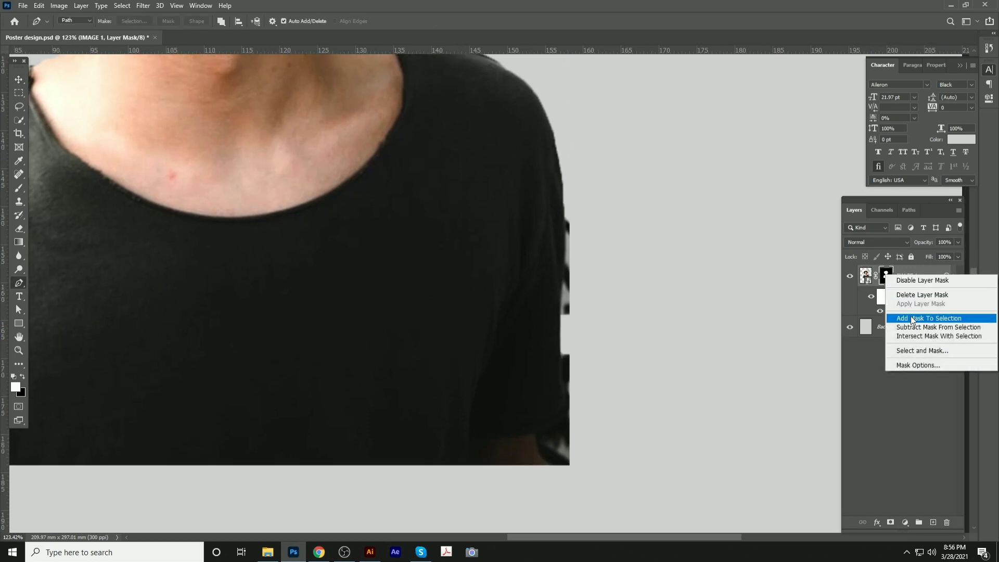
{"action": "left_click", "coordinate": [901, 262]}
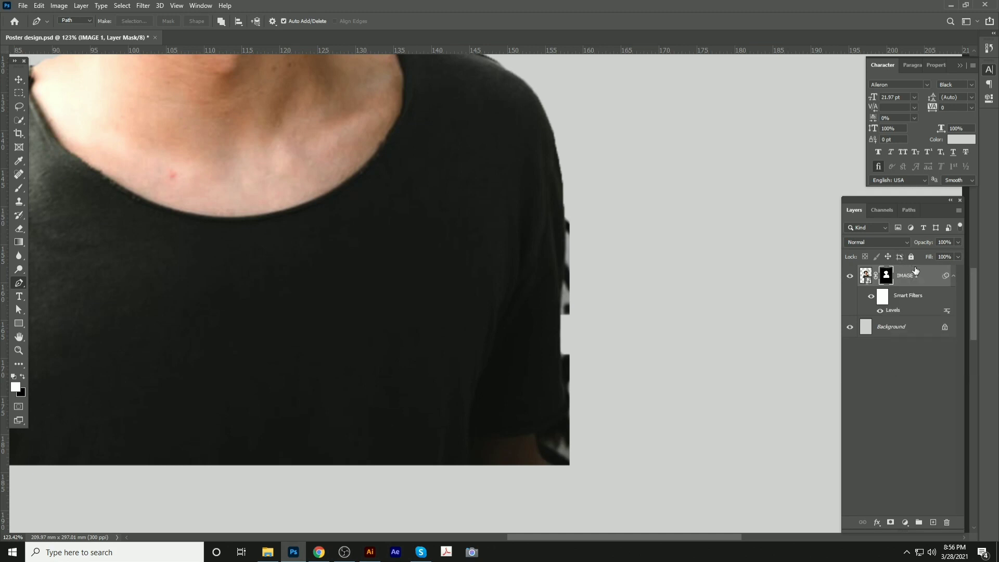
{"action": "right_click", "coordinate": [917, 274]}
{"action": "left_click", "coordinate": [813, 283]}
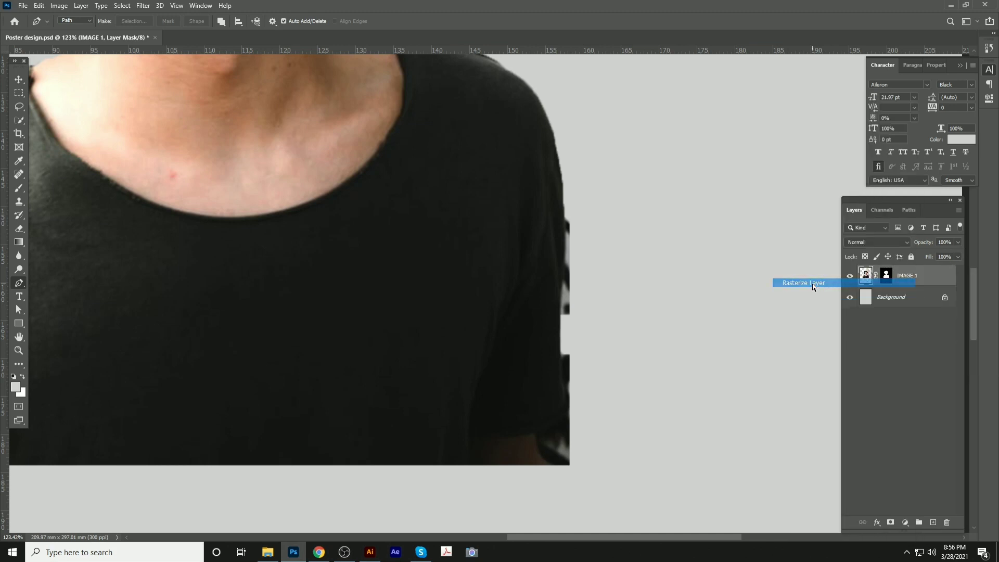
Paint black on the photo's mask to hide the jagged dark bits on the sleeve
{"action": "left_click", "coordinate": [887, 275]}
{"action": "key", "text": "b"}
{"action": "scroll", "coordinate": [536, 301], "scroll_direction": "up", "scroll_amount": 3}
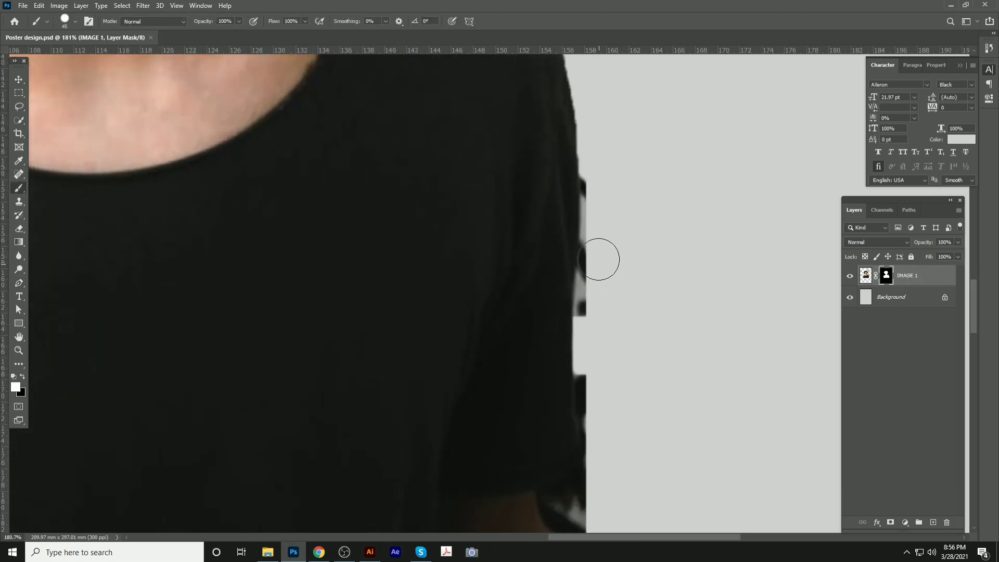
{"action": "key", "text": "x"}
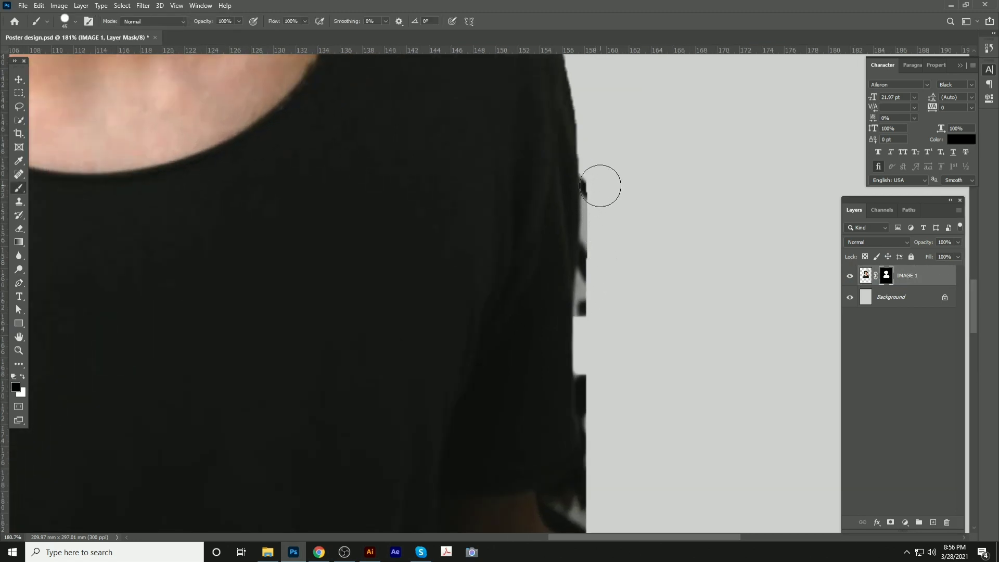
{"action": "mouse_move", "coordinate": [602, 187]}
{"action": "left_mouse_down"}
{"action": "mouse_move", "coordinate": [596, 322]}
{"action": "mouse_move", "coordinate": [591, 118]}
{"action": "left_mouse_up"}
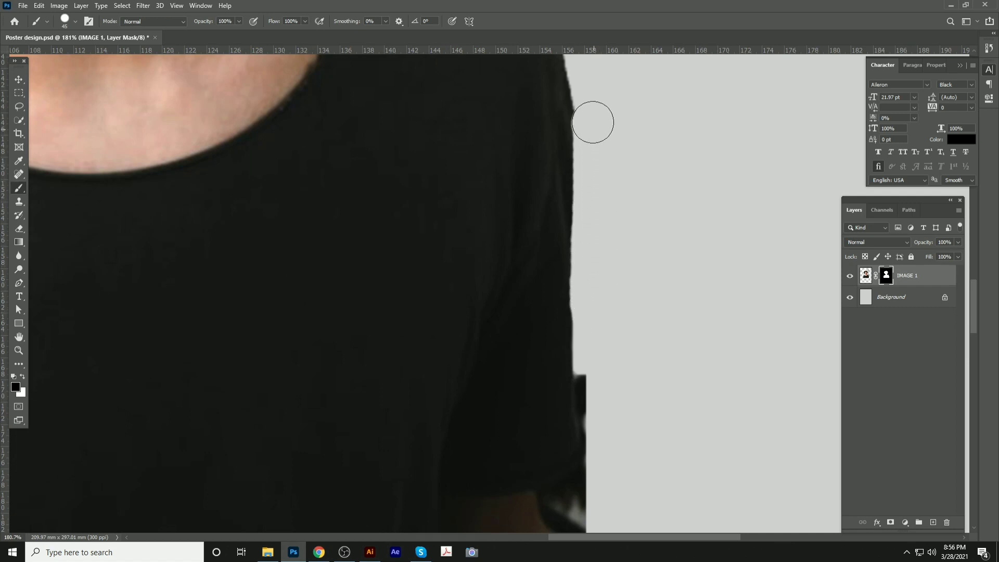
{"action": "scroll", "coordinate": [604, 212], "scroll_direction": "down", "scroll_amount": 3}
{"action": "scroll", "coordinate": [600, 289], "scroll_direction": "up", "scroll_amount": 3}
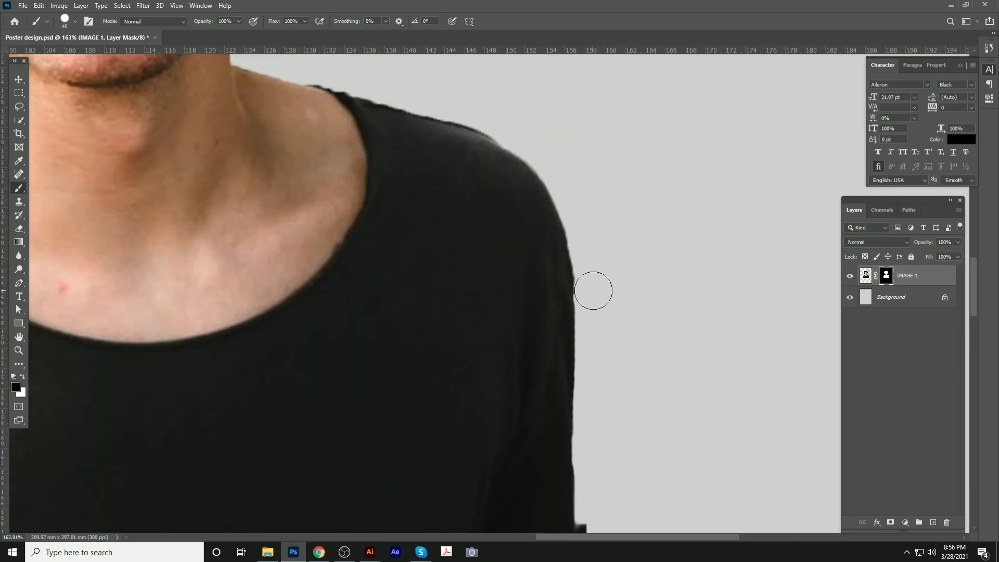
{"action": "left_click_drag", "start_coordinate": [616, 385], "coordinate": [573, 148]}
Mask out the dark notch at the sleeve bottom, then check the shoulder, neck and face
{"action": "scroll", "coordinate": [565, 307], "scroll_direction": "up", "scroll_amount": 4}
{"action": "mouse_move", "coordinate": [550, 289]}
{"action": "left_mouse_down"}
{"action": "mouse_move", "coordinate": [549, 404]}
{"action": "mouse_move", "coordinate": [533, 432]}
{"action": "mouse_move", "coordinate": [496, 449]}
{"action": "mouse_move", "coordinate": [539, 485]}
{"action": "mouse_move", "coordinate": [513, 458]}
{"action": "left_mouse_up"}
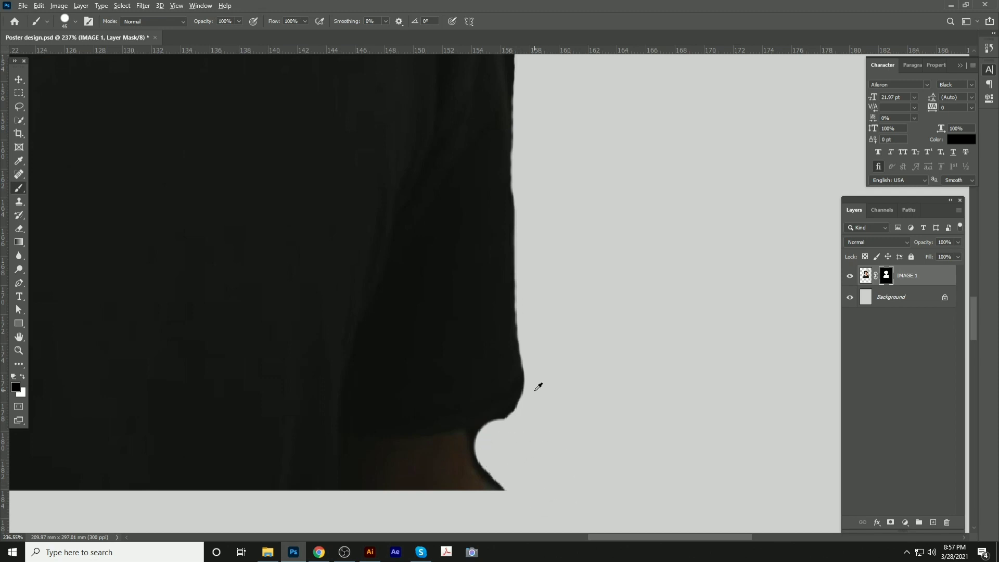
{"action": "scroll", "coordinate": [538, 386], "scroll_direction": "down", "scroll_amount": 5}
{"action": "mouse_move", "coordinate": [58, 329]}
{"action": "left_mouse_down"}
{"action": "mouse_move", "coordinate": [640, 298]}
{"action": "mouse_move", "coordinate": [608, 375]}
{"action": "mouse_move", "coordinate": [575, 402]}
{"action": "left_mouse_up"}
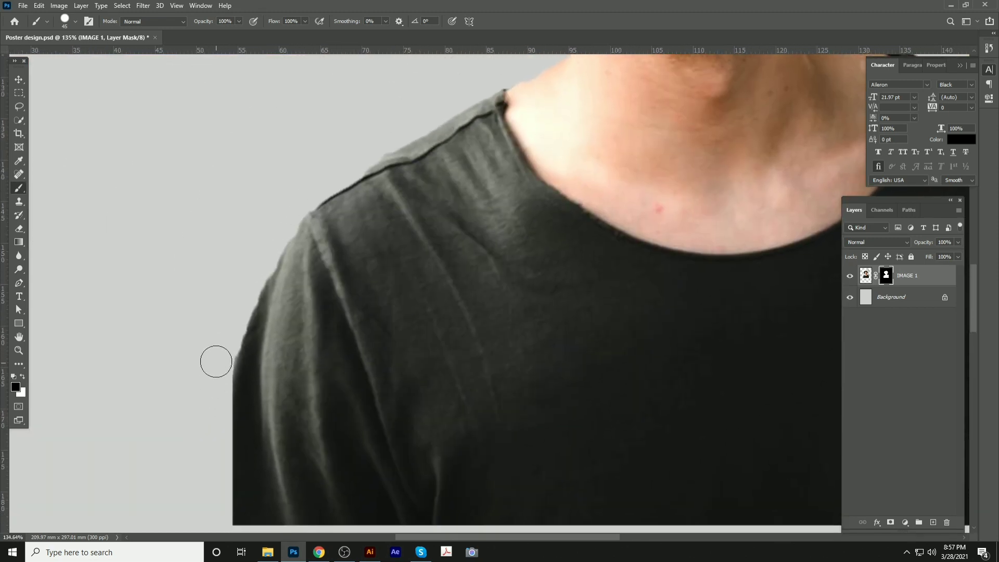
{"action": "left_click_drag", "start_coordinate": [334, 241], "coordinate": [302, 290]}
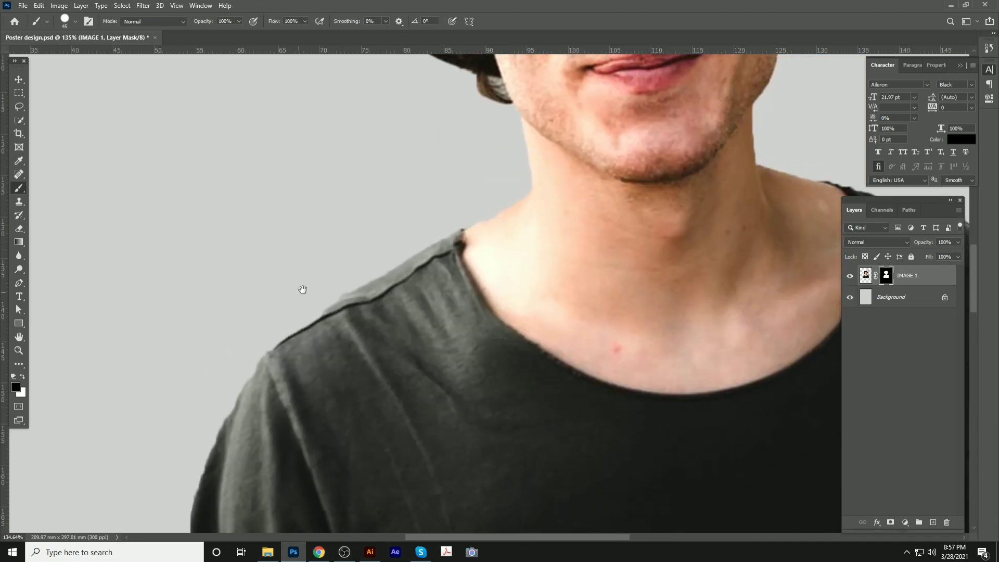
{"action": "left_click_drag", "start_coordinate": [470, 148], "coordinate": [463, 314]}
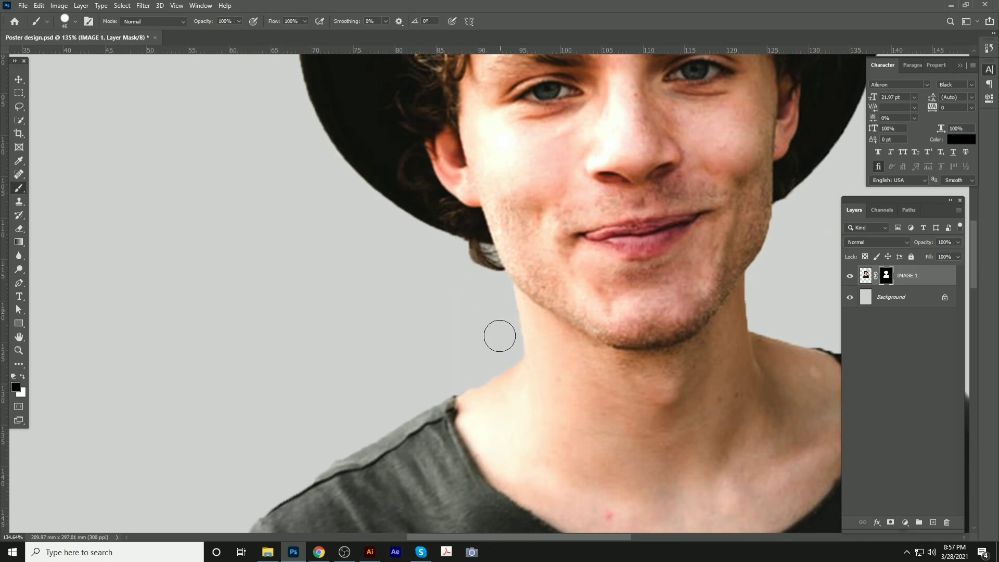
{"action": "scroll", "coordinate": [359, 235], "scroll_direction": "down", "scroll_amount": 6}
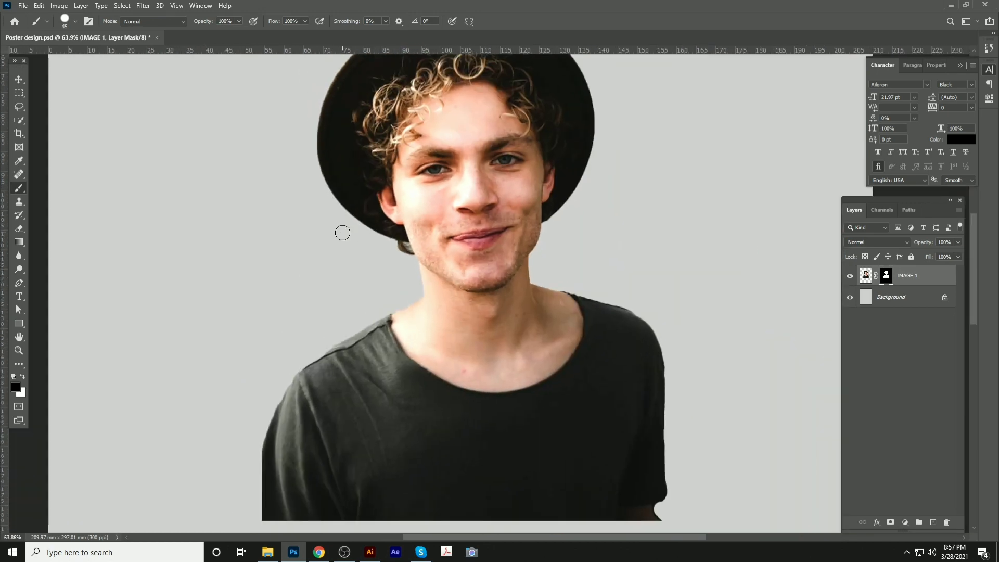
{"action": "left_click", "coordinate": [19, 79]}
{"action": "scroll", "coordinate": [464, 213], "scroll_direction": "down", "scroll_amount": 3}
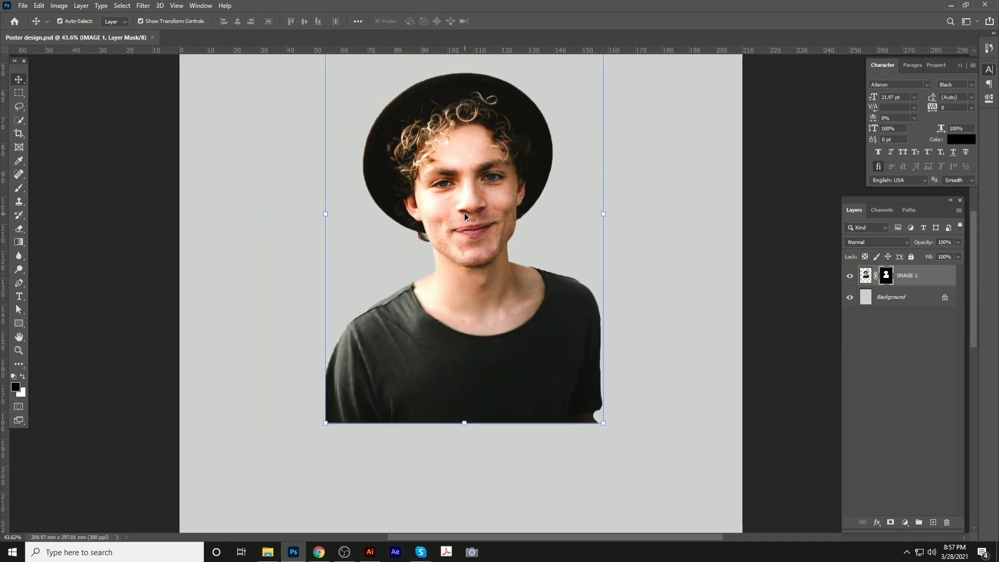
Place Stroke png on the poster's lower half and enlarge it to about 117%
{"action": "left_click", "coordinate": [267, 552]}
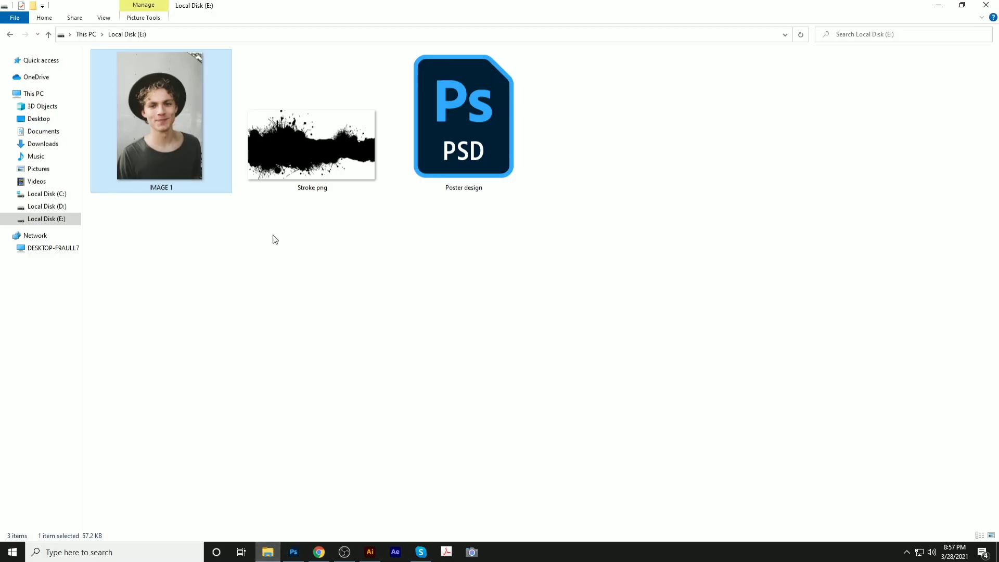
{"action": "mouse_move", "coordinate": [297, 187]}
{"action": "left_mouse_down"}
{"action": "mouse_move", "coordinate": [320, 515]}
{"action": "mouse_move", "coordinate": [293, 552]}
{"action": "mouse_move", "coordinate": [440, 294]}
{"action": "left_mouse_up"}
{"action": "mouse_move", "coordinate": [480, 258]}
{"action": "left_mouse_down"}
{"action": "mouse_move", "coordinate": [578, 380]}
{"action": "mouse_move", "coordinate": [561, 380]}
{"action": "left_mouse_up"}
{"action": "key", "text": "Return"}
{"action": "left_click_drag", "start_coordinate": [763, 298], "coordinate": [842, 258]}
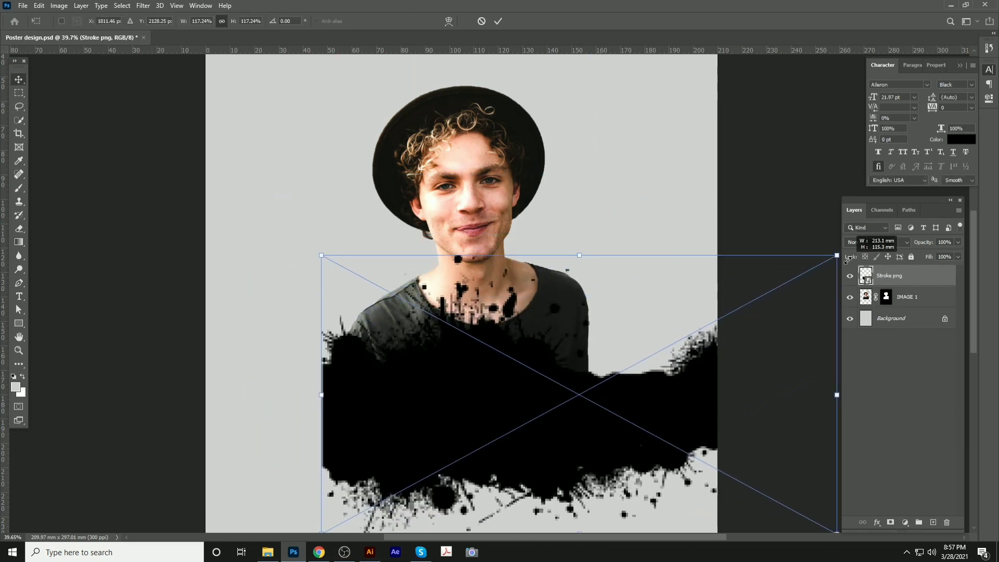
{"action": "mouse_move", "coordinate": [631, 336]}
{"action": "left_mouse_down"}
{"action": "mouse_move", "coordinate": [649, 379]}
{"action": "mouse_move", "coordinate": [644, 369]}
{"action": "left_mouse_up"}
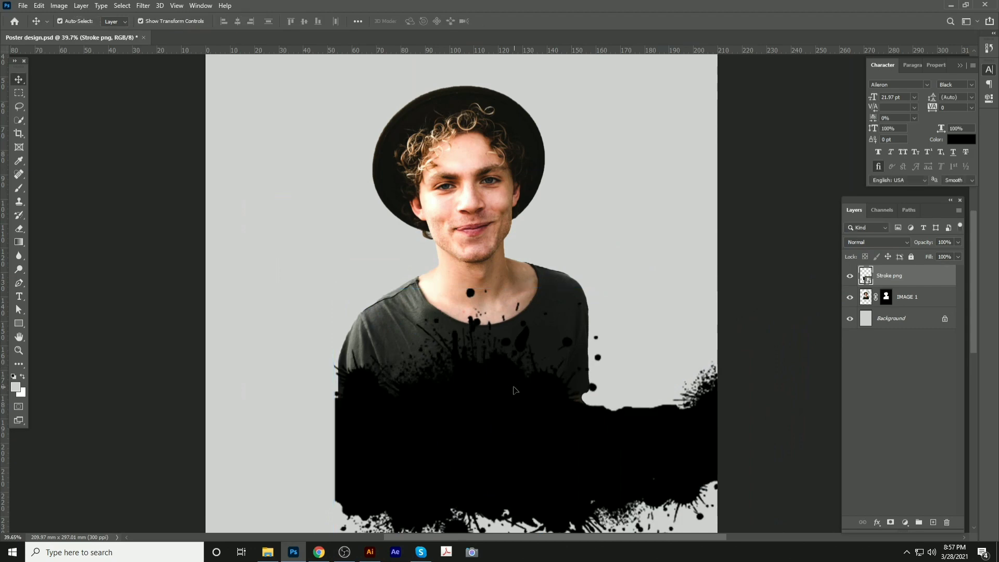
Commit the stroke's new size and position and save the poster
{"action": "key", "text": "Return"}
{"action": "scroll", "coordinate": [452, 294], "scroll_direction": "down", "scroll_amount": 2}
{"action": "scroll", "coordinate": [452, 295], "scroll_direction": "down", "scroll_amount": 1}
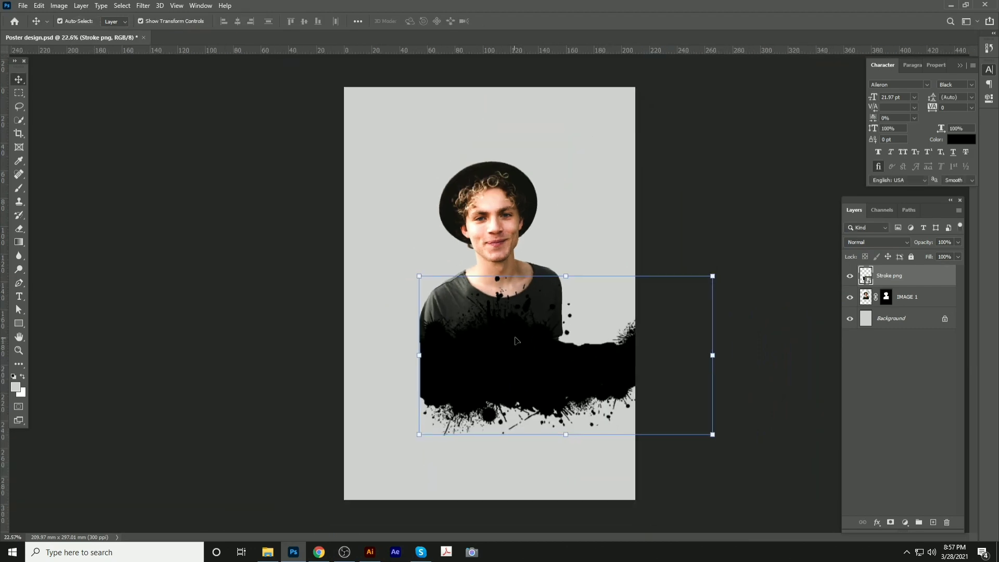
{"action": "key", "text": "ctrl+s"}
Rasterize the Stroke png layer, save, and move the stroke further down
{"action": "right_click", "coordinate": [919, 288]}
{"action": "left_click", "coordinate": [828, 284]}
{"action": "key", "text": "ctrl+s"}
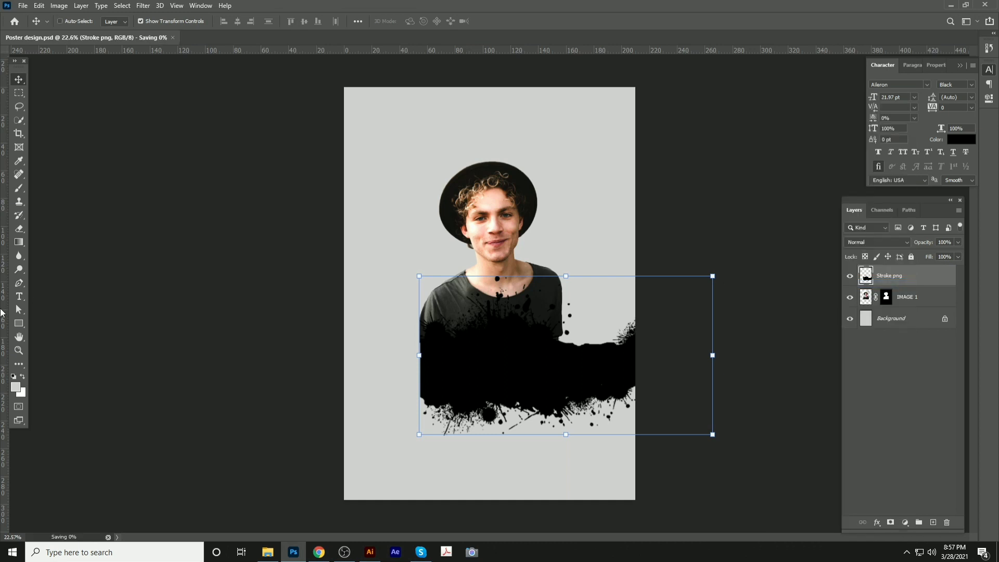
{"action": "left_click", "coordinate": [16, 386]}
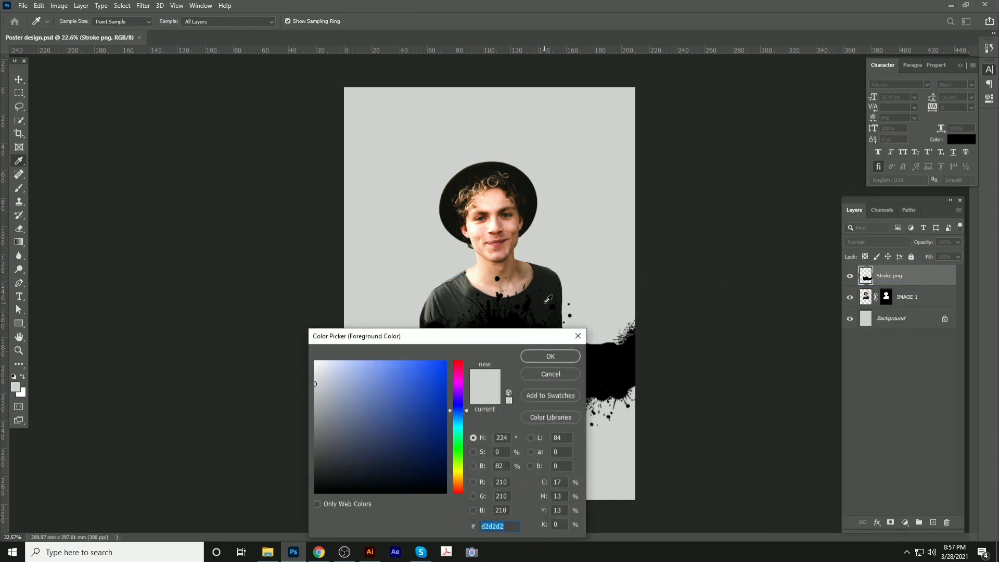
{"action": "left_click", "coordinate": [549, 358]}
{"action": "mouse_move", "coordinate": [522, 354]}
{"action": "left_mouse_down"}
{"action": "mouse_move", "coordinate": [523, 390]}
{"action": "mouse_move", "coordinate": [519, 365]}
{"action": "left_mouse_up"}
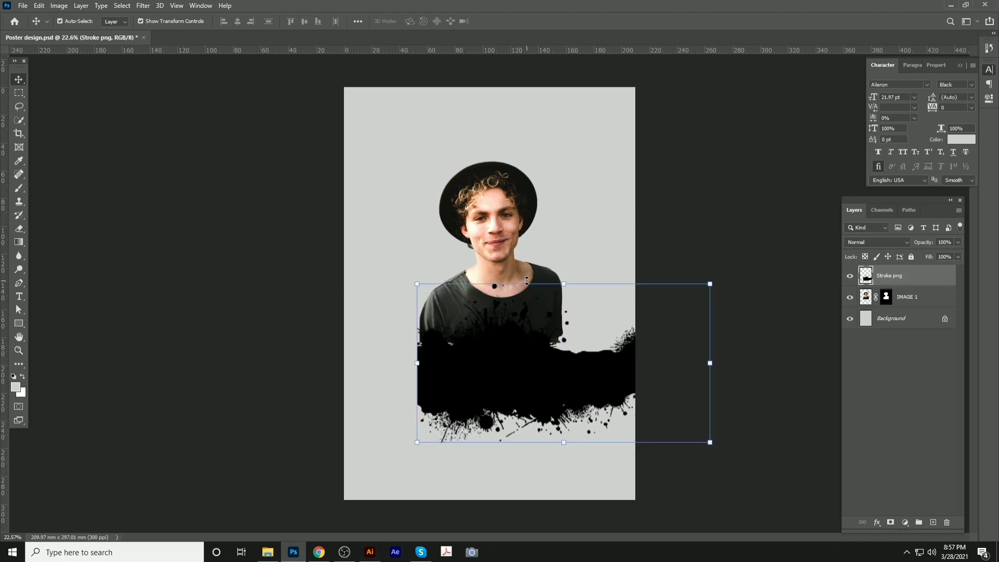
Flip the stroke upside down and tilt it to about -5.6 degrees
{"action": "key", "text": "ctrl+t"}
{"action": "right_click", "coordinate": [530, 451]}
{"action": "left_click", "coordinate": [557, 523]}
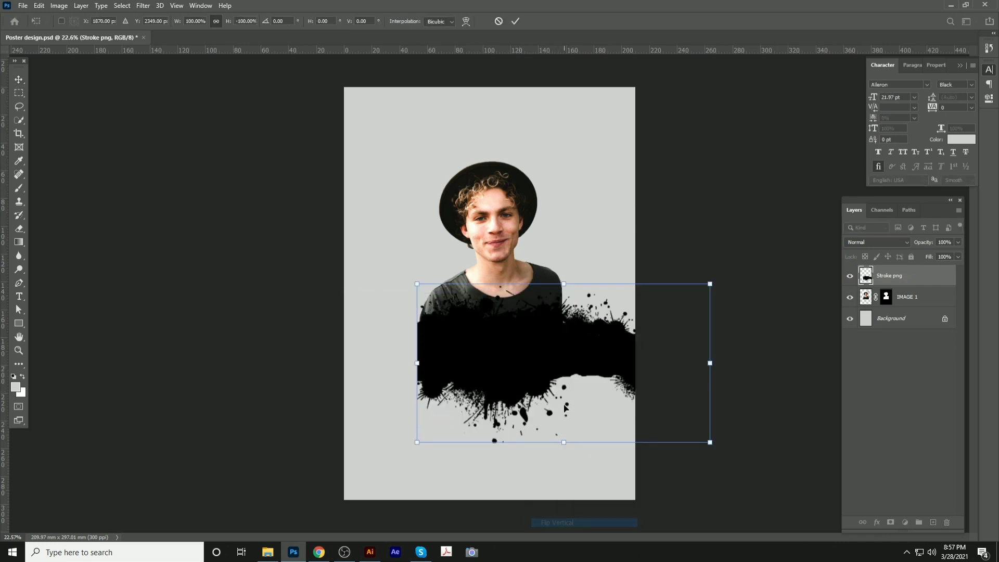
{"action": "mouse_move", "coordinate": [562, 395]}
{"action": "left_mouse_down"}
{"action": "mouse_move", "coordinate": [454, 415]}
{"action": "mouse_move", "coordinate": [458, 402]}
{"action": "left_mouse_up"}
{"action": "left_click_drag", "start_coordinate": [641, 422], "coordinate": [645, 405]}
{"action": "left_click_drag", "start_coordinate": [573, 390], "coordinate": [580, 394]}
{"action": "key", "text": "Return"}
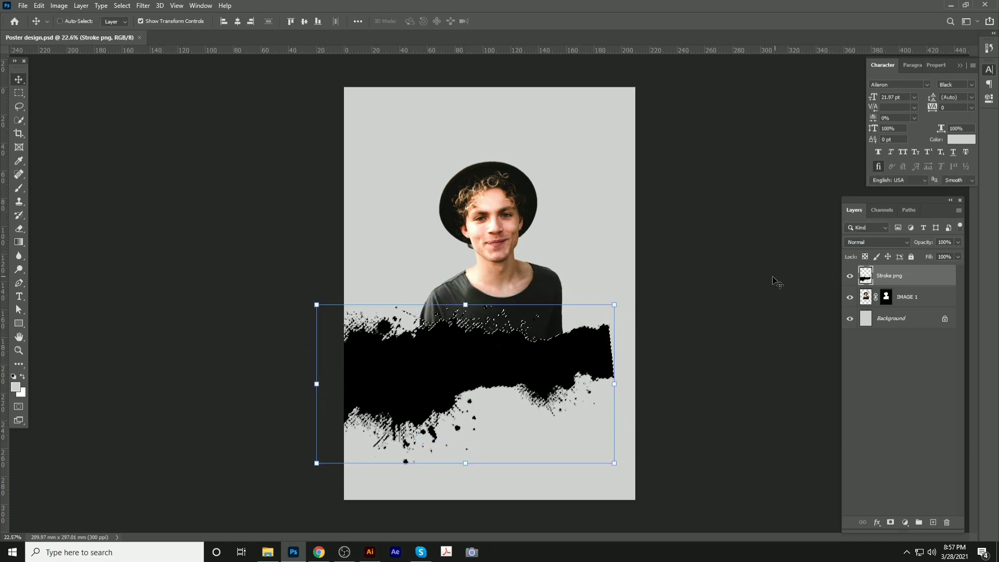
Reposition the splatter over the shirt bottom, undoing the resize and cancelling the transform
{"action": "left_click", "coordinate": [872, 296]}
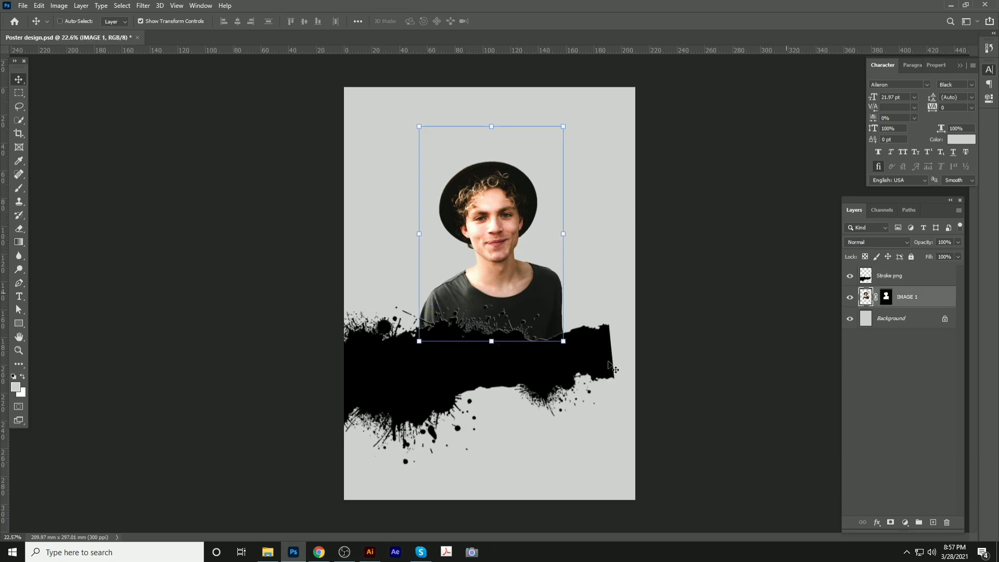
{"action": "left_click_drag", "start_coordinate": [614, 367], "coordinate": [637, 416]}
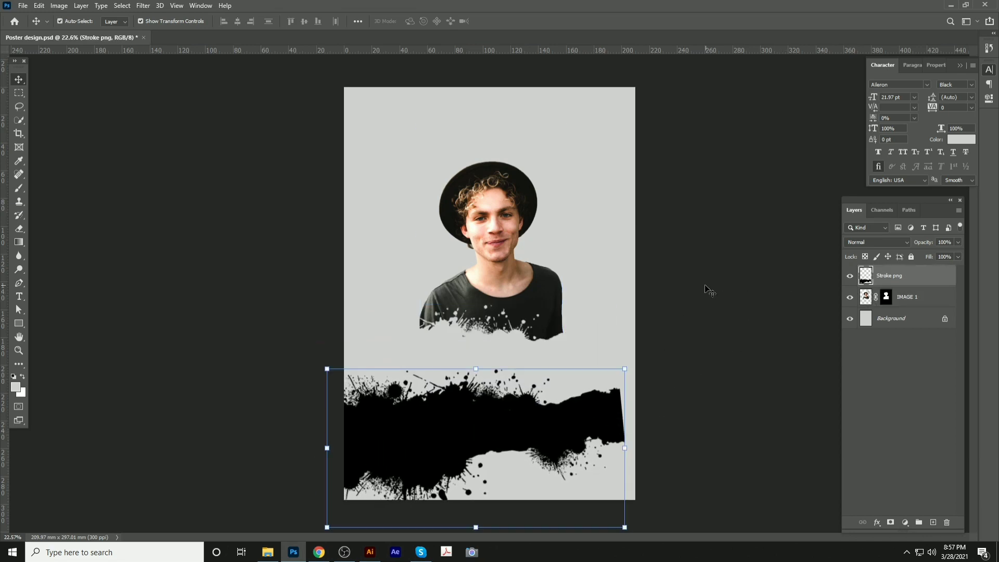
{"action": "left_click_drag", "start_coordinate": [677, 349], "coordinate": [634, 344]}
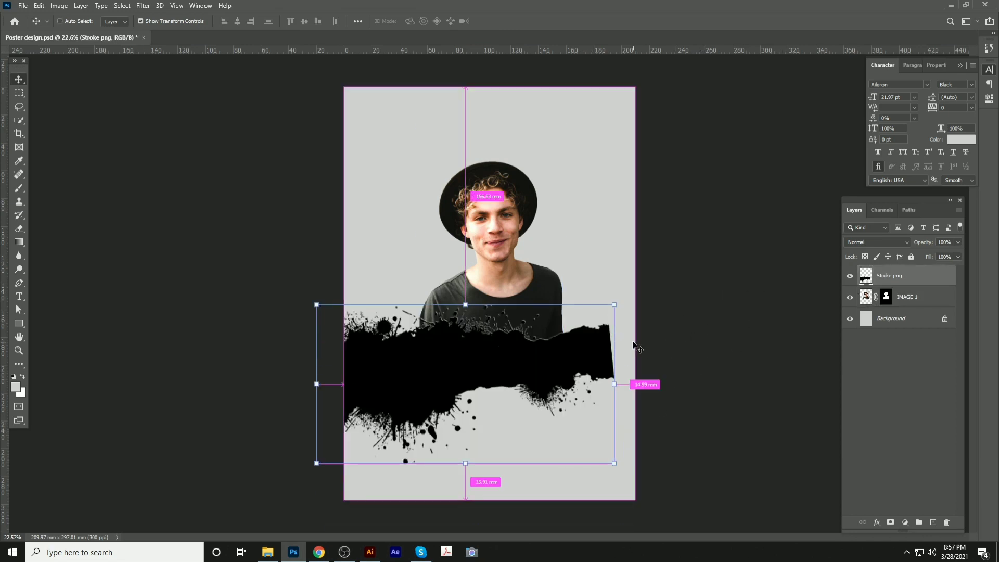
{"action": "left_click_drag", "start_coordinate": [615, 304], "coordinate": [643, 332]}
{"action": "key", "text": "ctrl+z"}
{"action": "key", "text": "ctrl+z"}
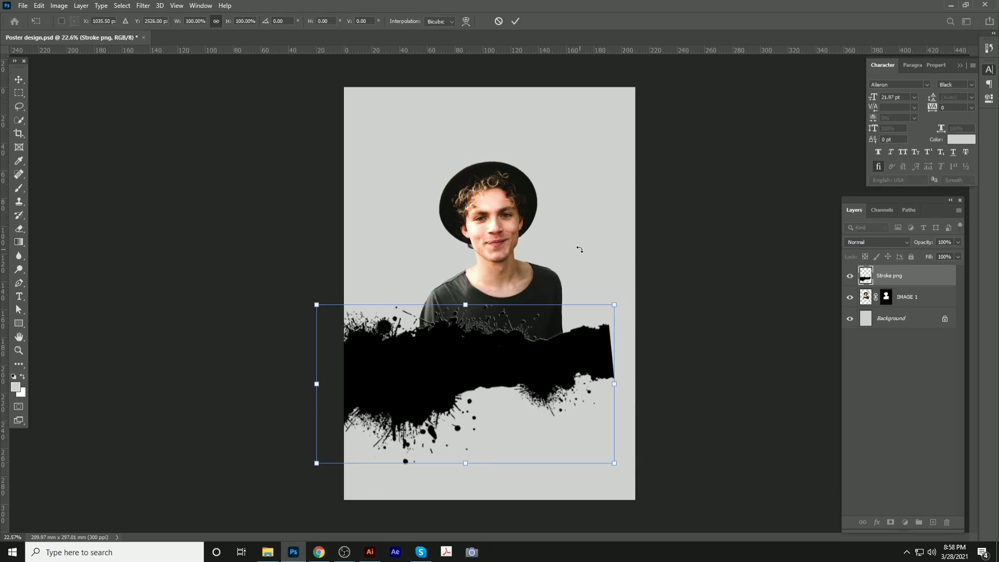
{"action": "left_click", "coordinate": [500, 22]}
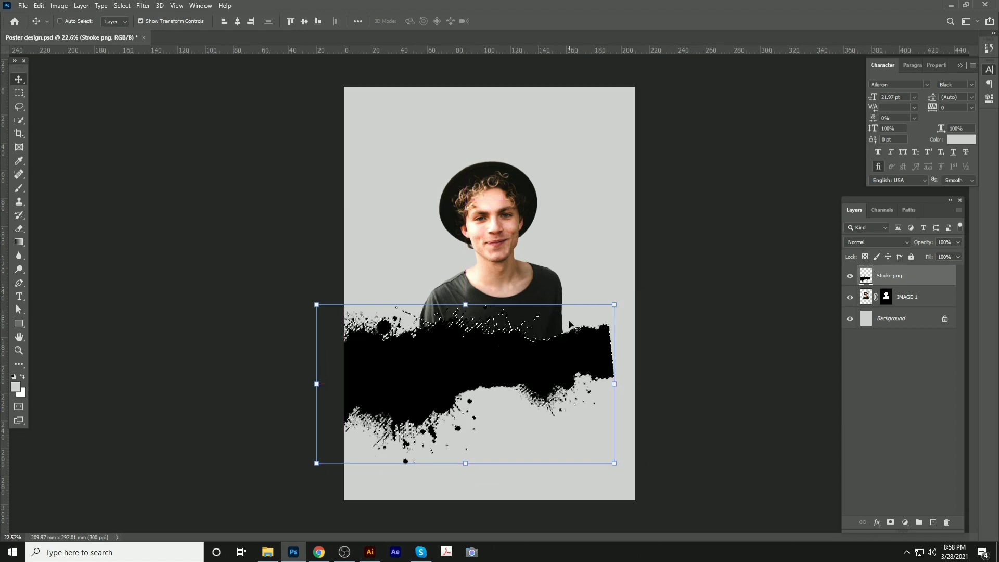
{"action": "key", "text": "z"}
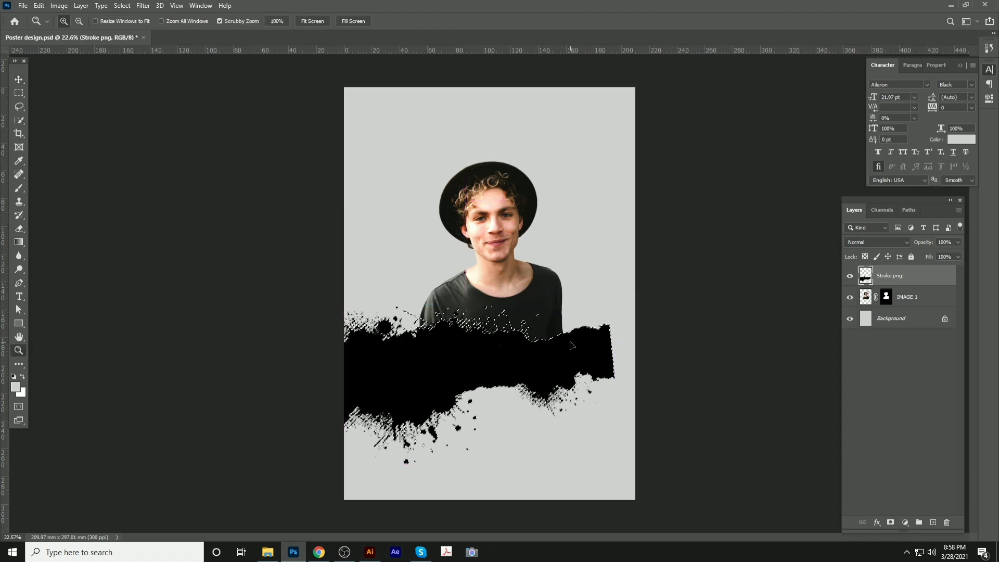
Try the splatter lower on the page, then delete the splatter layer
{"action": "left_click", "coordinate": [19, 80]}
{"action": "left_click_drag", "start_coordinate": [524, 313], "coordinate": [545, 332]}
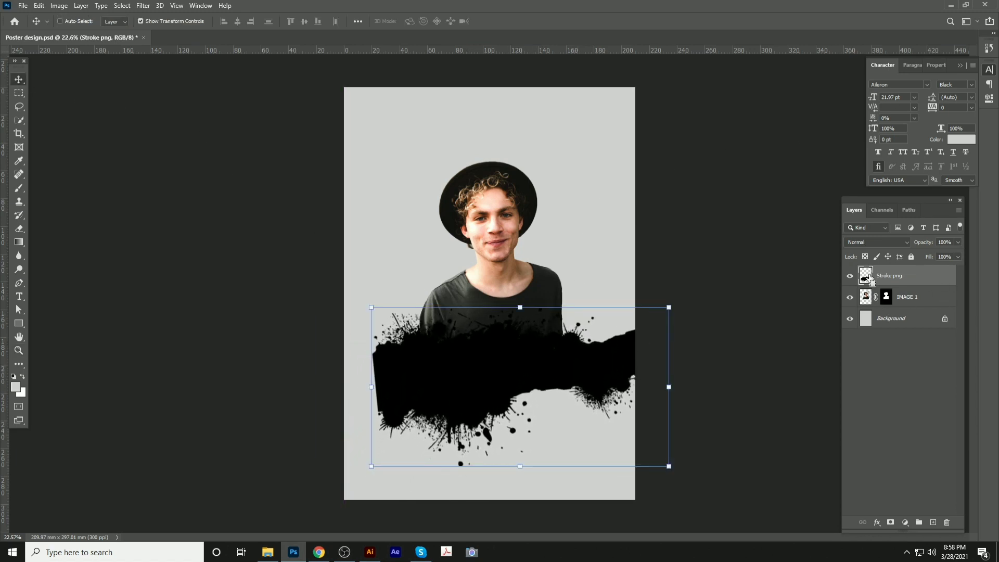
{"action": "left_click", "coordinate": [871, 298]}
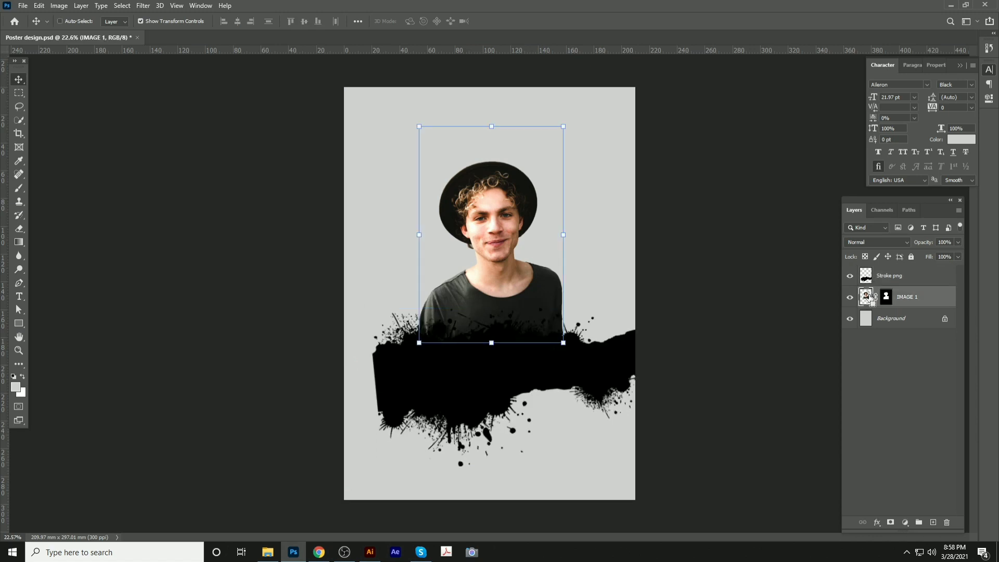
{"action": "left_click_drag", "start_coordinate": [614, 371], "coordinate": [618, 414]}
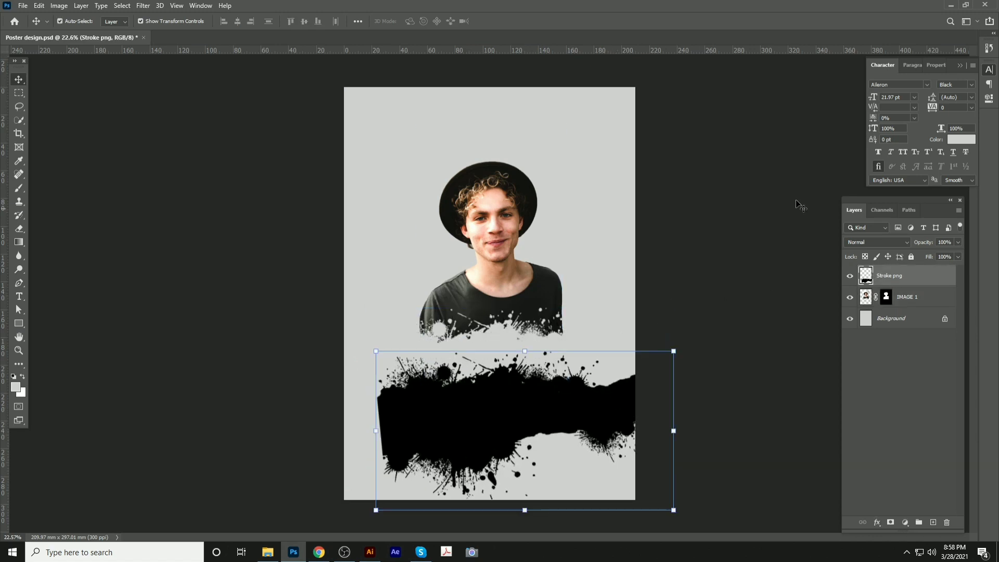
{"action": "key", "text": "Delete"}
{"action": "scroll", "coordinate": [509, 291], "scroll_direction": "up", "scroll_amount": 2}
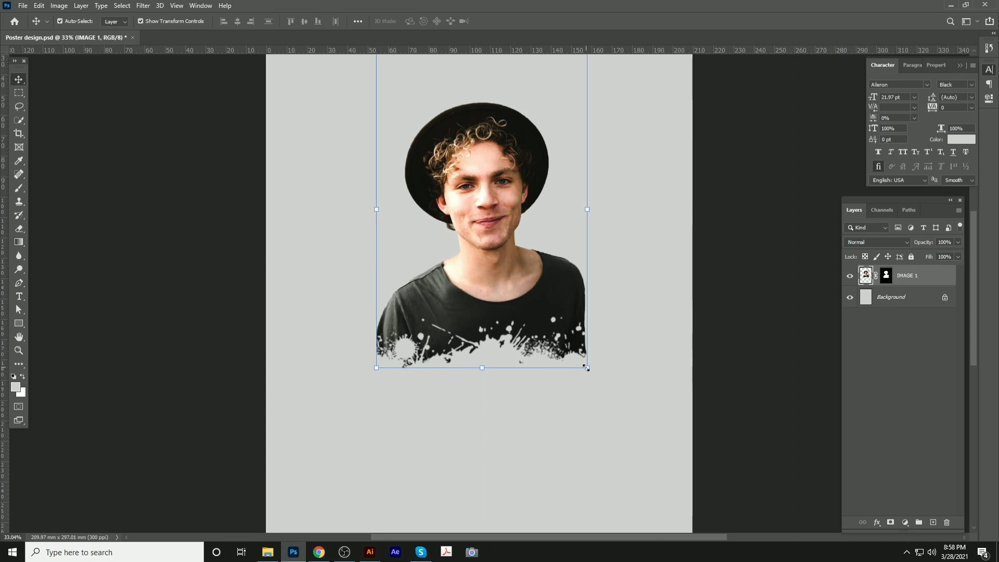
Convert the man's layer to a smart object, enlarge it to about 120%, and save
{"action": "right_click", "coordinate": [901, 281]}
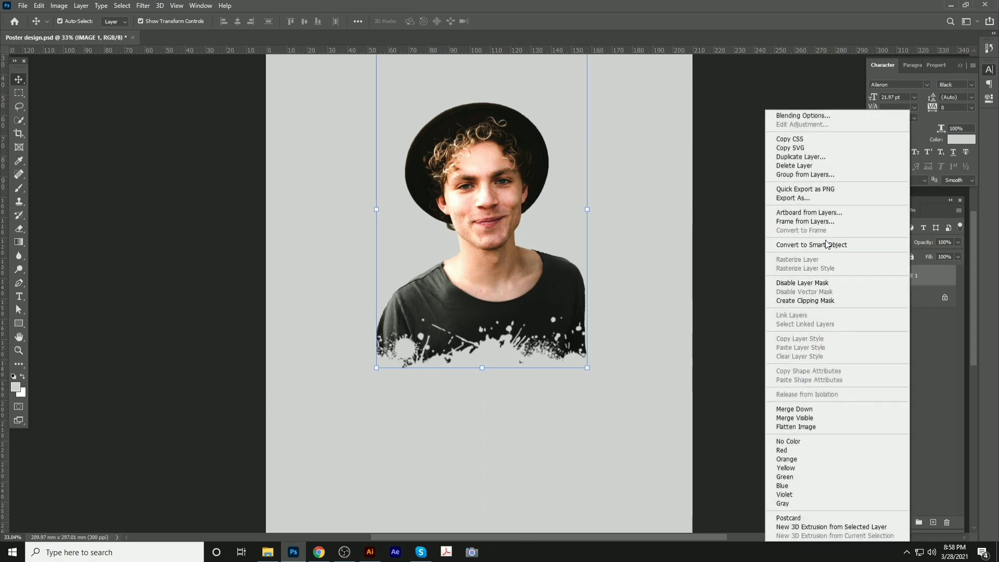
{"action": "left_click", "coordinate": [827, 245]}
{"action": "left_click_drag", "start_coordinate": [592, 369], "coordinate": [620, 425]}
{"action": "left_click_drag", "start_coordinate": [620, 104], "coordinate": [603, 113]}
{"action": "key", "text": "Return"}
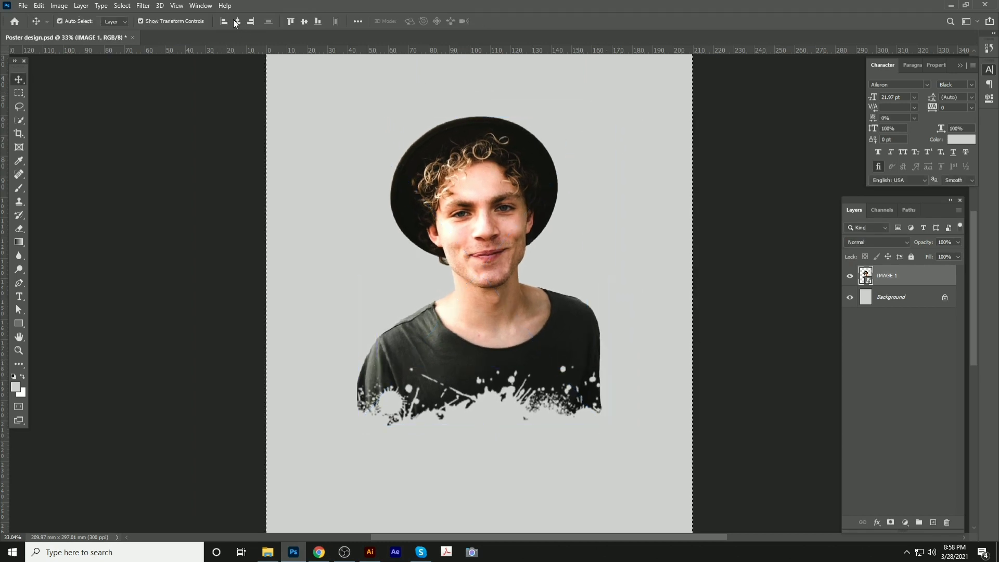
{"action": "key", "text": "ctrl+s"}
{"action": "left_click_drag", "start_coordinate": [465, 229], "coordinate": [444, 130]}
{"action": "scroll", "coordinate": [443, 142], "scroll_direction": "down", "scroll_amount": 4}
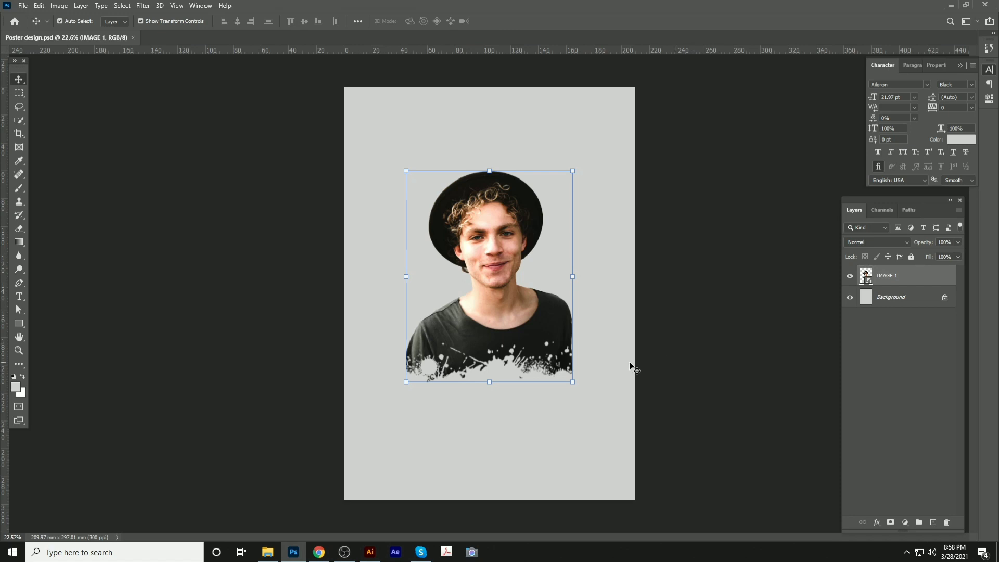
{"action": "scroll", "coordinate": [636, 361], "scroll_direction": "up", "scroll_amount": 1}
{"action": "scroll", "coordinate": [635, 363], "scroll_direction": "down", "scroll_amount": 2}
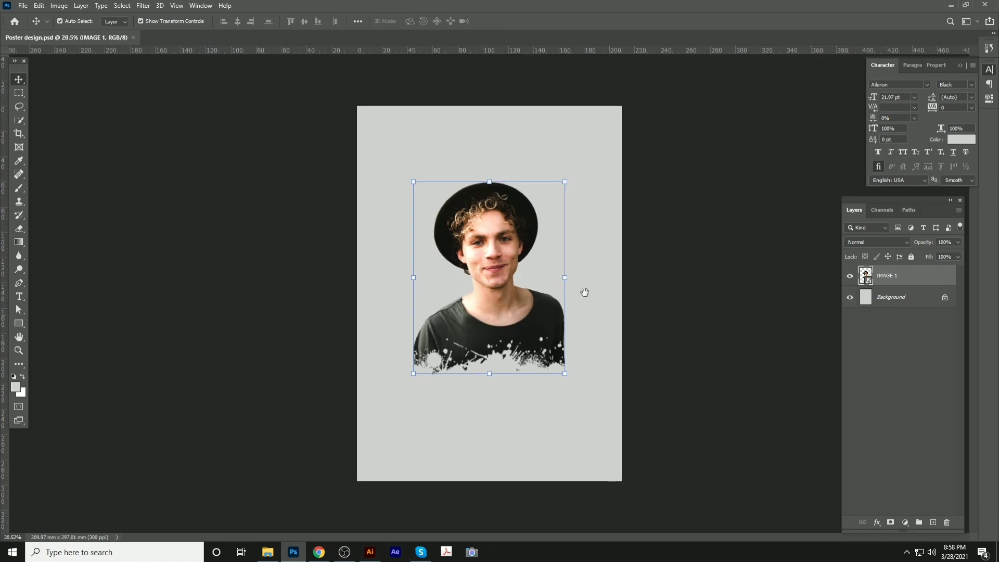
{"action": "scroll", "coordinate": [426, 117], "scroll_direction": "up", "scroll_amount": 5}
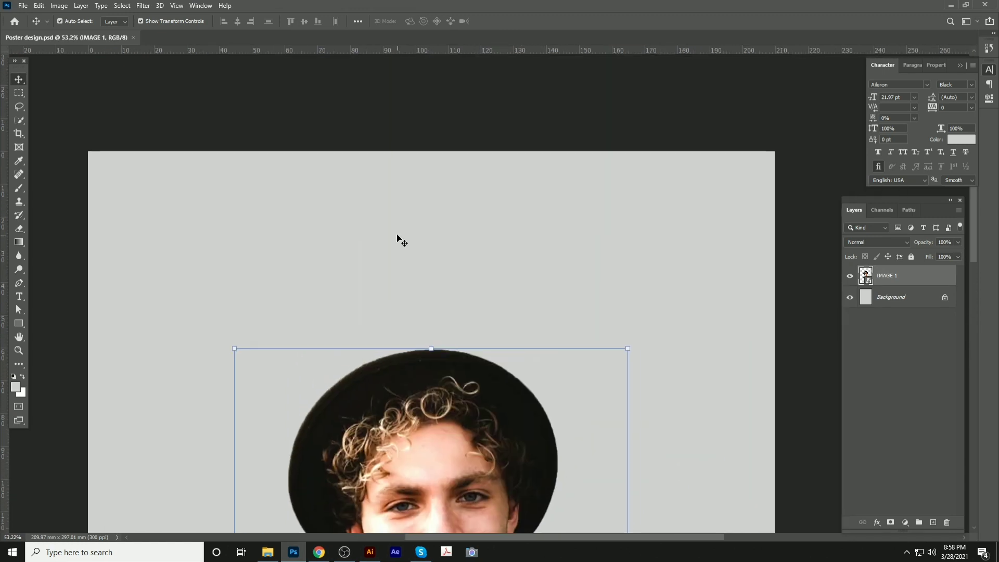
{"action": "key", "text": "t"}
{"action": "left_click", "coordinate": [342, 233]}
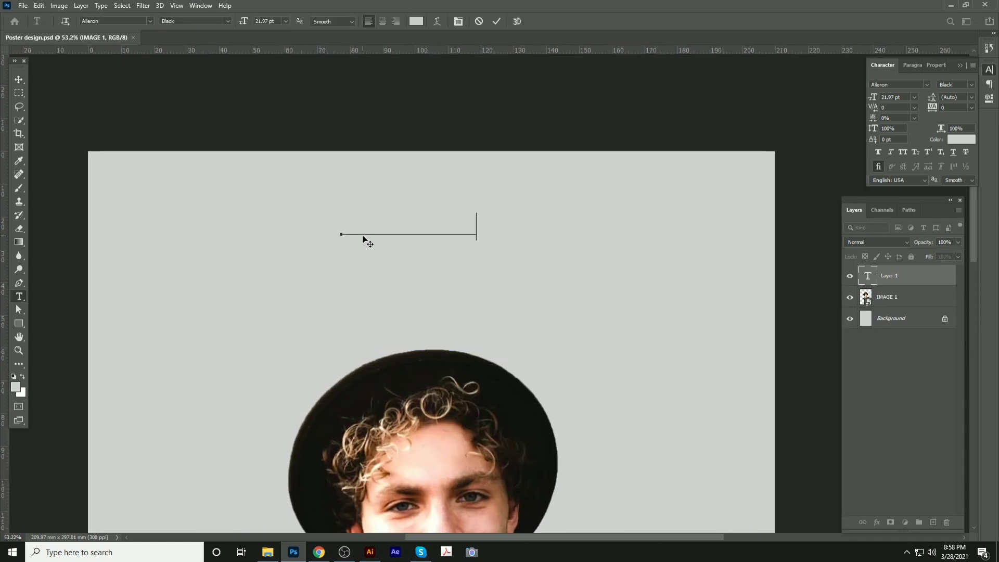
Commit the 'lorem demo' heading and fill it with the hat's dark brown, sampled in the Color Picker
{"action": "left_click", "coordinate": [18, 79]}
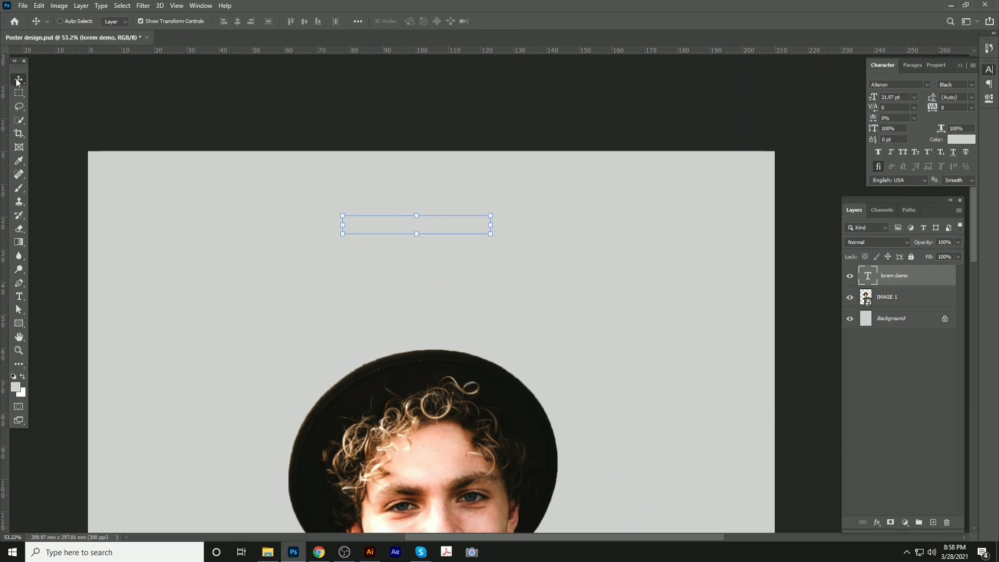
{"action": "key", "text": "d"}
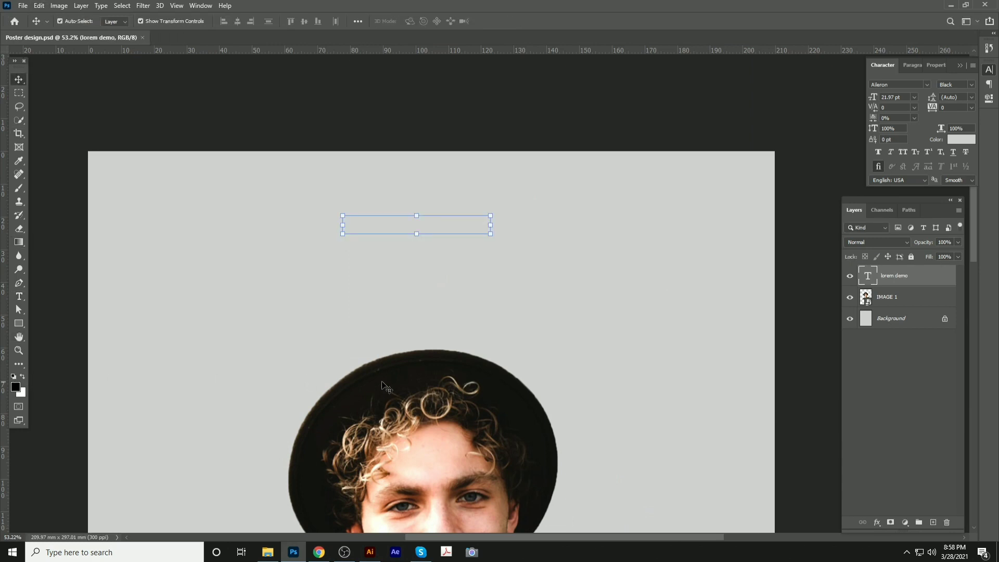
{"action": "left_click", "coordinate": [15, 387]}
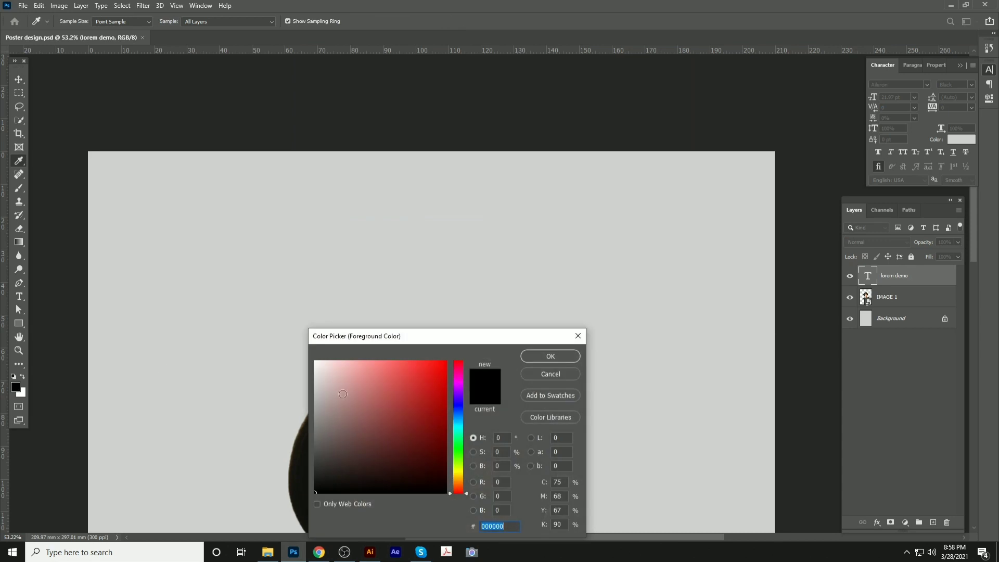
{"action": "left_click", "coordinate": [305, 445]}
{"action": "left_click", "coordinate": [551, 356]}
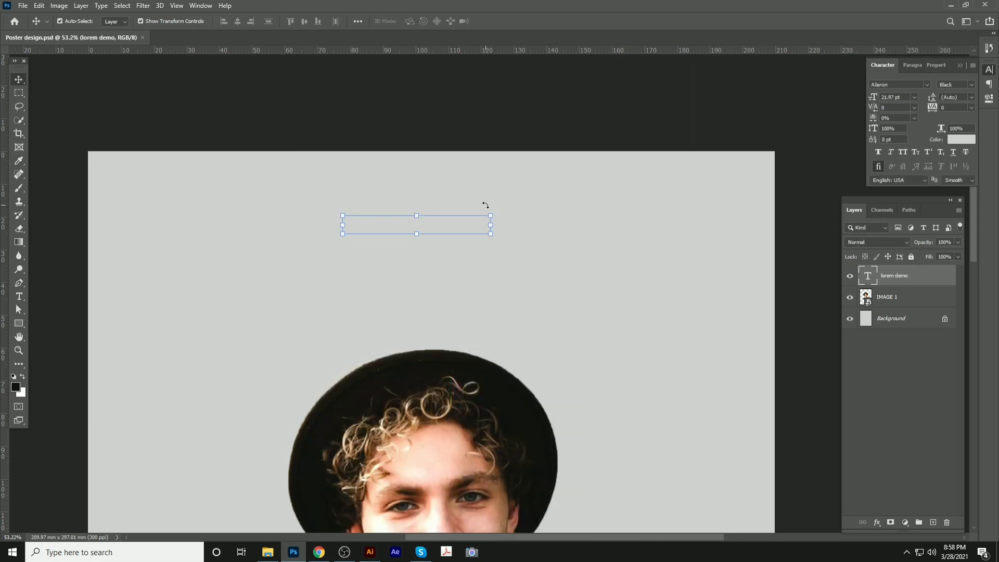
{"action": "key", "text": "alt+BackSpace"}
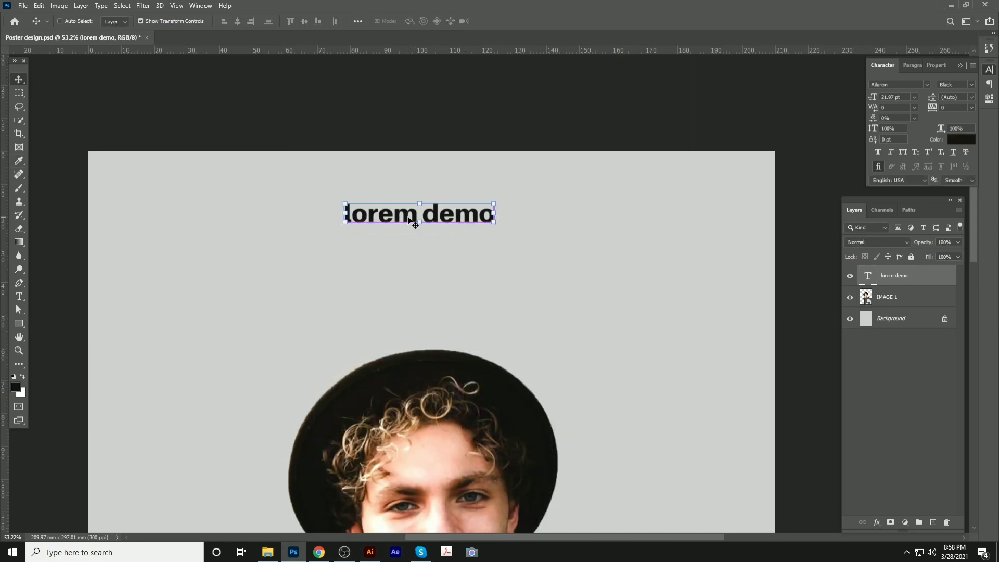
Set the heading to all capitals so it reads LOREM DEMO
{"action": "left_click", "coordinate": [904, 152]}
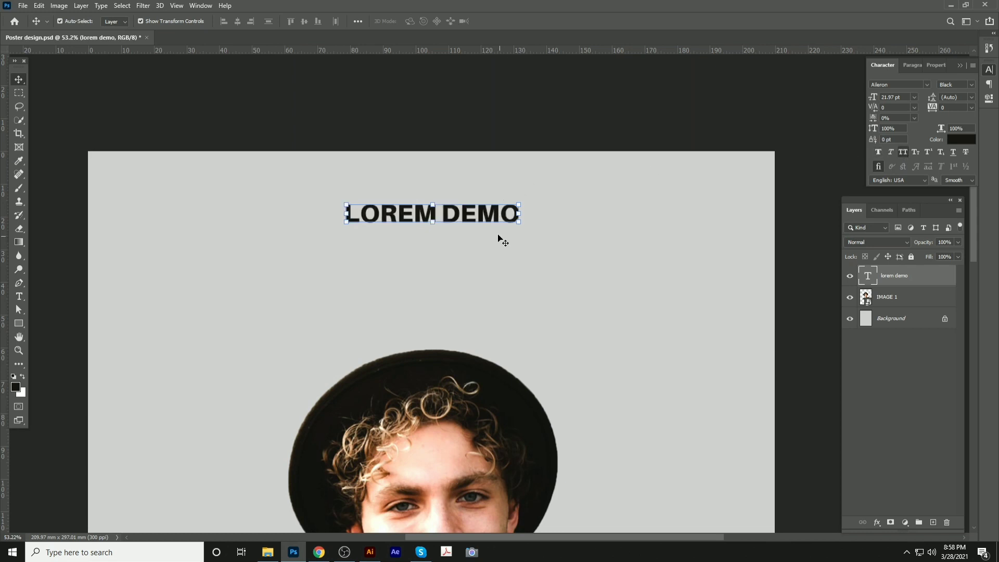
{"action": "key", "text": "t"}
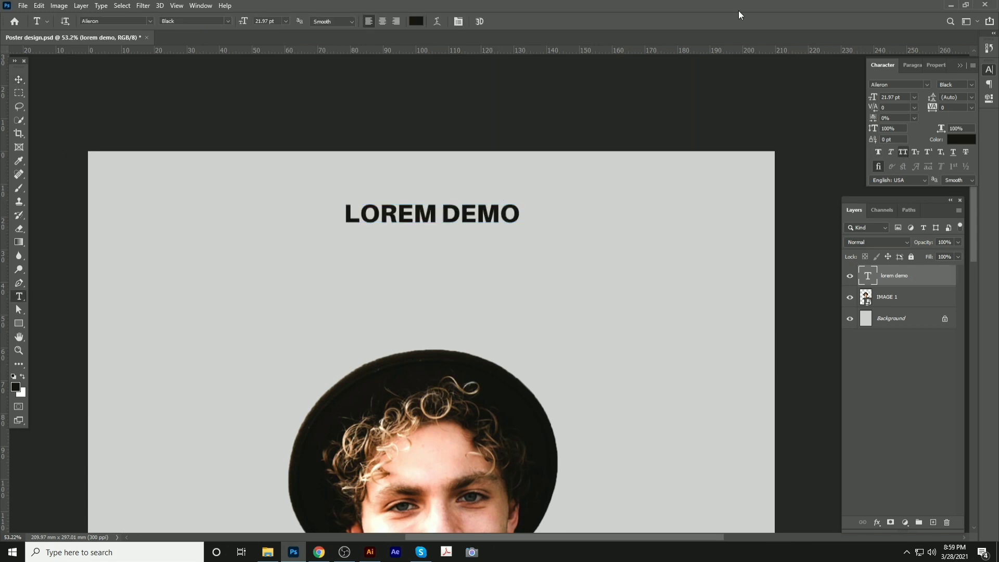
{"action": "left_click", "coordinate": [16, 81]}
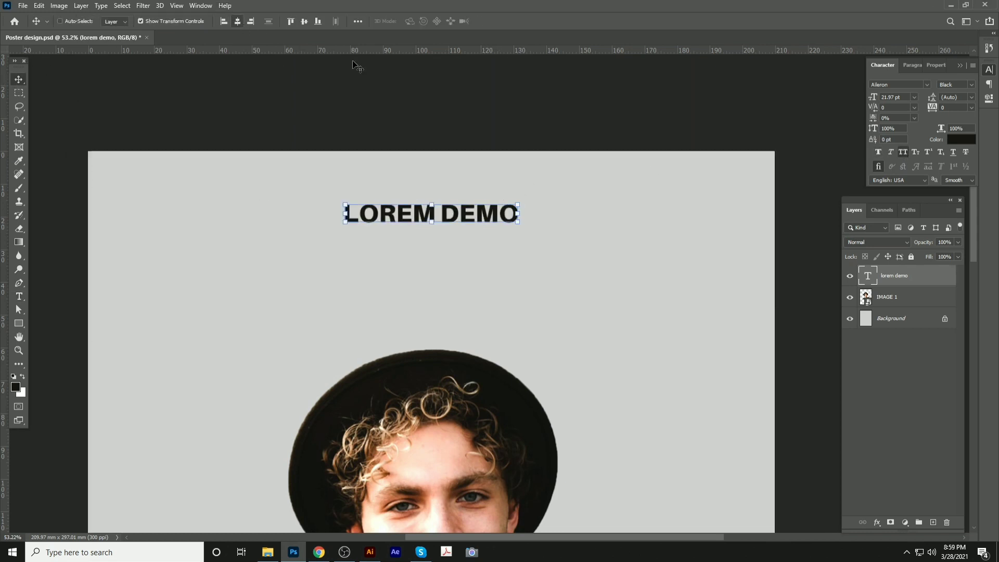
Try a duplicated 'PRESENT' line below the header, then delete that layer
{"action": "left_click_drag", "start_coordinate": [460, 210], "coordinate": [462, 253], "text": "alt"}
{"action": "key", "text": "t"}
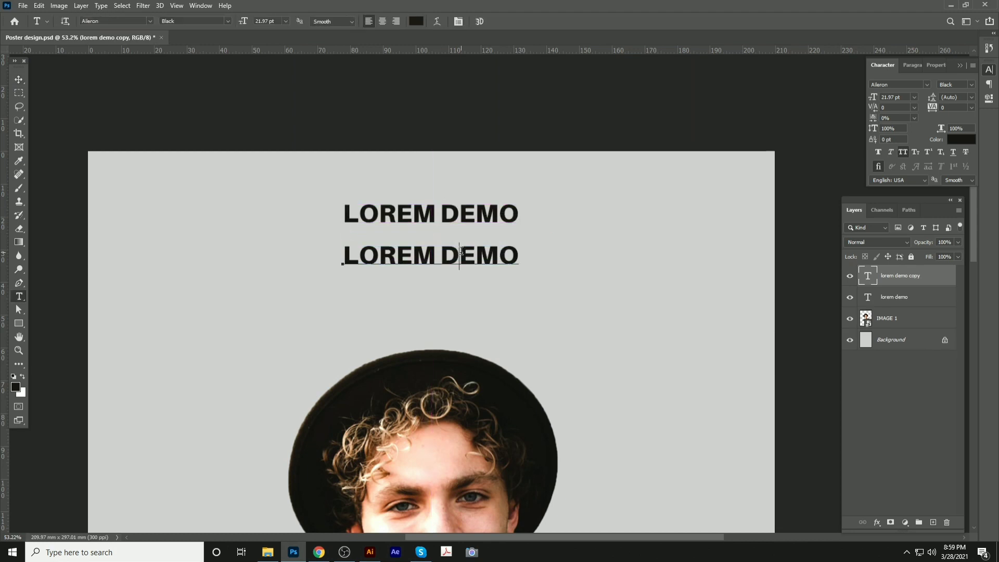
{"action": "triple_click", "coordinate": [462, 252]}
{"action": "type", "text": "O"}
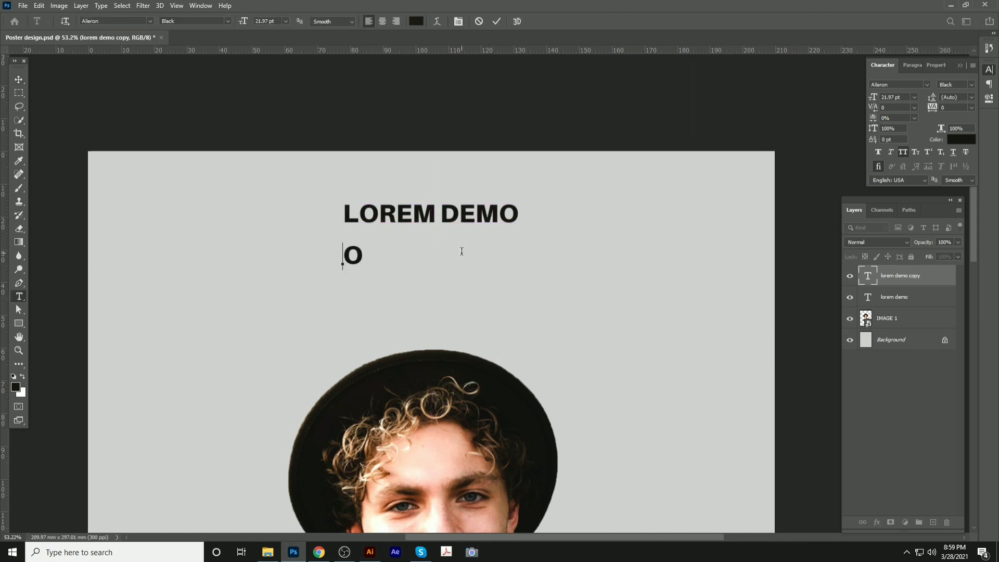
{"action": "key", "text": "BackSpace"}
{"action": "type", "text": "P"}
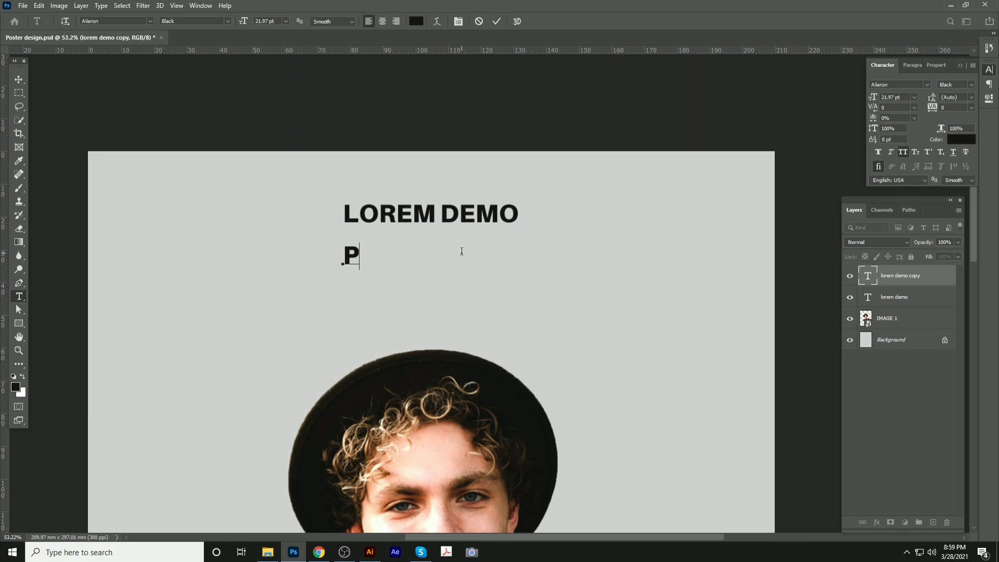
{"action": "type", "text": "RESENT"}
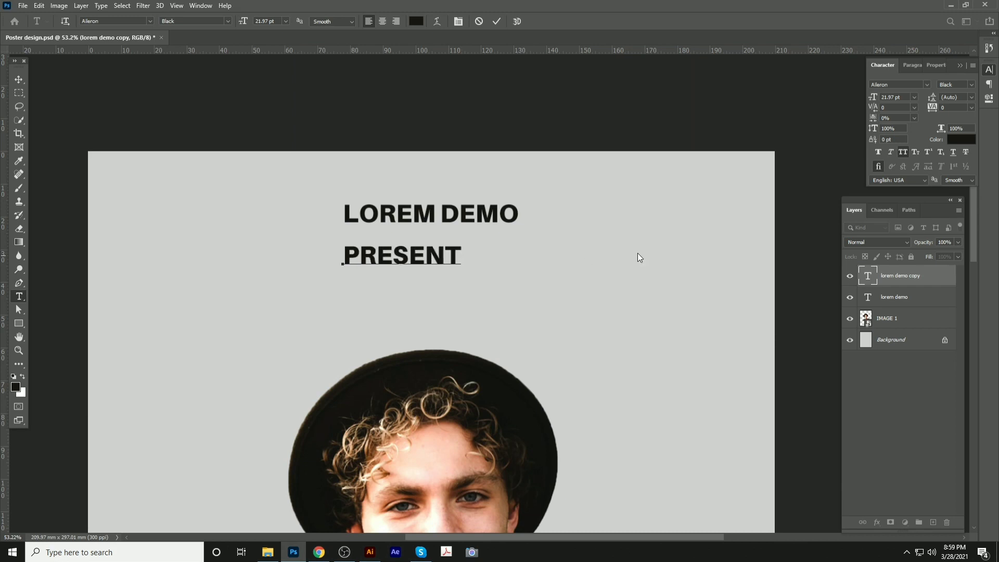
{"action": "left_click", "coordinate": [23, 81]}
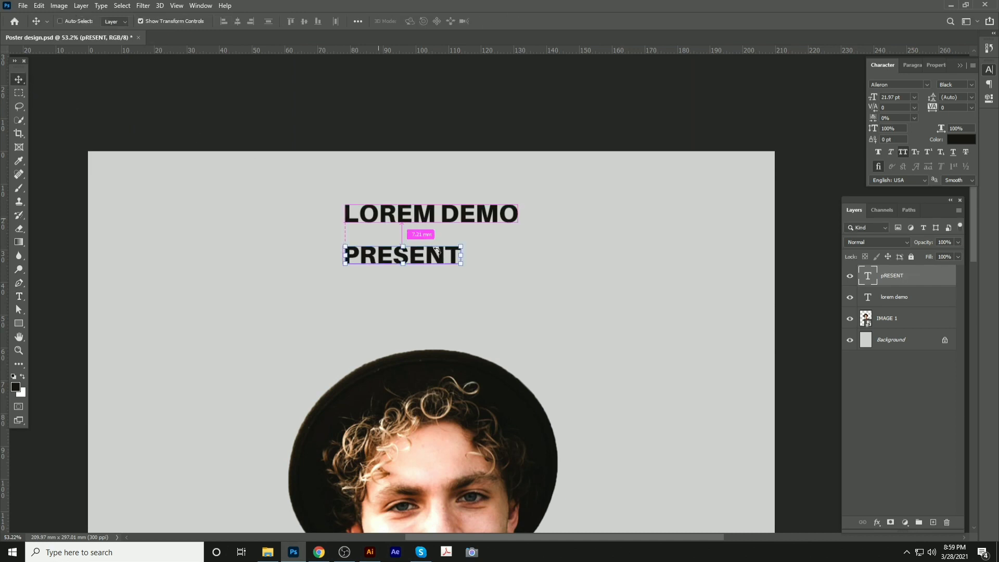
{"action": "left_click", "coordinate": [902, 152]}
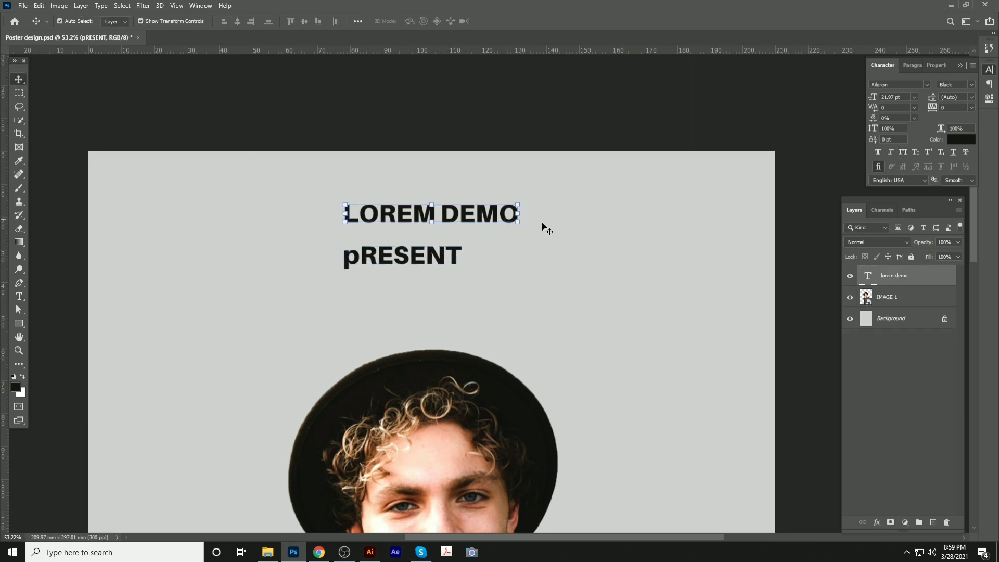
{"action": "key", "text": "Delete"}
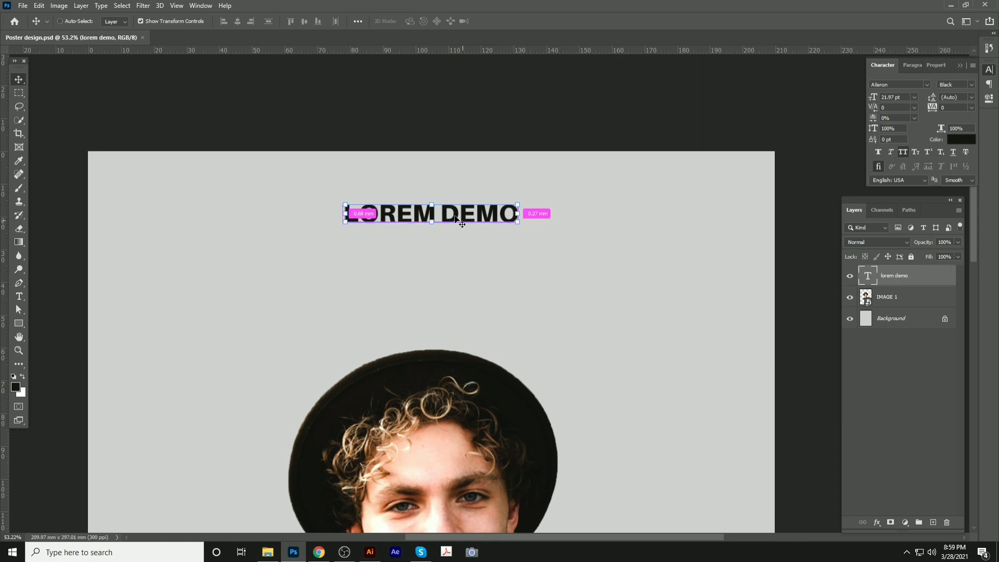
Set the word DEMO to Regular weight while LOREM stays bold, and save the poster
{"action": "double_click", "coordinate": [447, 214]}
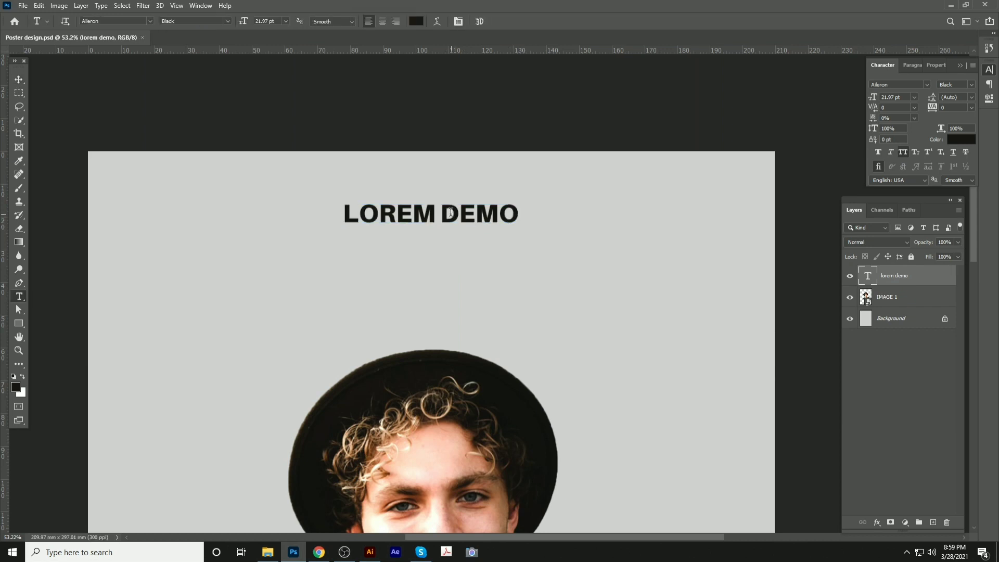
{"action": "left_click_drag", "start_coordinate": [442, 214], "coordinate": [573, 212]}
{"action": "left_click", "coordinate": [973, 85]}
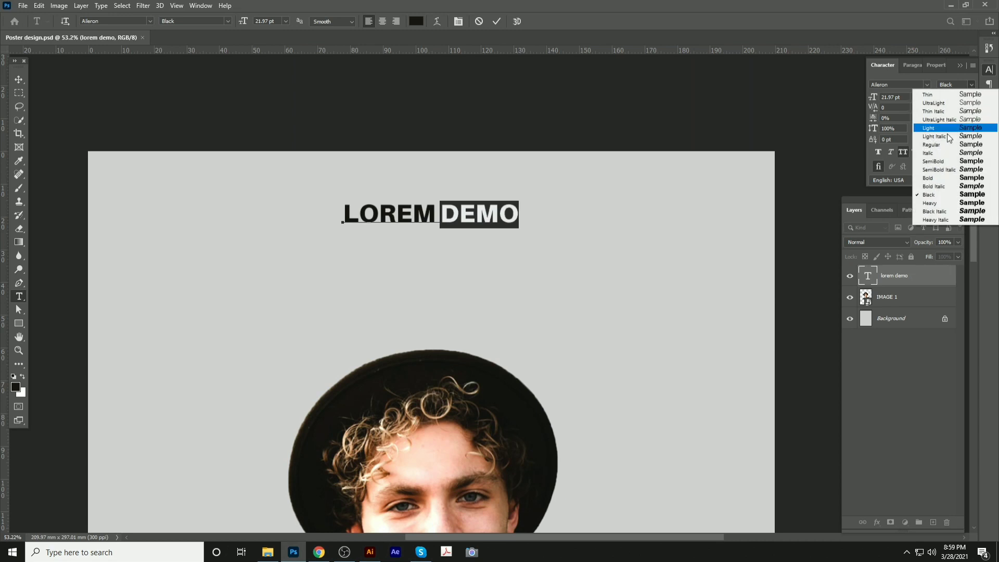
{"action": "left_click", "coordinate": [934, 145]}
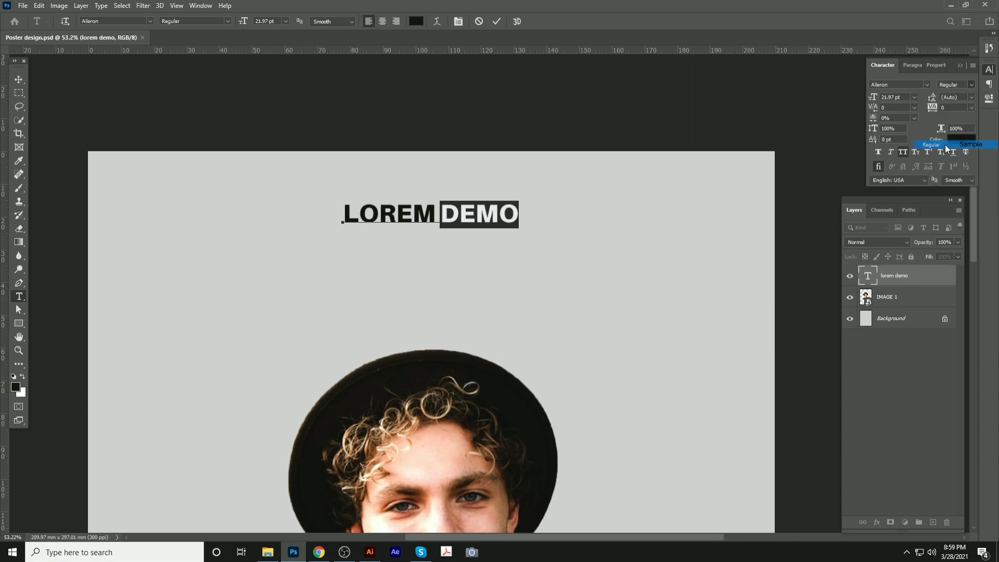
{"action": "left_click", "coordinate": [21, 81]}
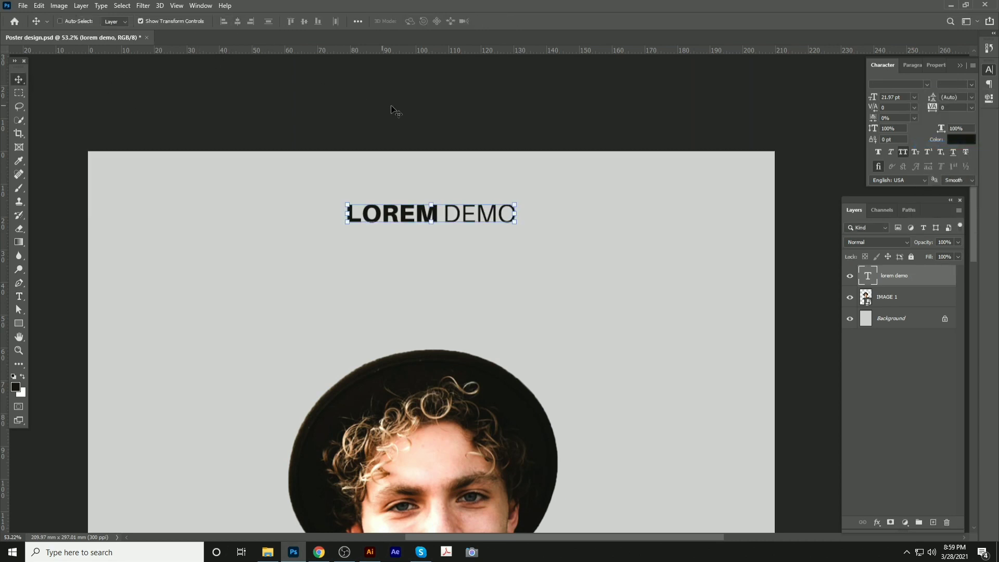
{"action": "key", "text": "ctrl+s"}
{"action": "left_click", "coordinate": [405, 101]}
{"action": "scroll", "coordinate": [406, 216], "scroll_direction": "down", "scroll_amount": 3}
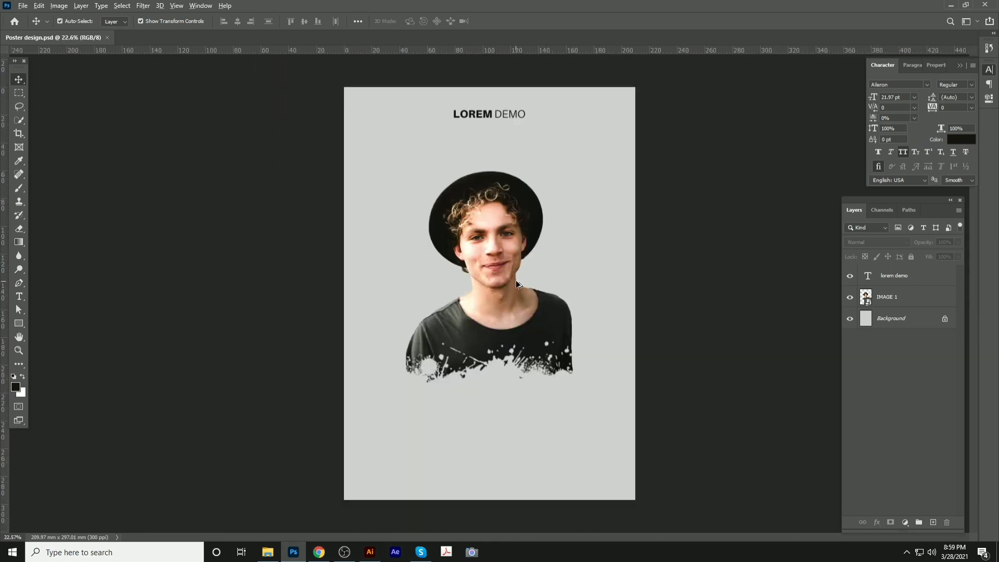
{"action": "scroll", "coordinate": [518, 276], "scroll_direction": "up", "scroll_amount": 3}
{"action": "scroll", "coordinate": [518, 276], "scroll_direction": "down", "scroll_amount": 3}
Add a text line below the shirt and retype it as 'Rockstar'
{"action": "key", "text": "t"}
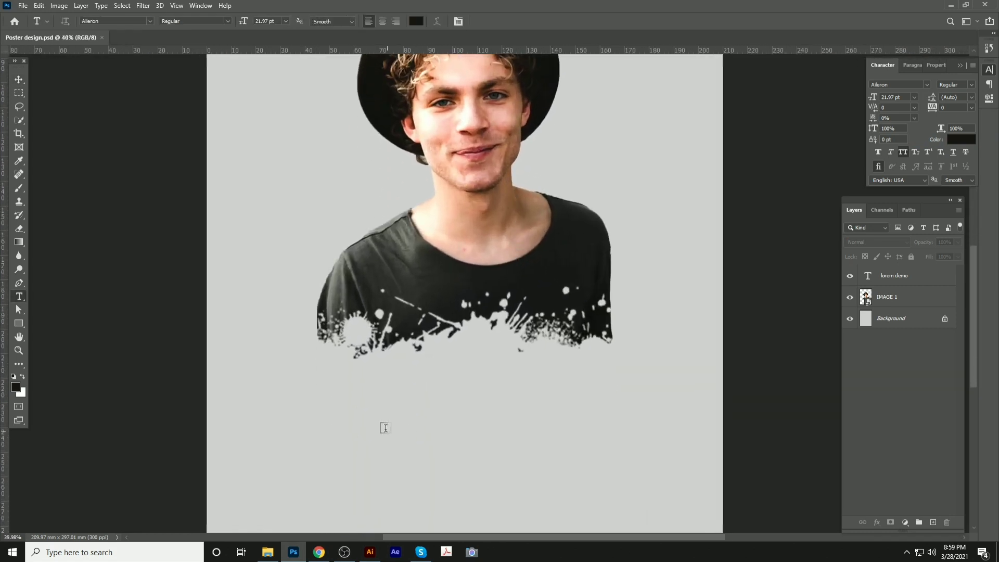
{"action": "left_click", "coordinate": [384, 425]}
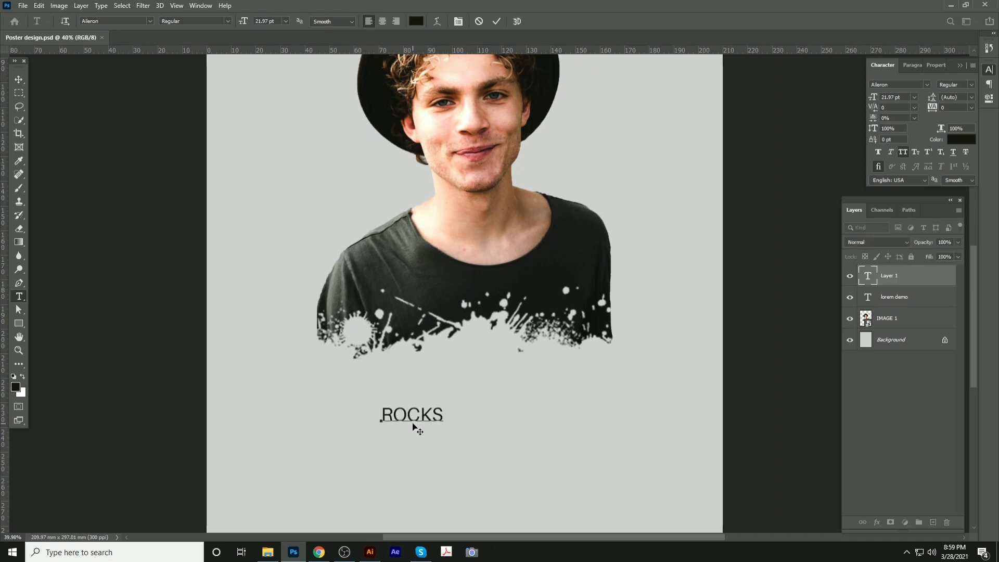
{"action": "key", "text": "ctrl+a"}
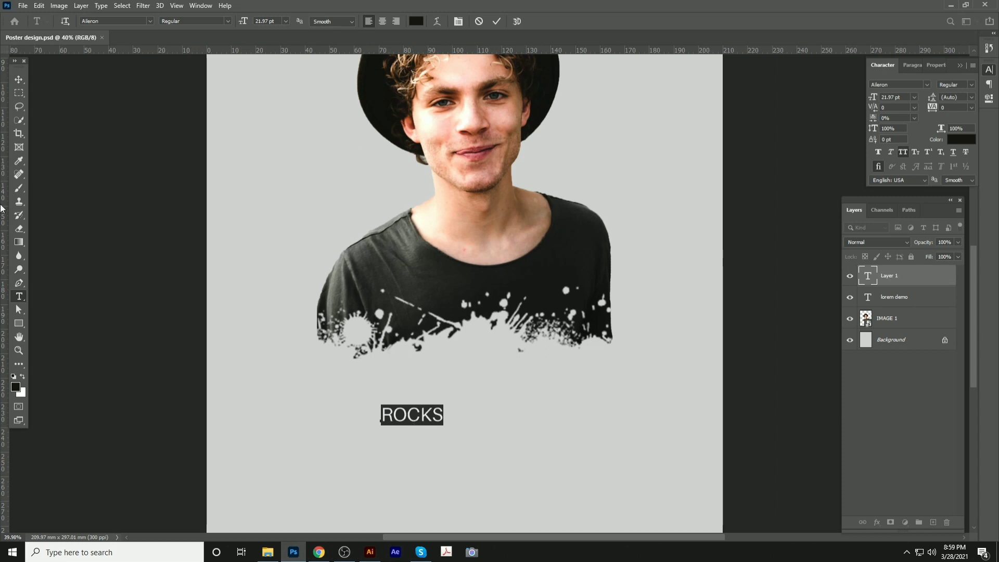
{"action": "left_click", "coordinate": [19, 79]}
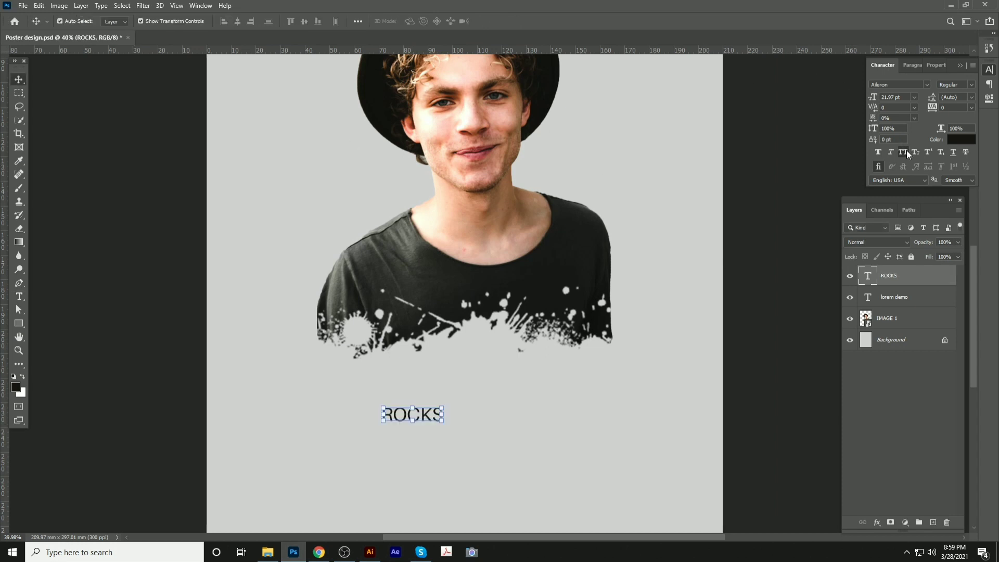
{"action": "key", "text": "t"}
{"action": "double_click", "coordinate": [425, 417]}
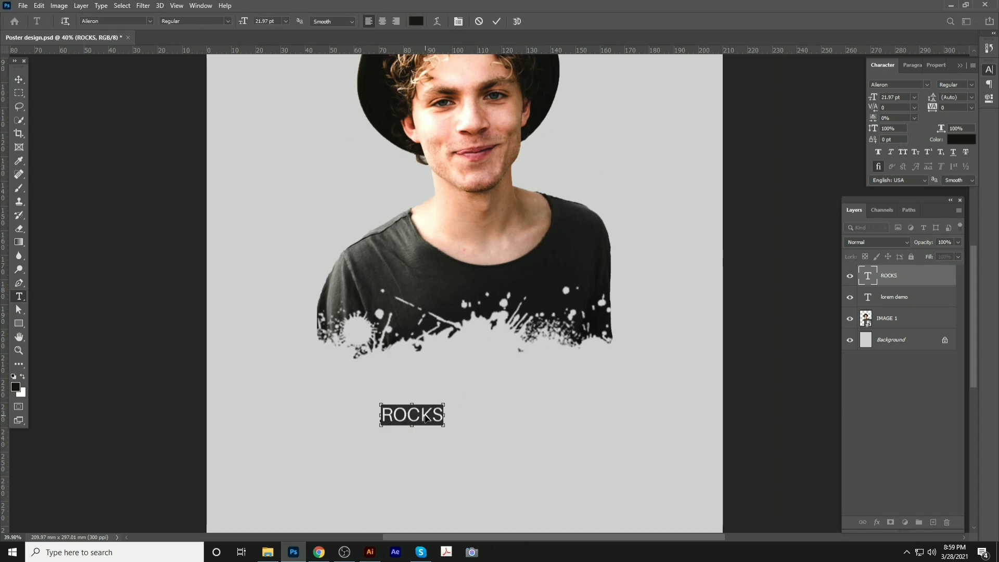
{"action": "type", "text": "Roc"}
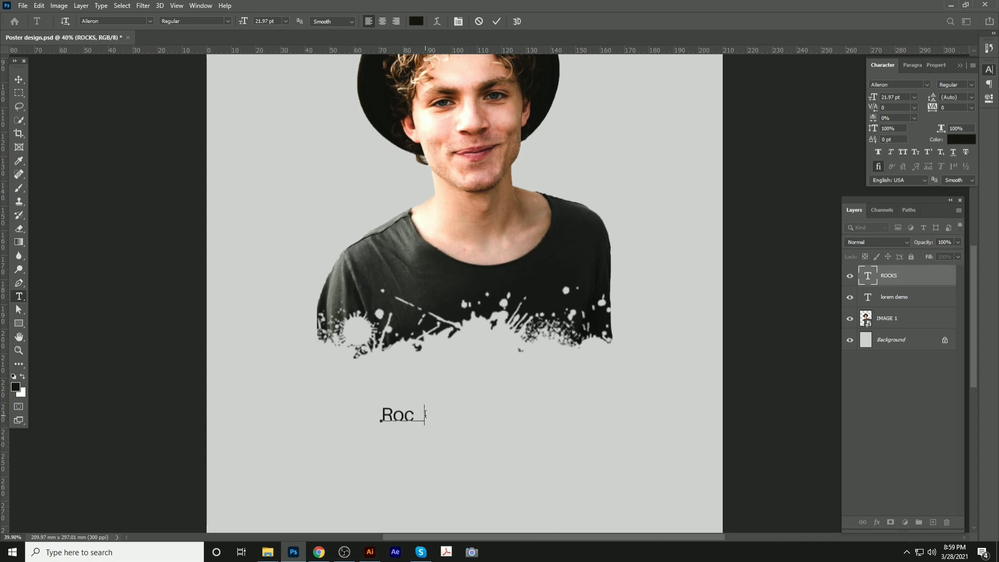
{"action": "type", "text": "kstar"}
{"action": "left_click", "coordinate": [19, 79]}
Scale Rockstar up about 450% so it spans the shirt's width
{"action": "scroll", "coordinate": [290, 225], "scroll_direction": "down", "scroll_amount": 3}
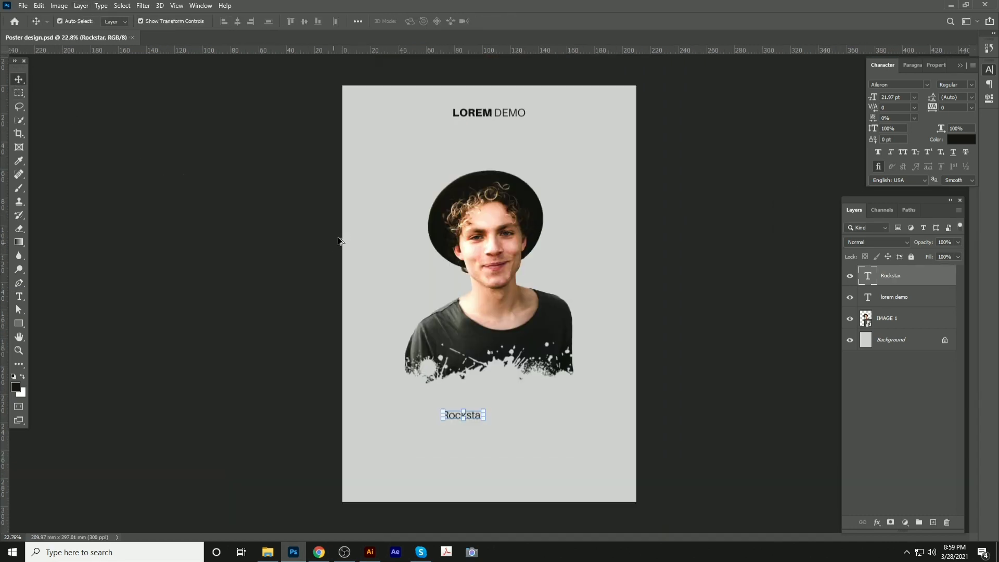
{"action": "key", "text": "ctrl+t"}
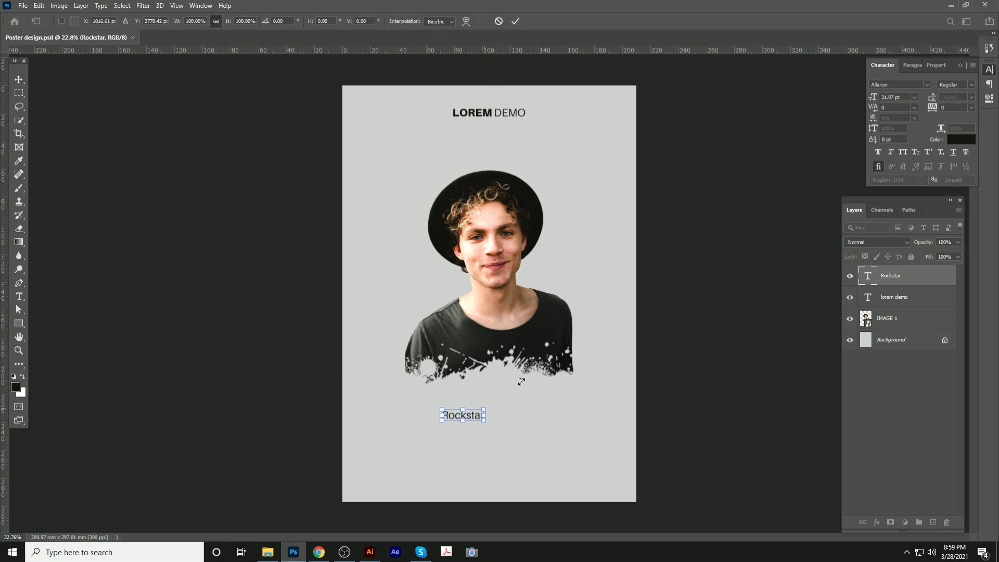
{"action": "left_click_drag", "start_coordinate": [485, 411], "coordinate": [548, 366]}
{"action": "key", "text": "Return"}
{"action": "scroll", "coordinate": [544, 372], "scroll_direction": "up", "scroll_amount": 4}
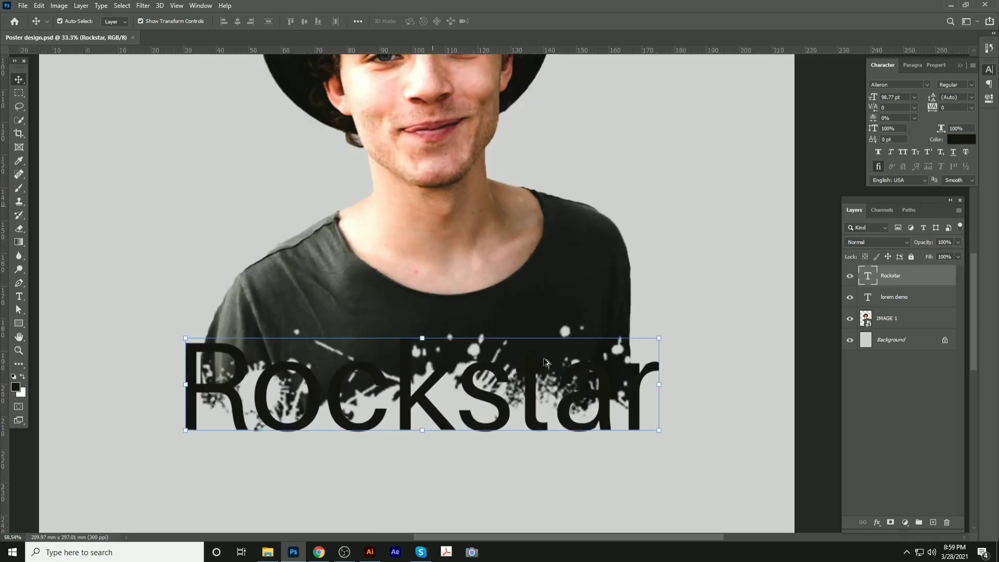
{"action": "left_click", "coordinate": [556, 228]}
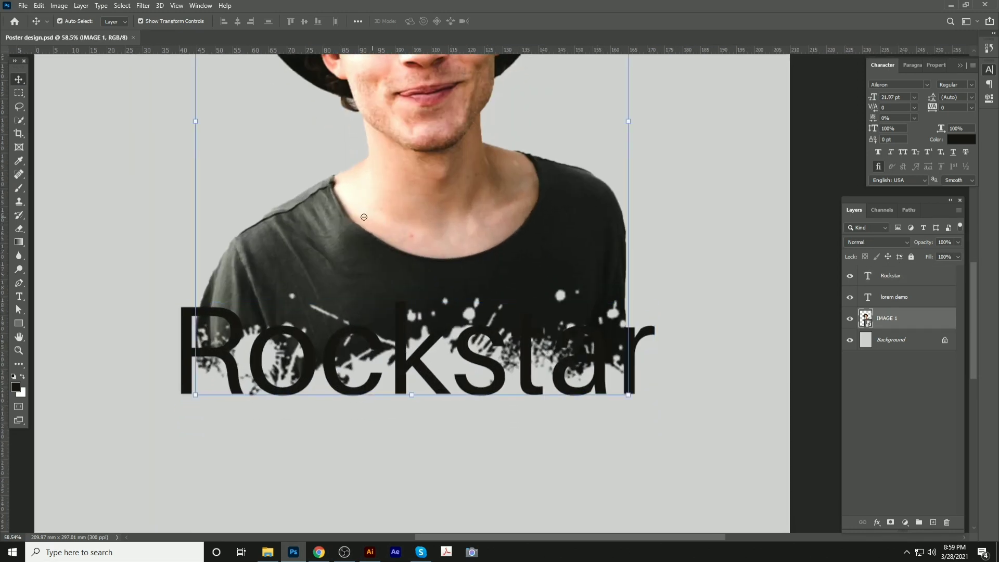
Quick-select the man's dark shirt, redoing the selection after it spills into the background
{"action": "key", "text": "w"}
{"action": "mouse_move", "coordinate": [325, 209]}
{"action": "left_mouse_down"}
{"action": "mouse_move", "coordinate": [284, 223]}
{"action": "mouse_move", "coordinate": [324, 189]}
{"action": "mouse_move", "coordinate": [271, 212]}
{"action": "mouse_move", "coordinate": [225, 261]}
{"action": "mouse_move", "coordinate": [220, 293]}
{"action": "left_mouse_up"}
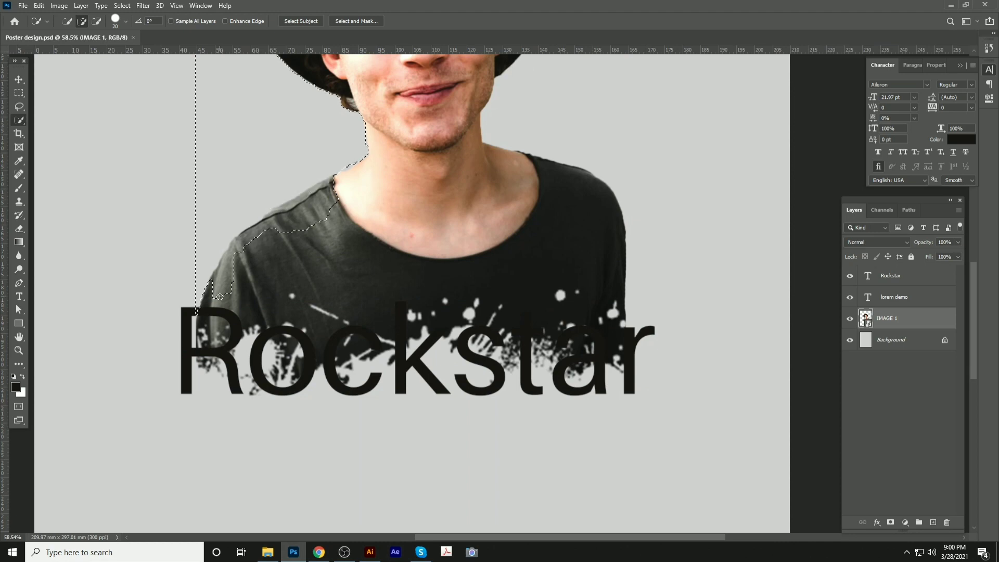
{"action": "key", "text": "ctrl+d"}
{"action": "left_click_drag", "start_coordinate": [595, 230], "coordinate": [593, 274]}
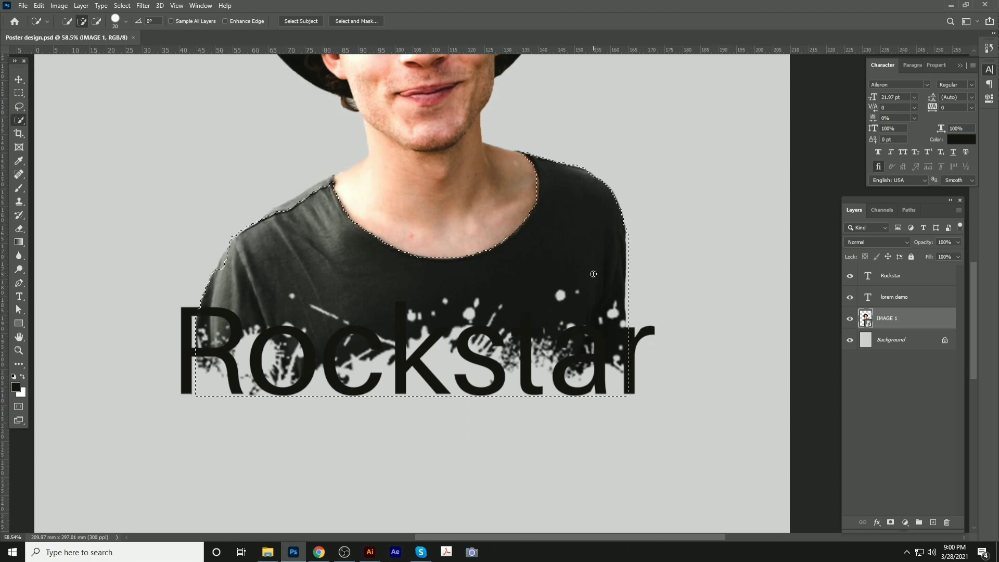
{"action": "scroll", "coordinate": [320, 191], "scroll_direction": "up", "scroll_amount": 3}
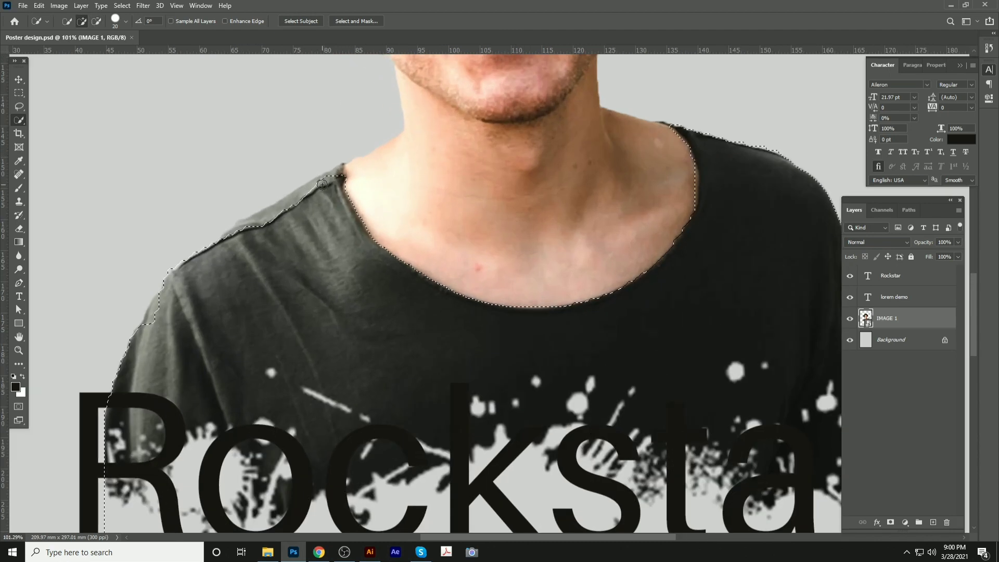
{"action": "mouse_move", "coordinate": [331, 171]}
{"action": "left_mouse_down"}
{"action": "mouse_move", "coordinate": [281, 220]}
{"action": "mouse_move", "coordinate": [291, 201]}
{"action": "mouse_move", "coordinate": [259, 228]}
{"action": "left_mouse_up"}
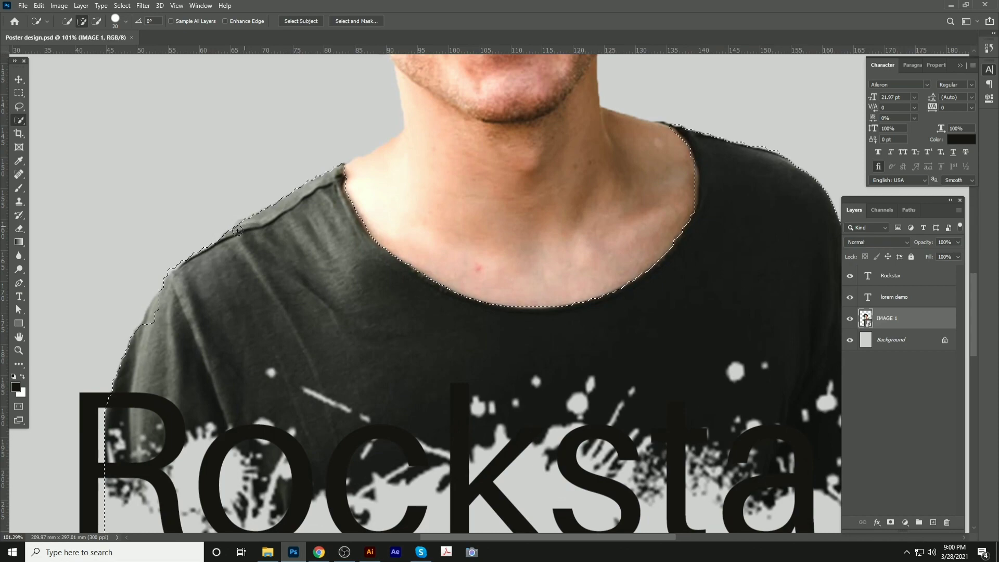
{"action": "scroll", "coordinate": [268, 281], "scroll_direction": "down", "scroll_amount": 2}
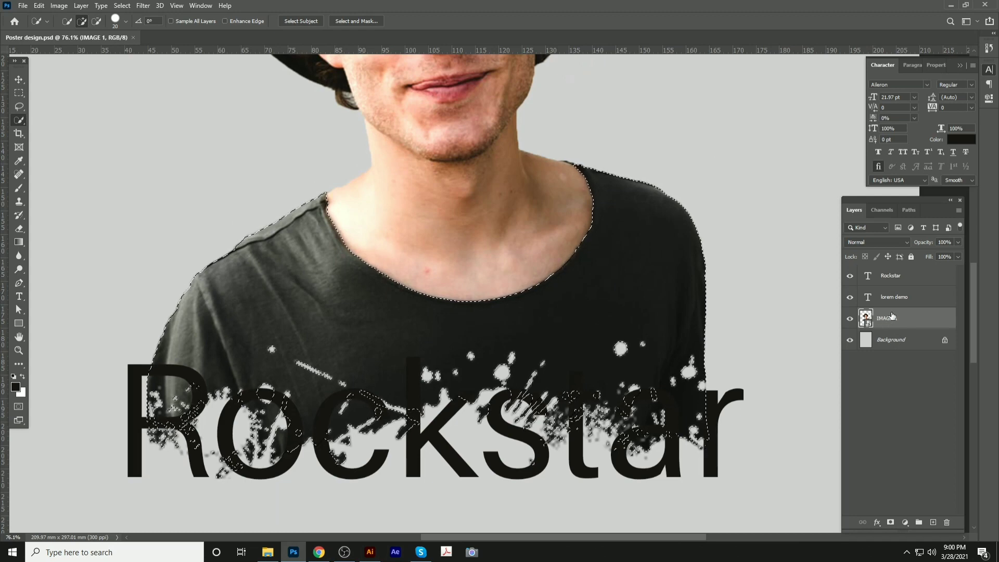
Raise the shirt's Hue/Saturation Lightness to about +44 and save the poster
{"action": "key", "text": "ctrl+u"}
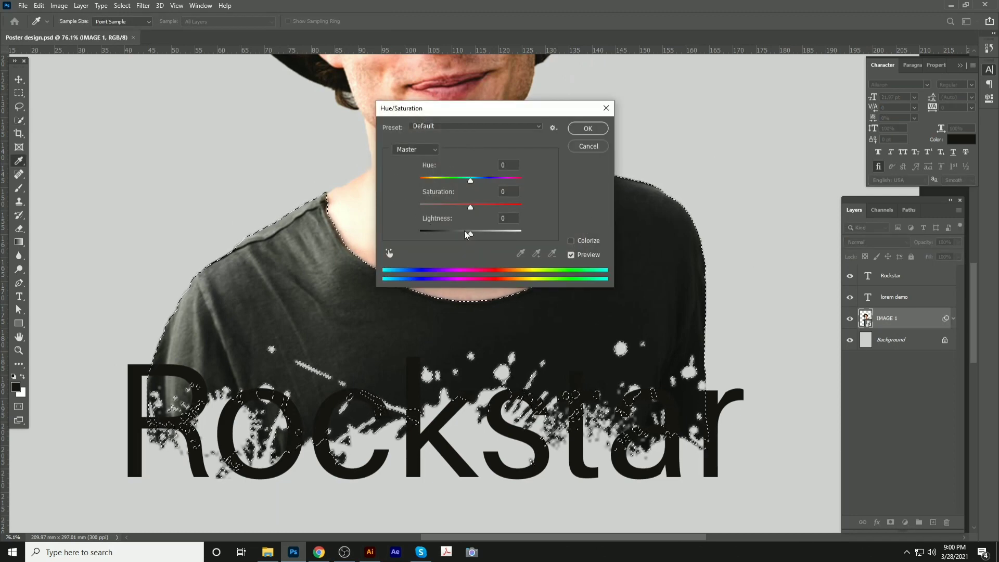
{"action": "left_click_drag", "start_coordinate": [467, 234], "coordinate": [494, 233]}
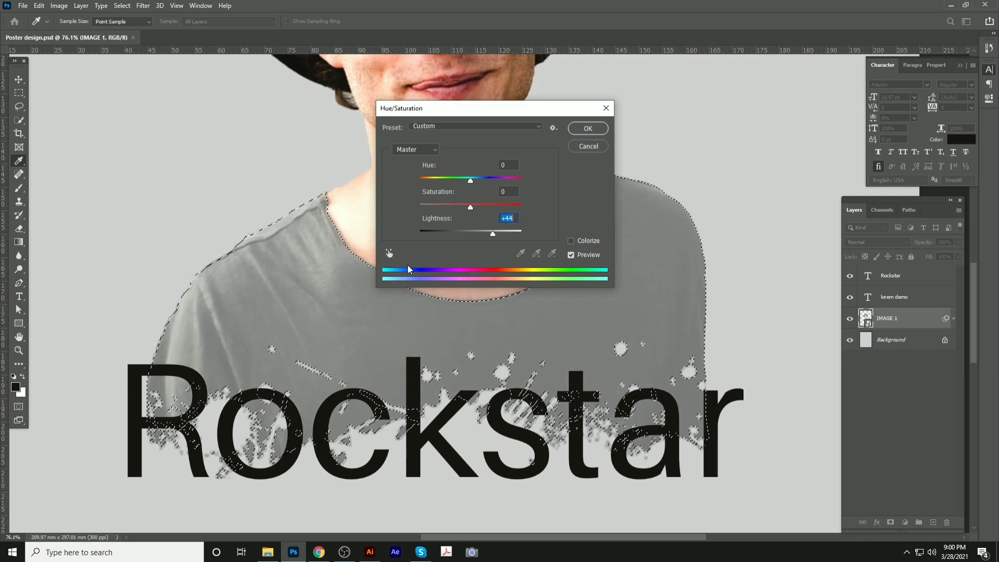
{"action": "left_click", "coordinate": [387, 255]}
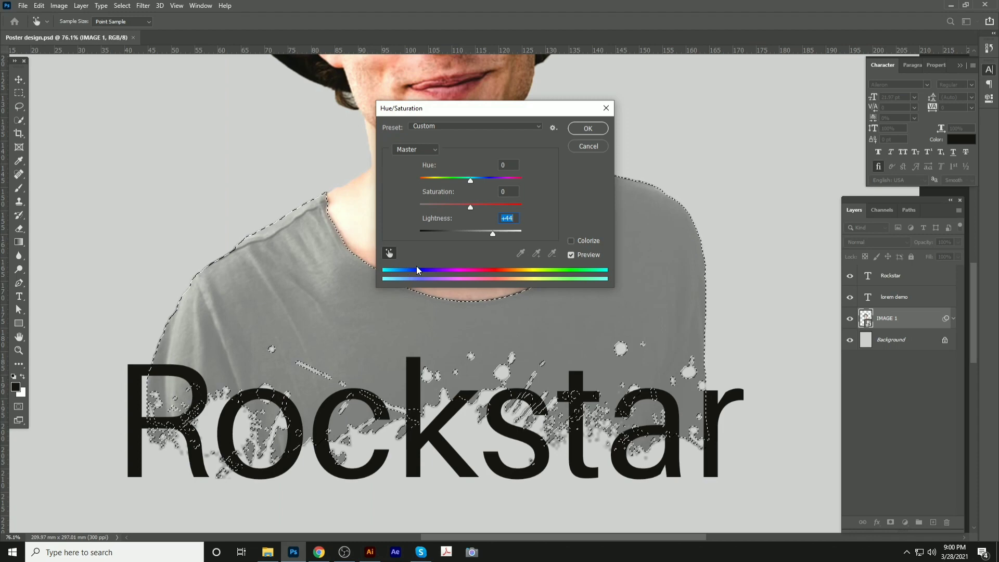
{"action": "left_click", "coordinate": [588, 128]}
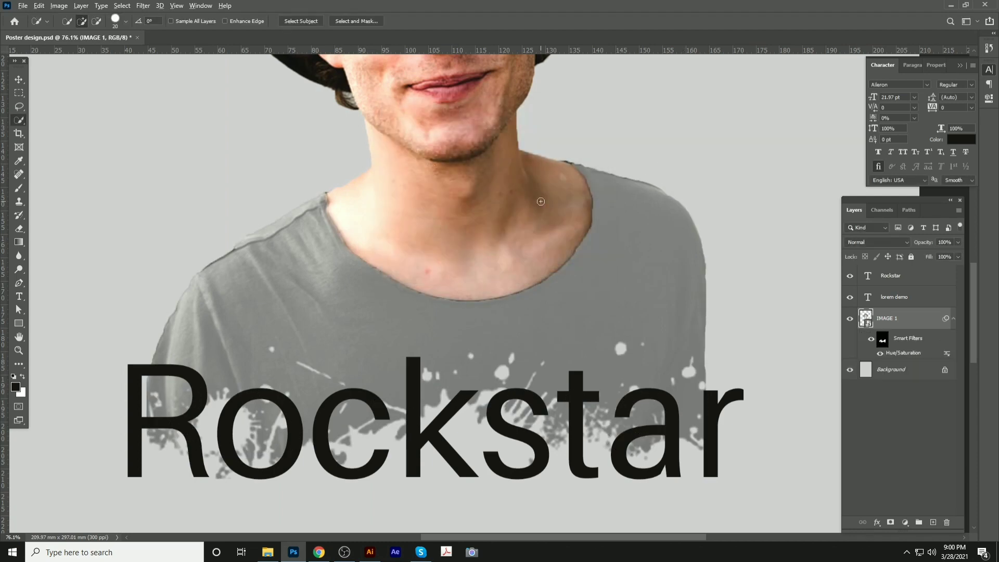
{"action": "scroll", "coordinate": [540, 202], "scroll_direction": "down", "scroll_amount": 6}
{"action": "key", "text": "ctrl+s"}
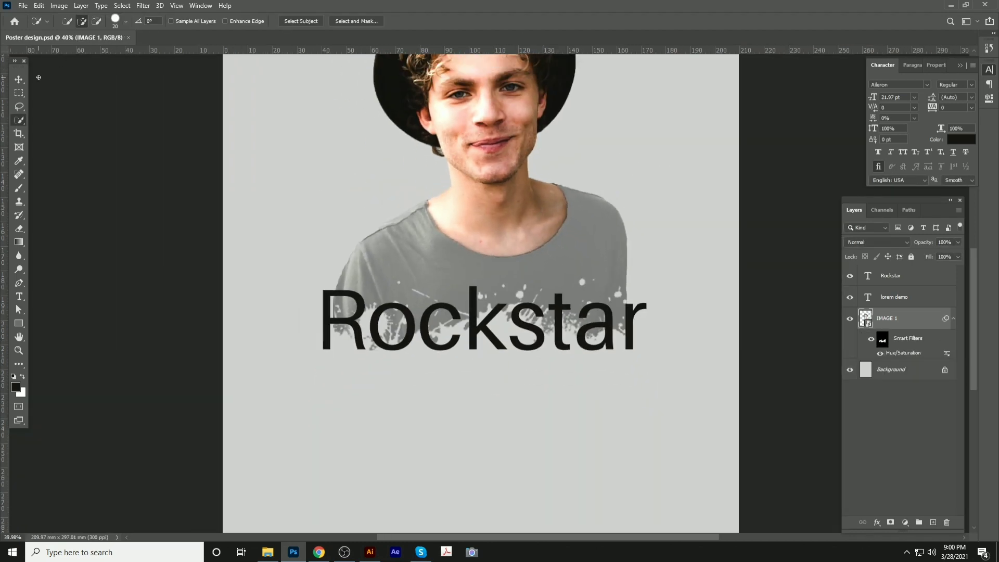
Select the Rockstar text layer and bring its lettering into view
{"action": "left_click", "coordinate": [19, 79]}
{"action": "scroll", "coordinate": [327, 182], "scroll_direction": "down", "scroll_amount": 3}
{"action": "left_click", "coordinate": [673, 207]}
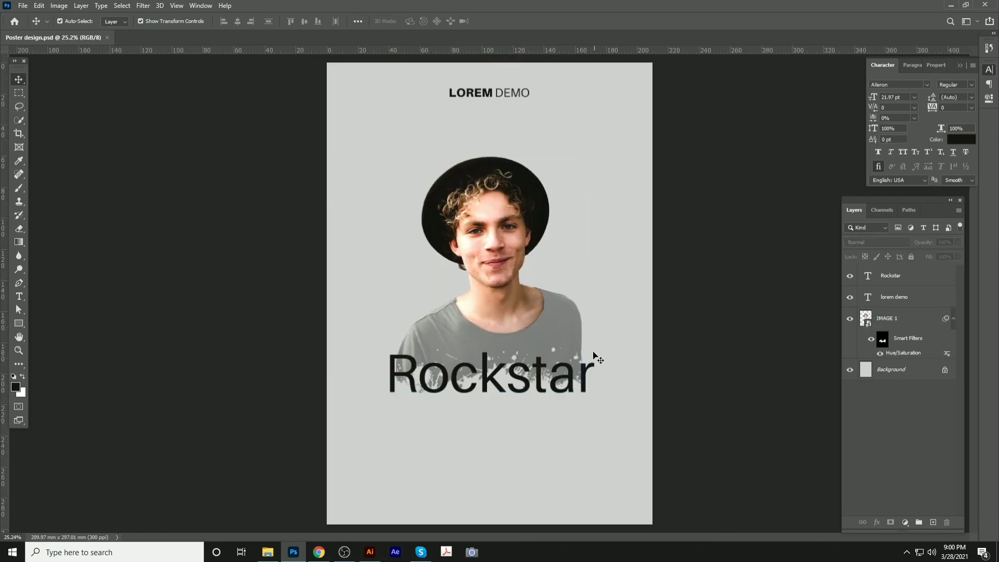
{"action": "left_click", "coordinate": [571, 372]}
{"action": "scroll", "coordinate": [542, 364], "scroll_direction": "up", "scroll_amount": 5}
{"action": "left_click_drag", "start_coordinate": [545, 364], "coordinate": [522, 309]}
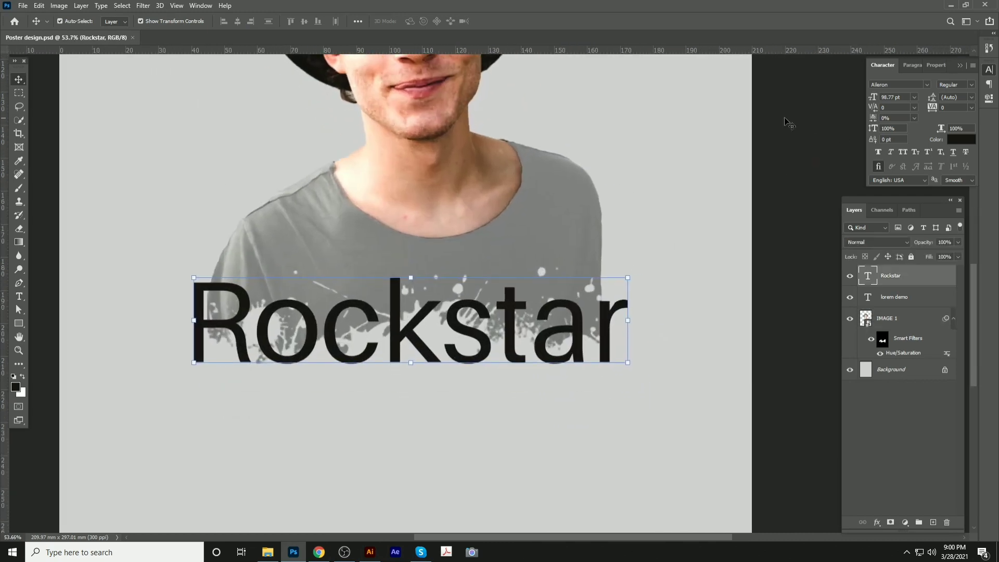
Change the Rockstar font to Ambar Pearl Personal Use
{"action": "left_click", "coordinate": [929, 86]}
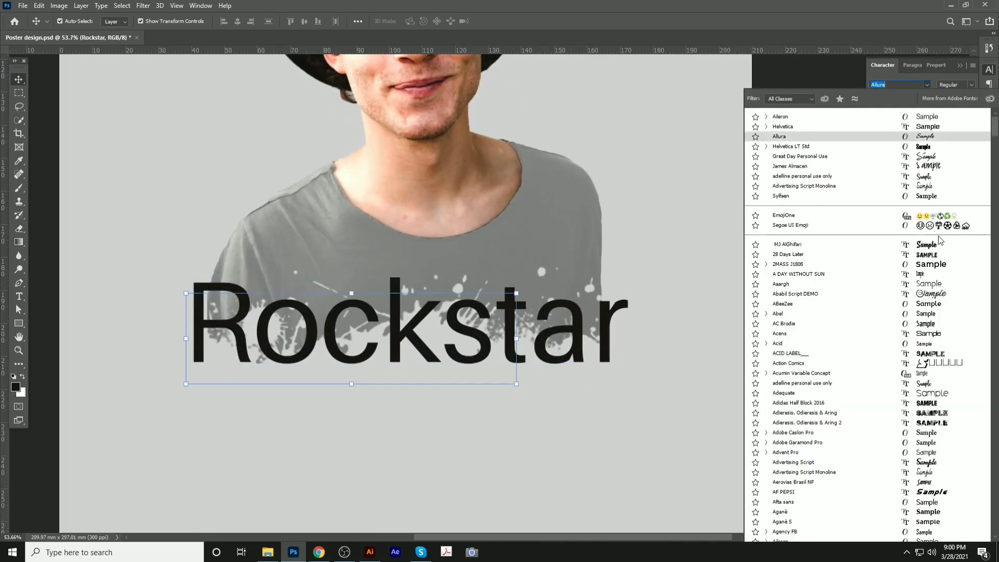
{"action": "scroll", "coordinate": [937, 393], "scroll_direction": "down", "scroll_amount": 6}
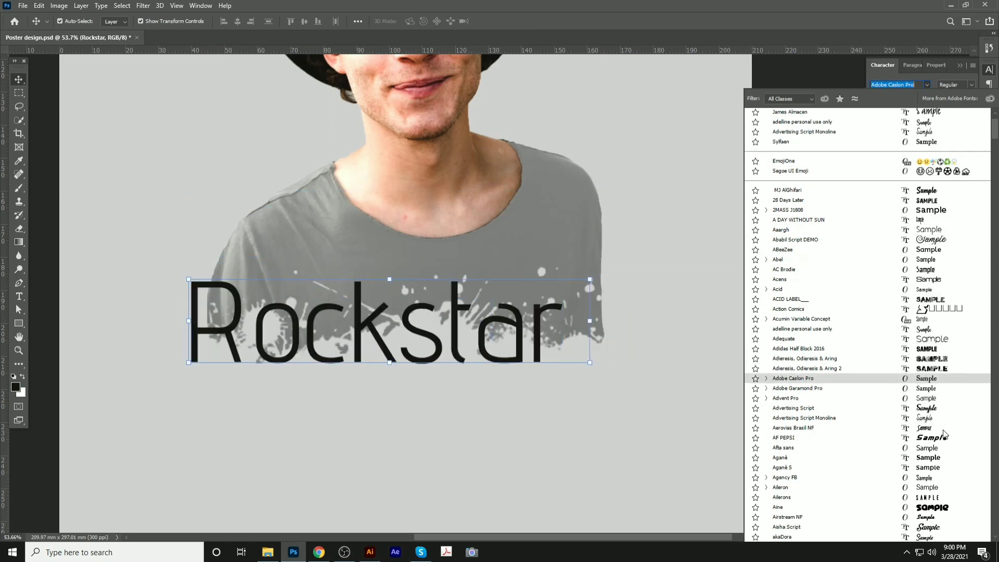
{"action": "scroll", "coordinate": [947, 458], "scroll_direction": "down", "scroll_amount": 3}
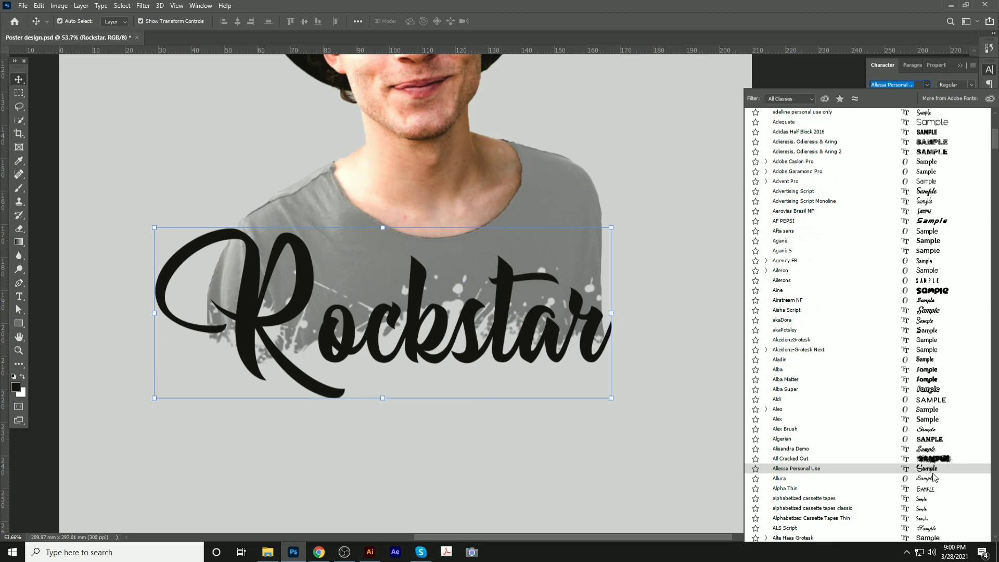
{"action": "scroll", "coordinate": [933, 475], "scroll_direction": "down", "scroll_amount": 1}
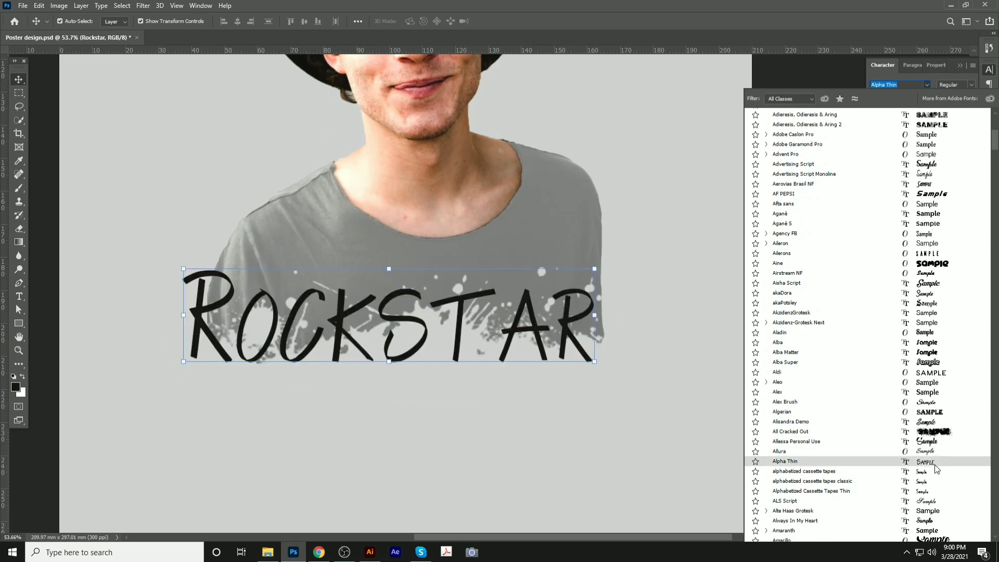
{"action": "scroll", "coordinate": [935, 464], "scroll_direction": "down", "scroll_amount": 1}
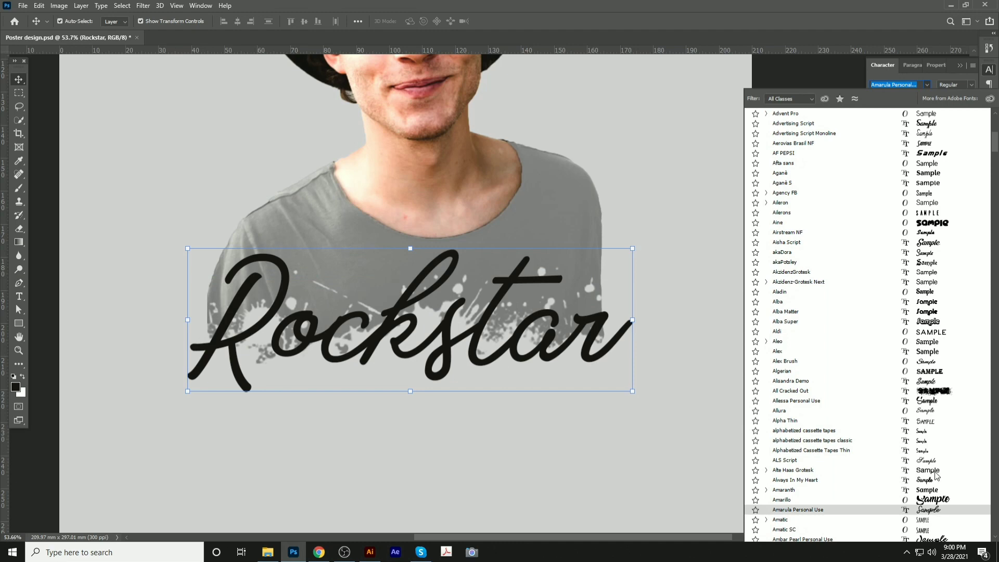
{"action": "scroll", "coordinate": [939, 466], "scroll_direction": "down", "scroll_amount": 2}
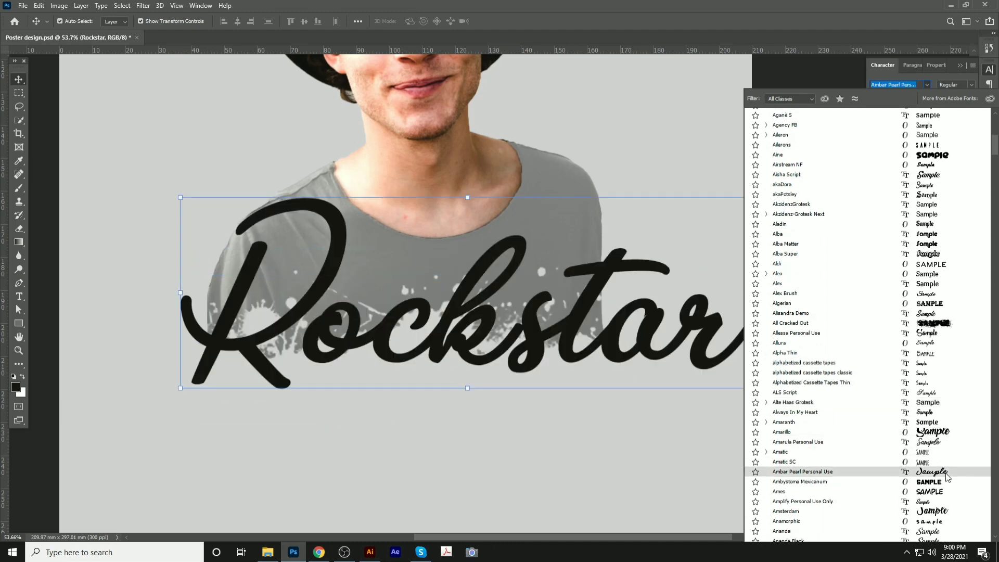
{"action": "scroll", "coordinate": [946, 473], "scroll_direction": "down", "scroll_amount": 2}
{"action": "left_click", "coordinate": [942, 403]}
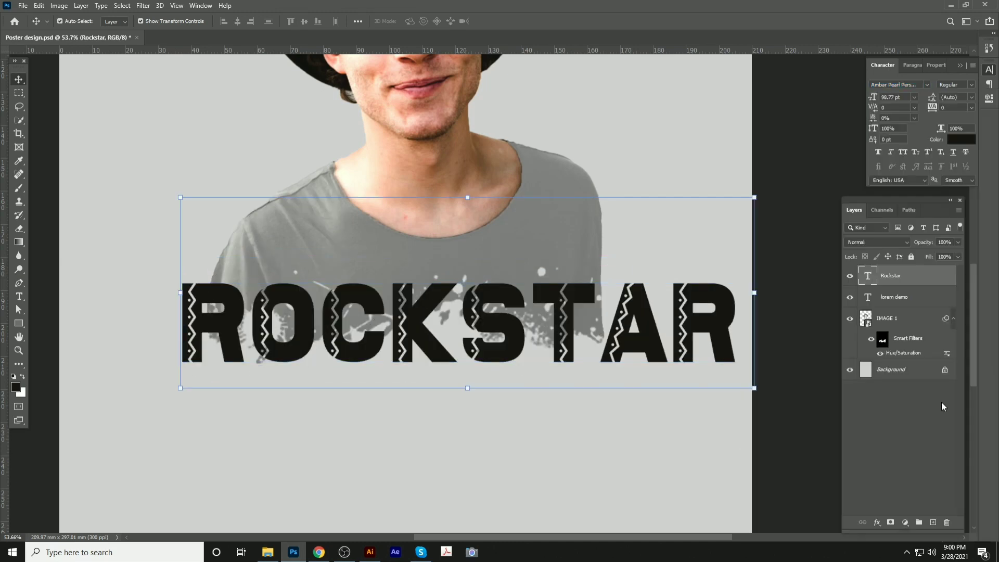
Centre Rockstar horizontally, shrink it to about 81% and raise it over the shirt
{"action": "left_click", "coordinate": [601, 456]}
{"action": "scroll", "coordinate": [476, 299], "scroll_direction": "down", "scroll_amount": 5}
{"action": "left_click", "coordinate": [522, 320]}
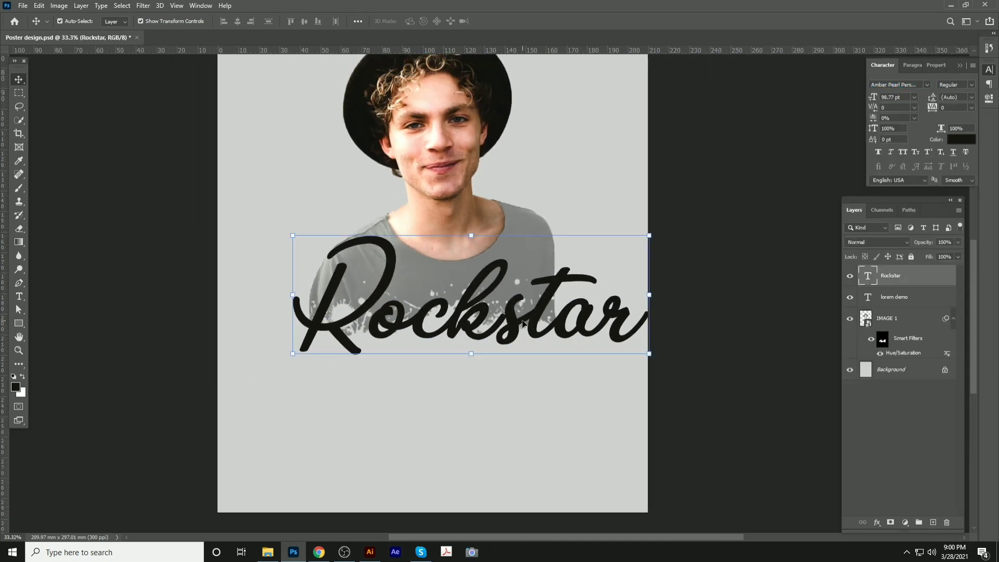
{"action": "left_click", "coordinate": [237, 21]}
{"action": "key", "text": "ctrl+s"}
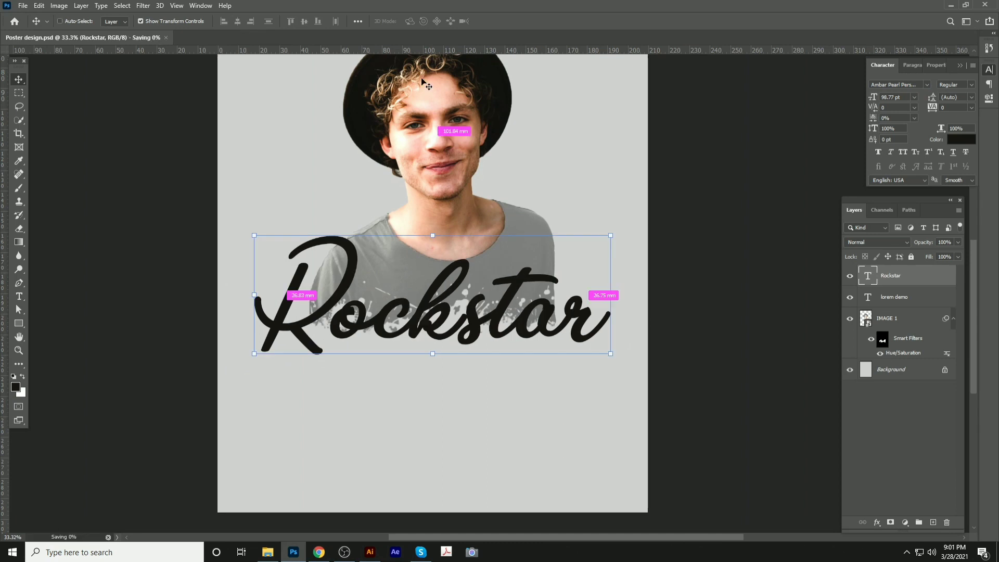
{"action": "left_click_drag", "start_coordinate": [608, 237], "coordinate": [543, 267]}
{"action": "left_click_drag", "start_coordinate": [499, 324], "coordinate": [502, 274]}
{"action": "key", "text": "Return"}
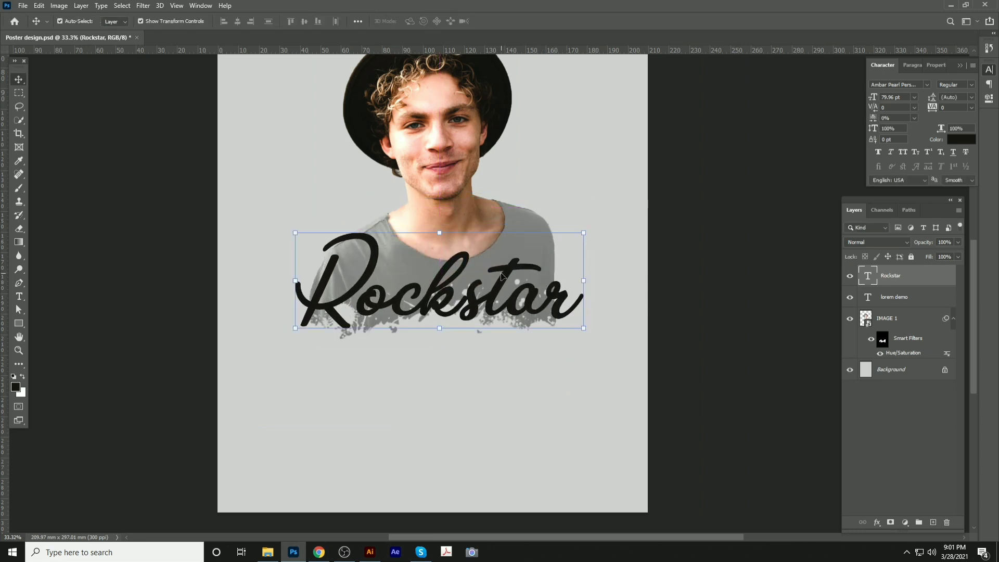
Fill the Background layer with a light blue chosen in the Color Picker
{"action": "left_click", "coordinate": [686, 255]}
{"action": "left_click", "coordinate": [16, 387]}
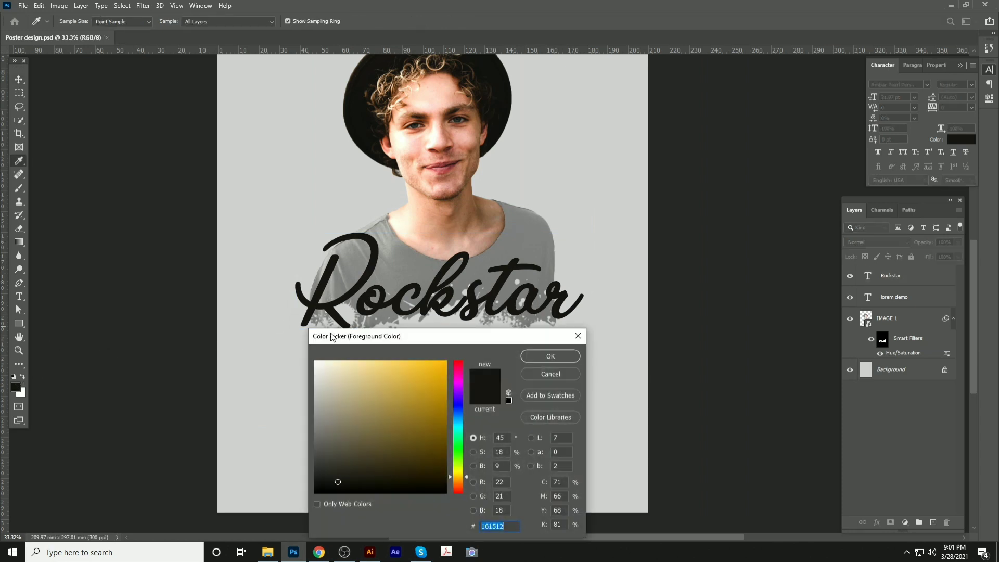
{"action": "left_click", "coordinate": [458, 415]}
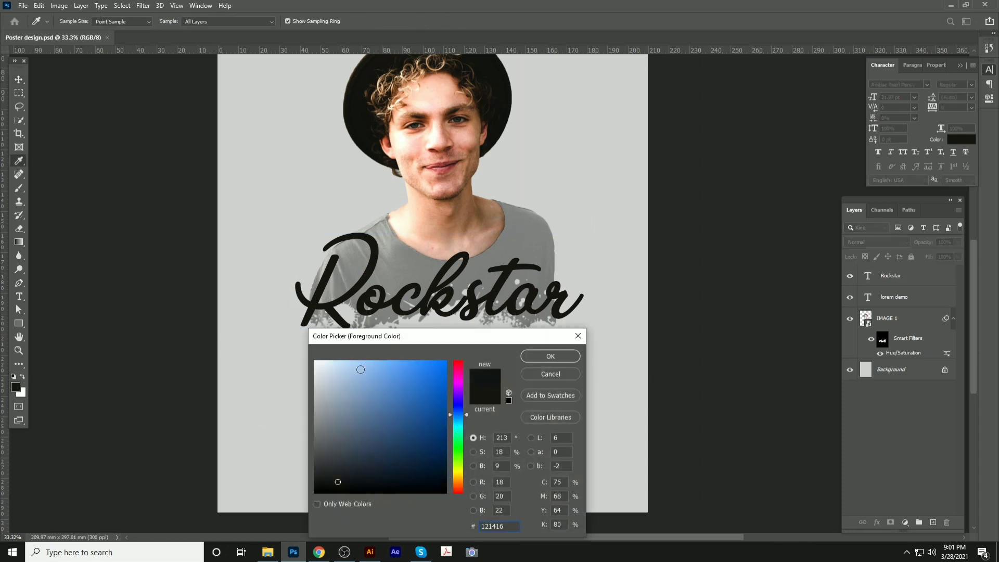
{"action": "left_click_drag", "start_coordinate": [360, 369], "coordinate": [354, 359]}
{"action": "left_click", "coordinate": [904, 370]}
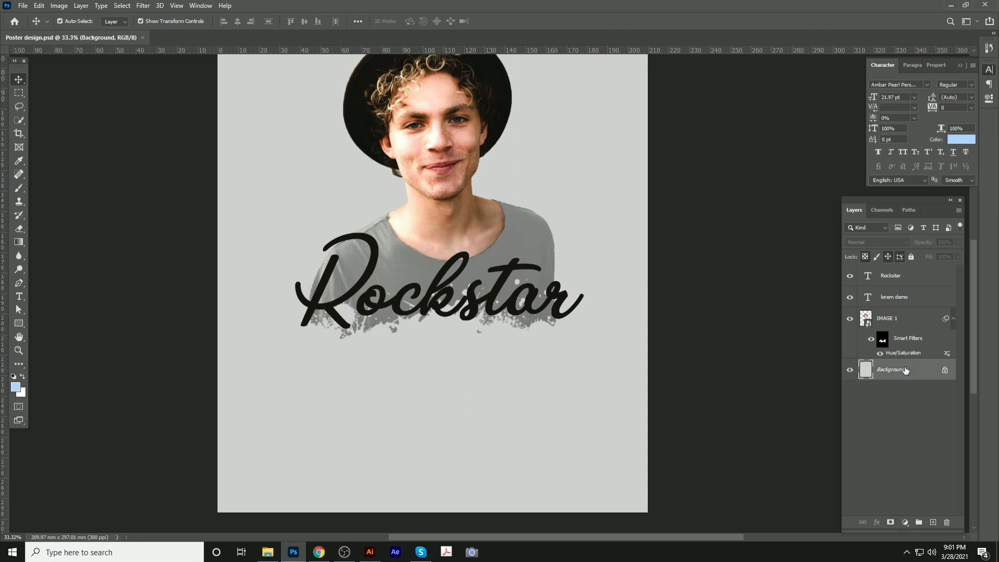
{"action": "key", "text": "alt+BackSpace"}
{"action": "left_click", "coordinate": [710, 260]}
Undo the light blue fill to keep the grey background, and save the poster
{"action": "key", "text": "ctrl+s"}
{"action": "scroll", "coordinate": [404, 257], "scroll_direction": "down", "scroll_amount": 6}
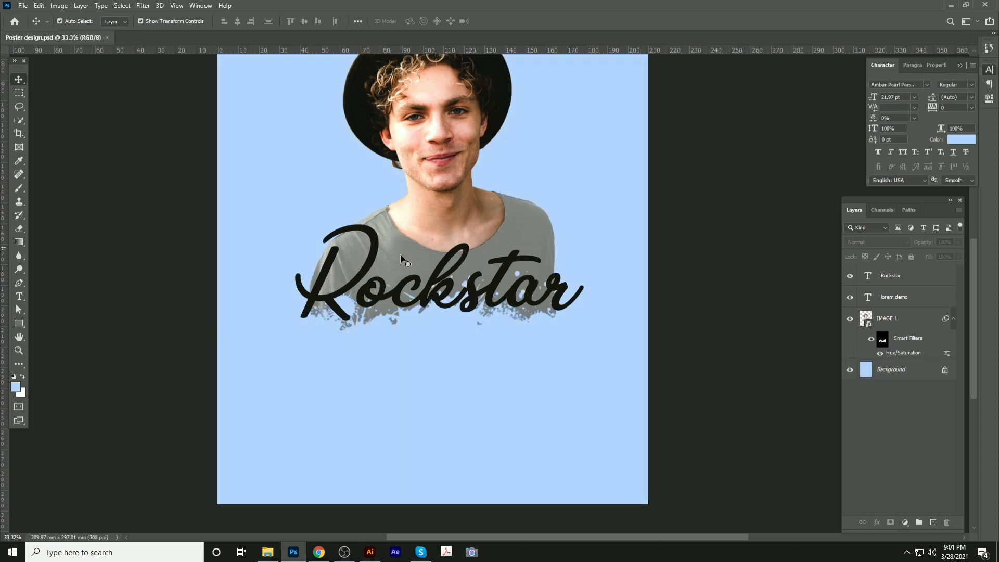
{"action": "key", "text": "ctrl+z"}
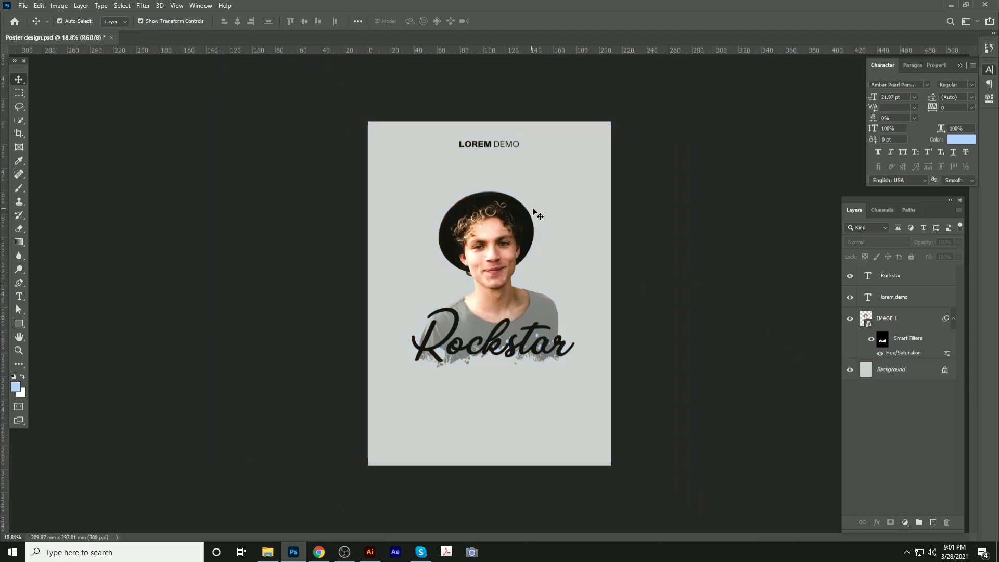
{"action": "scroll", "coordinate": [504, 211], "scroll_direction": "up", "scroll_amount": 2}
{"action": "key", "text": "ctrl+s"}
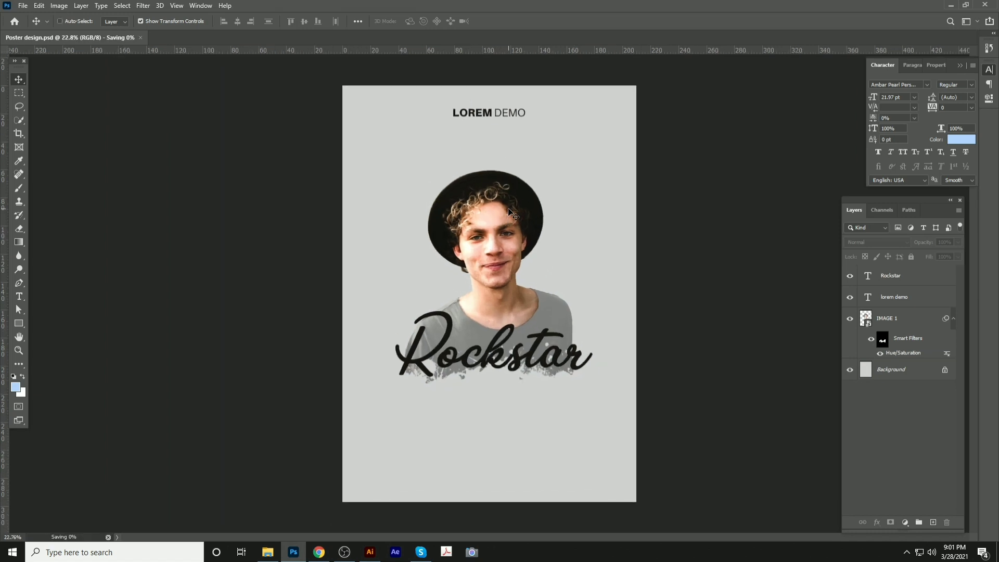
{"action": "scroll", "coordinate": [504, 254], "scroll_direction": "up", "scroll_amount": 2}
{"action": "scroll", "coordinate": [504, 258], "scroll_direction": "up", "scroll_amount": 1}
{"action": "scroll", "coordinate": [437, 245], "scroll_direction": "up", "scroll_amount": 2}
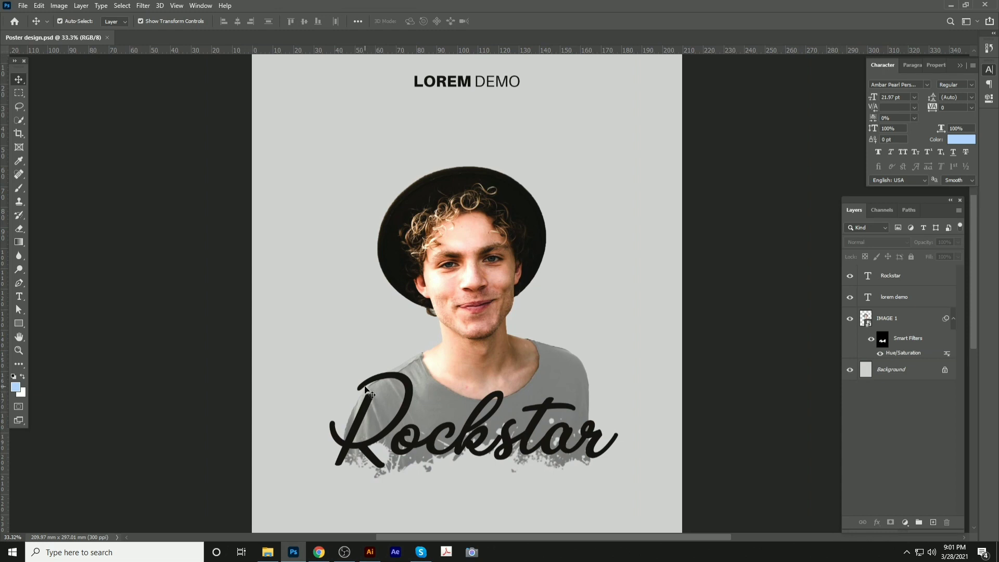
{"action": "scroll", "coordinate": [348, 340], "scroll_direction": "up", "scroll_amount": 3}
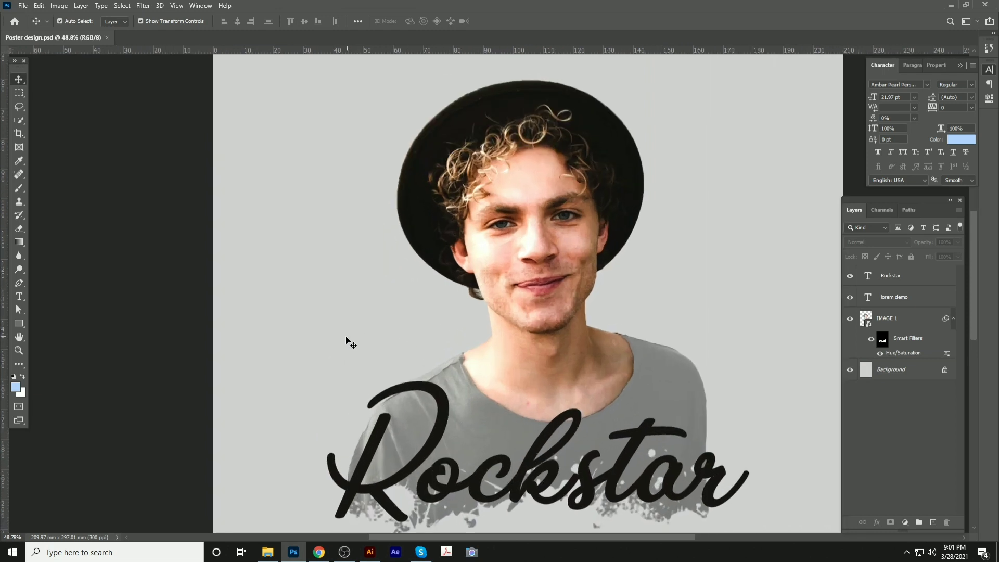
Add a new text layer left of the face with a placeholder word
{"action": "key", "text": "t"}
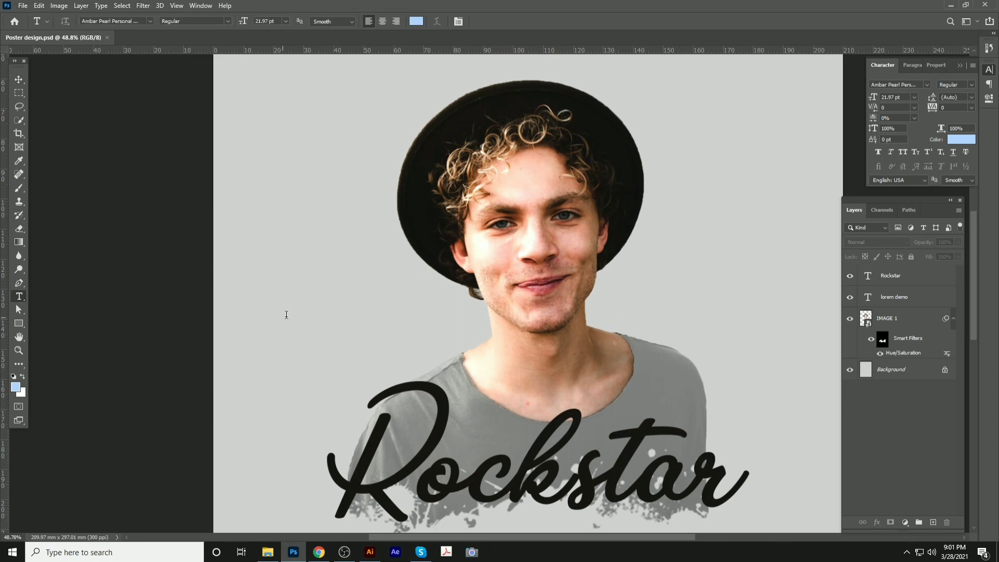
{"action": "left_click", "coordinate": [283, 318]}
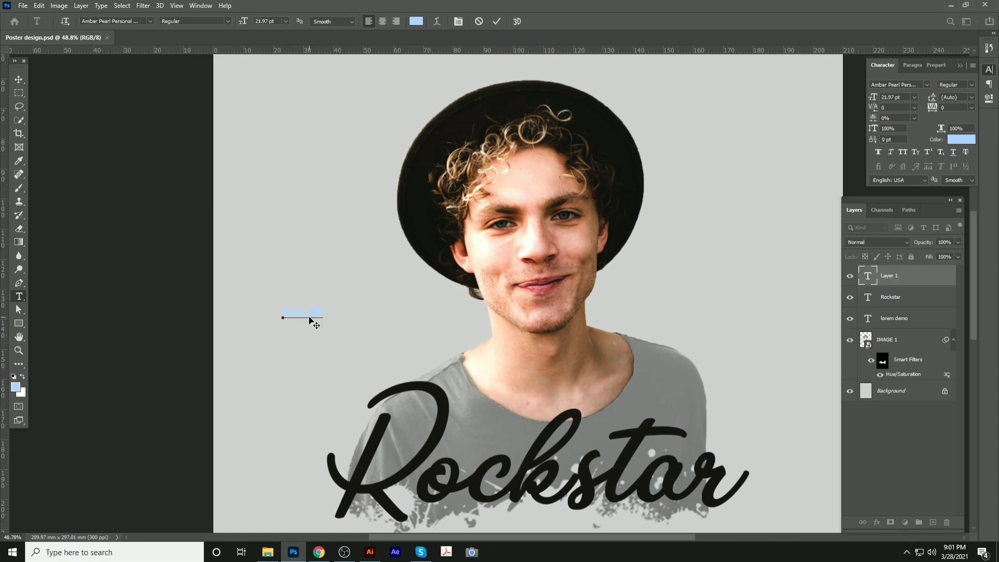
{"action": "key", "text": "ctrl+a"}
{"action": "key", "text": "BackSpace"}
{"action": "type", "text": "Max"}
{"action": "type", "text": "t"}
{"action": "left_click", "coordinate": [19, 79]}
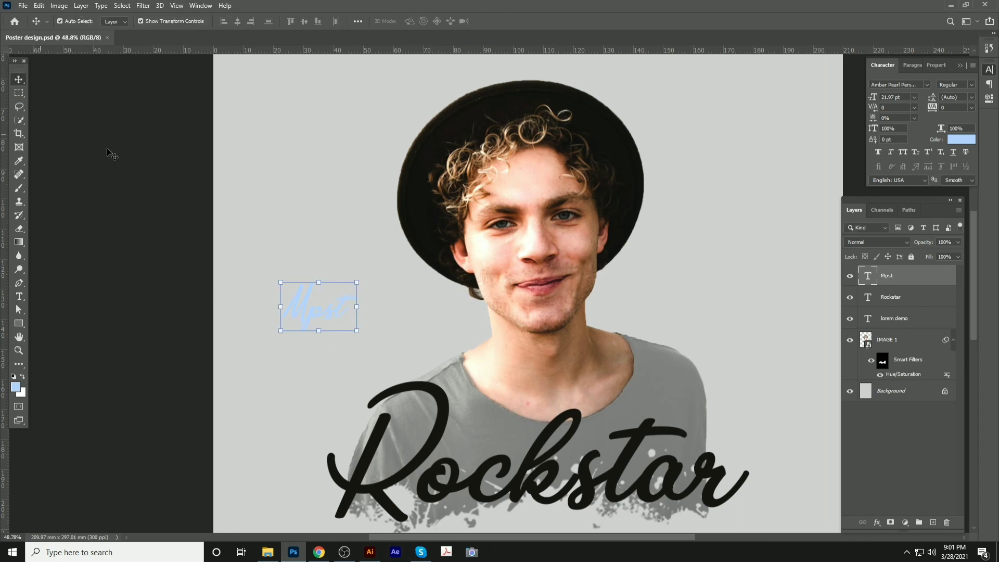
Set the caption to the Aileron font and colour it black
{"action": "left_click", "coordinate": [901, 84]}
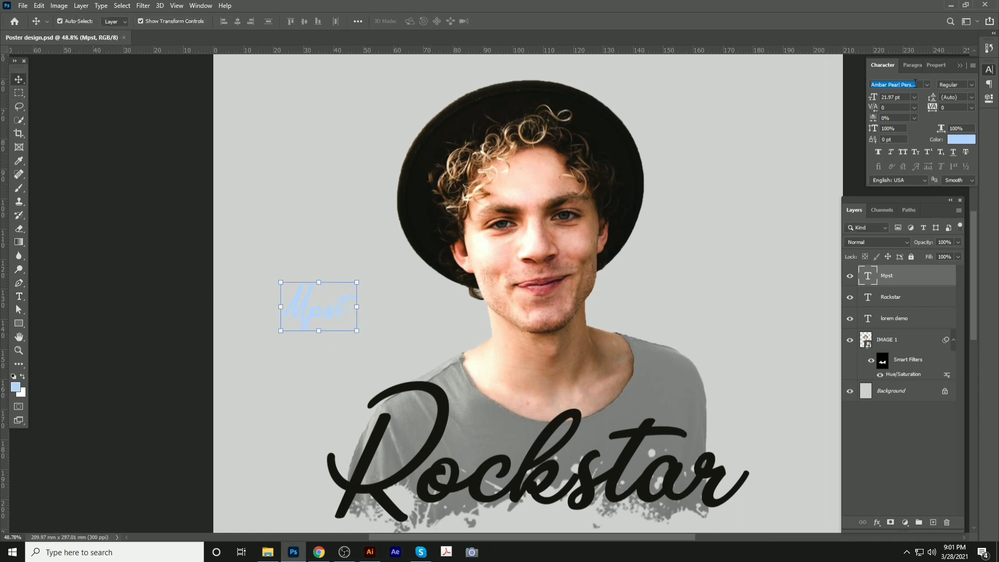
{"action": "type", "text": "ai"}
{"action": "key", "text": "Return"}
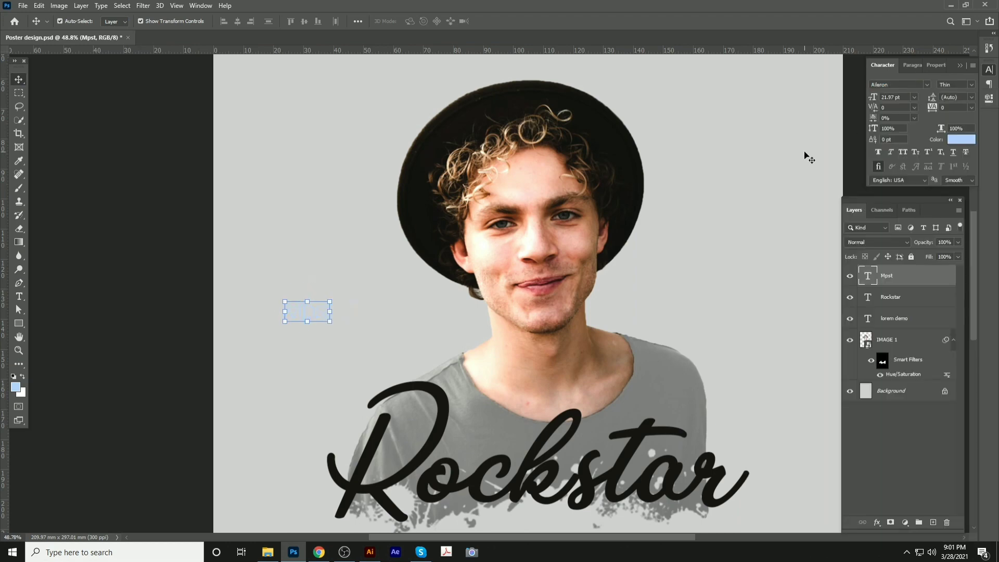
{"action": "key", "text": "d"}
{"action": "key", "text": "alt+BackSpace"}
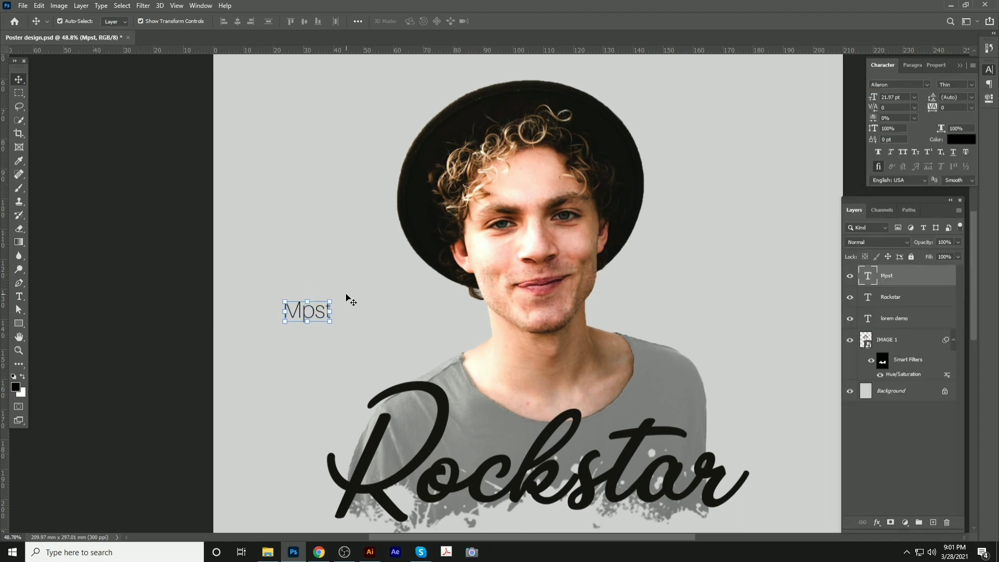
Retype the caption as 'Most talented' and centre it horizontally on the poster
{"action": "scroll", "coordinate": [313, 318], "scroll_direction": "up", "scroll_amount": 3}
{"action": "double_click", "coordinate": [304, 312]}
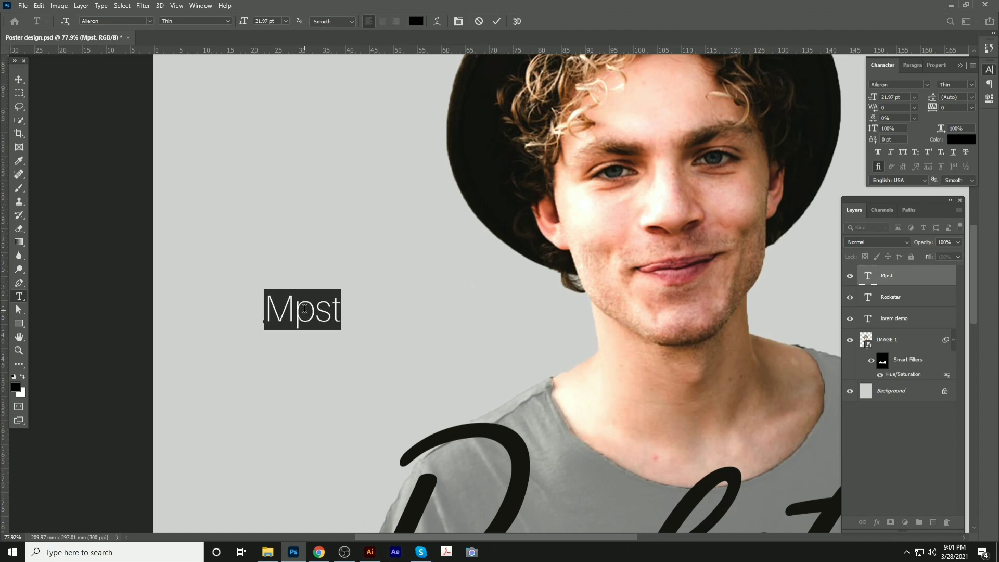
{"action": "type", "text": "Mos"}
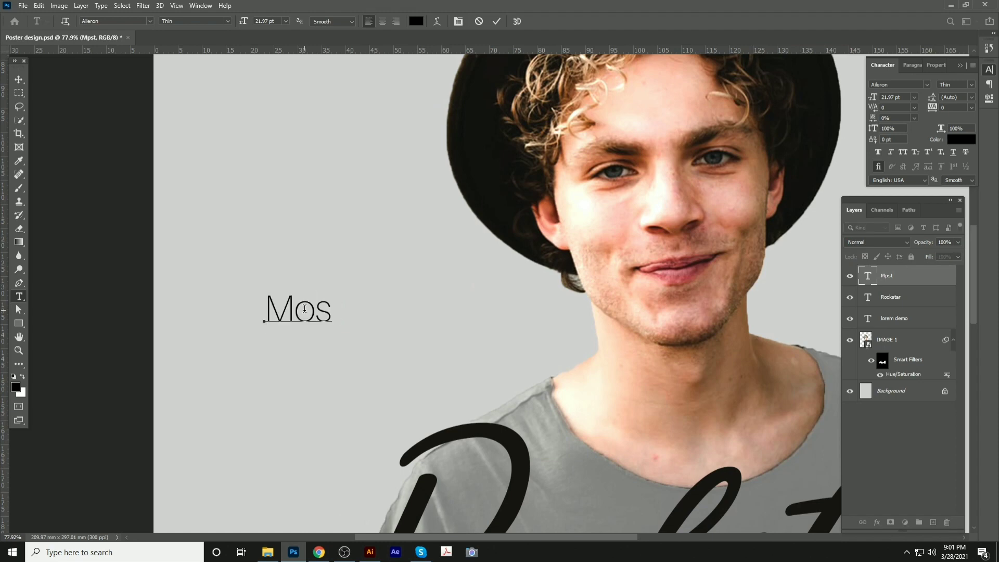
{"action": "type", "text": "t    tale"}
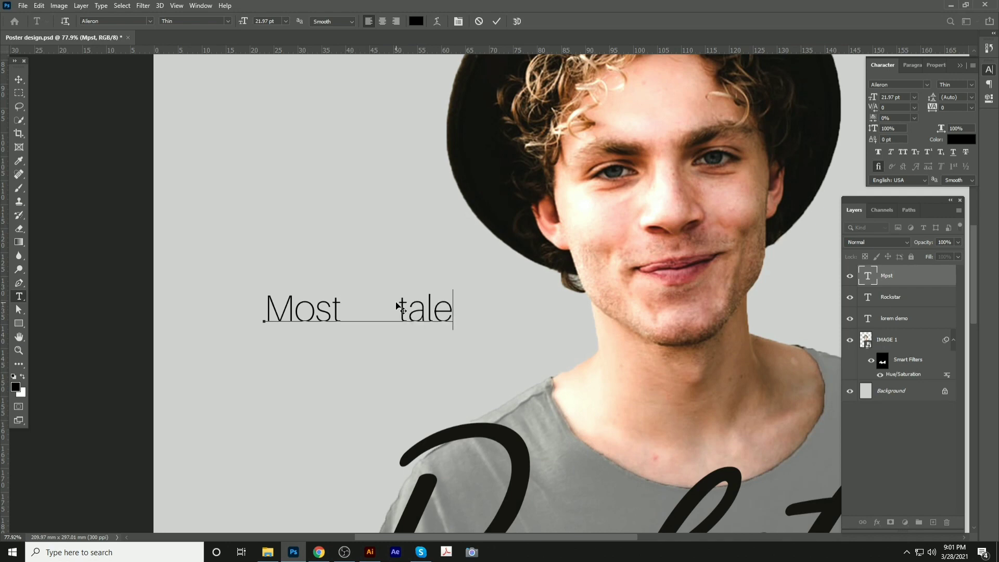
{"action": "type", "text": "nted"}
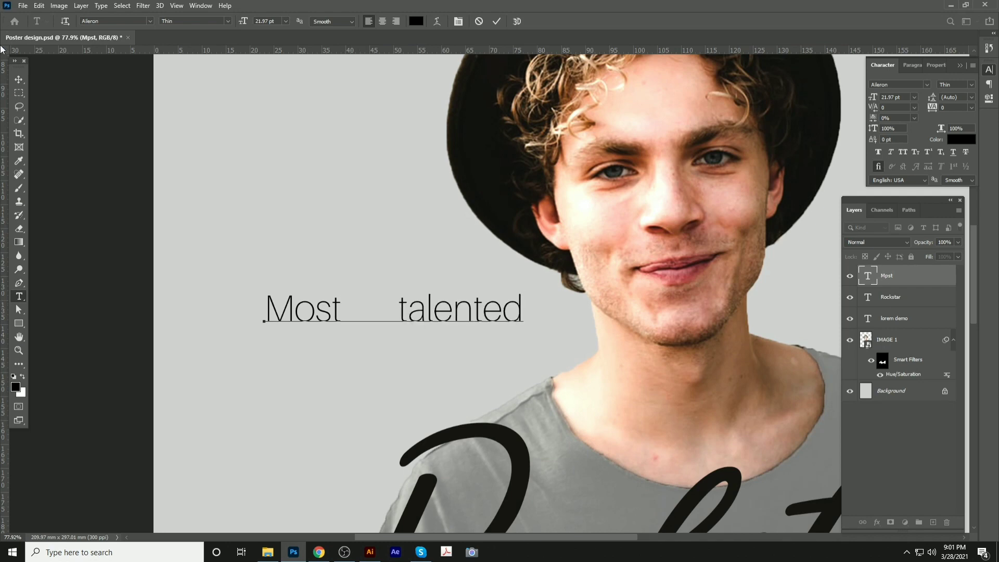
{"action": "left_click", "coordinate": [19, 79]}
{"action": "left_click", "coordinate": [237, 21]}
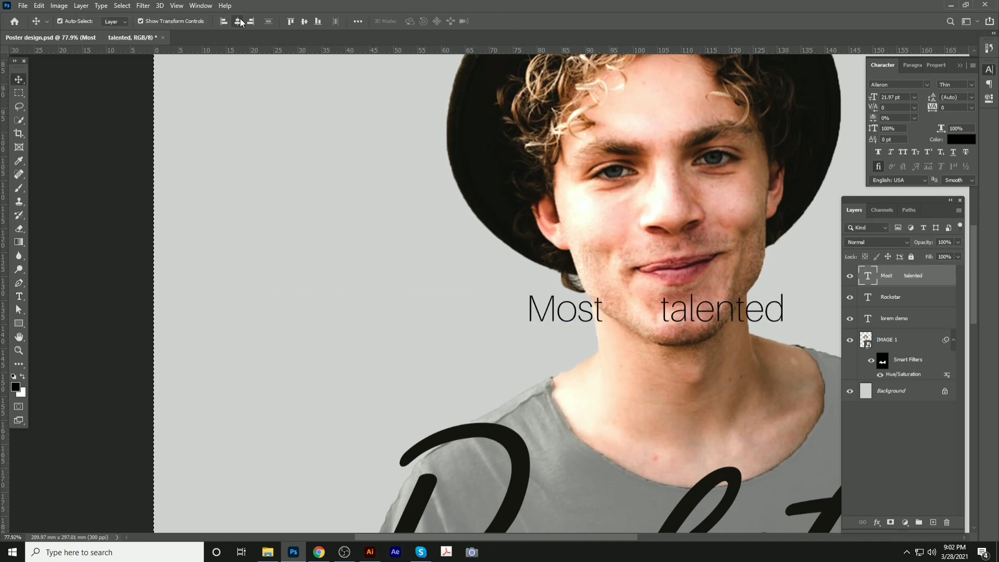
Adjust the caption's spacing, re-centre it, then shift it slightly right and down
{"action": "key", "text": "ctrl+d"}
{"action": "left_click_drag", "start_coordinate": [605, 297], "coordinate": [462, 287]}
{"action": "key", "text": "t"}
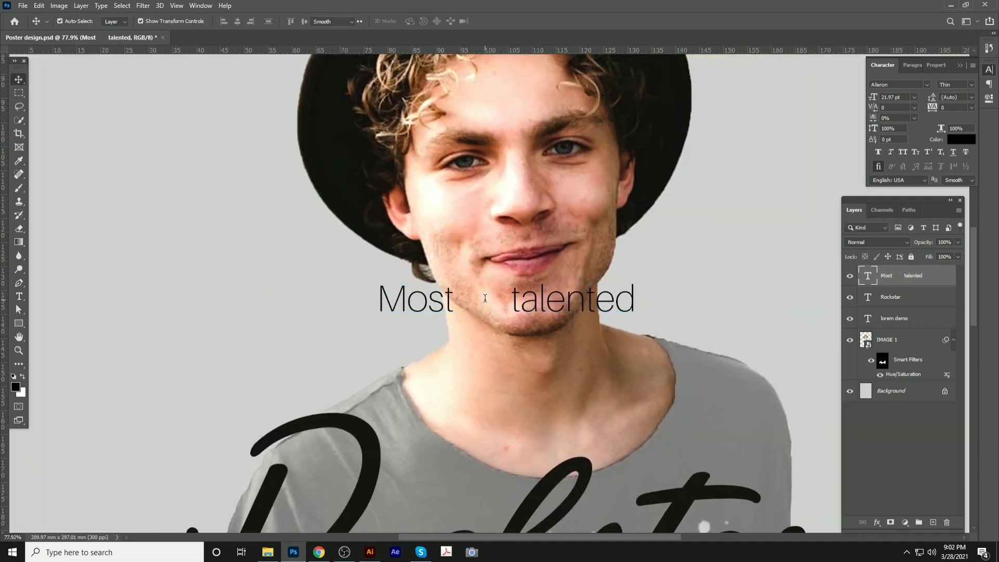
{"action": "left_click", "coordinate": [494, 292]}
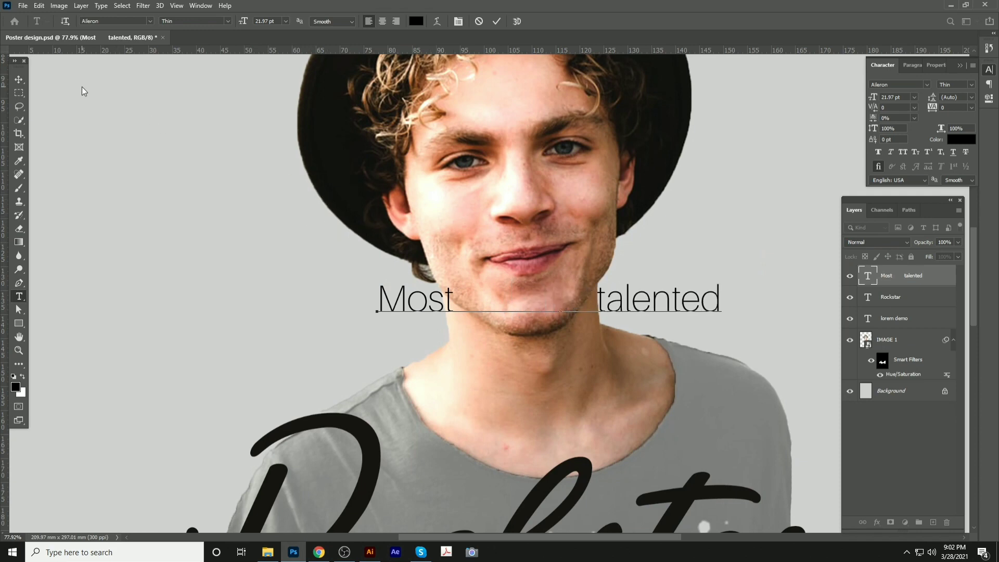
{"action": "left_click", "coordinate": [19, 80]}
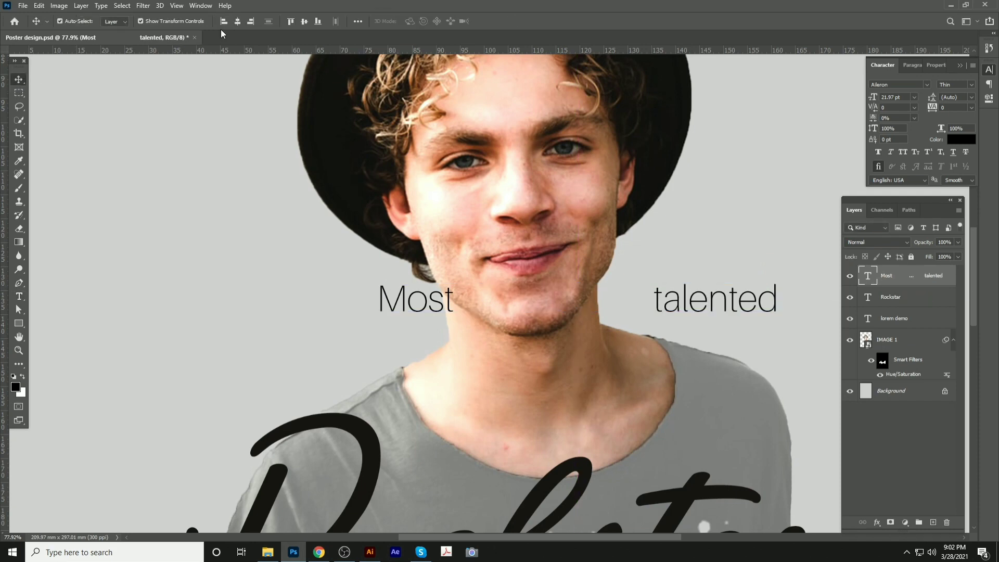
{"action": "left_click", "coordinate": [237, 22]}
{"action": "key", "text": "ctrl"}
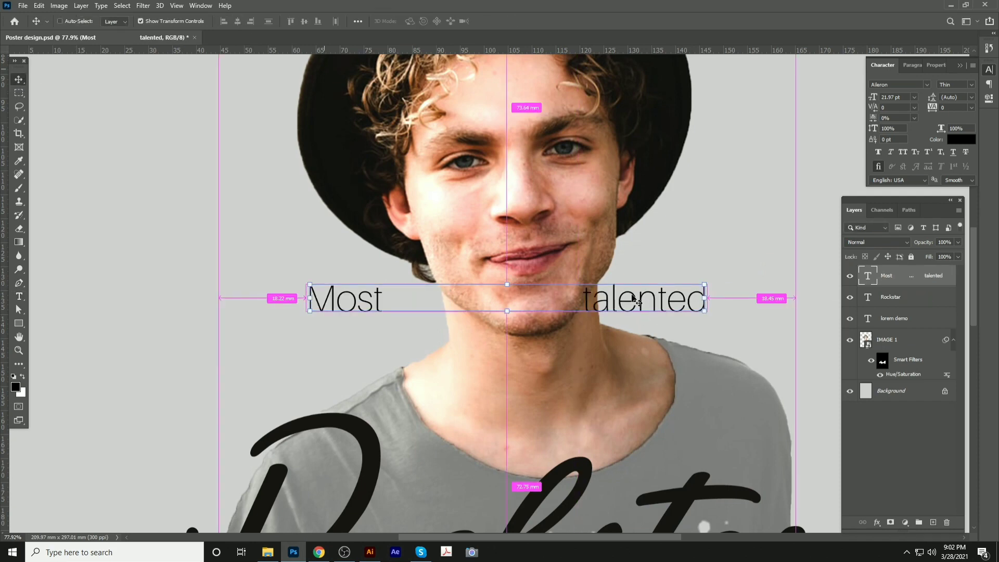
{"action": "left_click_drag", "start_coordinate": [634, 298], "coordinate": [654, 305]}
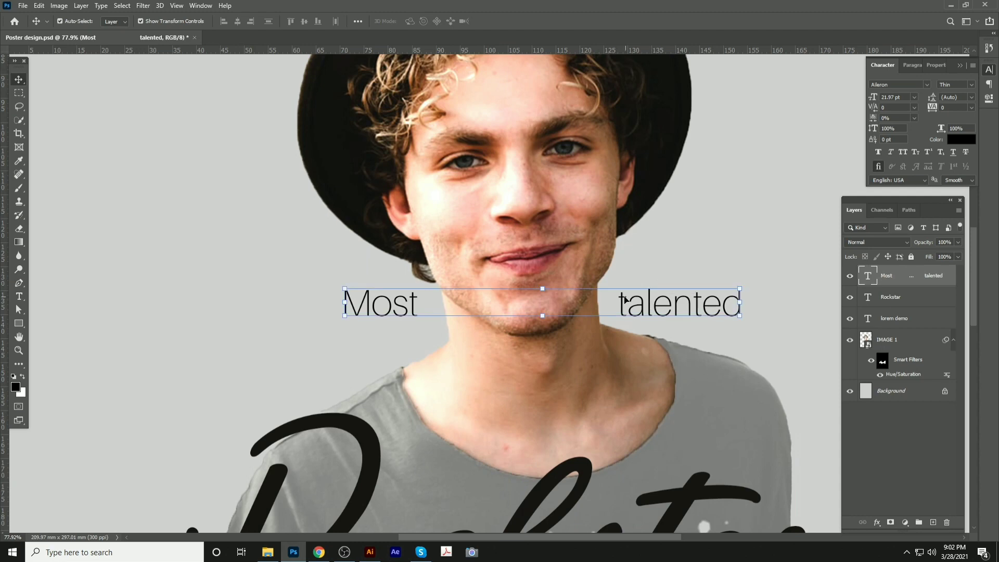
Set the caption to all capitals in Bold weight
{"action": "left_click", "coordinate": [902, 152]}
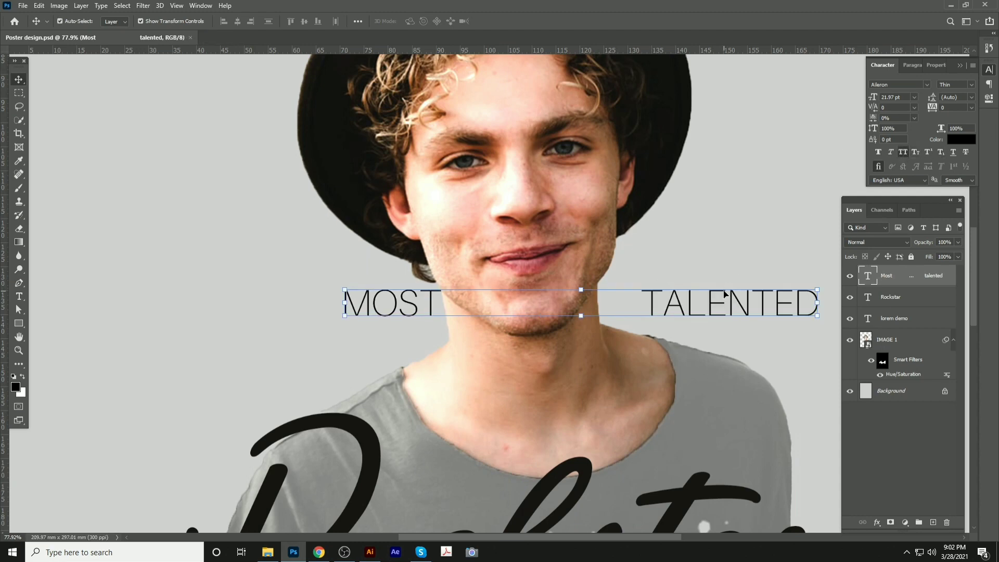
{"action": "left_click", "coordinate": [971, 86]}
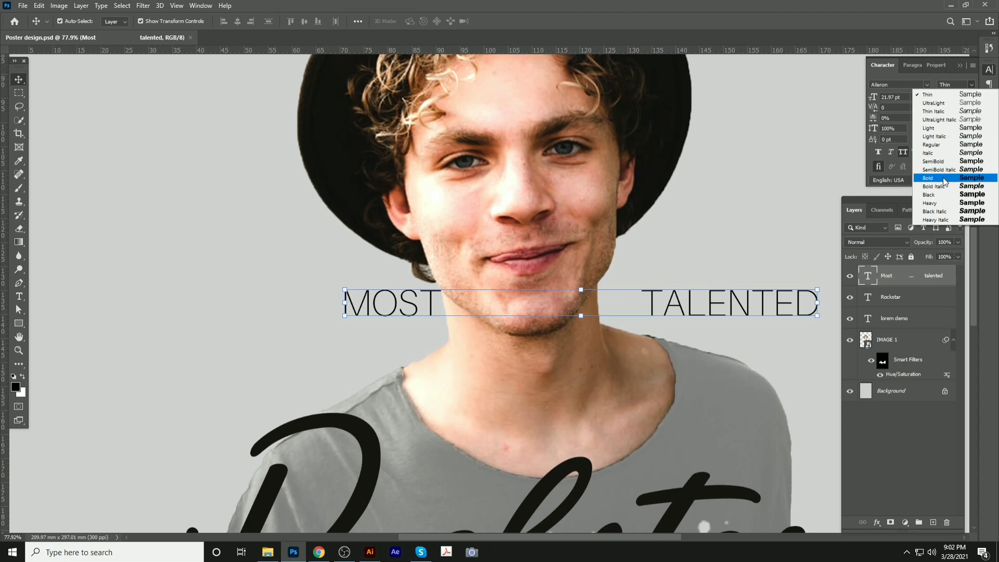
{"action": "left_click", "coordinate": [944, 145]}
Remove the extra spaces before TALENTED and nudge the caption slightly left
{"action": "key", "text": "t"}
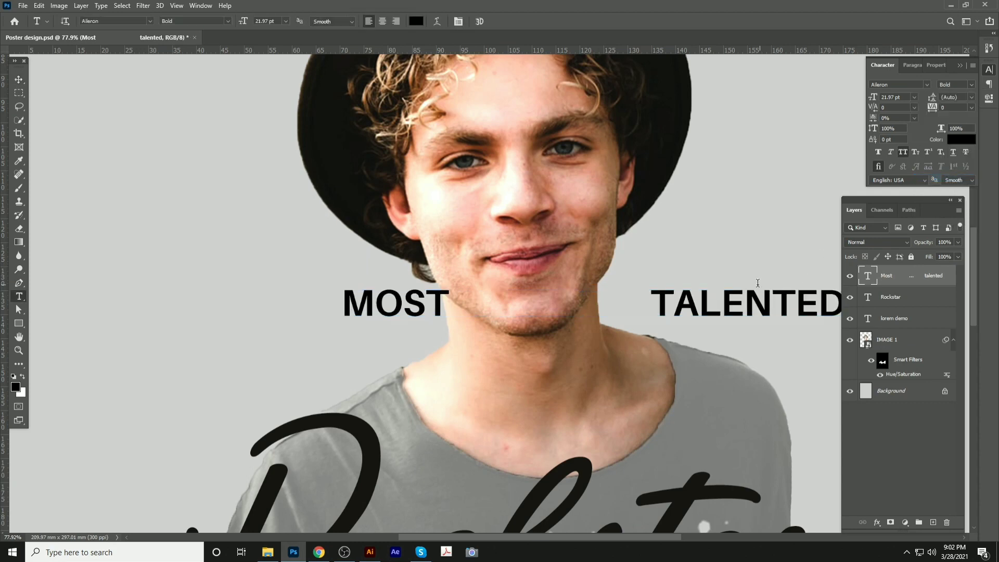
{"action": "left_click", "coordinate": [656, 295]}
{"action": "key", "text": "BackSpace"}
{"action": "key", "text": "BackSpace"}
{"action": "key", "text": "BackSpace"}
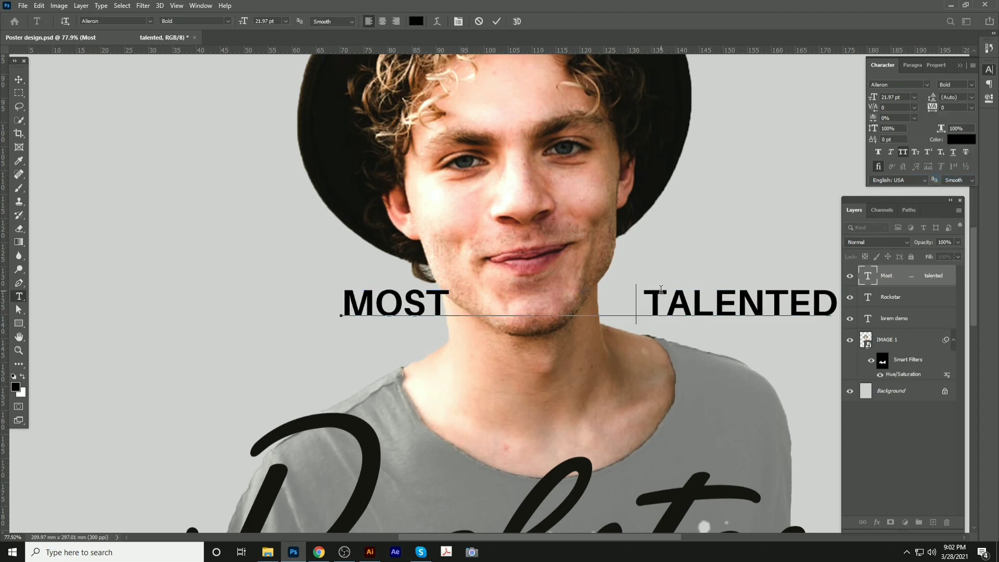
{"action": "left_click", "coordinate": [21, 84]}
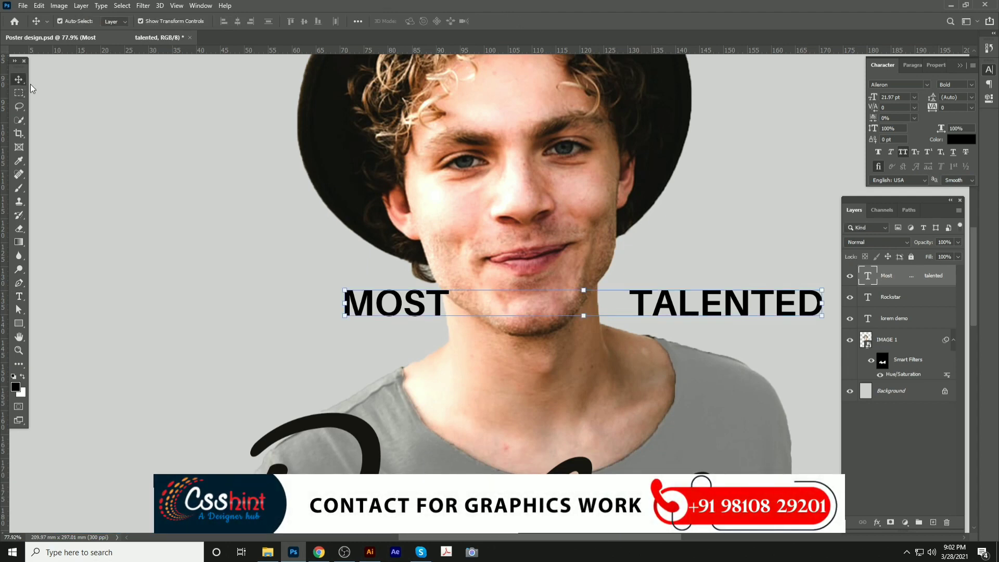
{"action": "key", "text": "shift+Left"}
{"action": "key", "text": "shift+Left"}
{"action": "key", "text": "shift+Left"}
{"action": "key", "text": "shift+Left"}
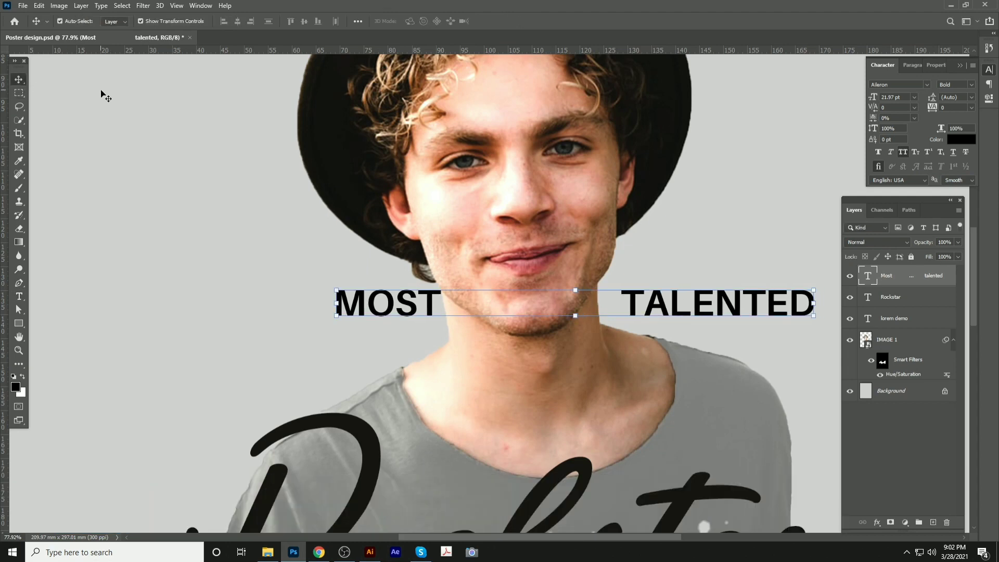
Colour the MOST TALENTED caption brown #954910, sampled from the man's hair
{"action": "left_click", "coordinate": [16, 387]}
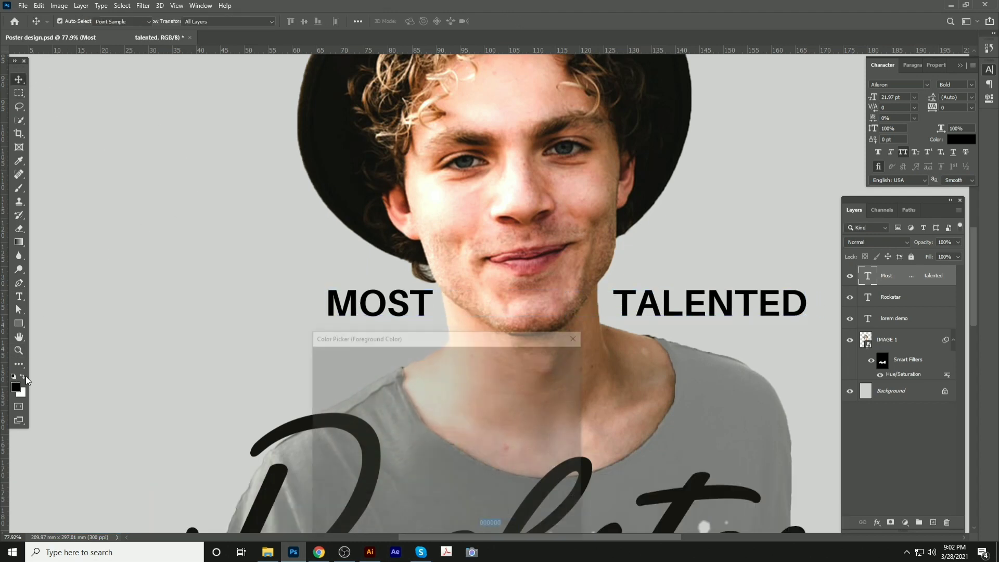
{"action": "left_click", "coordinate": [417, 76]}
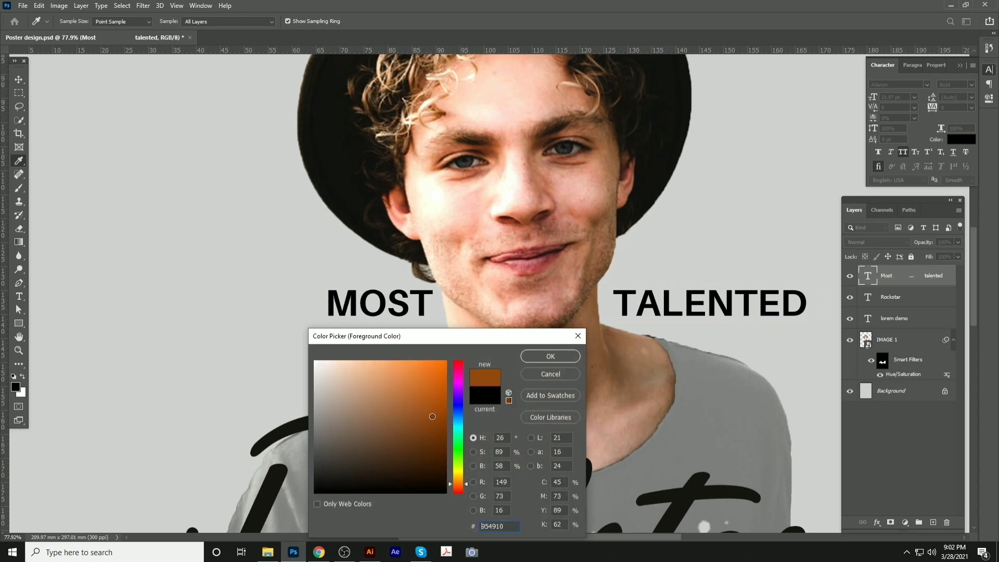
{"action": "left_click", "coordinate": [435, 418]}
{"action": "left_click", "coordinate": [544, 357]}
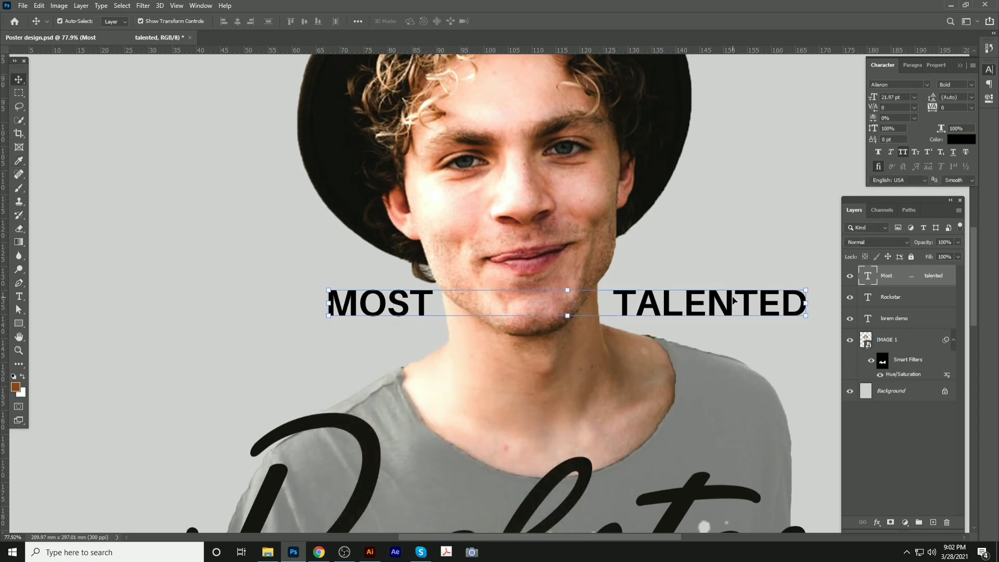
{"action": "key", "text": "alt+BackSpace"}
{"action": "left_click", "coordinate": [318, 282]}
{"action": "key", "text": "ctrl+0"}
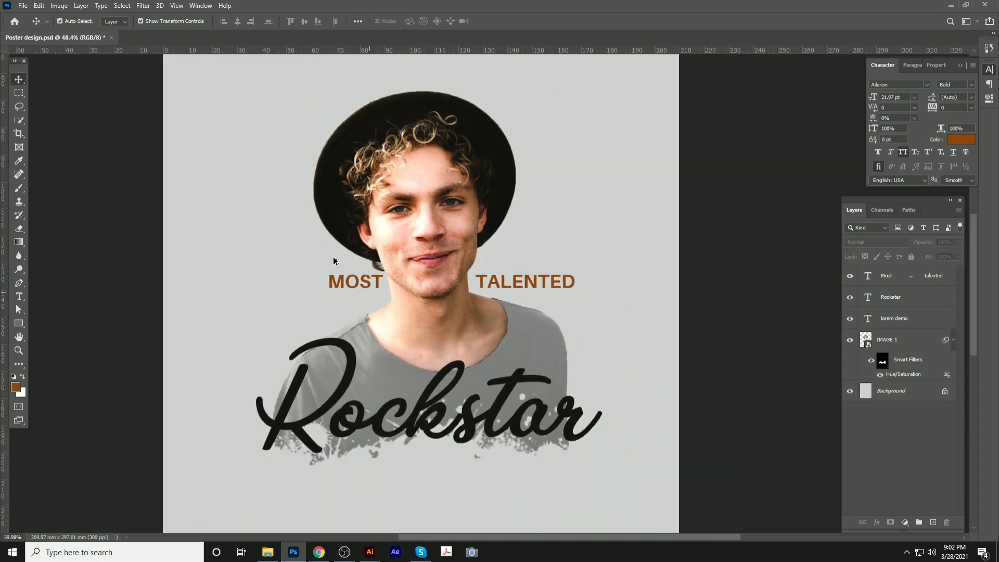
{"action": "scroll", "coordinate": [336, 259], "scroll_direction": "down", "scroll_amount": 8}
{"action": "scroll", "coordinate": [534, 261], "scroll_direction": "up", "scroll_amount": 11}
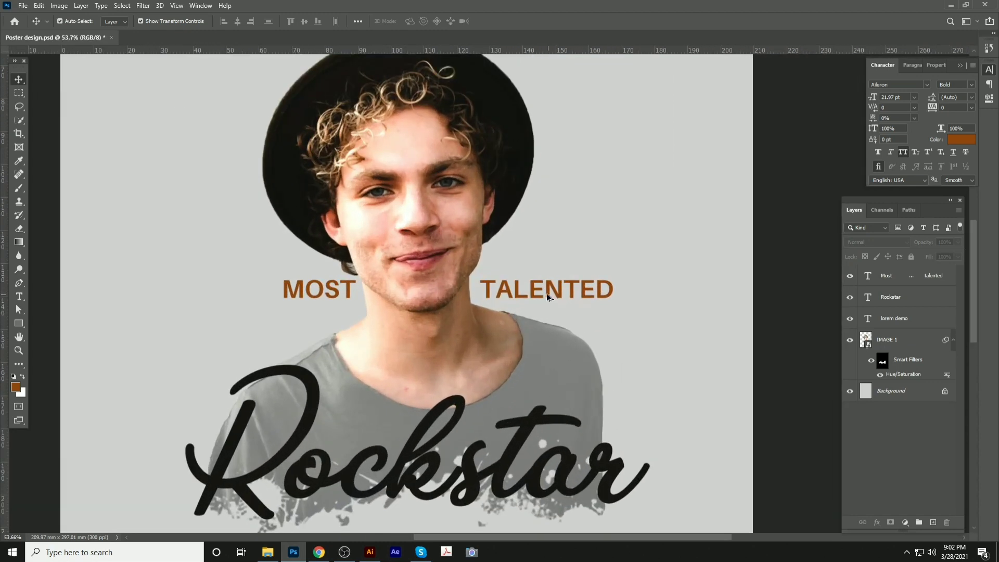
{"action": "scroll", "coordinate": [547, 293], "scroll_direction": "up", "scroll_amount": 1}
{"action": "left_click", "coordinate": [543, 292]}
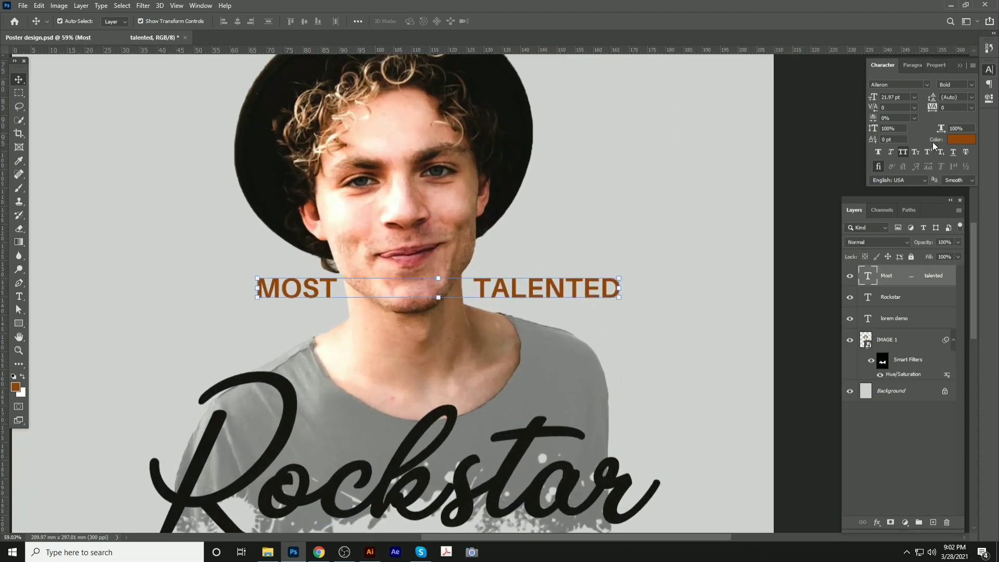
Set MOST TALENTED tracking to 100 and delete the extra spaces between the two words
{"action": "mouse_move", "coordinate": [938, 108]}
{"action": "left_mouse_down"}
{"action": "mouse_move", "coordinate": [963, 108]}
{"action": "mouse_move", "coordinate": [932, 107]}
{"action": "mouse_move", "coordinate": [952, 108]}
{"action": "left_mouse_up"}
{"action": "left_click_drag", "start_coordinate": [640, 289], "coordinate": [589, 289]}
{"action": "key", "text": "t"}
{"action": "left_click", "coordinate": [296, 292]}
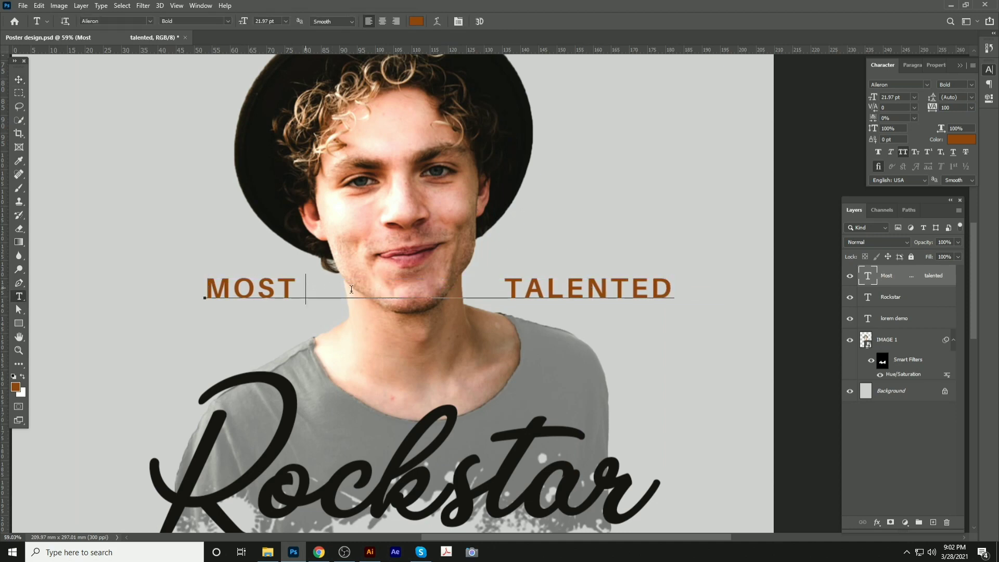
{"action": "left_click_drag", "start_coordinate": [306, 290], "coordinate": [366, 289]}
{"action": "key", "text": "BackSpace"}
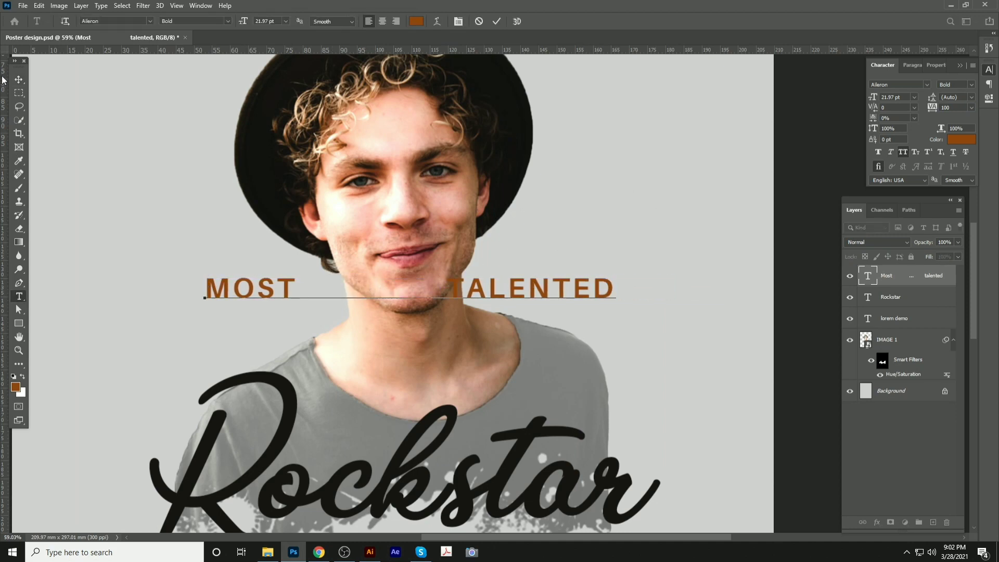
{"action": "left_click", "coordinate": [19, 79]}
Nudge the caption right to recentre it above Rockstar, then save the poster
{"action": "key", "text": "shift+Right"}
{"action": "key", "text": "shift+Right"}
{"action": "key", "text": "shift+Right"}
{"action": "key", "text": "shift+Right"}
{"action": "key", "text": "shift+Right"}
{"action": "key", "text": "shift+Right"}
{"action": "key", "text": "shift+Right"}
{"action": "key", "text": "shift+Right"}
{"action": "key", "text": "shift+Right"}
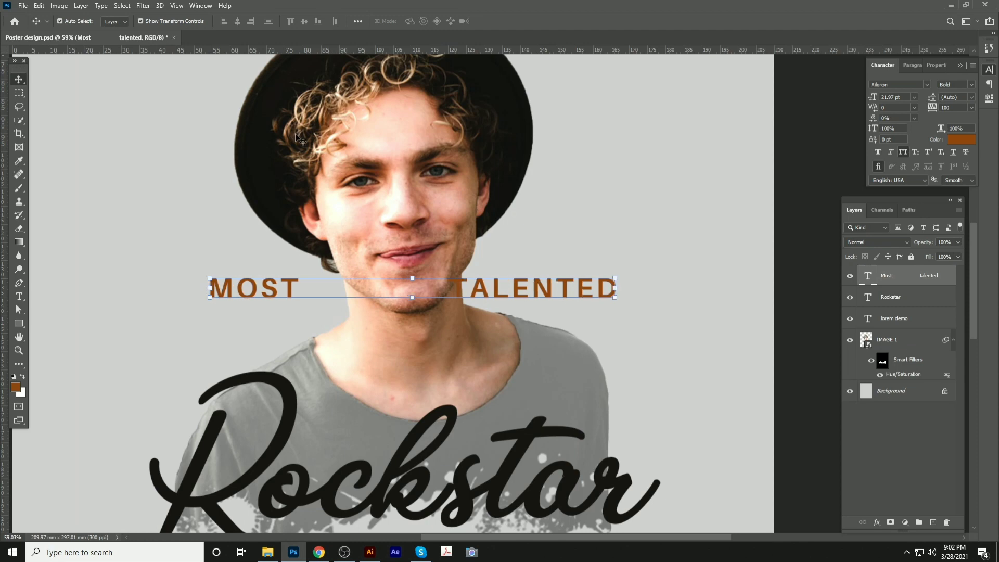
{"action": "key", "text": "shift+Right"}
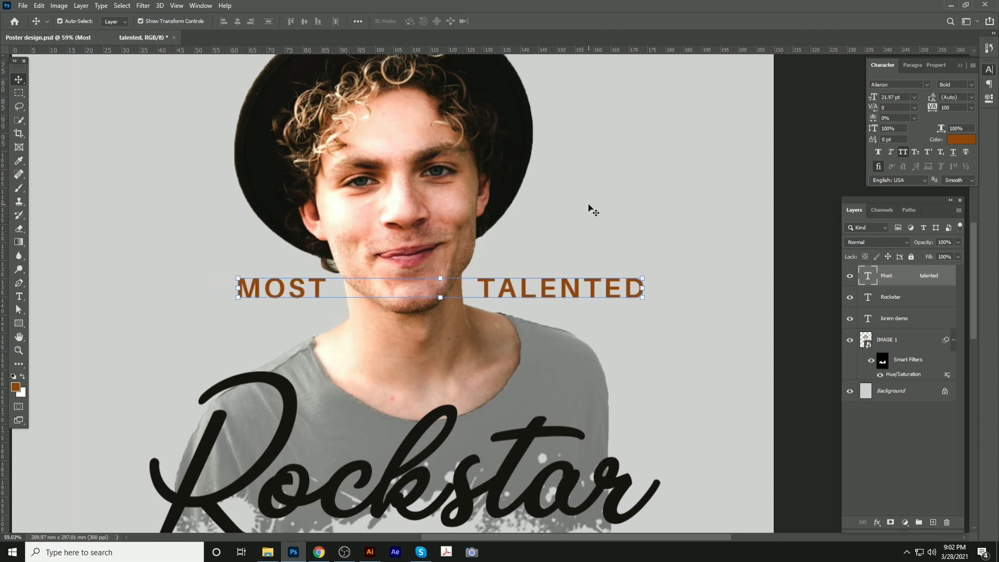
{"action": "left_click", "coordinate": [588, 205]}
{"action": "scroll", "coordinate": [453, 257], "scroll_direction": "down", "scroll_amount": 2}
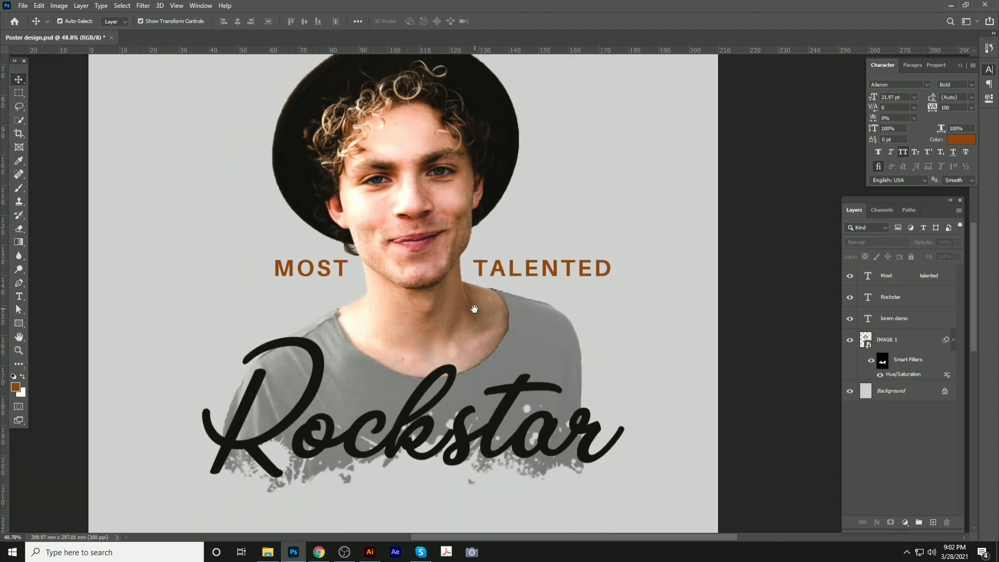
{"action": "left_click_drag", "start_coordinate": [474, 309], "coordinate": [456, 180]}
{"action": "key", "text": "ctrl+s"}
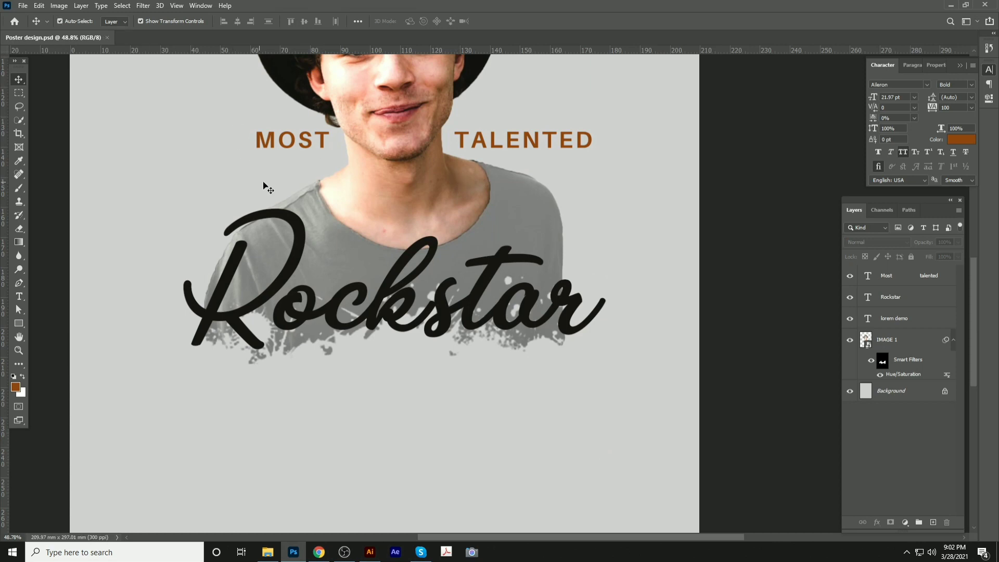
{"action": "key", "text": "ctrl+0"}
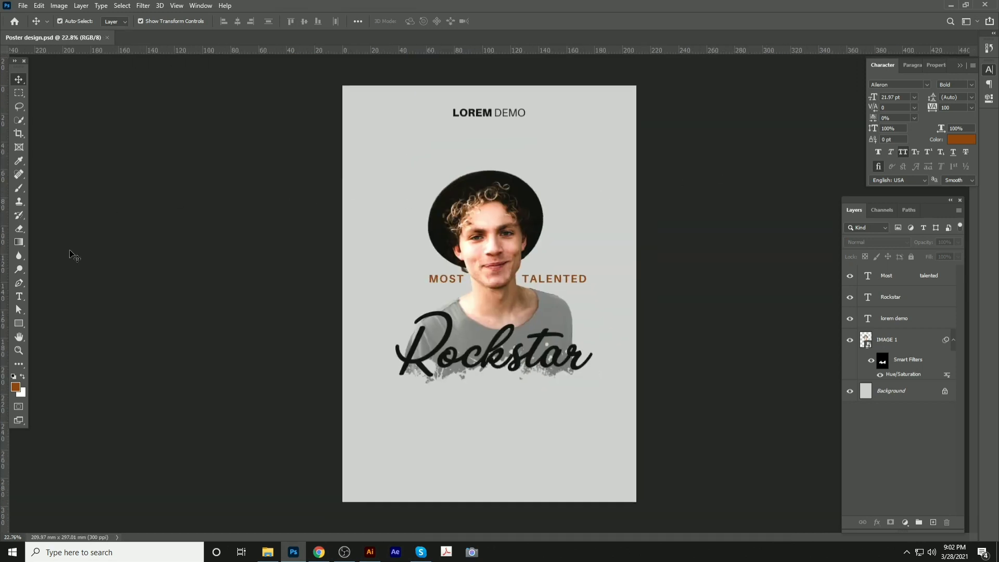
Draw a 2494 × 133 px bar across the poster's bottom edge and fill it orange
{"action": "left_click", "coordinate": [18, 323]}
{"action": "mouse_move", "coordinate": [343, 492]}
{"action": "left_mouse_down"}
{"action": "mouse_move", "coordinate": [401, 504]}
{"action": "mouse_move", "coordinate": [638, 509]}
{"action": "left_mouse_up"}
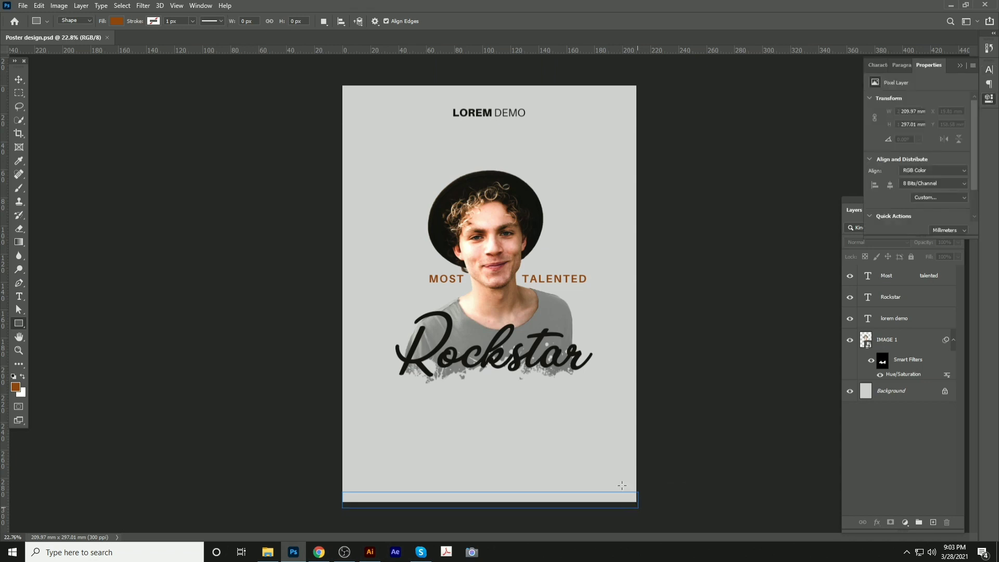
{"action": "left_click", "coordinate": [19, 79]}
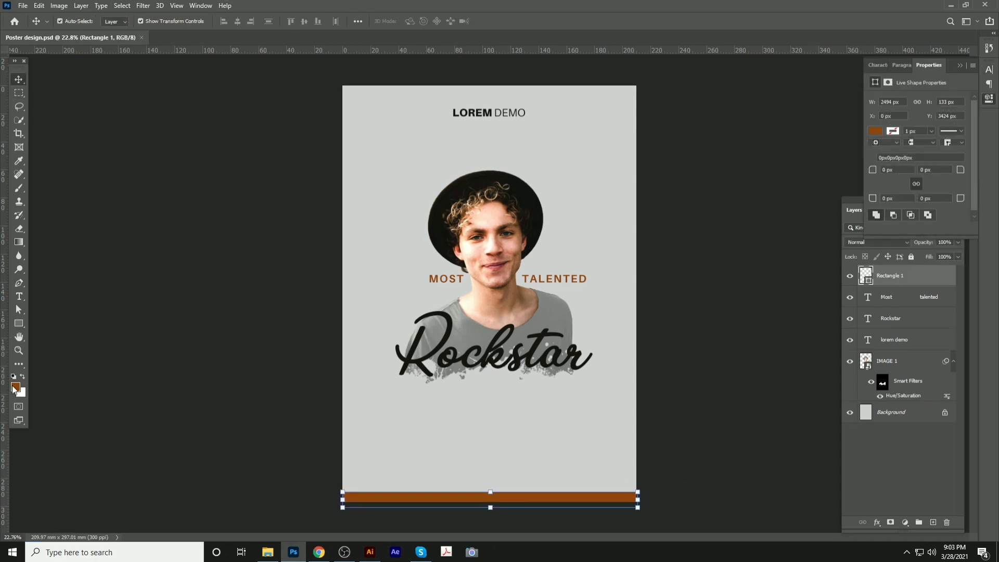
{"action": "left_click", "coordinate": [15, 387]}
{"action": "left_click", "coordinate": [448, 361]}
{"action": "left_click", "coordinate": [544, 355]}
{"action": "key", "text": "alt+BackSpace"}
{"action": "left_click", "coordinate": [689, 331]}
Fill the MOST TALENTED caption with the same bright orange
{"action": "scroll", "coordinate": [567, 299], "scroll_direction": "up", "scroll_amount": 5}
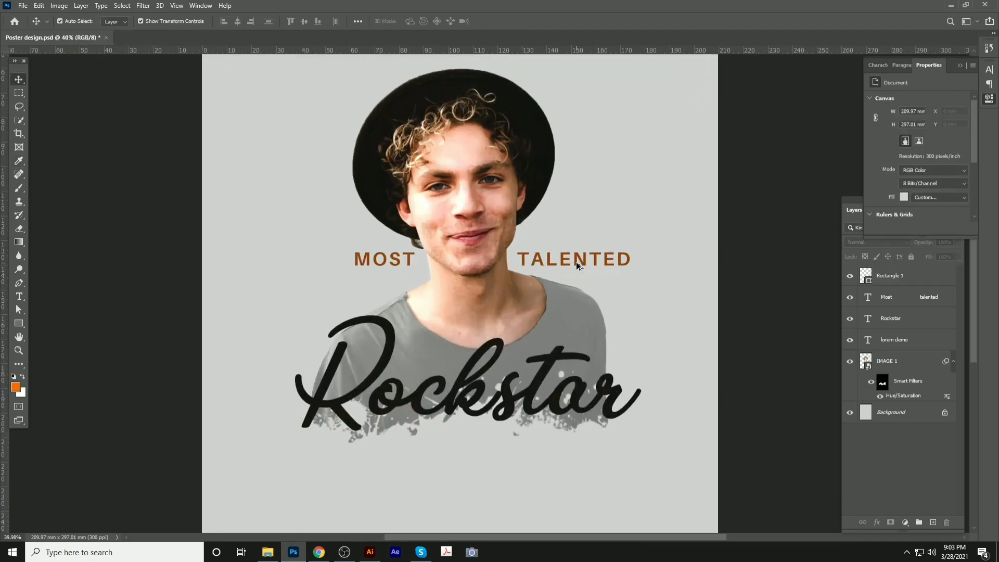
{"action": "left_click", "coordinate": [577, 266]}
{"action": "key", "text": "alt+BackSpace"}
{"action": "left_click", "coordinate": [212, 234]}
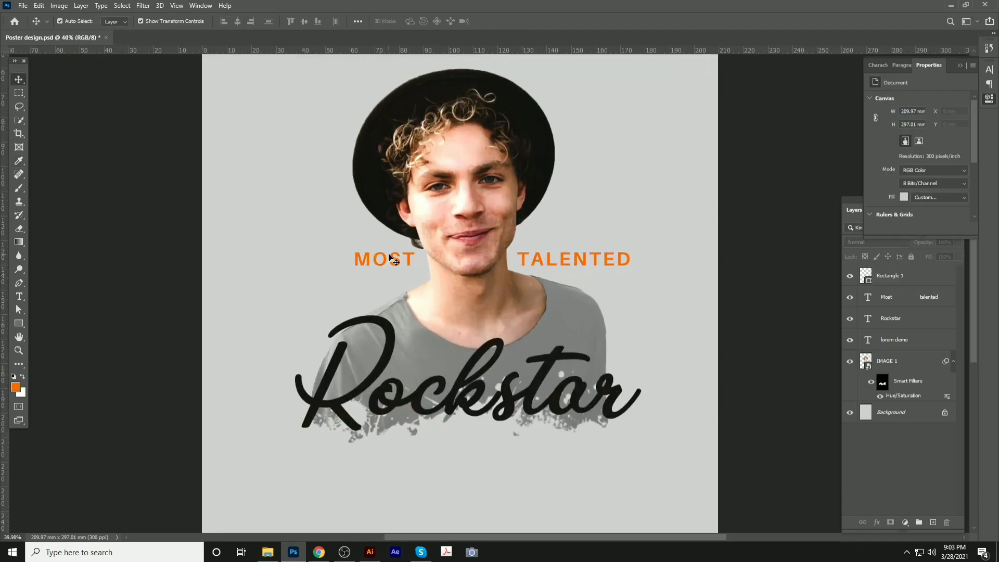
{"action": "left_click", "coordinate": [389, 258]}
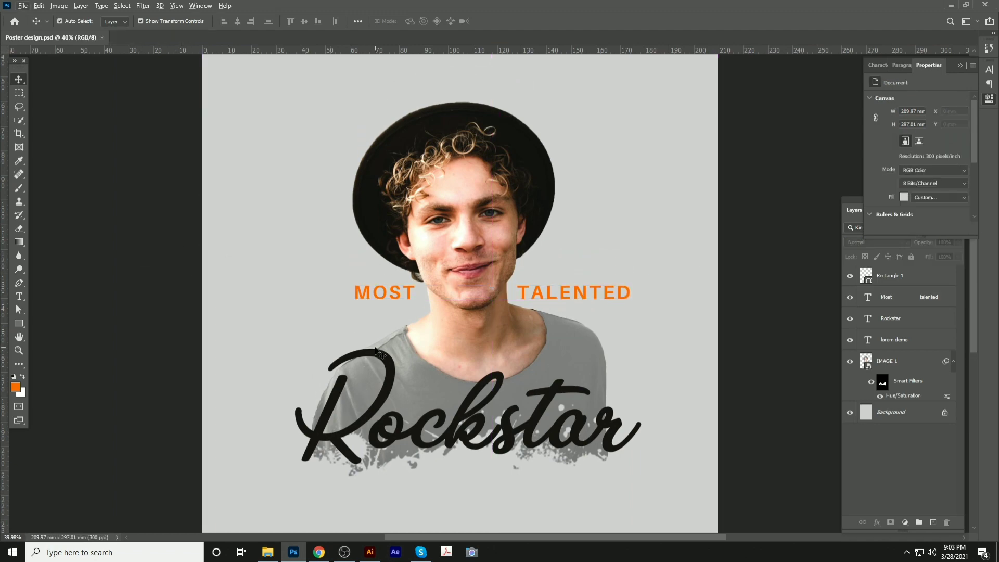
{"action": "left_click", "coordinate": [379, 353]}
{"action": "scroll", "coordinate": [379, 353], "scroll_direction": "up", "scroll_amount": 3}
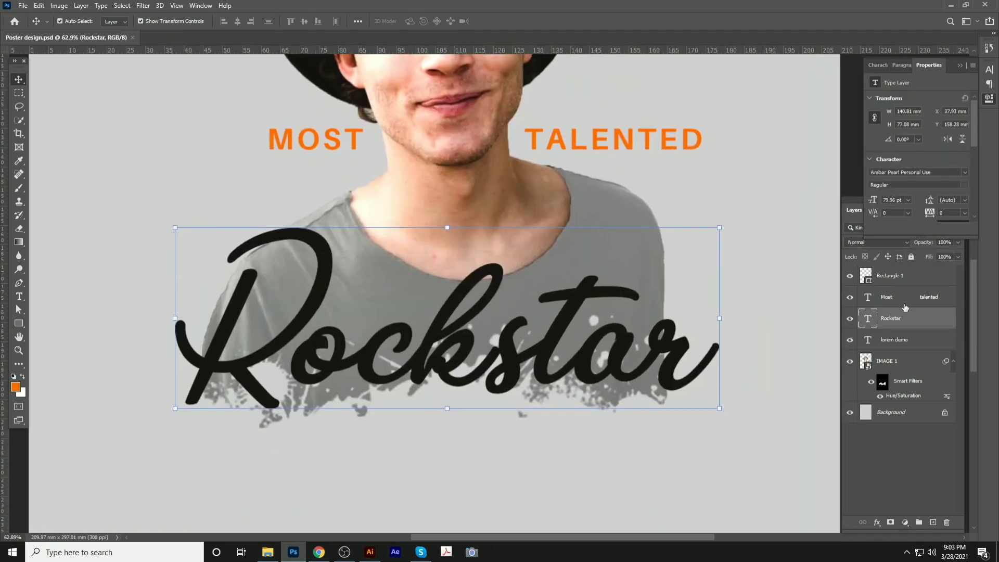
Duplicate the Rockstar title layer and set the copy's Fill to 0%
{"action": "key", "text": "ctrl+j"}
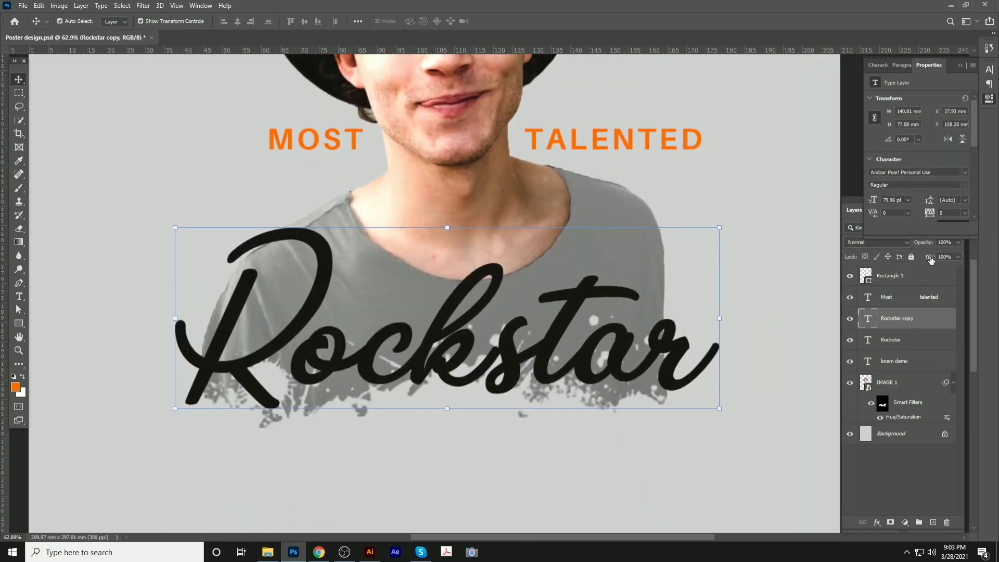
{"action": "left_click_drag", "start_coordinate": [931, 259], "coordinate": [761, 274]}
{"action": "double_click", "coordinate": [949, 322]}
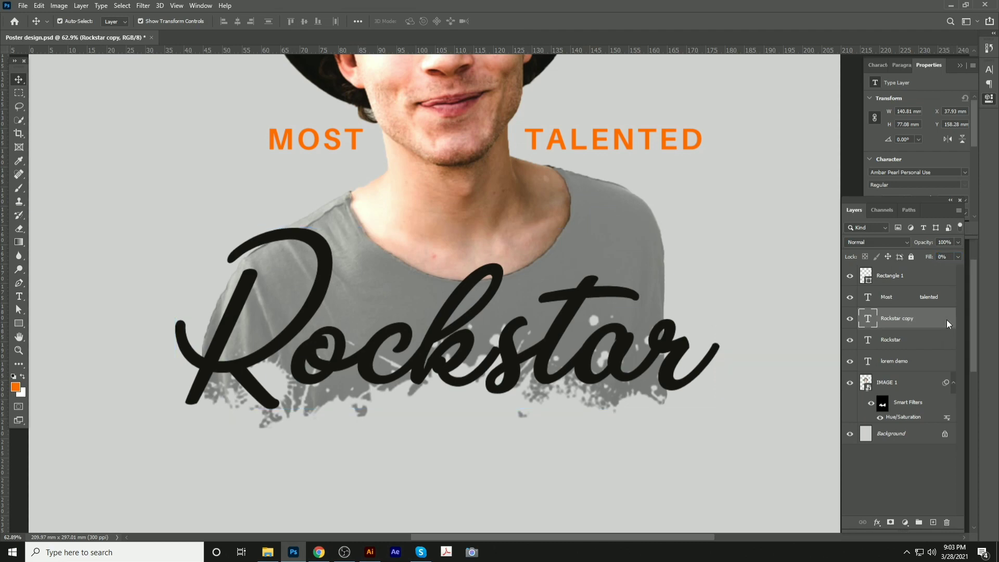
Give the Rockstar copy a 2 px orange #ff6d00 outline stroke
{"action": "left_click", "coordinate": [579, 196]}
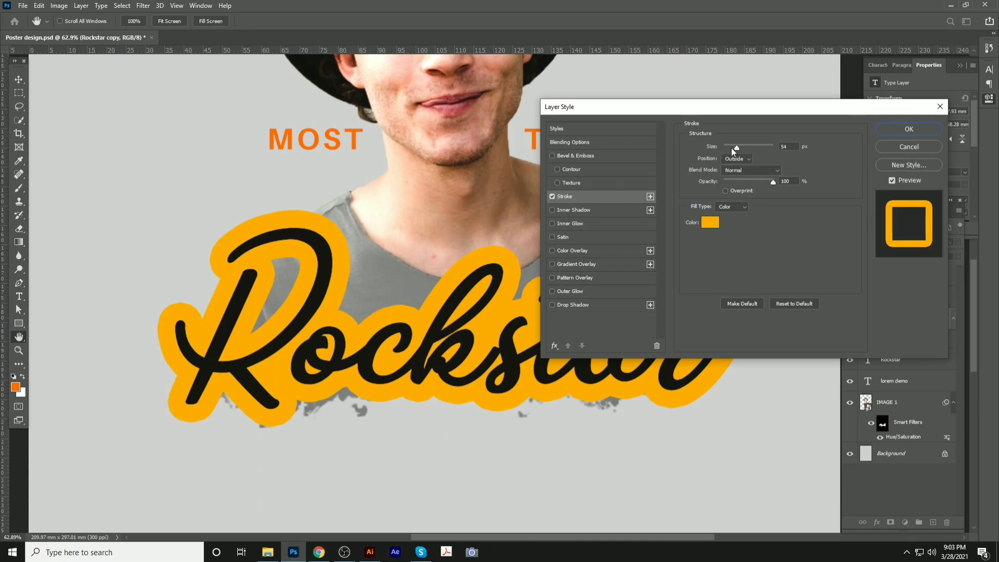
{"action": "left_click_drag", "start_coordinate": [736, 149], "coordinate": [727, 148]}
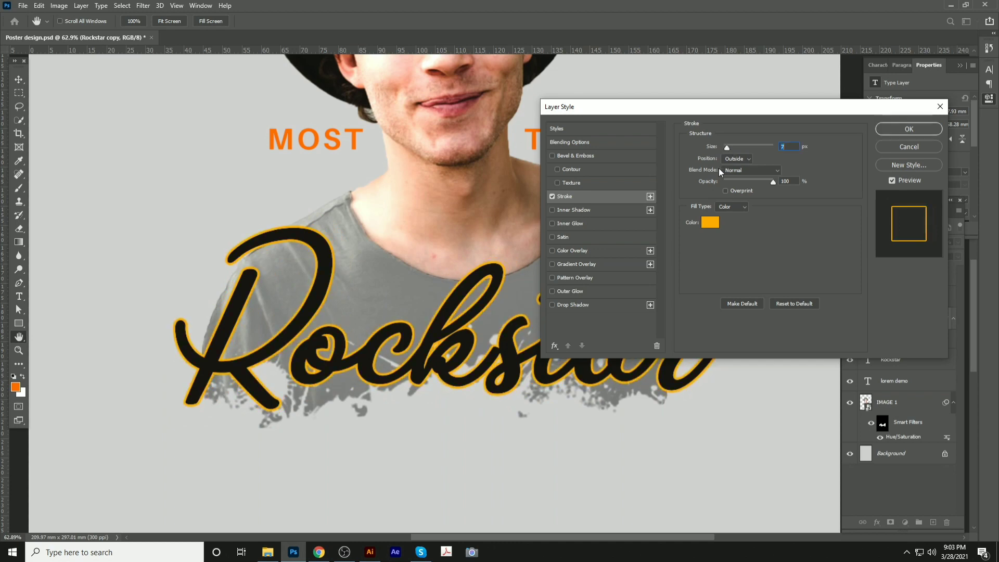
{"action": "left_click", "coordinate": [710, 222]}
{"action": "left_click", "coordinate": [319, 134]}
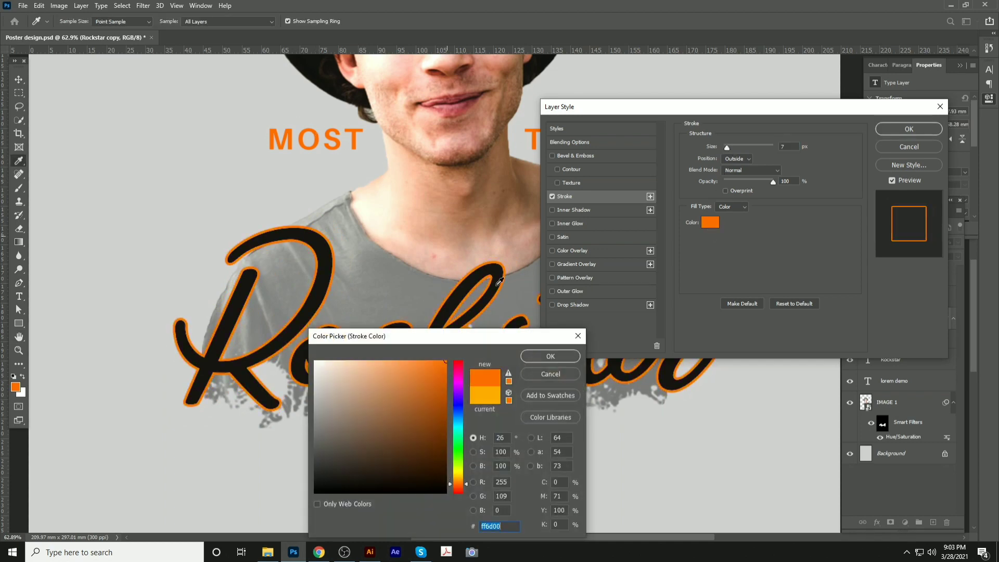
{"action": "left_click", "coordinate": [527, 358]}
{"action": "left_click", "coordinate": [916, 132]}
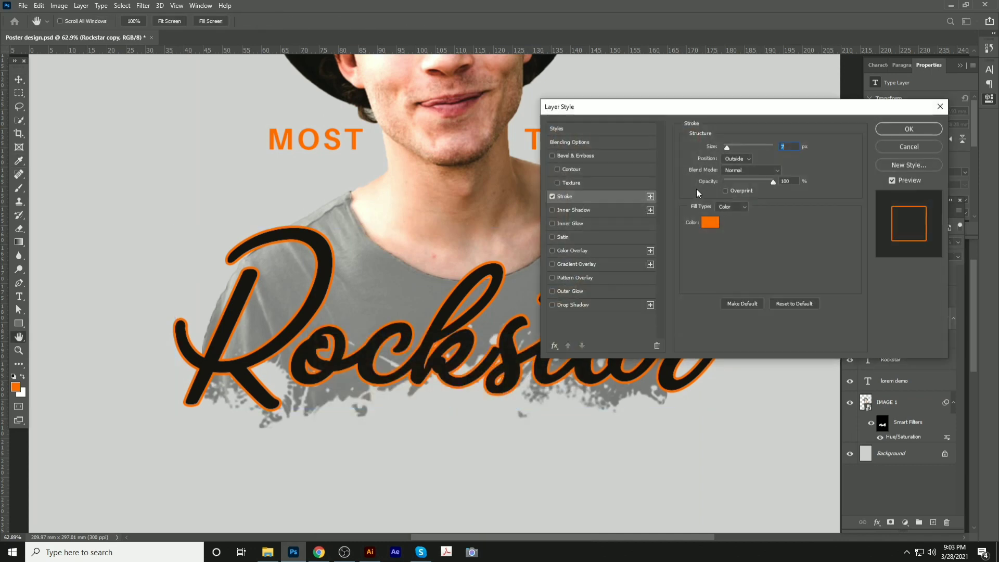
{"action": "type", "text": "2"}
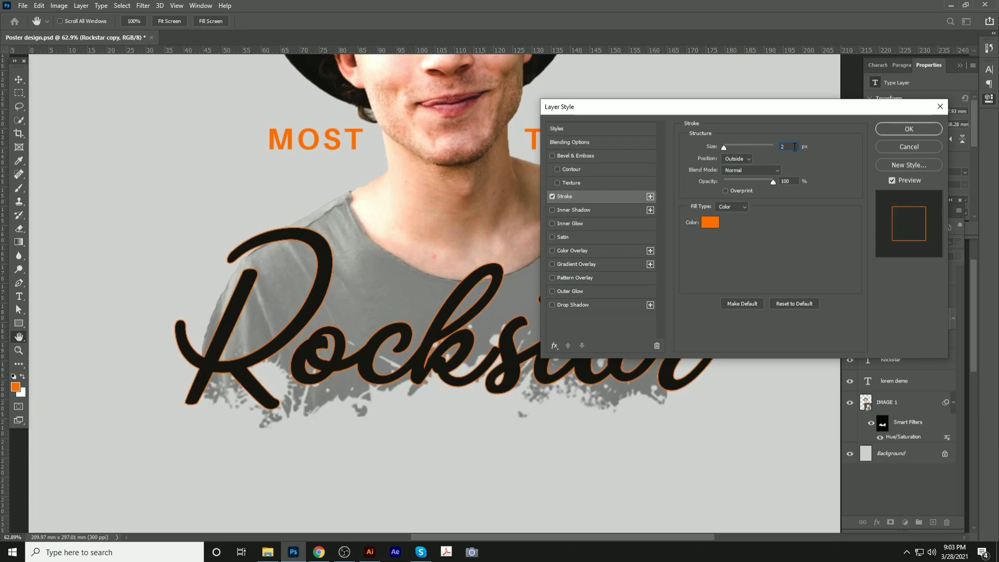
{"action": "key", "text": "Return"}
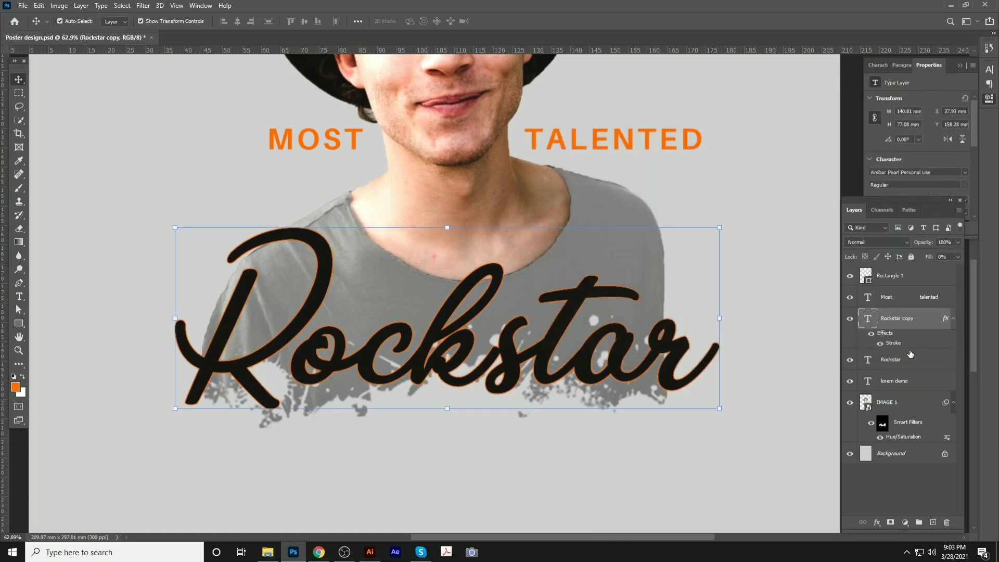
Move the outlined copy beneath the solid Rockstar and enlarge both to about 109.5%
{"action": "key", "text": "shift+Left"}
{"action": "key", "text": "shift+Left"}
{"action": "key", "text": "shift+Left"}
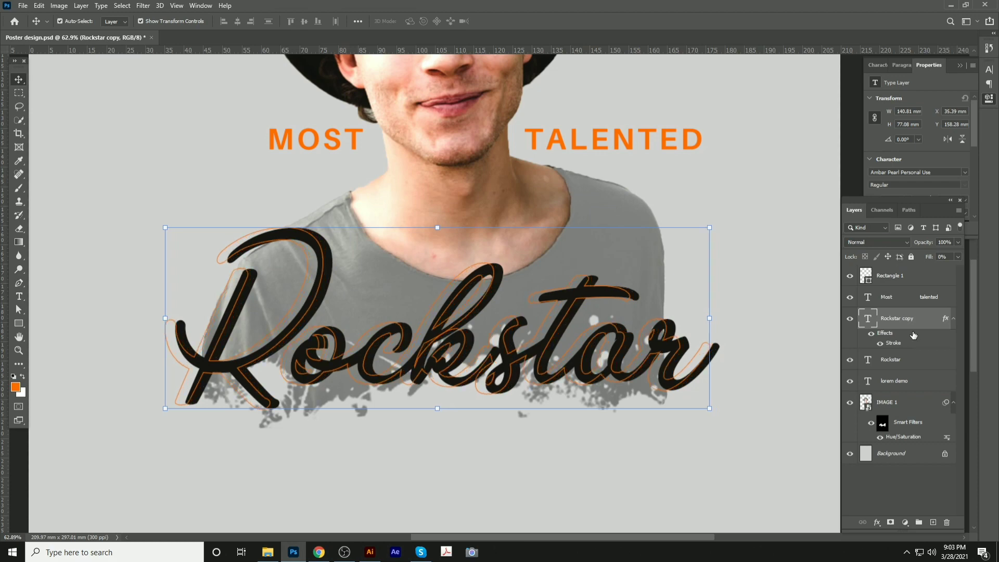
{"action": "key", "text": "ctrl+bracketleft"}
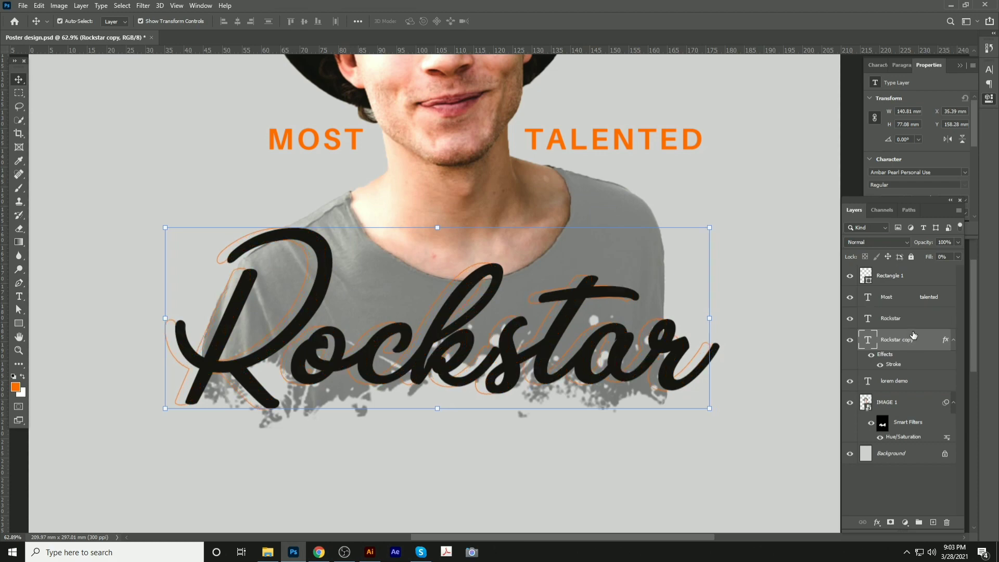
{"action": "left_click", "coordinate": [595, 285], "text": "shift"}
{"action": "left_click_drag", "start_coordinate": [721, 229], "coordinate": [770, 214]}
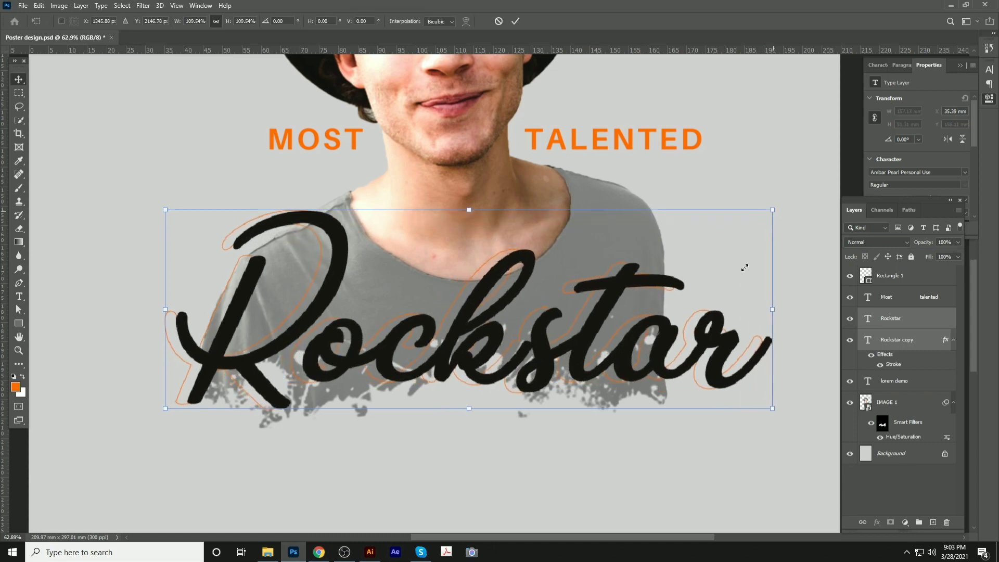
{"action": "left_click_drag", "start_coordinate": [743, 268], "coordinate": [720, 322]}
{"action": "key", "text": "Return"}
Deselect the Rockstar titles and save the poster
{"action": "scroll", "coordinate": [312, 246], "scroll_direction": "down", "scroll_amount": 5}
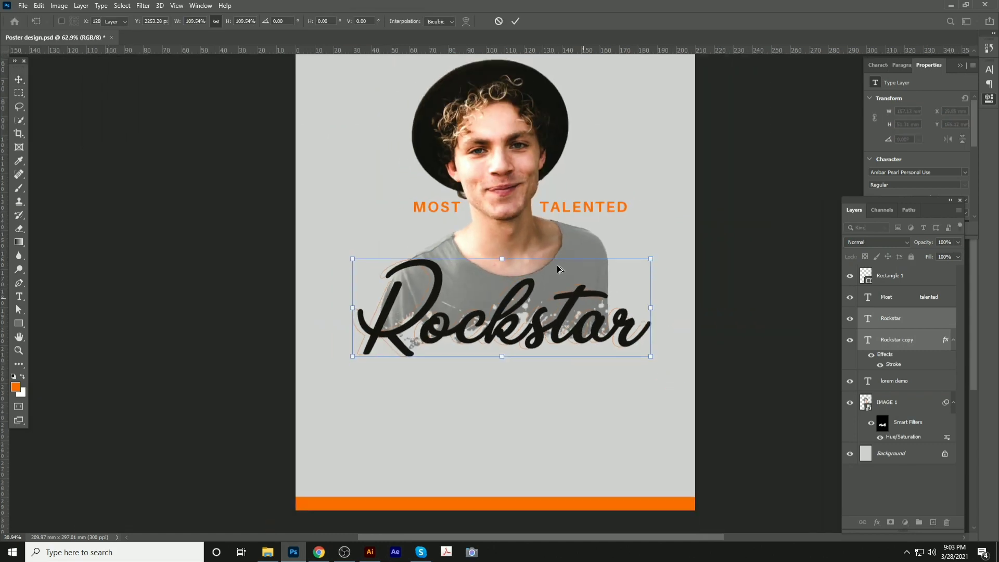
{"action": "left_click", "coordinate": [301, 246]}
{"action": "key", "text": "ctrl+s"}
{"action": "scroll", "coordinate": [489, 333], "scroll_direction": "up", "scroll_amount": 2}
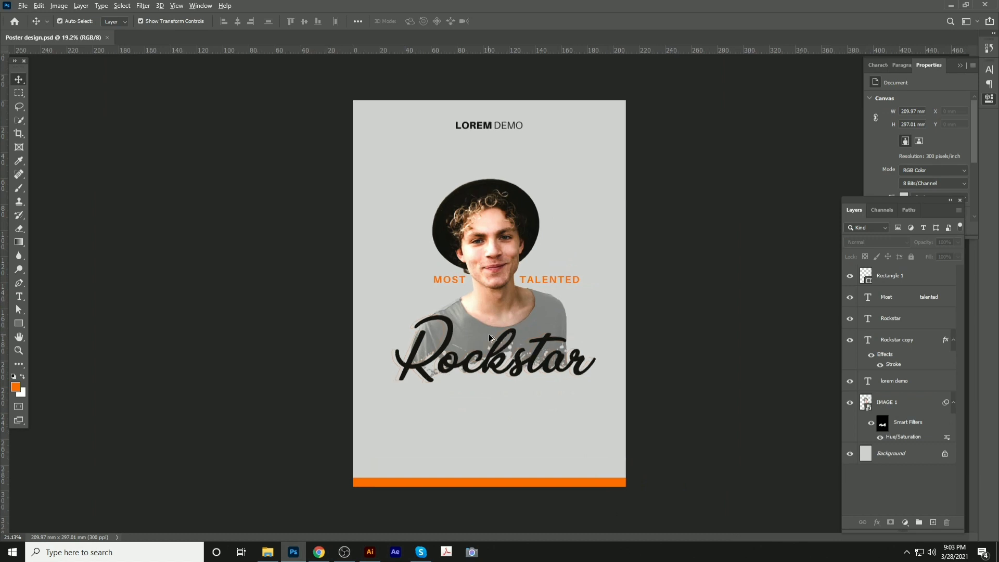
Move the man, caption and Rockstar layers up slightly together and save
{"action": "scroll", "coordinate": [484, 343], "scroll_direction": "down", "scroll_amount": 1}
{"action": "left_click_drag", "start_coordinate": [394, 177], "coordinate": [606, 380]}
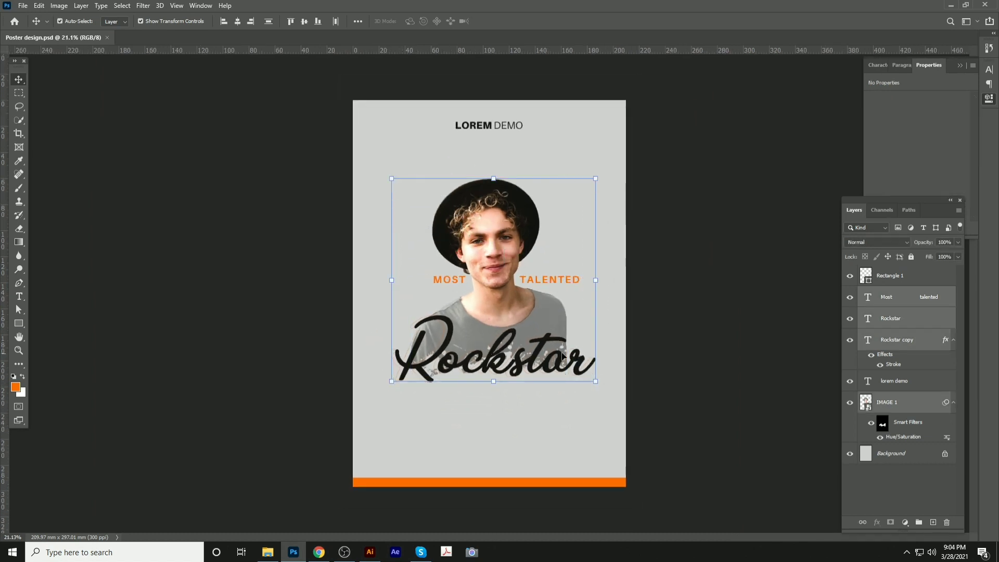
{"action": "left_click_drag", "start_coordinate": [545, 350], "coordinate": [547, 337]}
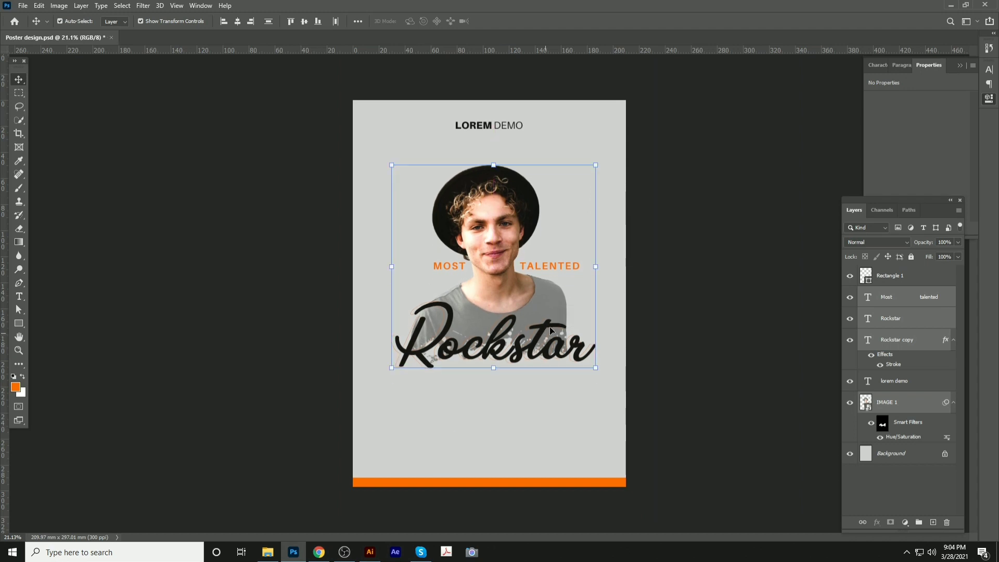
{"action": "left_click", "coordinate": [671, 241]}
{"action": "key", "text": "ctrl+s"}
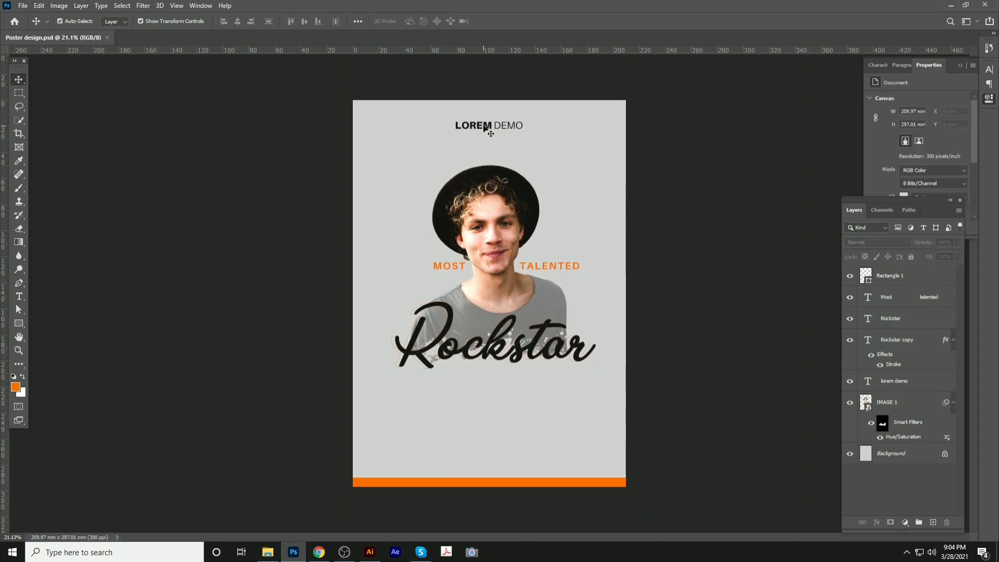
Make LOREM DEMO 12 pt with tracking 2140, centred horizontally on the poster
{"action": "left_click", "coordinate": [484, 128]}
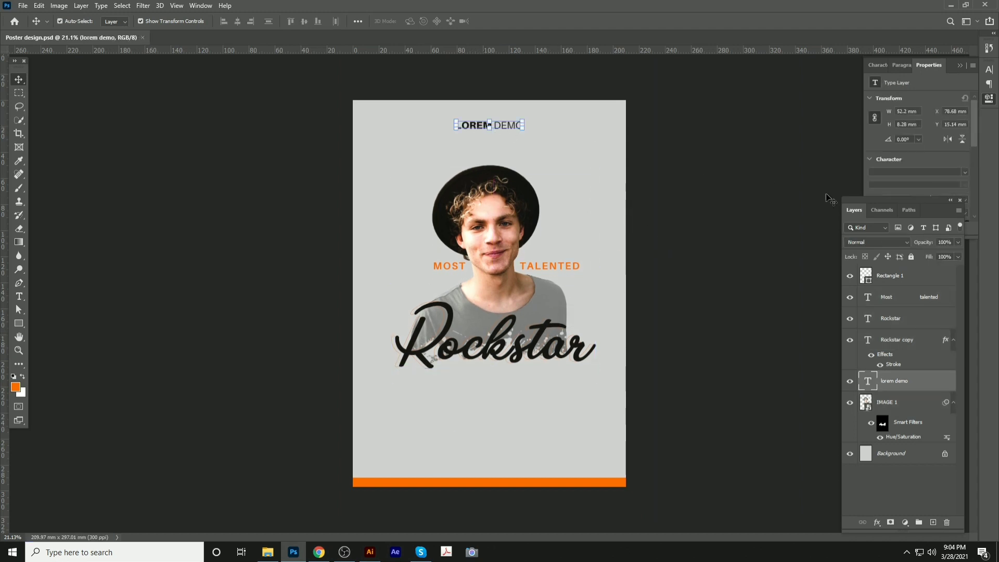
{"action": "left_click", "coordinate": [878, 65]}
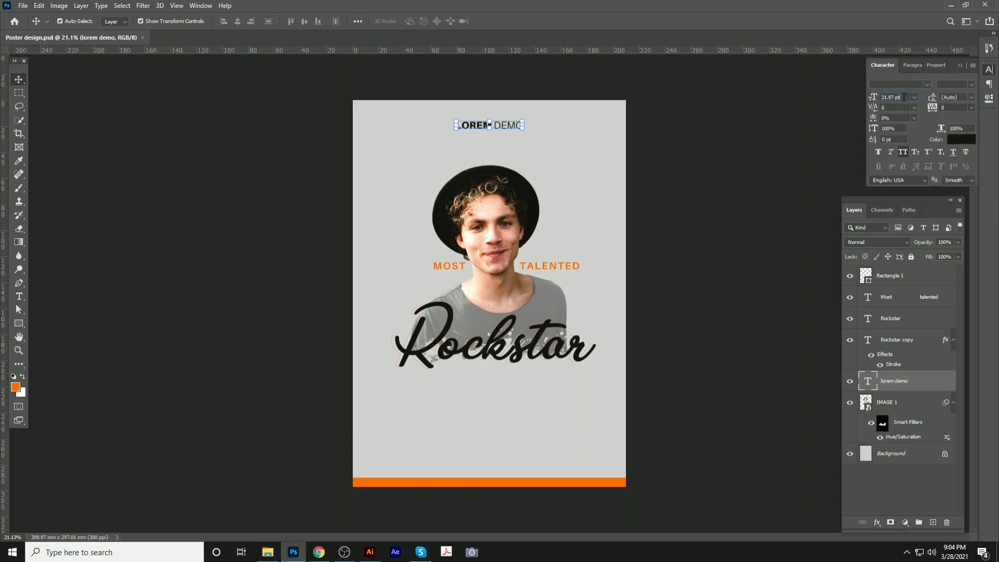
{"action": "double_click", "coordinate": [904, 98]}
{"action": "type", "text": "12"}
{"action": "key", "text": "Return"}
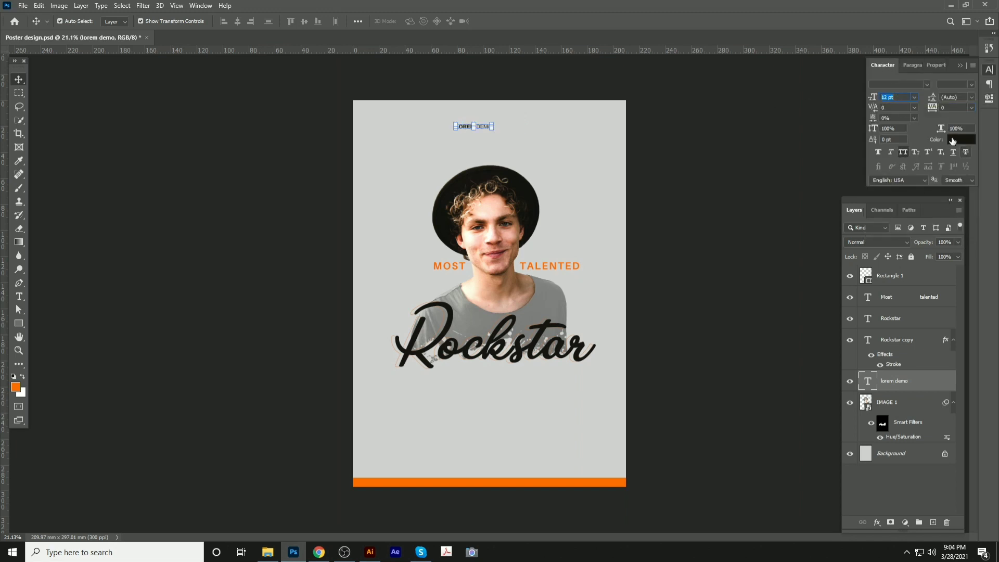
{"action": "left_click_drag", "start_coordinate": [932, 107], "coordinate": [986, 115]}
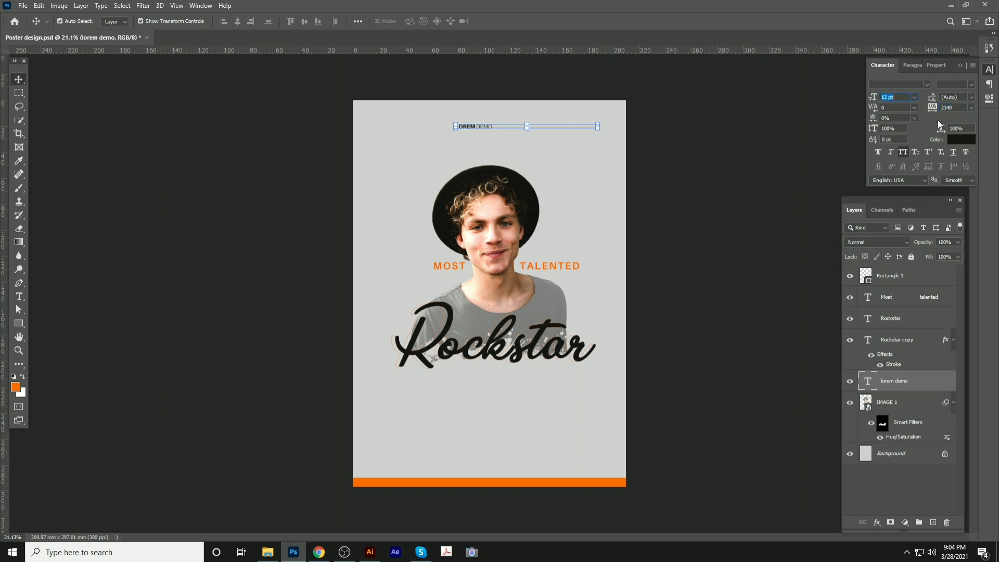
{"action": "left_click", "coordinate": [242, 23]}
{"action": "left_click", "coordinate": [239, 23]}
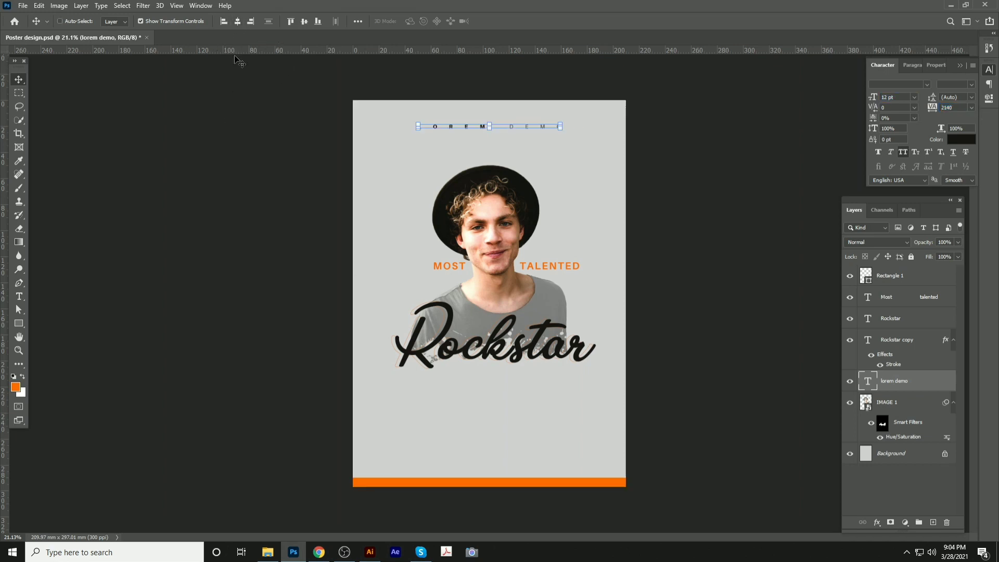
{"action": "left_click", "coordinate": [420, 93]}
{"action": "scroll", "coordinate": [489, 153], "scroll_direction": "up", "scroll_amount": 4}
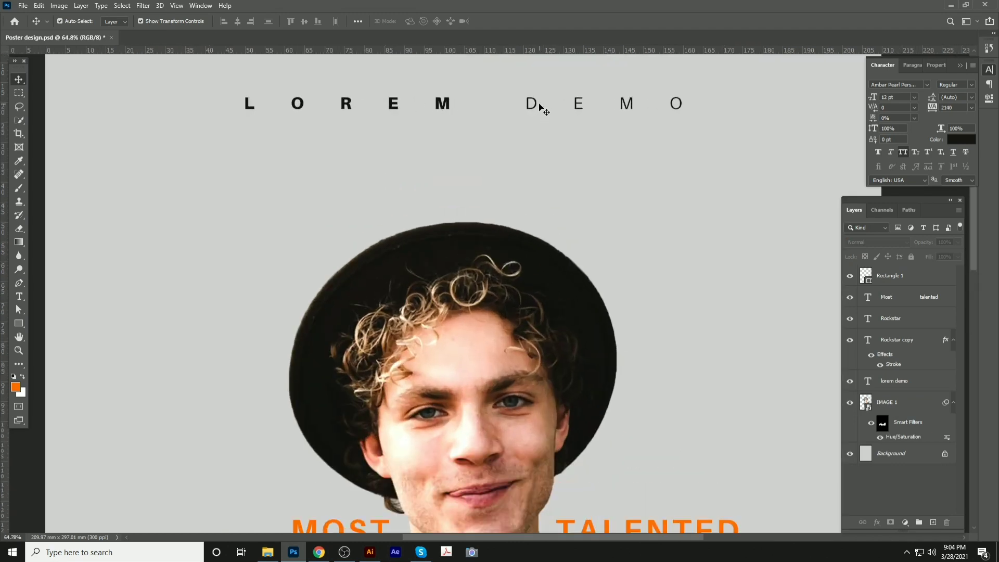
Duplicate the LOREM DEMO header just below and retype the copy as 'POP SINGER'
{"action": "left_click_drag", "start_coordinate": [528, 104], "coordinate": [530, 124]}
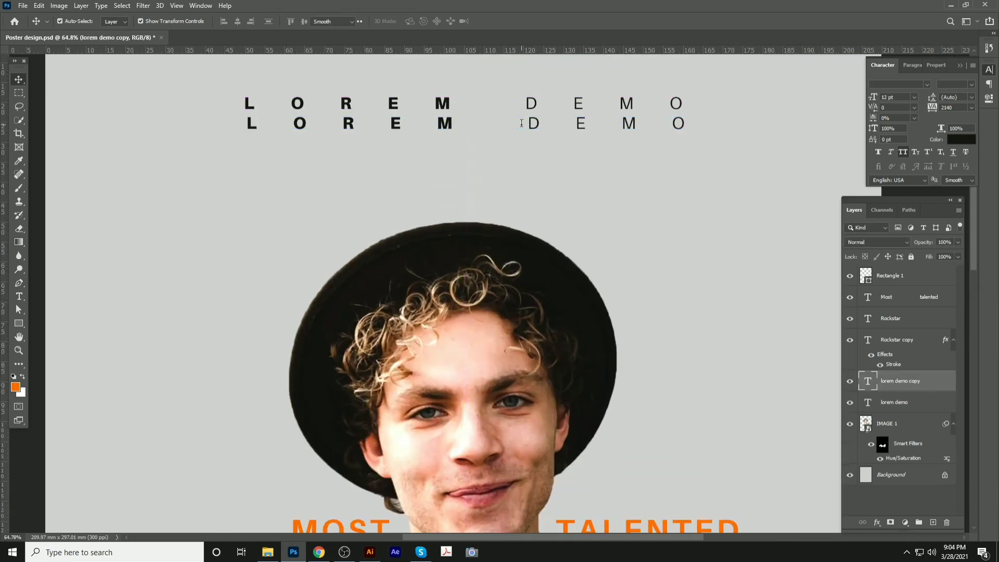
{"action": "double_click", "coordinate": [522, 124]}
{"action": "key", "text": "ctrl+a"}
{"action": "type", "text": "P"}
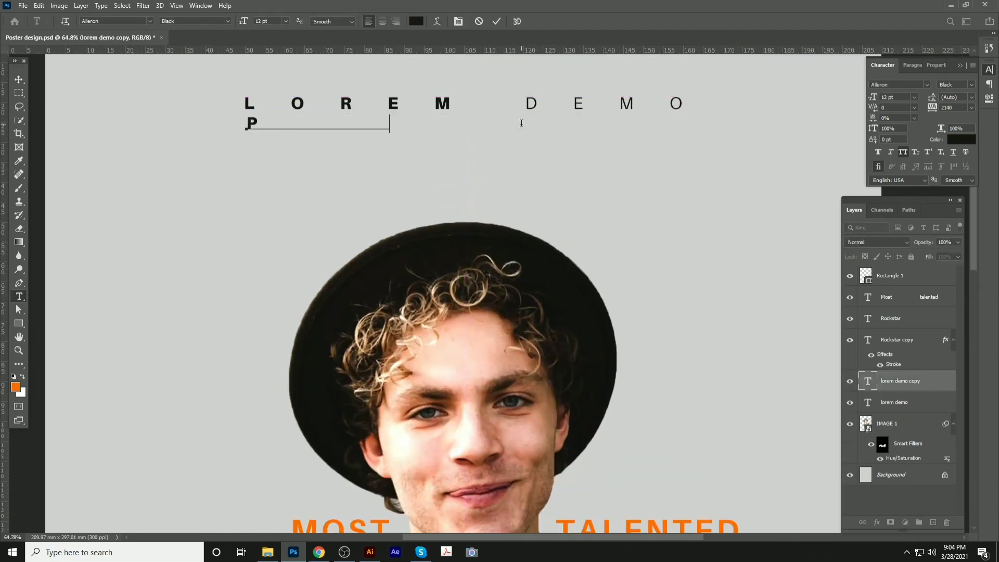
{"action": "type", "text": "OP SINGER"}
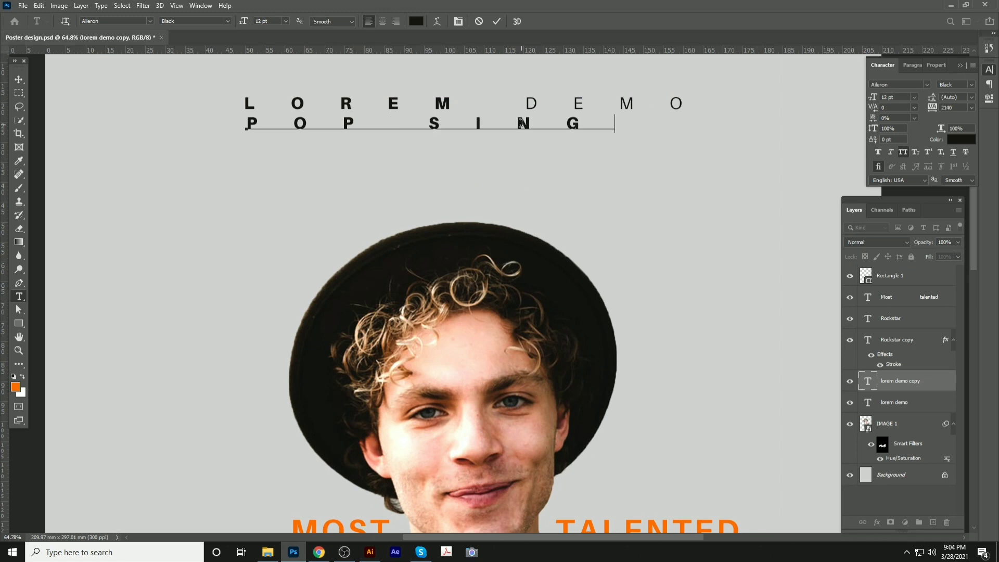
{"action": "left_click", "coordinate": [19, 79]}
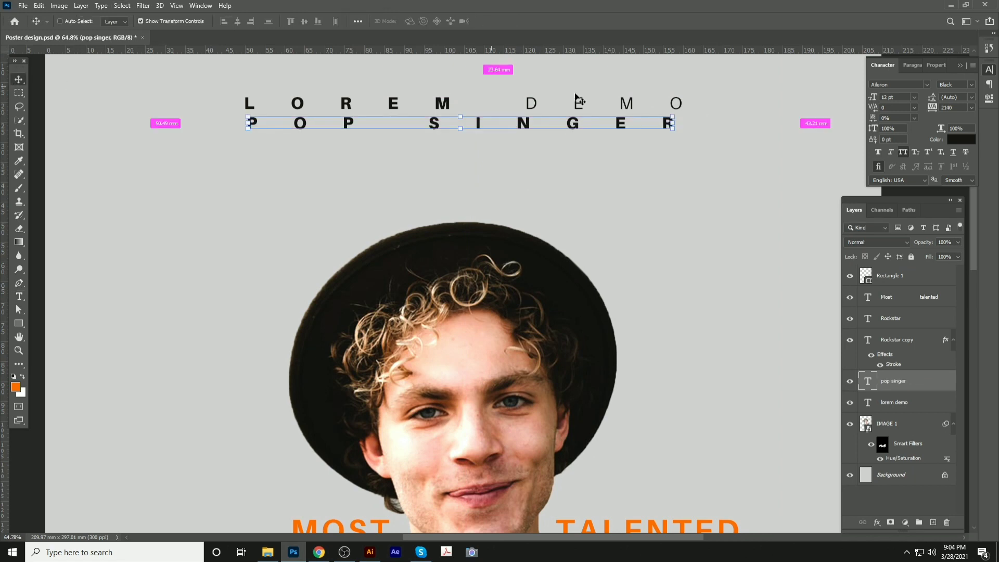
Set POP SINGER tracking to 0, centre it under LOREM DEMO, and turn off All Caps
{"action": "left_click", "coordinate": [971, 108]}
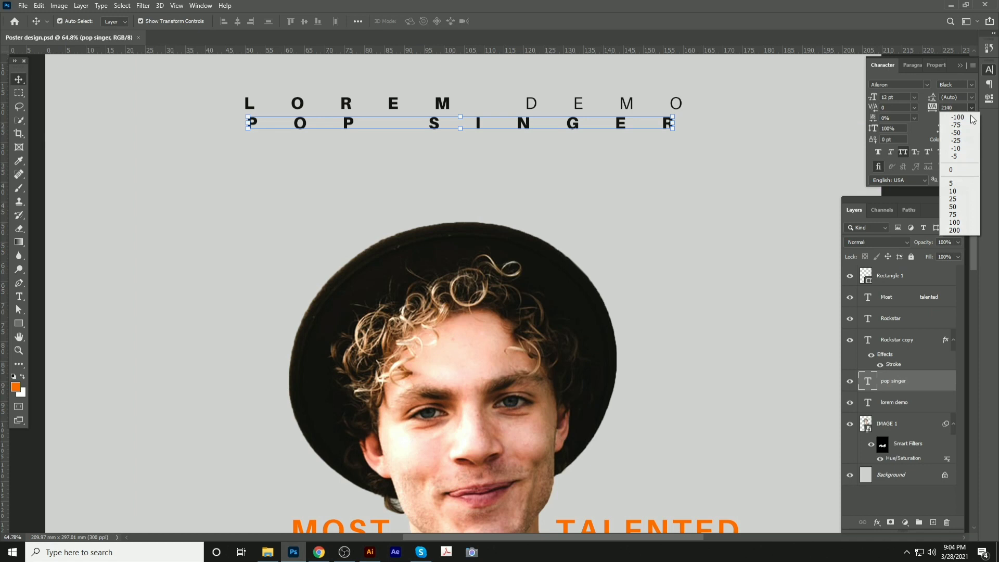
{"action": "left_click", "coordinate": [952, 169]}
{"action": "left_click_drag", "start_coordinate": [328, 125], "coordinate": [463, 130]}
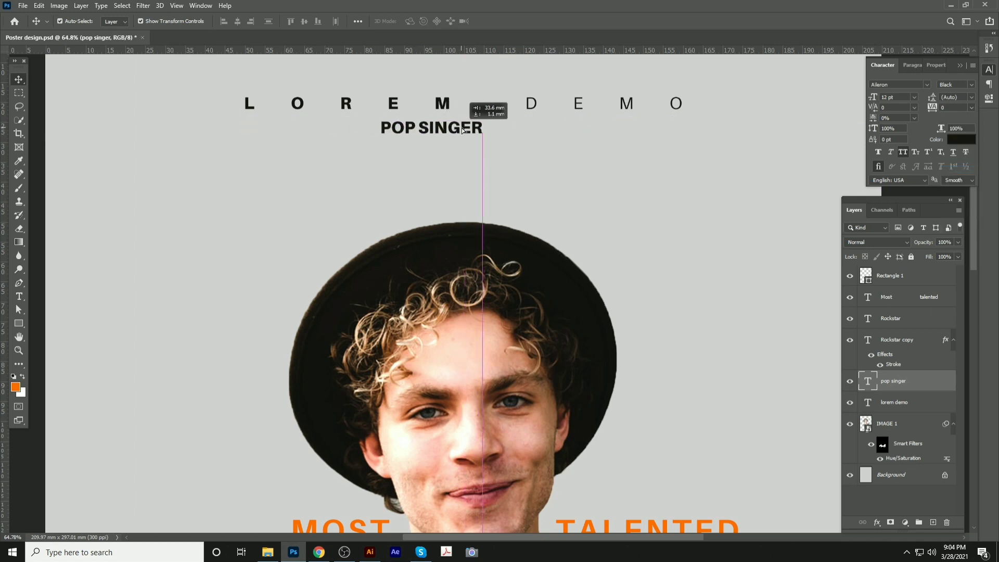
{"action": "left_click", "coordinate": [526, 104], "text": "shift"}
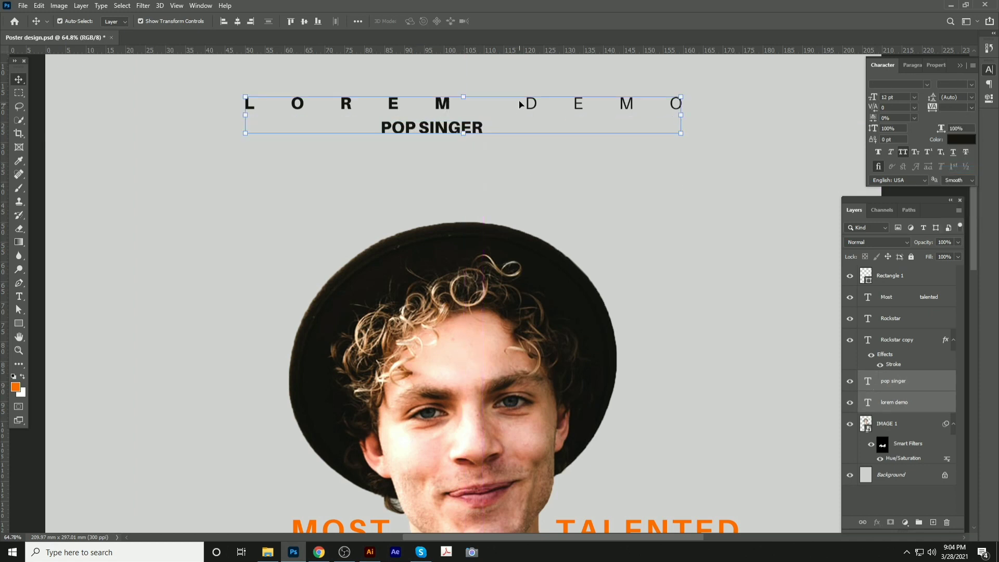
{"action": "left_click", "coordinate": [241, 22]}
{"action": "left_click", "coordinate": [499, 141]}
{"action": "left_click", "coordinate": [483, 134]}
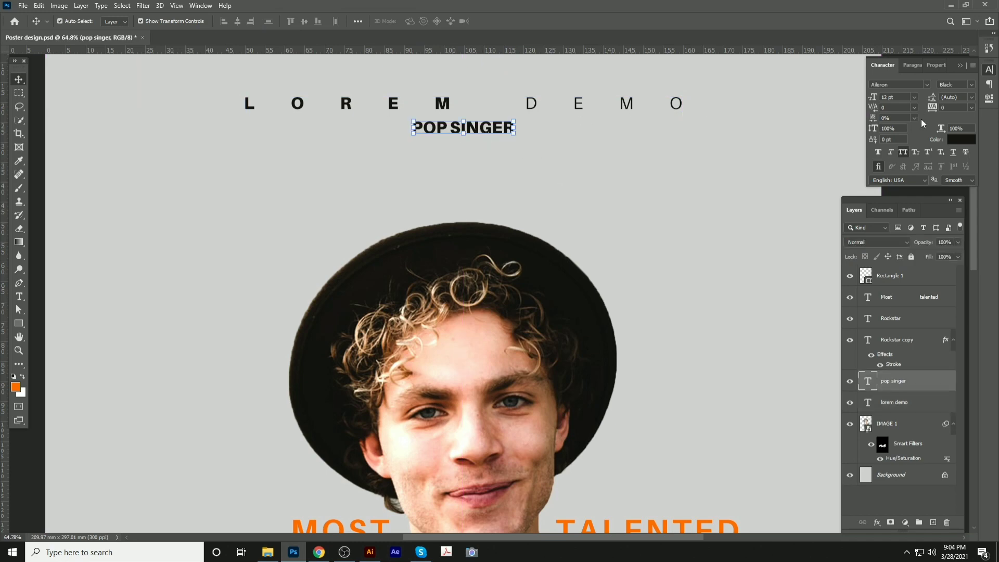
{"action": "left_click", "coordinate": [903, 152]}
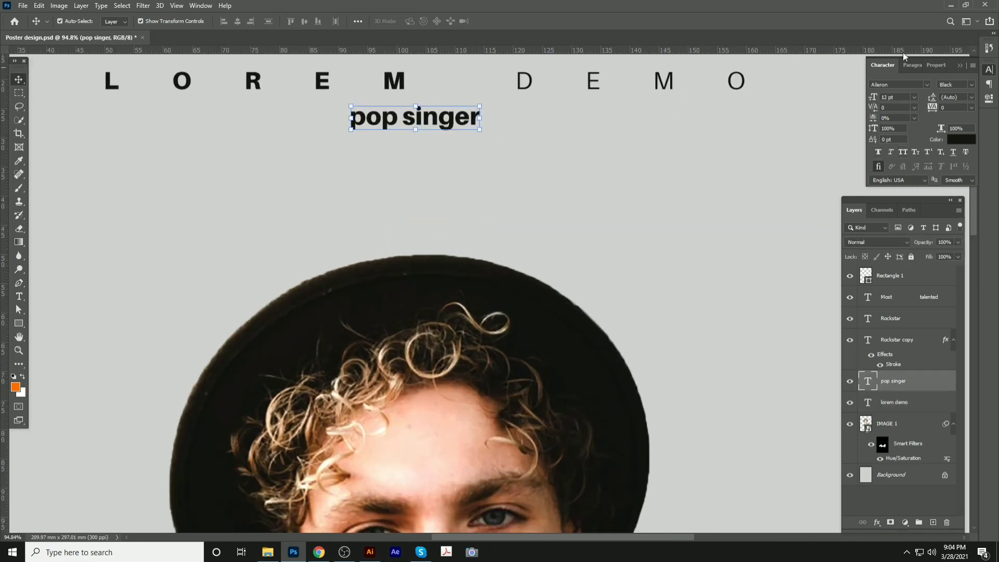
Capitalise the first letter so the line reads 'Pop singer'
{"action": "key", "text": "t"}
{"action": "left_click_drag", "start_coordinate": [350, 120], "coordinate": [359, 125]}
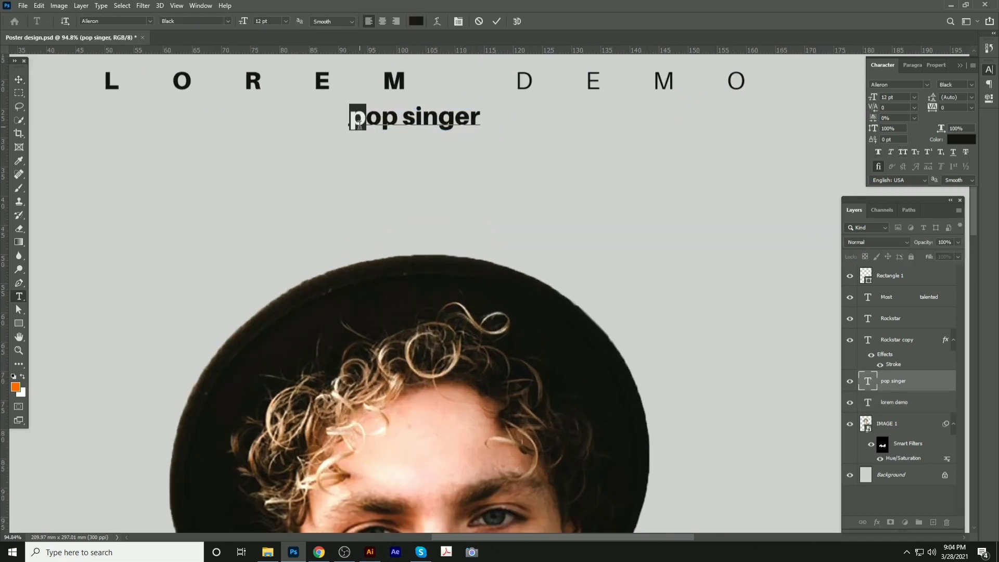
{"action": "type", "text": "P"}
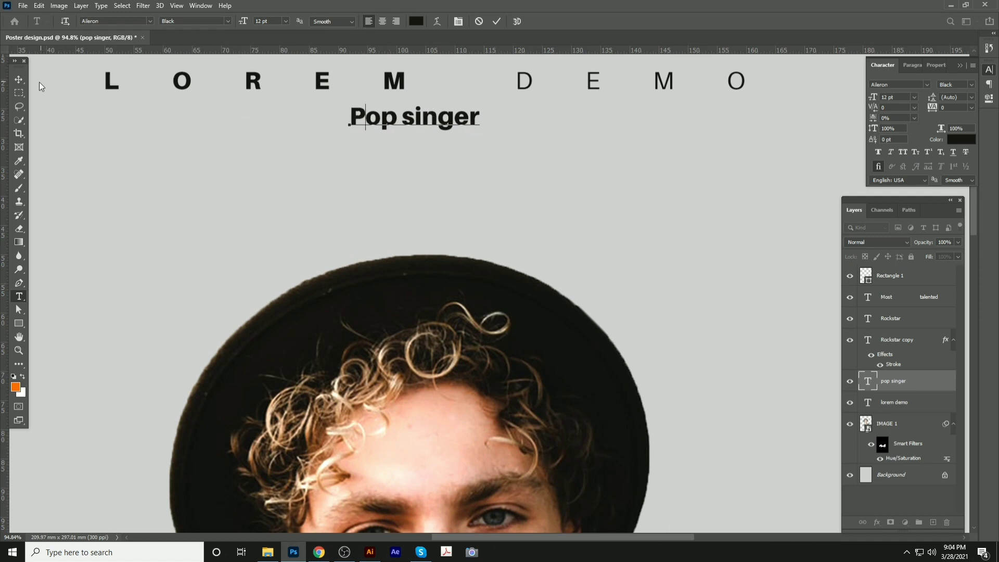
{"action": "left_click", "coordinate": [18, 80]}
Switch Pop singer to the Alex Brush script font and enlarge it to about 26.83 pt
{"action": "left_click", "coordinate": [945, 85]}
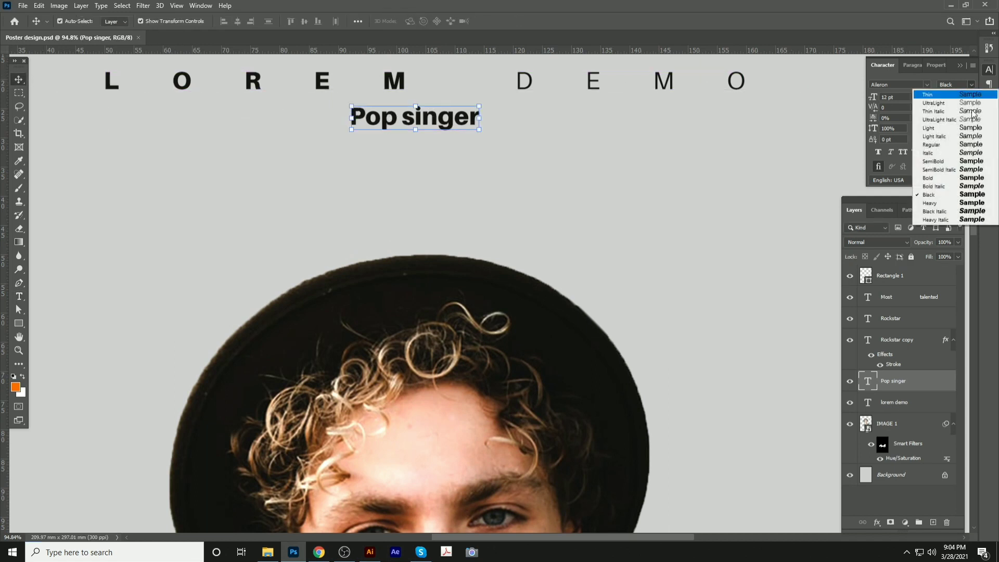
{"action": "left_click", "coordinate": [946, 196]}
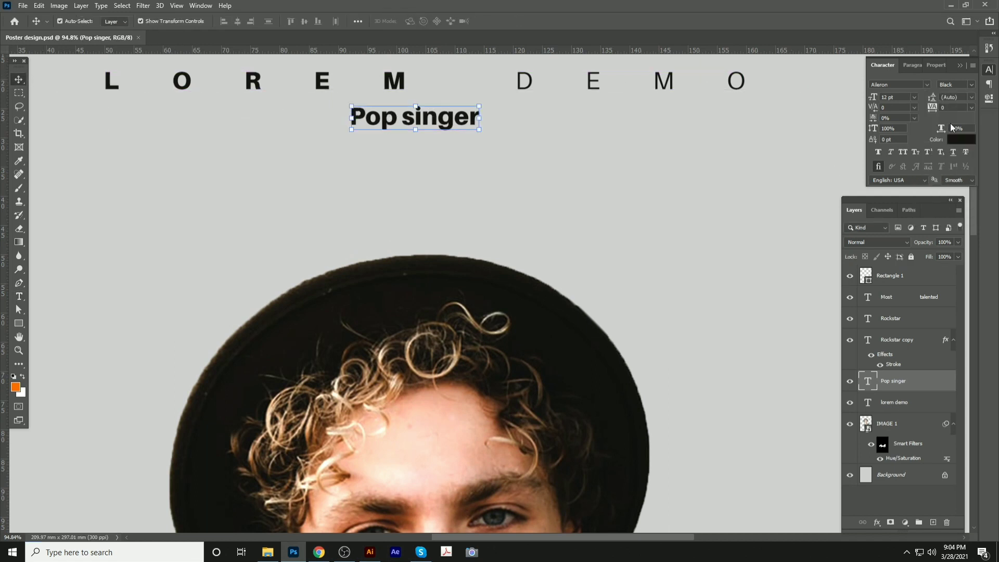
{"action": "left_click", "coordinate": [927, 84]}
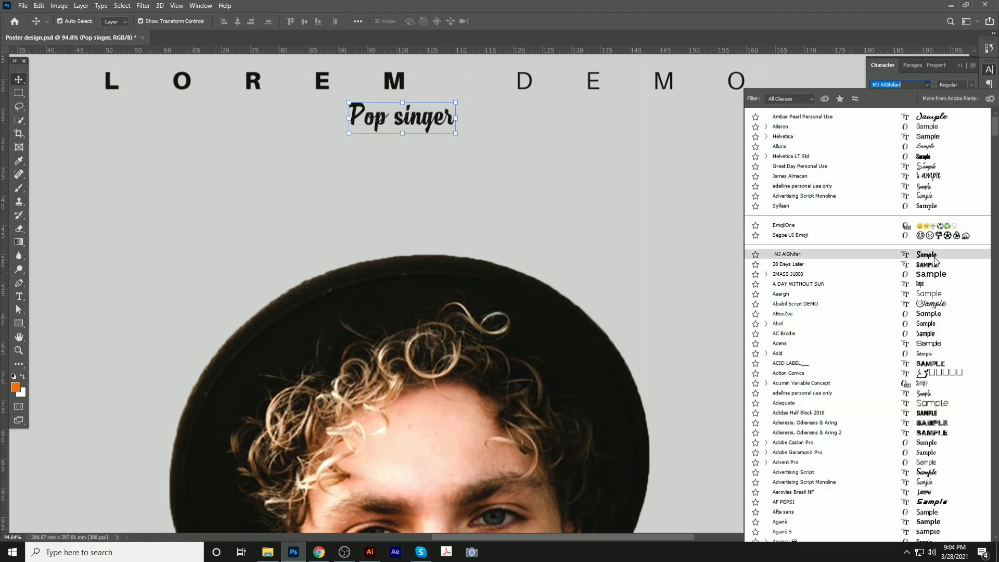
{"action": "scroll", "coordinate": [950, 427], "scroll_direction": "down", "scroll_amount": 3}
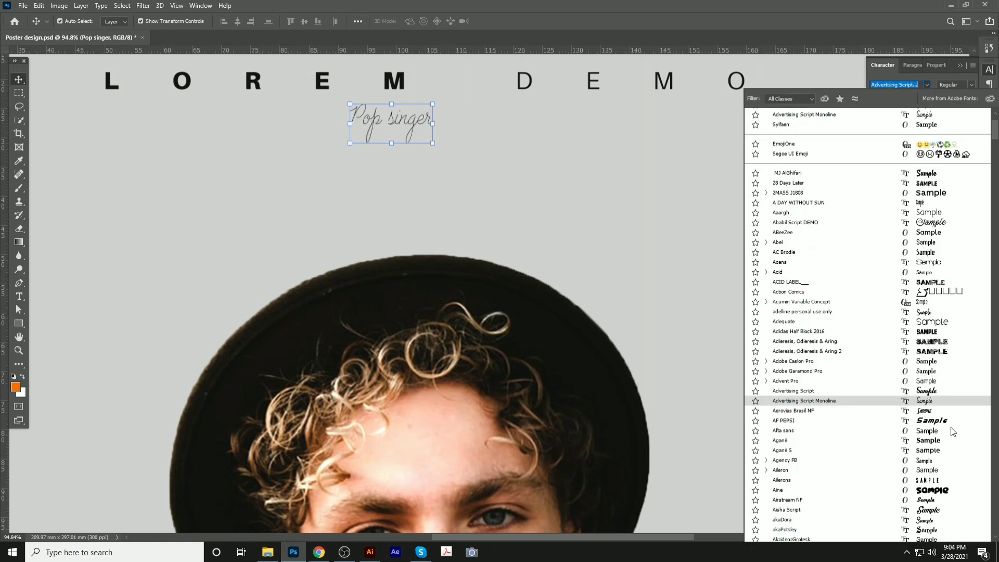
{"action": "scroll", "coordinate": [953, 432], "scroll_direction": "down", "scroll_amount": 3}
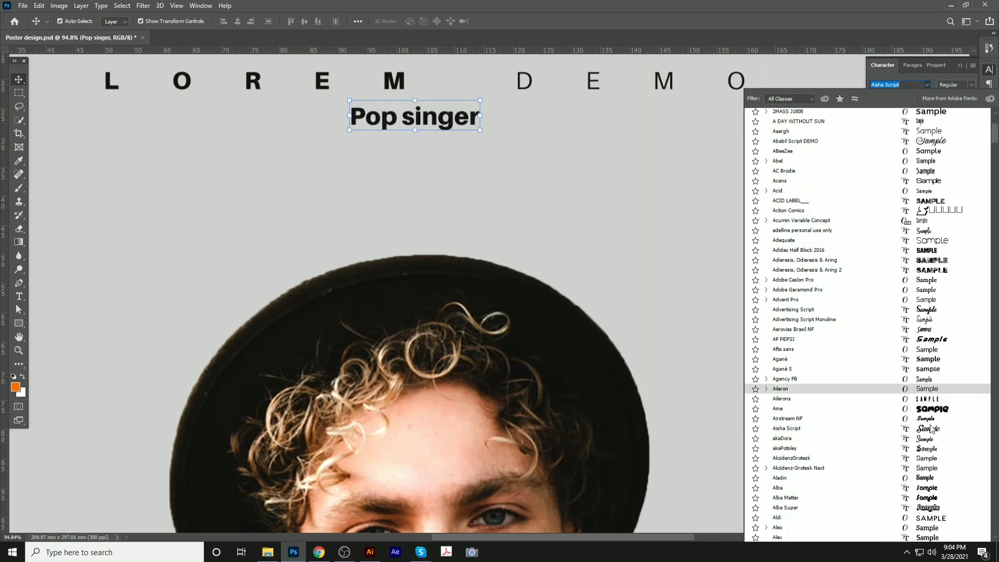
{"action": "scroll", "coordinate": [933, 432], "scroll_direction": "down", "scroll_amount": 3}
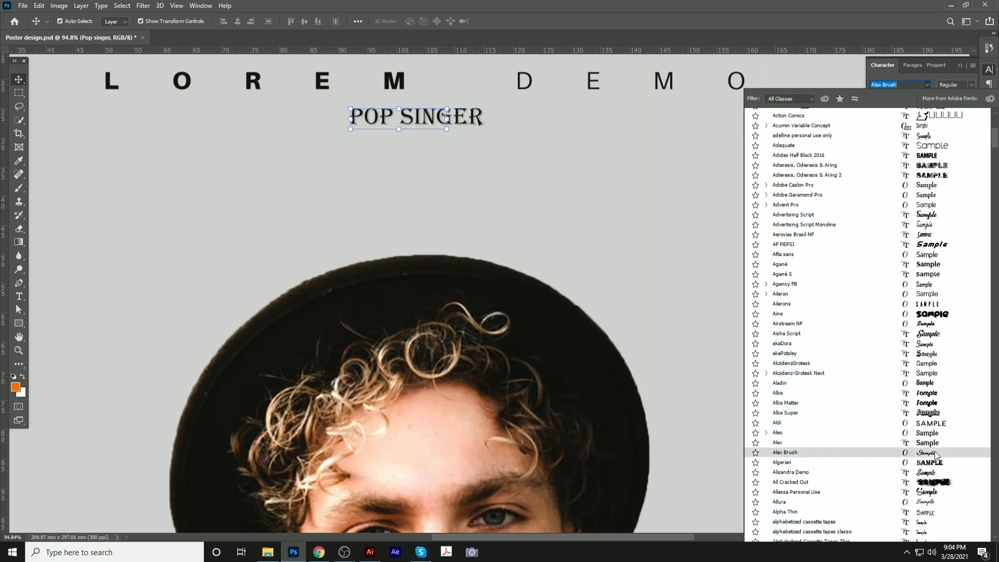
{"action": "left_click", "coordinate": [936, 454]}
{"action": "left_click_drag", "start_coordinate": [446, 129], "coordinate": [552, 225]}
{"action": "key", "text": "Return"}
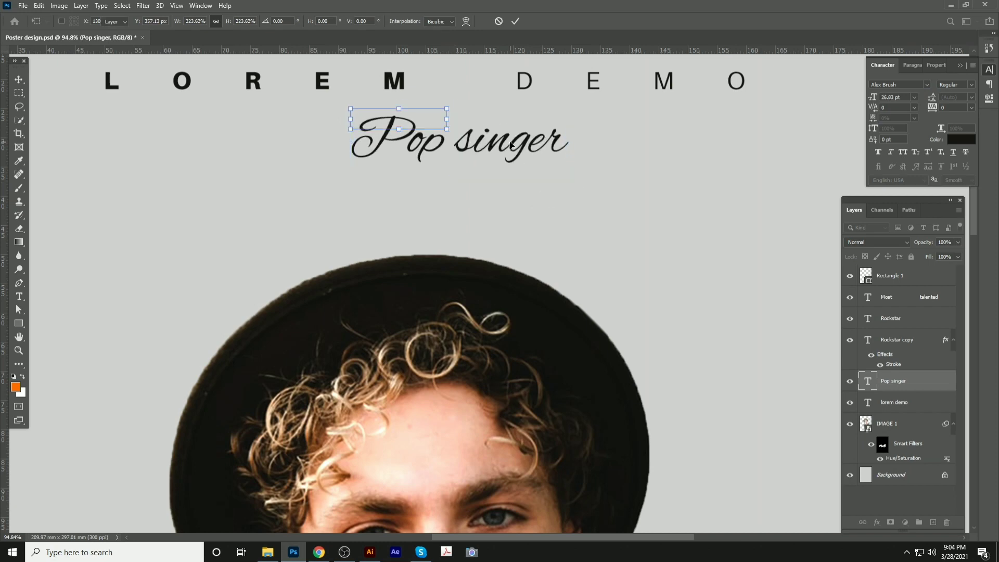
Place Pop singer under LOREM DEMO, save, and nudge both header texts upward
{"action": "scroll", "coordinate": [451, 140], "scroll_direction": "down", "scroll_amount": 3}
{"action": "mouse_move", "coordinate": [457, 140]}
{"action": "left_mouse_down"}
{"action": "mouse_move", "coordinate": [454, 125]}
{"action": "mouse_move", "coordinate": [460, 131]}
{"action": "left_mouse_up"}
{"action": "left_click", "coordinate": [518, 116], "text": "shift"}
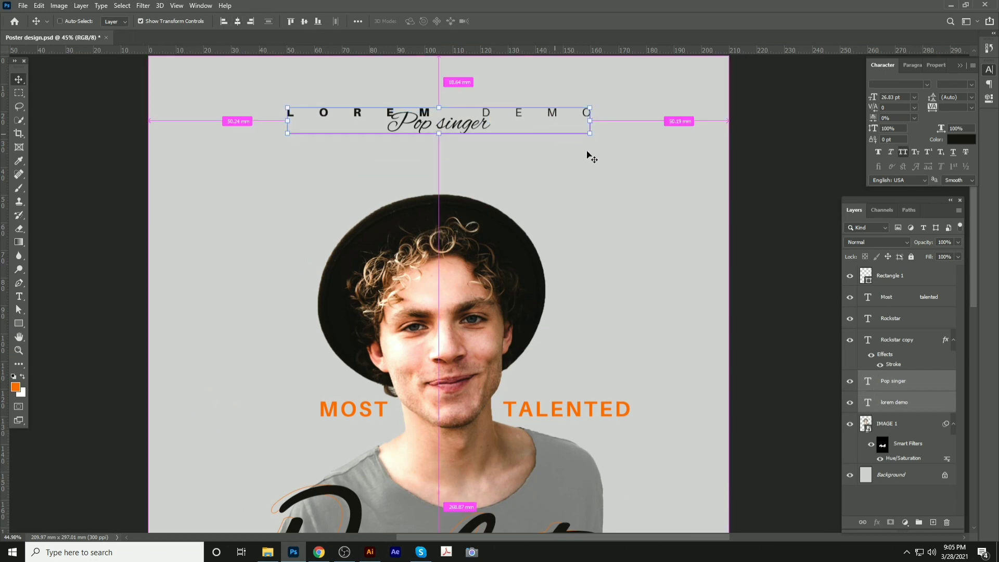
{"action": "key", "text": "ctrl+s"}
{"action": "key", "text": "shift+Up"}
{"action": "key", "text": "shift+Up"}
{"action": "key", "text": "shift+Up"}
{"action": "key", "text": "shift+Up"}
{"action": "key", "text": "shift+Up"}
{"action": "key", "text": "shift+Up"}
{"action": "key", "text": "shift+Up"}
{"action": "key", "text": "shift+Up"}
{"action": "key", "text": "shift+Up"}
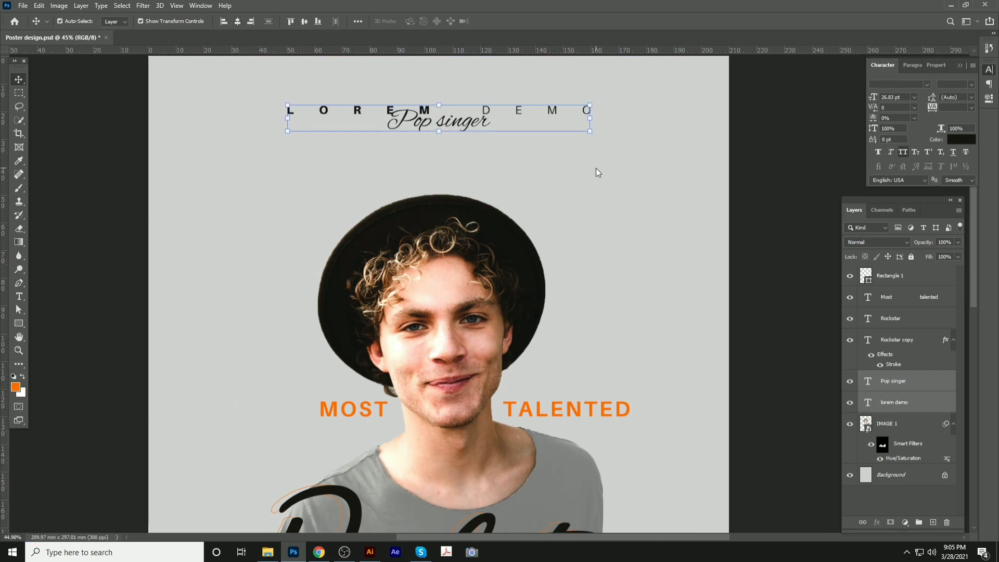
{"action": "left_click", "coordinate": [598, 168]}
{"action": "scroll", "coordinate": [449, 156], "scroll_direction": "down", "scroll_amount": 2}
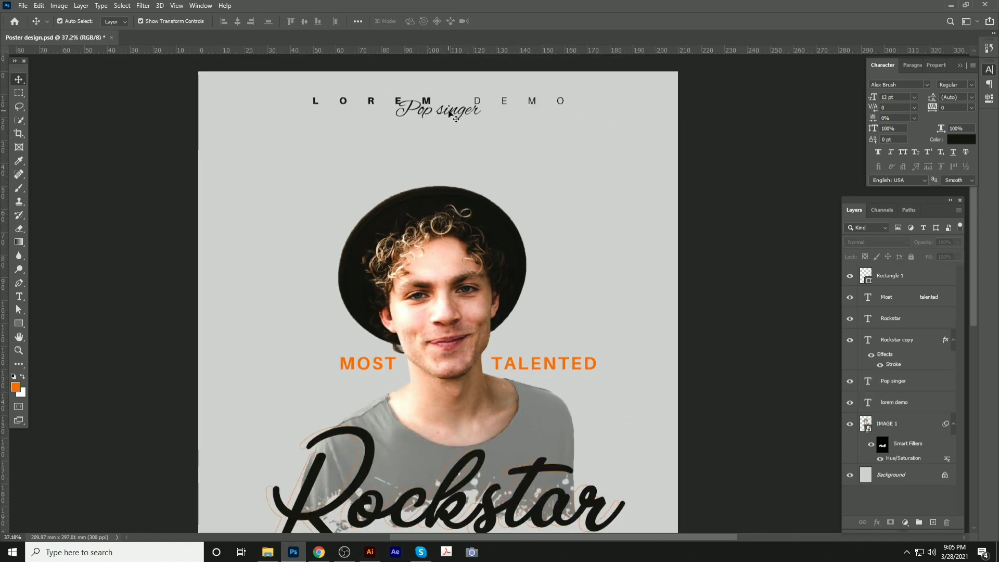
Move Pop singer down so it sits just below the Rockstar title
{"action": "left_click_drag", "start_coordinate": [450, 113], "coordinate": [462, 491]}
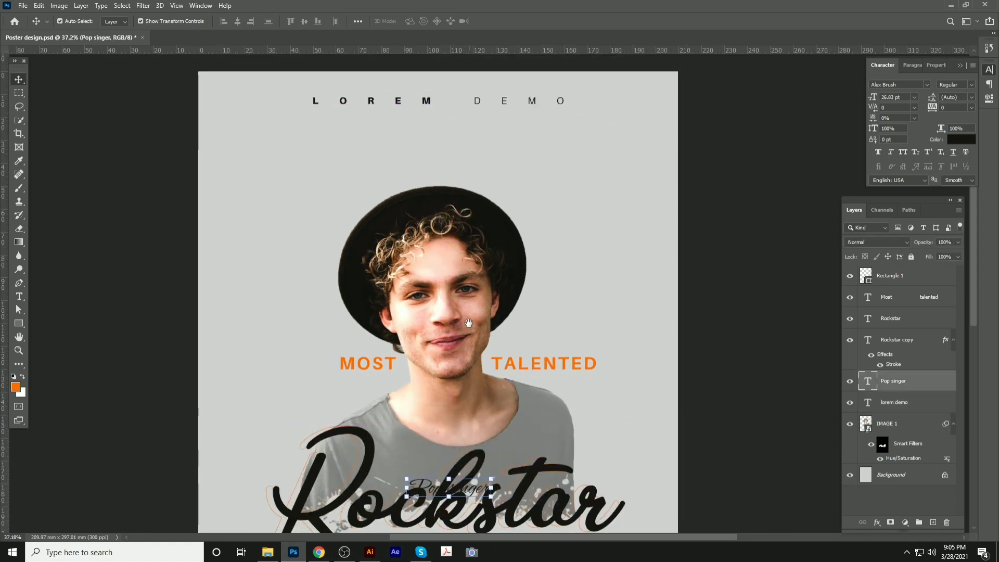
{"action": "left_click_drag", "start_coordinate": [469, 324], "coordinate": [484, 168]}
{"action": "key", "text": "ctrl+t"}
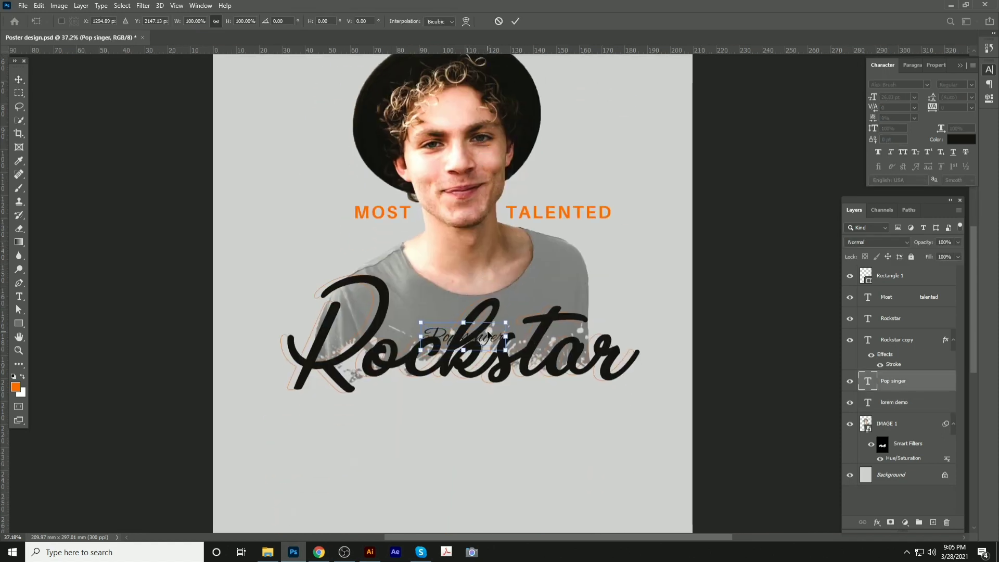
{"action": "left_click_drag", "start_coordinate": [488, 332], "coordinate": [482, 378]}
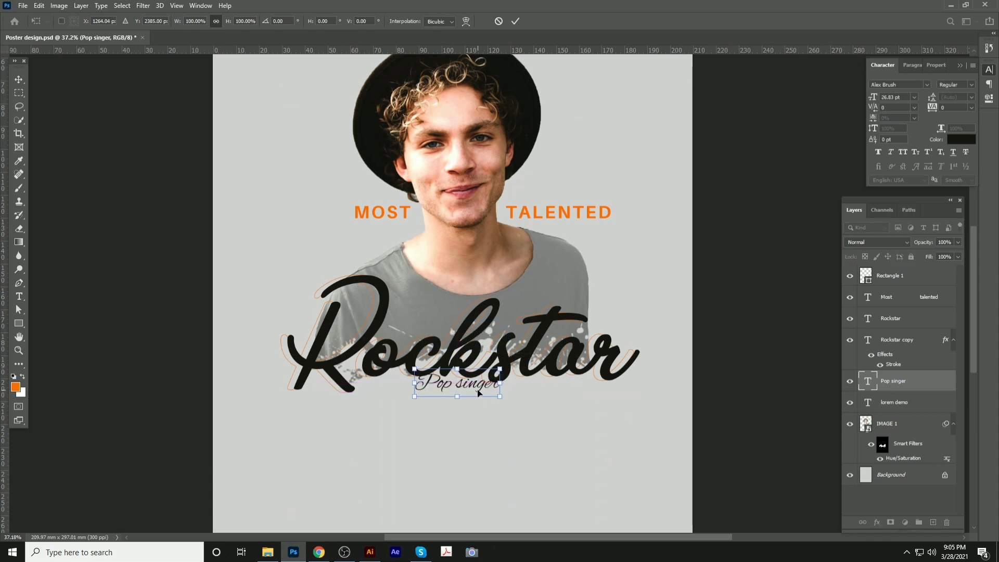
{"action": "key", "text": "Return"}
Restore the accidentally deleted Rockstar and Pop singer layers, then nudge Pop singer slightly down
{"action": "left_click", "coordinate": [513, 365], "text": "ctrl"}
{"action": "key", "text": "Delete"}
{"action": "key", "text": "ctrl+z"}
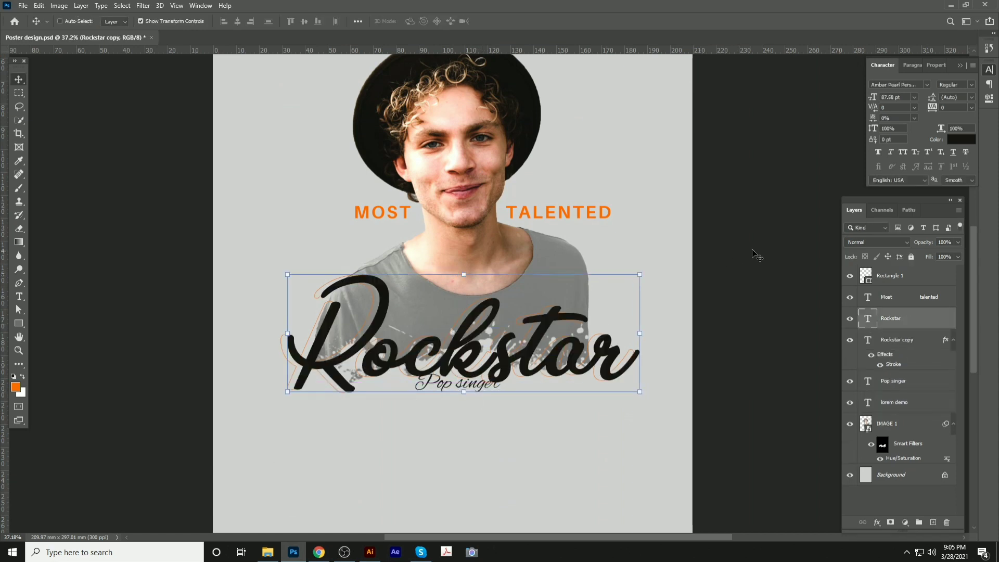
{"action": "left_click", "coordinate": [752, 250], "text": "ctrl"}
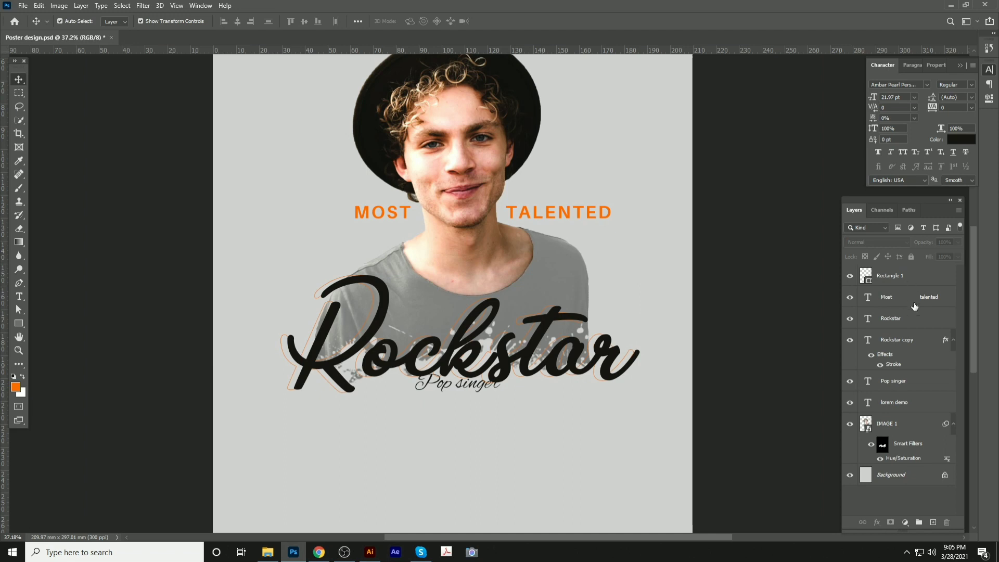
{"action": "left_click", "coordinate": [909, 382]}
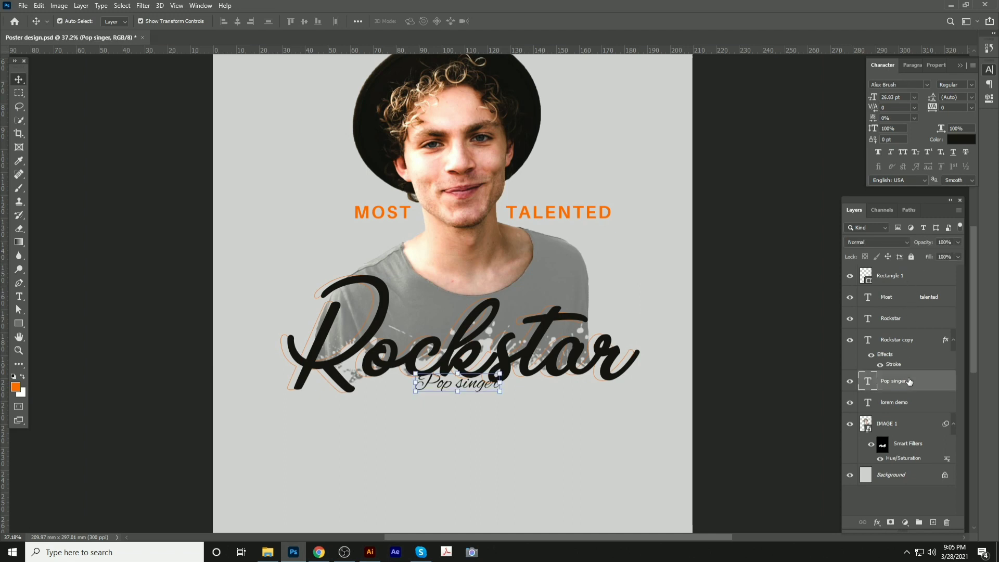
{"action": "key", "text": "Delete"}
{"action": "left_click_drag", "start_coordinate": [699, 234], "coordinate": [681, 276]}
{"action": "key", "text": "ctrl+z"}
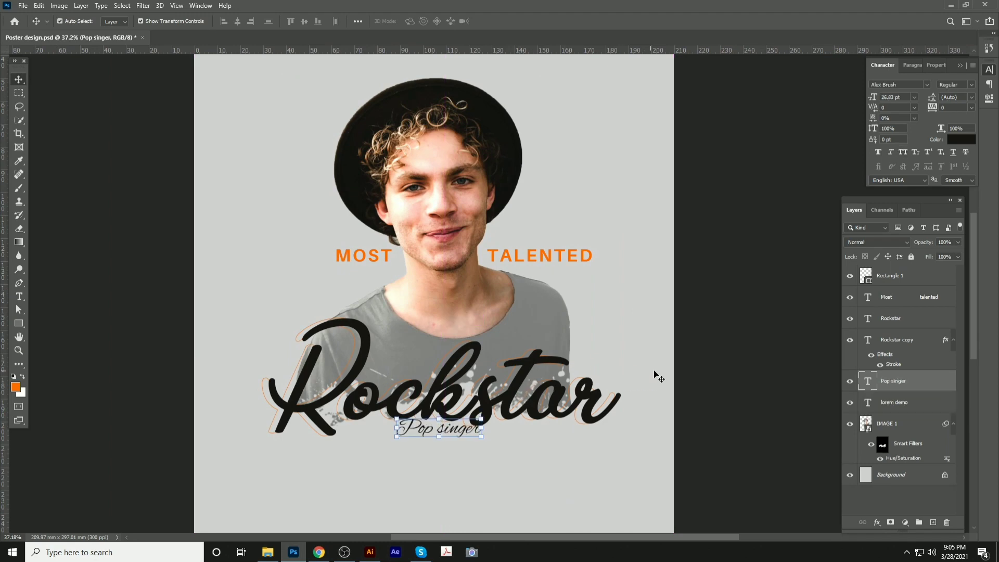
{"action": "key", "text": "shift+Down"}
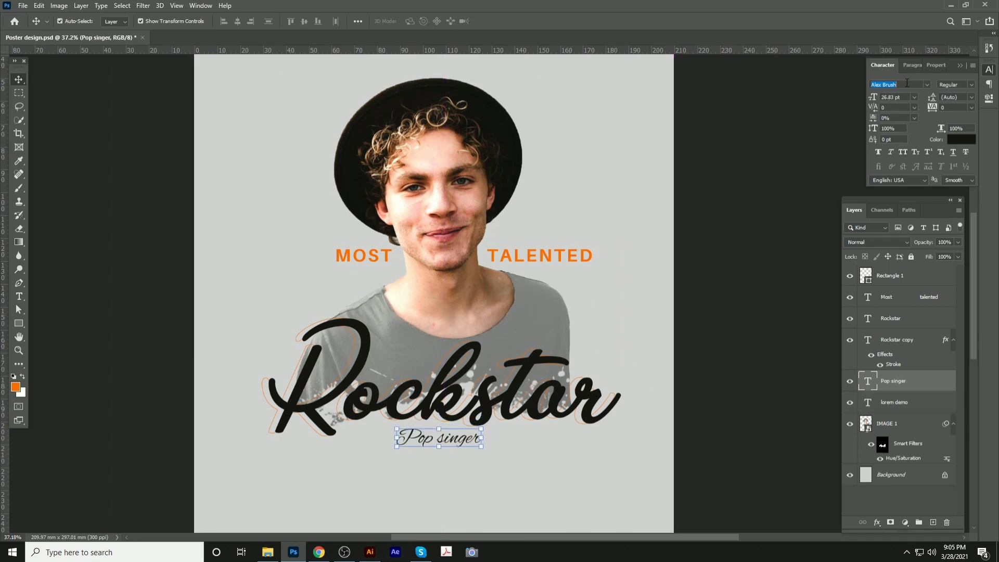
Set Pop singer in Aileron all caps and reposition it beneath Rockstar
{"action": "type", "text": "Aileron"}
{"action": "key", "text": "Return"}
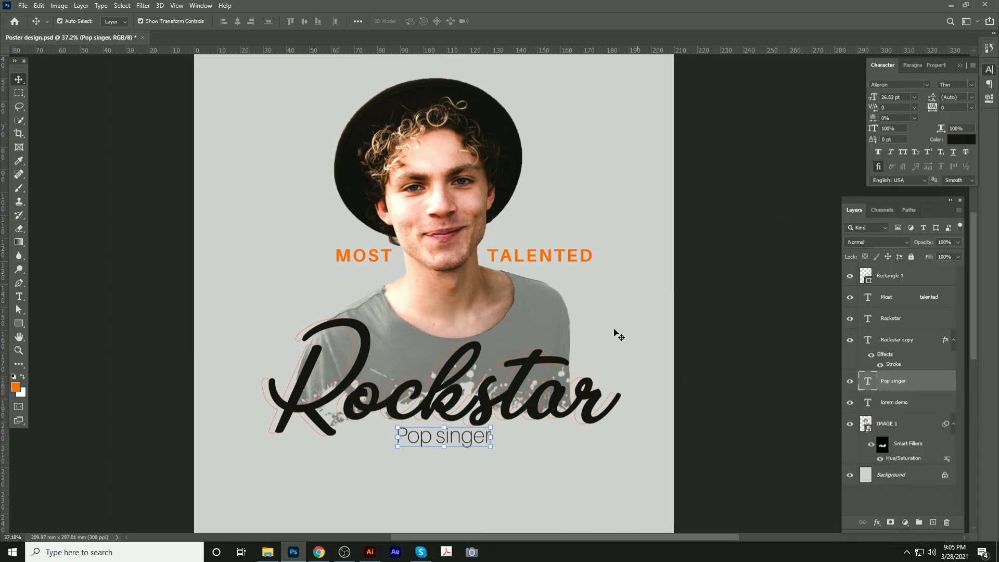
{"action": "left_click", "coordinate": [906, 152]}
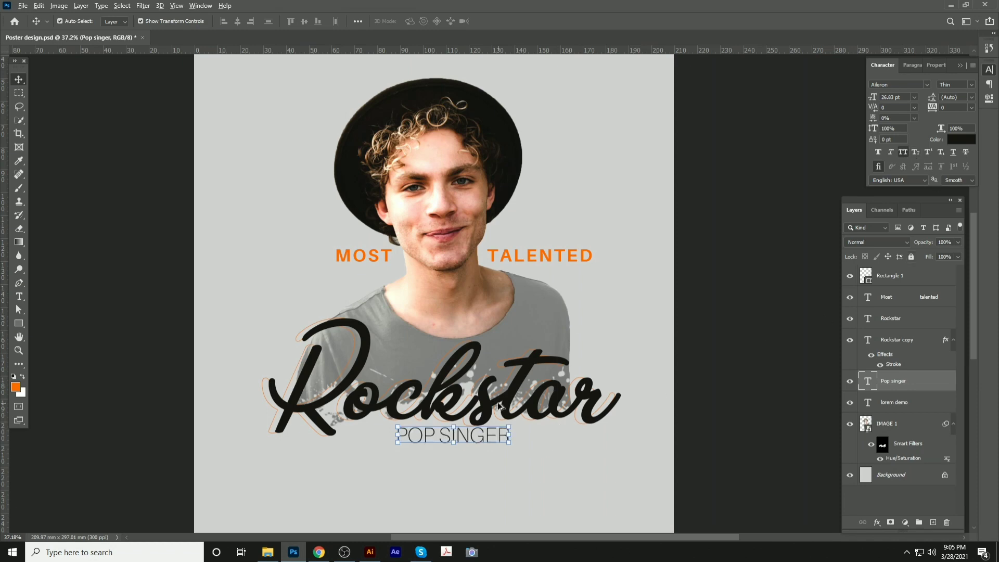
{"action": "scroll", "coordinate": [494, 453], "scroll_direction": "up", "scroll_amount": 4}
{"action": "left_click_drag", "start_coordinate": [479, 343], "coordinate": [471, 353]}
Make POP SINGER Aileron Bold with tracking 840
{"action": "left_click", "coordinate": [971, 84]}
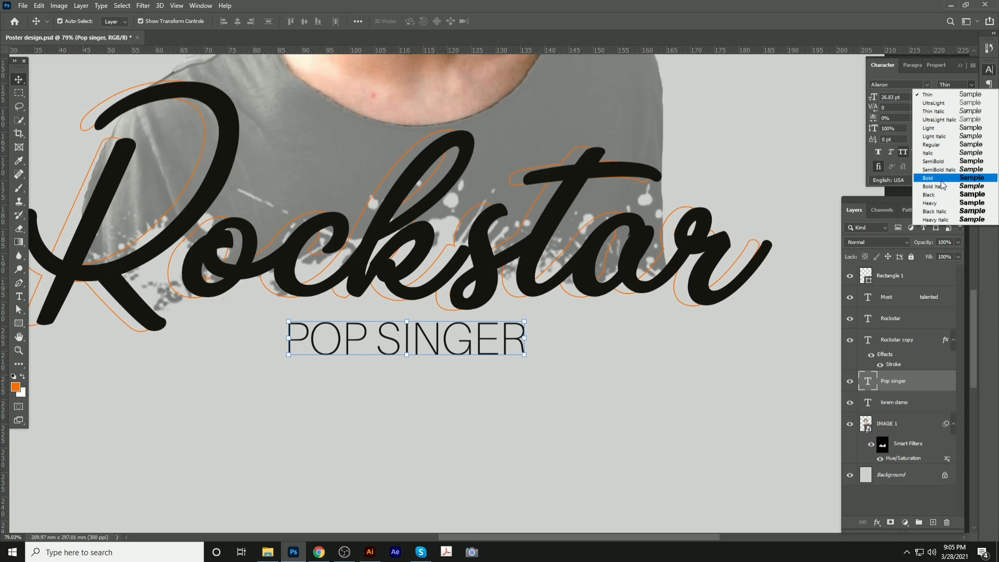
{"action": "left_click", "coordinate": [943, 183]}
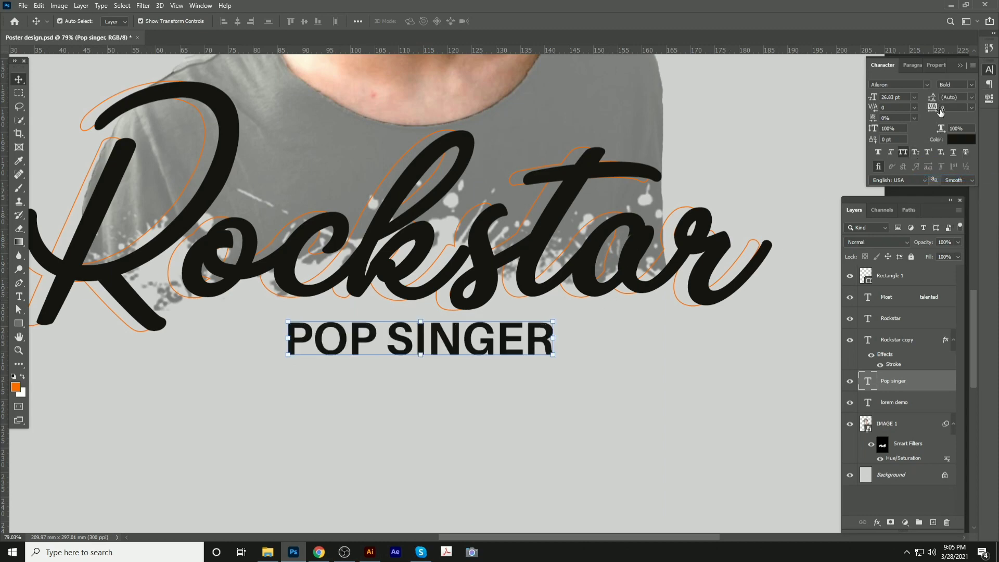
{"action": "left_click_drag", "start_coordinate": [941, 112], "coordinate": [983, 112]}
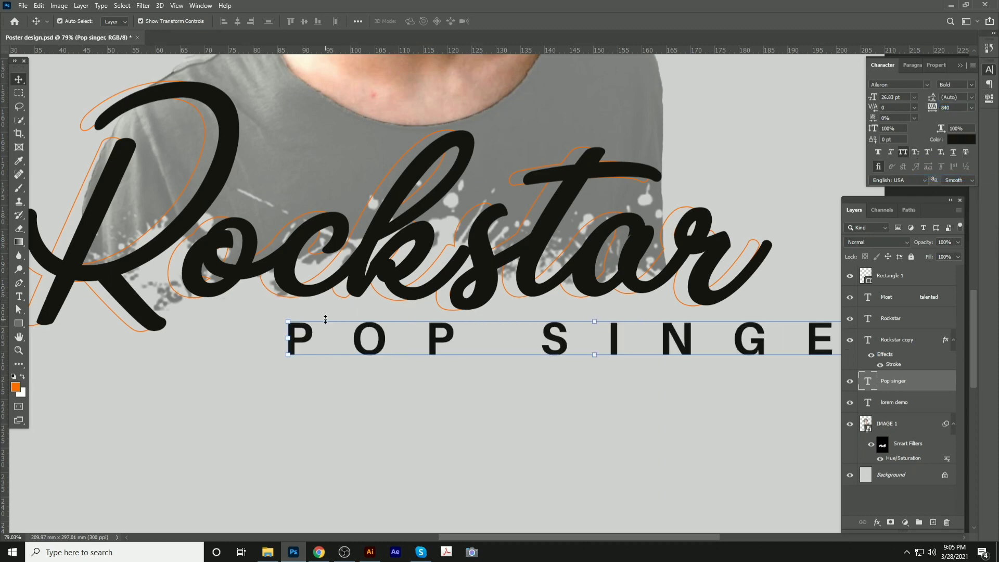
{"action": "left_click", "coordinate": [305, 327]}
{"action": "left_click", "coordinate": [294, 355]}
Scale POP SINGER down to about 70% (18.62 pt) and centre it horizontally on the poster
{"action": "scroll", "coordinate": [594, 296], "scroll_direction": "down", "scroll_amount": 5}
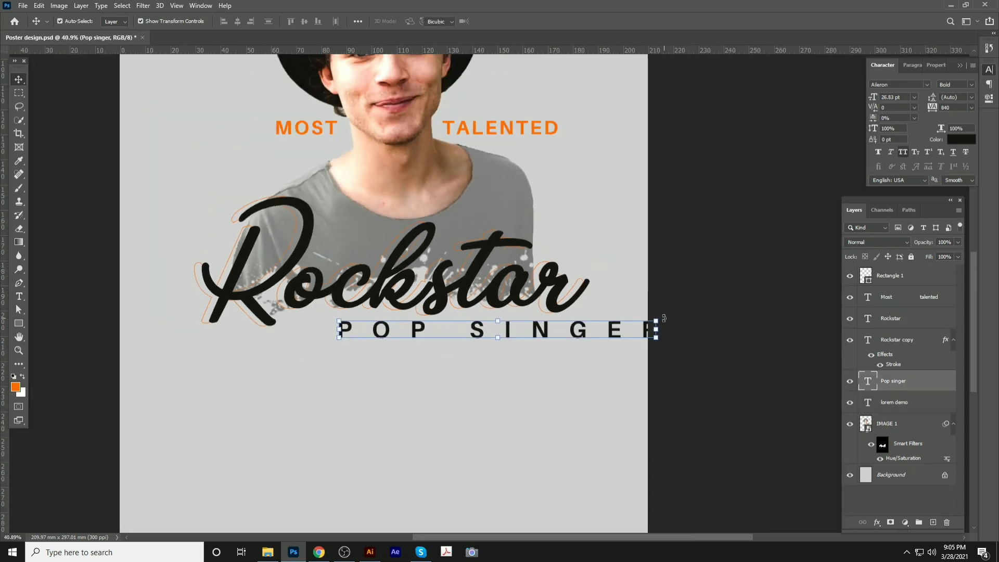
{"action": "key", "text": "ctrl+t"}
{"action": "left_click_drag", "start_coordinate": [650, 316], "coordinate": [560, 324]}
{"action": "key", "text": "Return"}
{"action": "key", "text": "ctrl+a"}
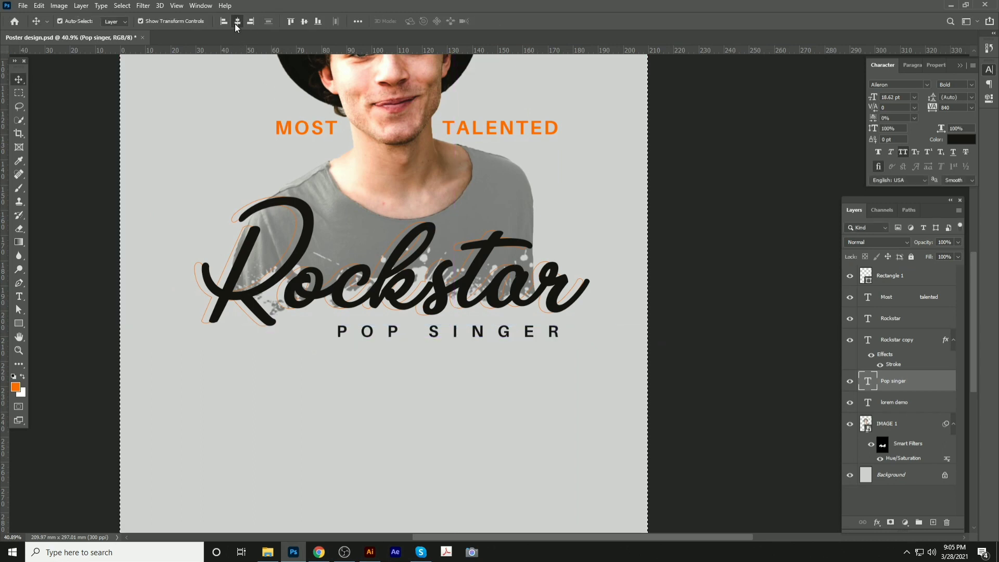
{"action": "left_click", "coordinate": [237, 21]}
{"action": "key", "text": "ctrl+d"}
{"action": "left_click", "coordinate": [680, 238]}
{"action": "scroll", "coordinate": [450, 322], "scroll_direction": "up", "scroll_amount": 3}
{"action": "left_click_drag", "start_coordinate": [445, 349], "coordinate": [483, 327]}
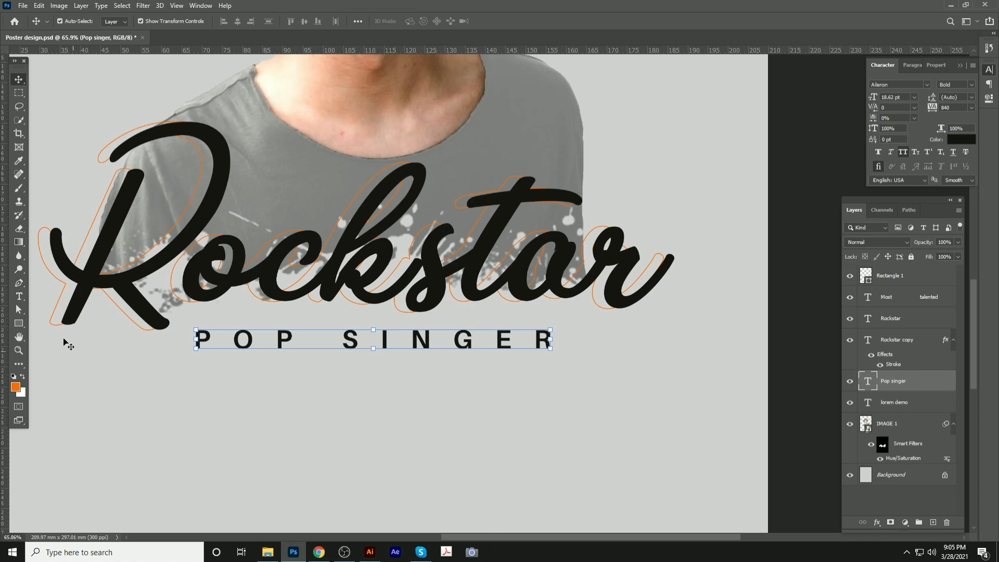
{"action": "left_click", "coordinate": [19, 324]}
Draw a 1125 × 91 px rounded bar around POP SINGER and fill it with gray sampled from the poster
{"action": "left_click", "coordinate": [52, 335]}
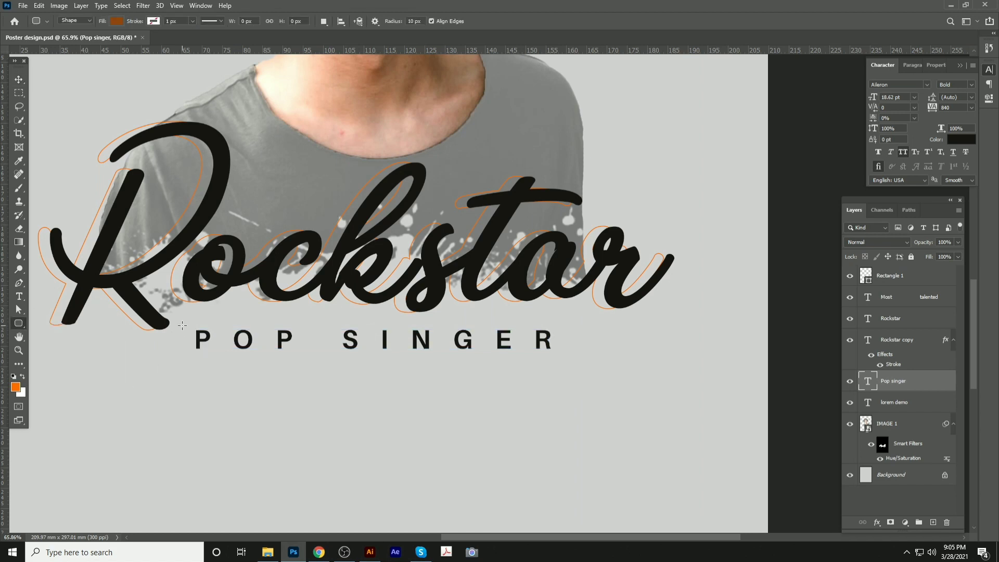
{"action": "left_click_drag", "start_coordinate": [183, 326], "coordinate": [568, 357]}
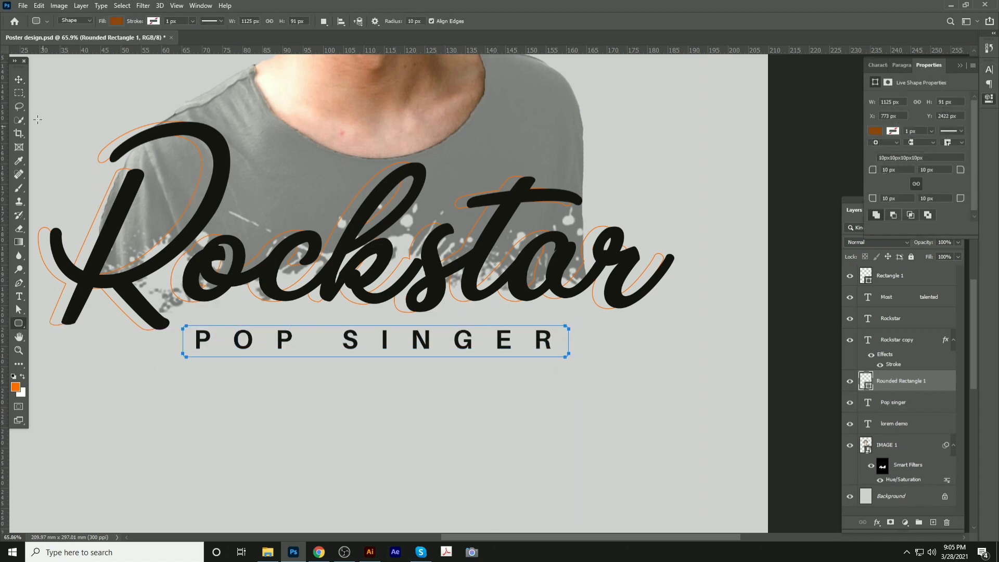
{"action": "left_click", "coordinate": [18, 80]}
{"action": "left_click", "coordinate": [15, 387]}
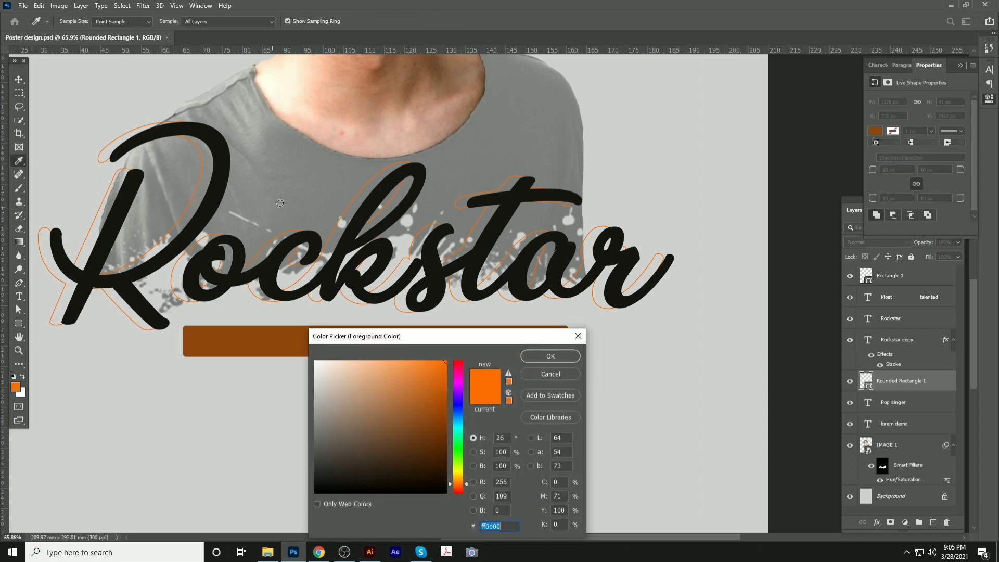
{"action": "left_click", "coordinate": [460, 313]}
{"action": "left_click", "coordinate": [551, 356]}
{"action": "key", "text": "alt+BackSpace"}
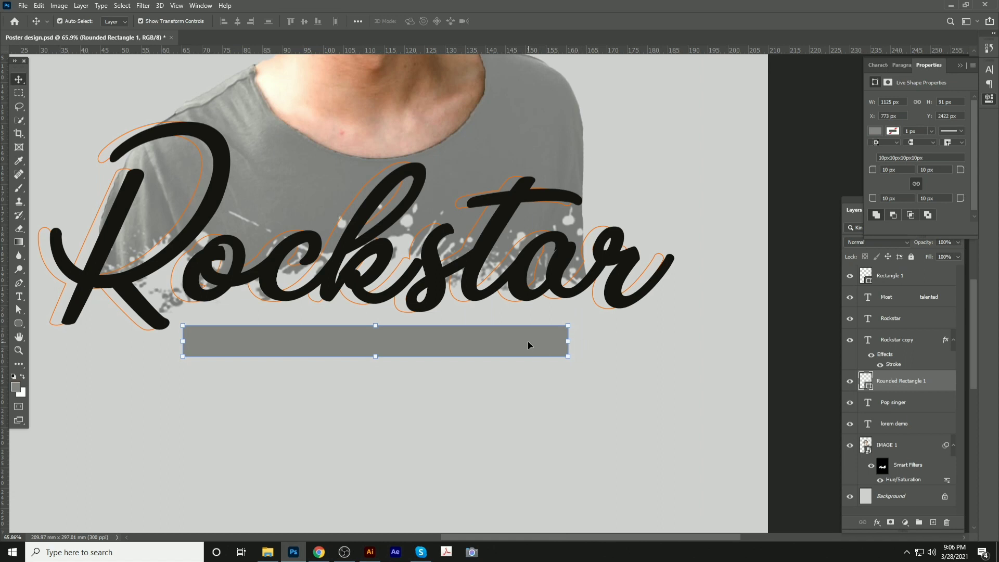
Send the grey rounded bar behind the POP SINGER text and nudge it up slightly
{"action": "key", "text": "ctrl+shift+bracketleft"}
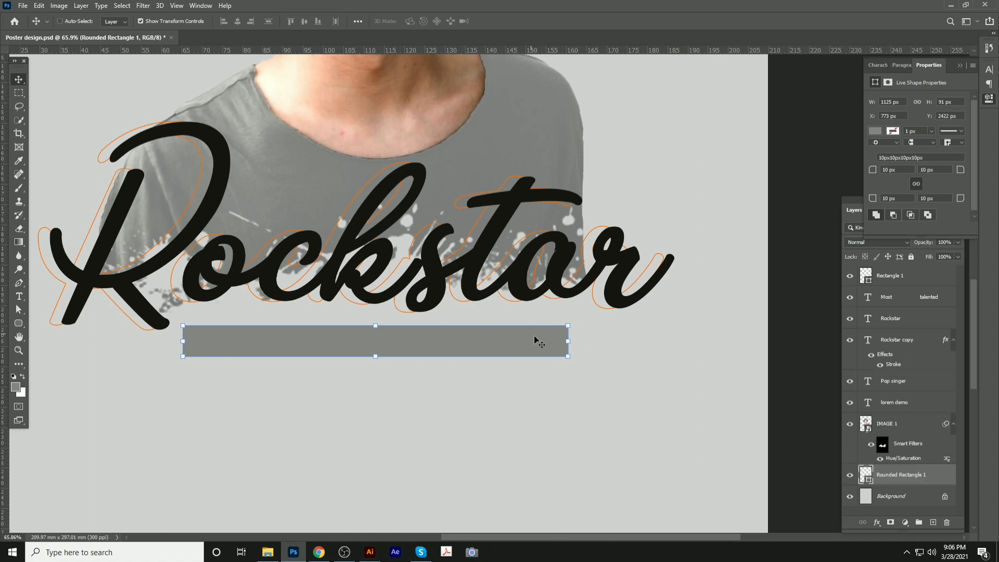
{"action": "key", "text": "Up"}
{"action": "key", "text": "Up"}
{"action": "key", "text": "Up"}
{"action": "key", "text": "Up"}
{"action": "left_click", "coordinate": [525, 343]}
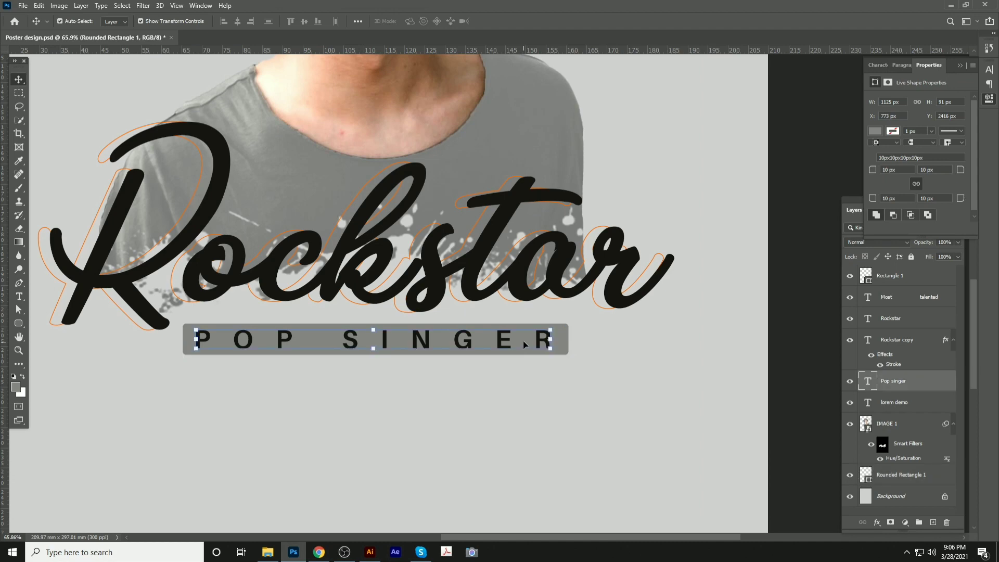
{"action": "key", "text": "ctrl"}
{"action": "left_click", "coordinate": [599, 359]}
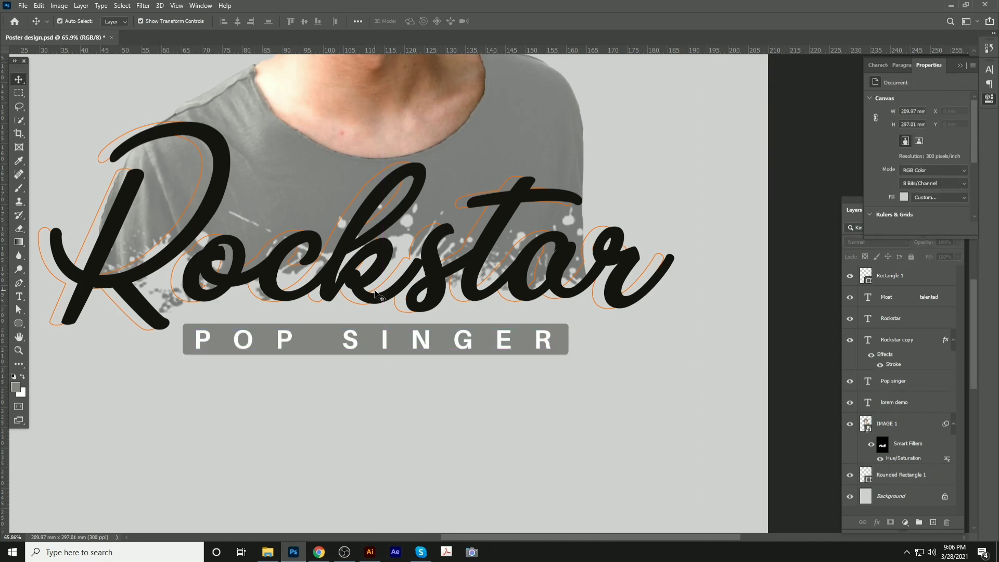
Save the poster and bring its empty lower area into view
{"action": "scroll", "coordinate": [384, 292], "scroll_direction": "down", "scroll_amount": 7}
{"action": "key", "text": "ctrl+s"}
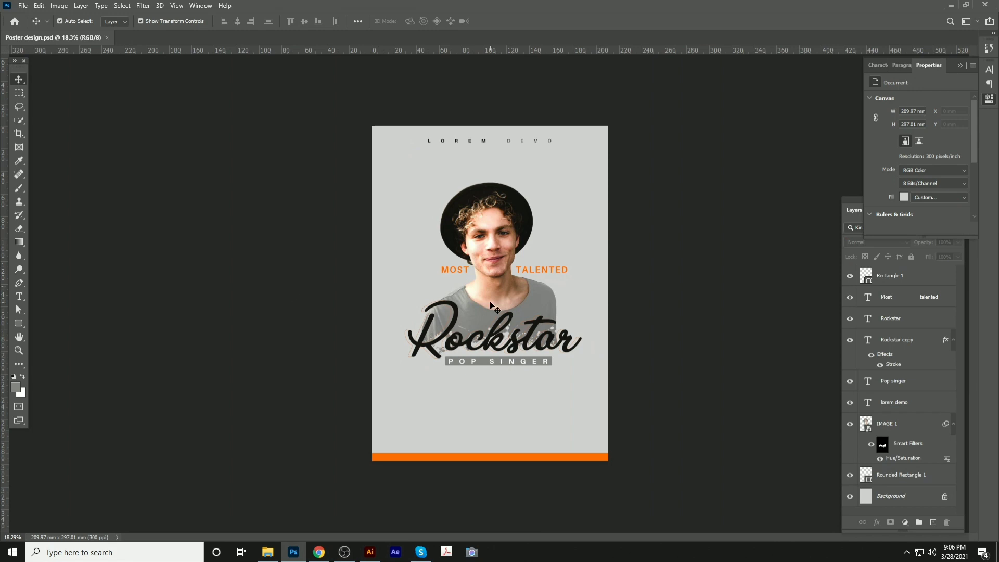
{"action": "scroll", "coordinate": [490, 301], "scroll_direction": "up", "scroll_amount": 8}
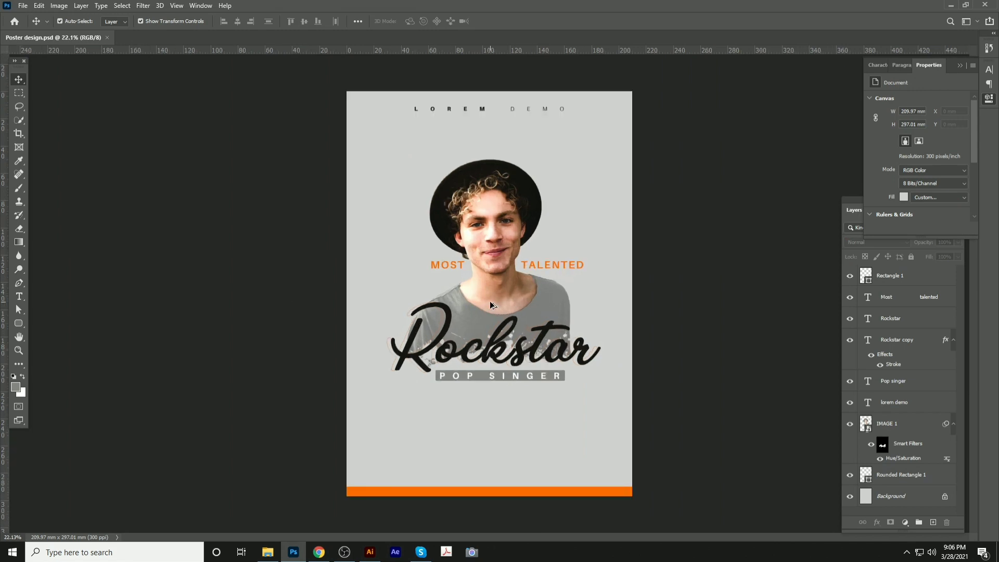
{"action": "left_click_drag", "start_coordinate": [576, 412], "coordinate": [529, 224]}
{"action": "scroll", "coordinate": [526, 281], "scroll_direction": "down", "scroll_amount": 2}
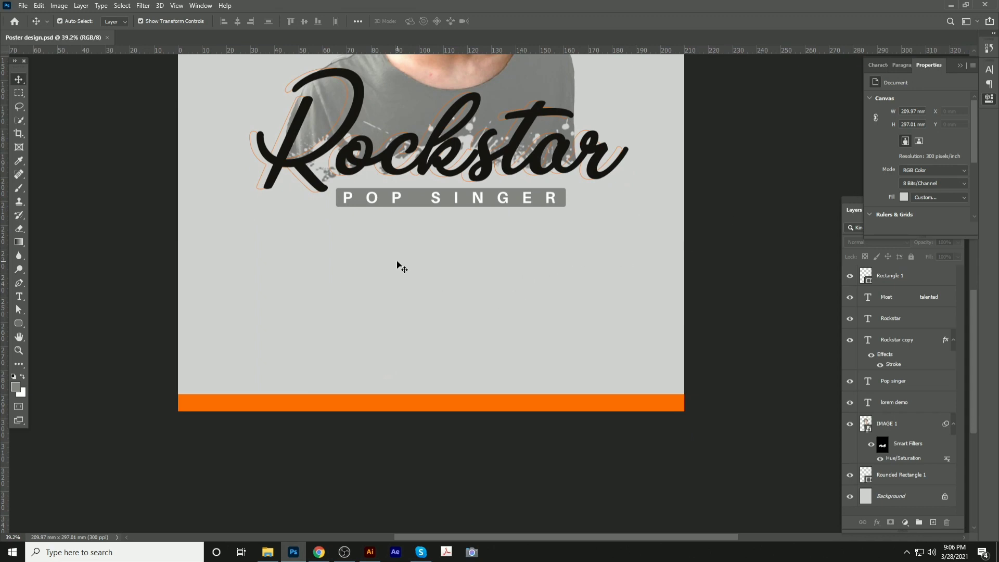
Add an AGSH7889 text line below the POP SINGER bar
{"action": "key", "text": "t"}
{"action": "left_click", "coordinate": [363, 284]}
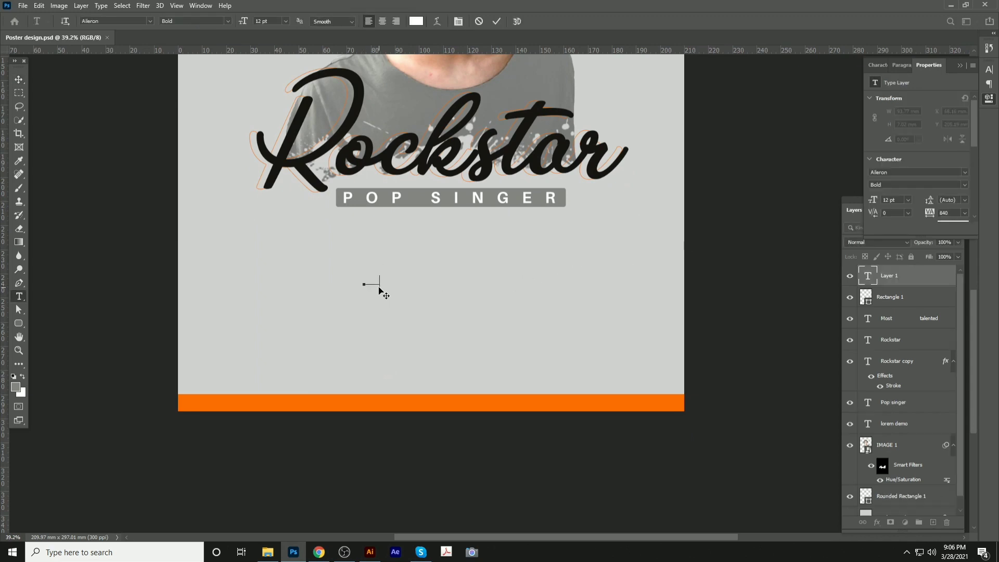
{"action": "type", "text": "AGSH7889"}
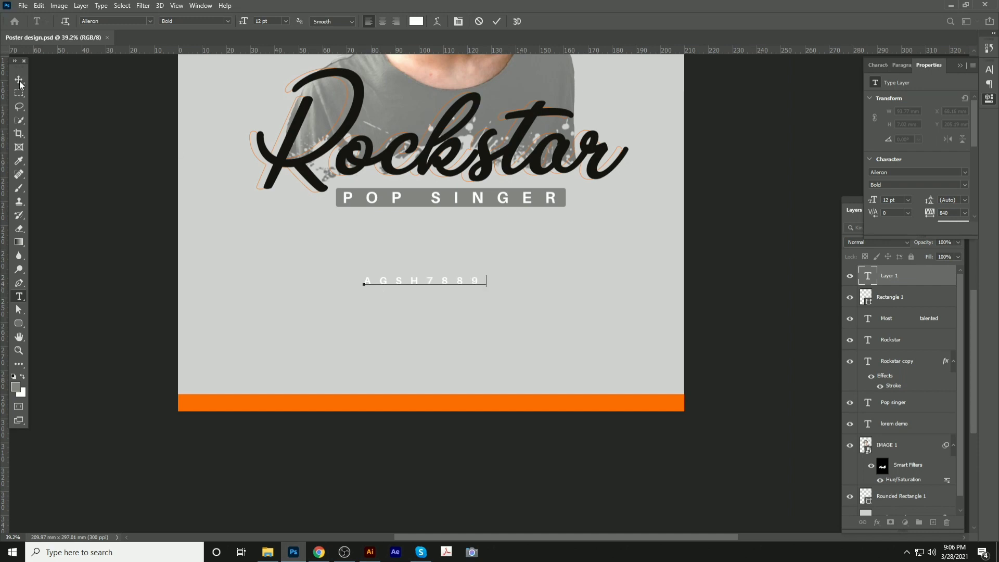
{"action": "left_click", "coordinate": [19, 80]}
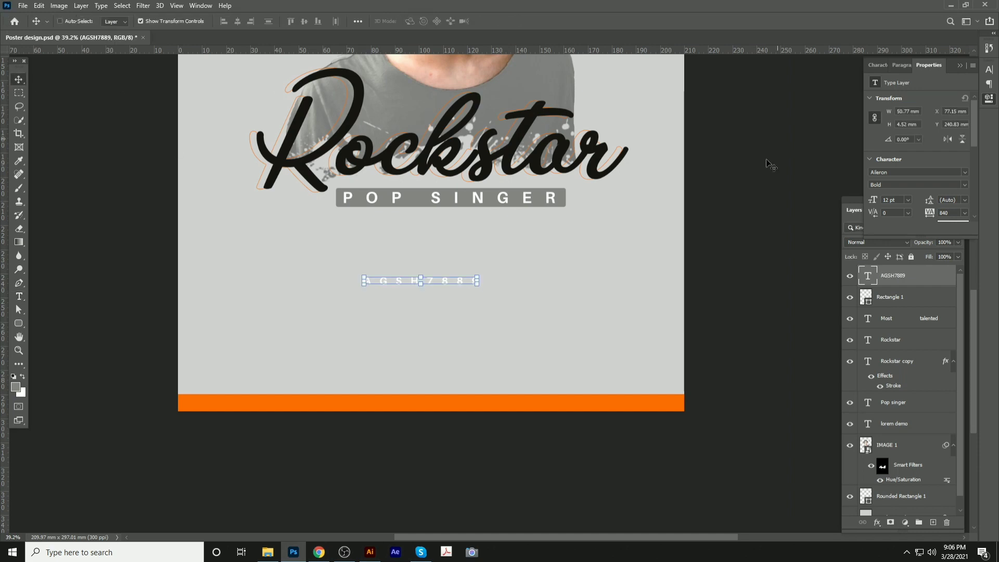
Set AGSH7889 to 24 pt with tracking 0
{"action": "left_click", "coordinate": [878, 65]}
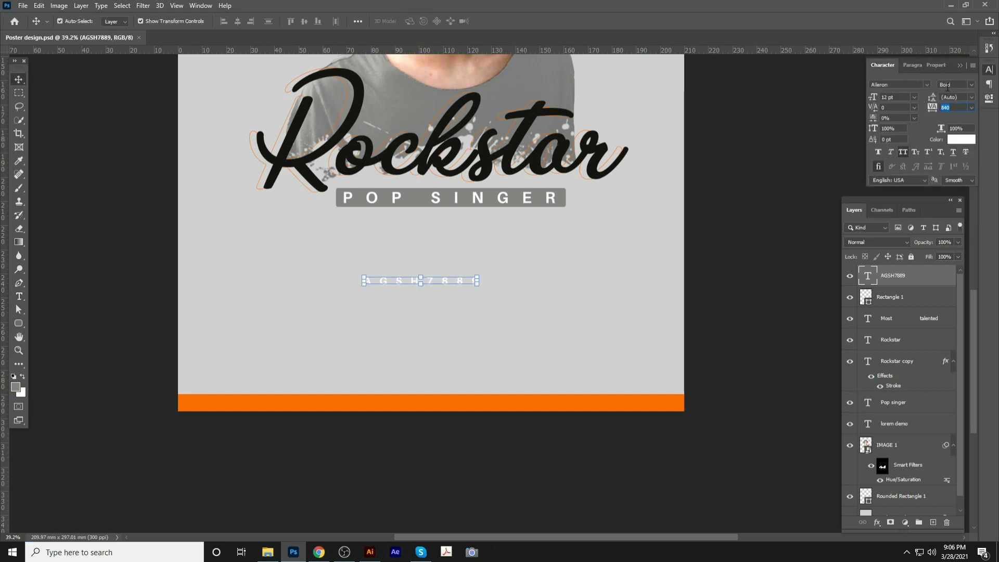
{"action": "left_click", "coordinate": [914, 98]}
{"action": "left_click", "coordinate": [900, 186]}
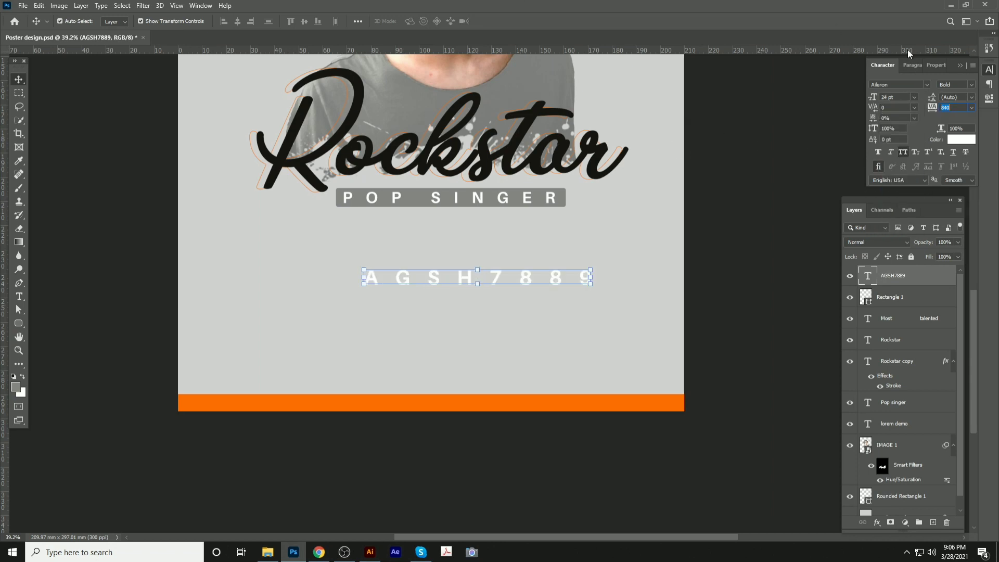
{"action": "left_click", "coordinate": [971, 107]}
{"action": "left_click", "coordinate": [960, 168]}
Enlarge AGSH7889, centre it horizontally on the poster, and save
{"action": "left_click_drag", "start_coordinate": [478, 287], "coordinate": [563, 353]}
{"action": "key", "text": "Return"}
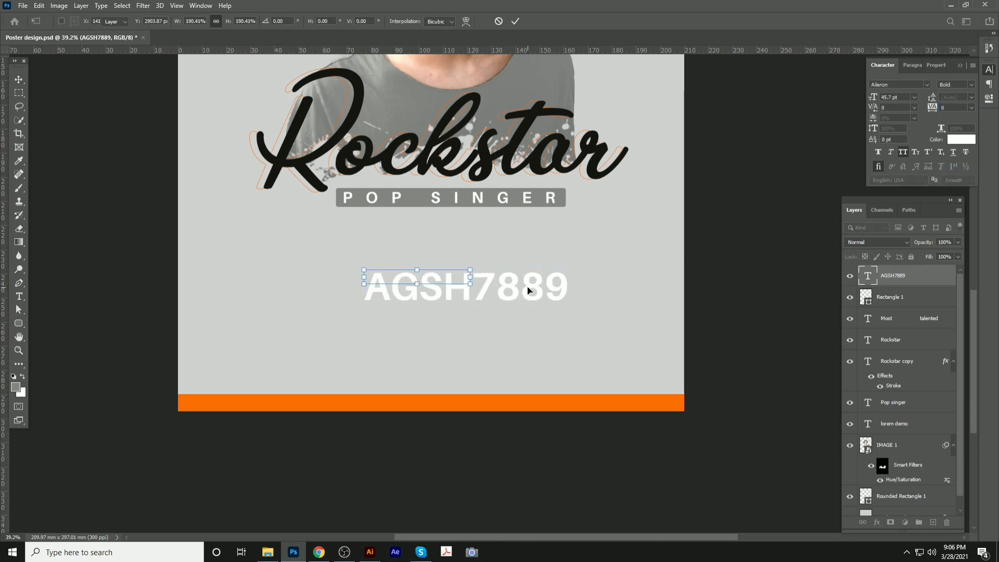
{"action": "key", "text": "ctrl+a"}
{"action": "left_click", "coordinate": [237, 21]}
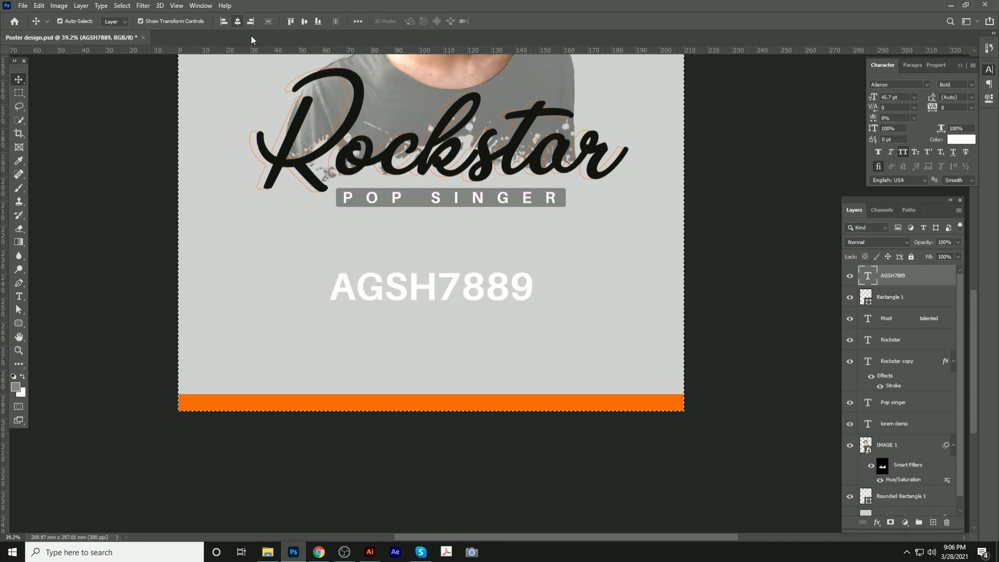
{"action": "key", "text": "ctrl+d"}
{"action": "key", "text": "ctrl+s"}
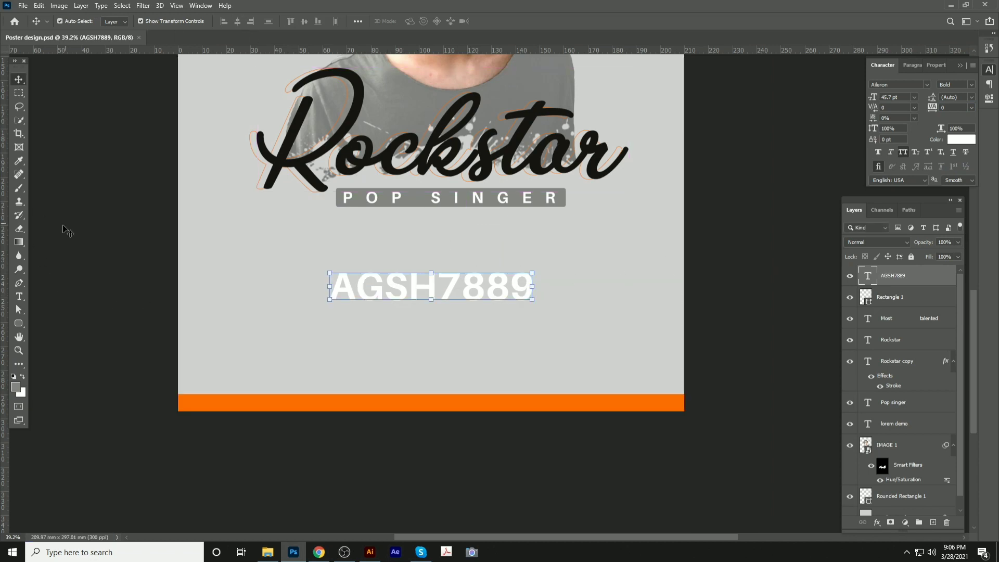
Fill AGSH7889 with Rockstar's near-black #161512 and nudge it upward
{"action": "left_click", "coordinate": [16, 387]}
{"action": "left_click", "coordinate": [294, 143]}
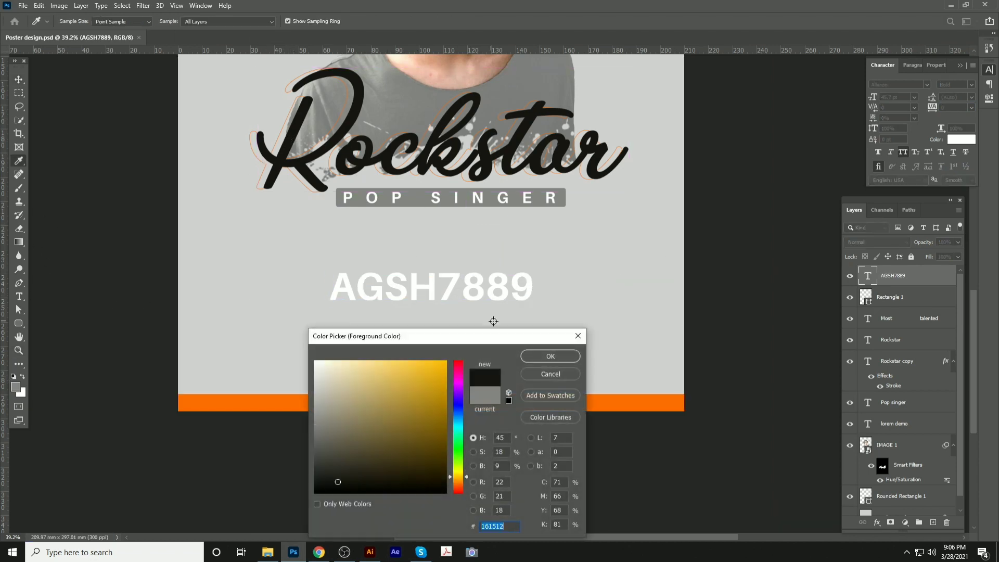
{"action": "left_click", "coordinate": [551, 356]}
{"action": "key", "text": "v"}
{"action": "key", "text": "alt+BackSpace"}
{"action": "key", "text": "shift+Up"}
{"action": "key", "text": "shift+Up"}
{"action": "key", "text": "shift+Up"}
{"action": "key", "text": "shift+Up"}
{"action": "key", "text": "shift+Up"}
{"action": "key", "text": "shift+Up"}
{"action": "key", "text": "shift+Up"}
{"action": "key", "text": "shift+Up"}
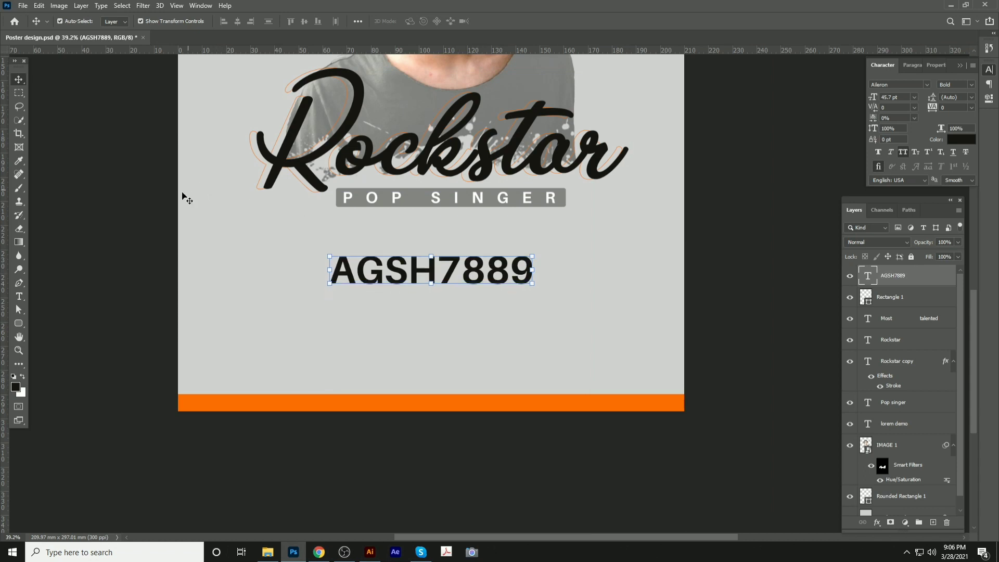
{"action": "left_click", "coordinate": [157, 202]}
{"action": "scroll", "coordinate": [474, 275], "scroll_direction": "up", "scroll_amount": 3}
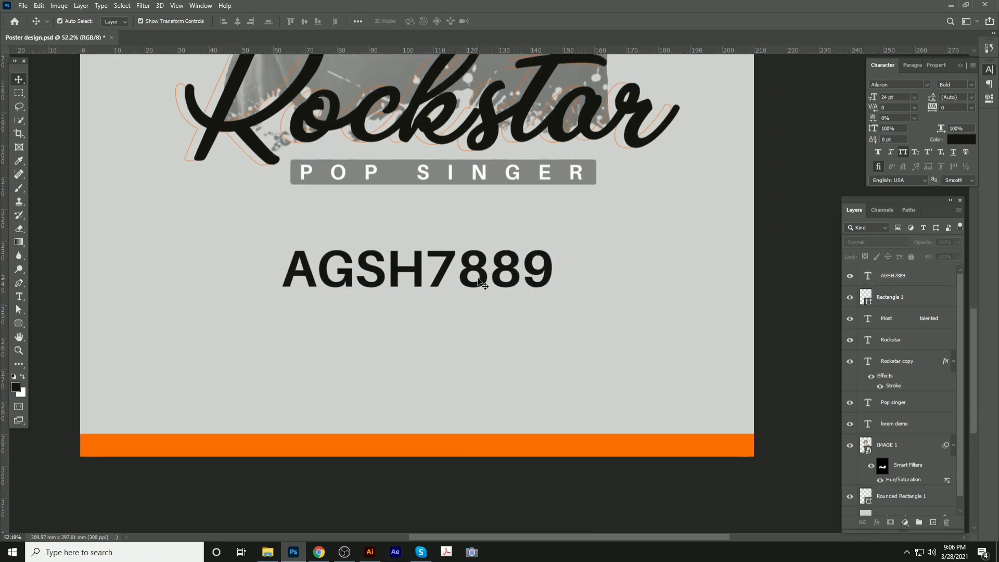
{"action": "left_click", "coordinate": [482, 284]}
{"action": "scroll", "coordinate": [480, 281], "scroll_direction": "up", "scroll_amount": 3}
{"action": "scroll", "coordinate": [480, 278], "scroll_direction": "down", "scroll_amount": 1}
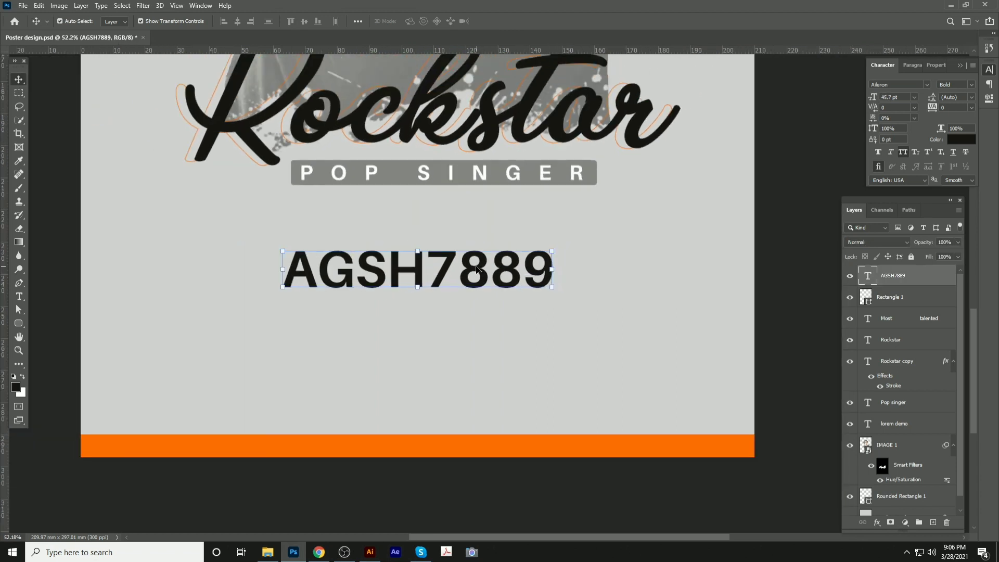
Edit the heading to AGSH7.8, centre it under POP SINGER, and save
{"action": "key", "text": "t"}
{"action": "left_click", "coordinate": [460, 262]}
{"action": "type", "text": "."}
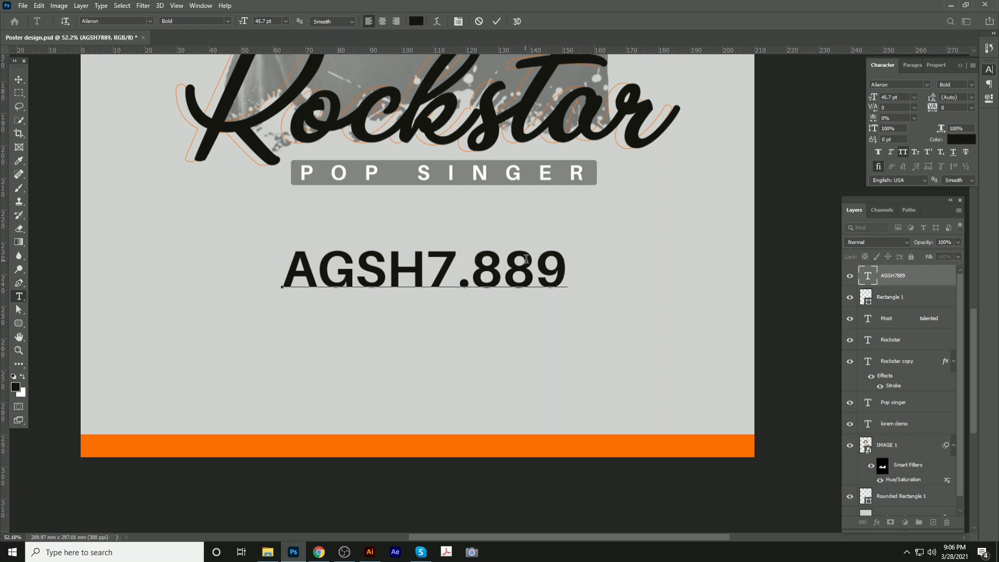
{"action": "key", "text": "Right"}
{"action": "key", "text": "shift+Right"}
{"action": "key", "text": "shift+Right"}
{"action": "key", "text": "BackSpace"}
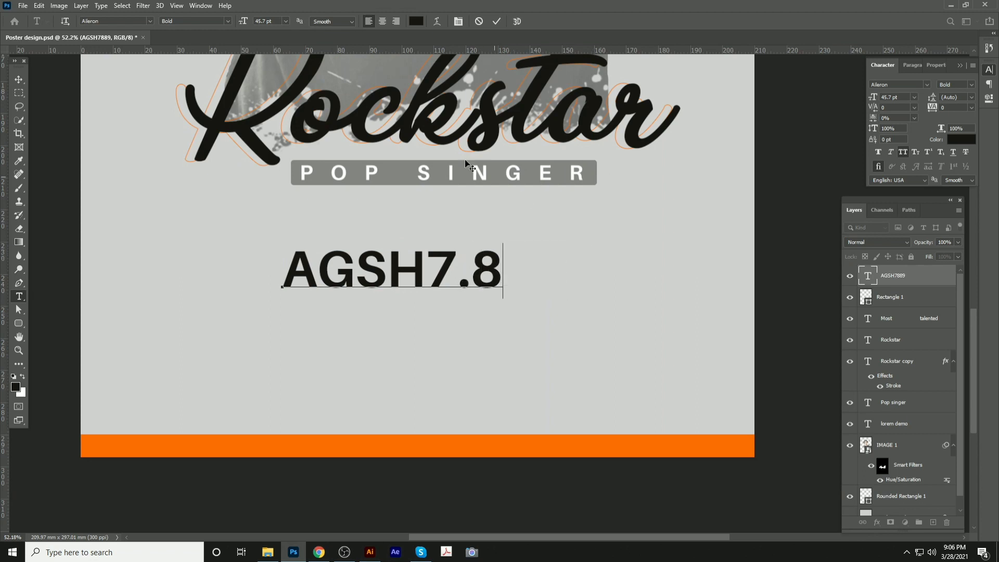
{"action": "left_click", "coordinate": [19, 79]}
{"action": "left_click_drag", "start_coordinate": [446, 286], "coordinate": [531, 255]}
{"action": "key", "text": "ctrl+s"}
Colour 7.8 orange #ff6d00, save, and place a POP SINGER copy below the heading
{"action": "key", "text": "t"}
{"action": "left_click", "coordinate": [15, 387]}
{"action": "left_click", "coordinate": [156, 446]}
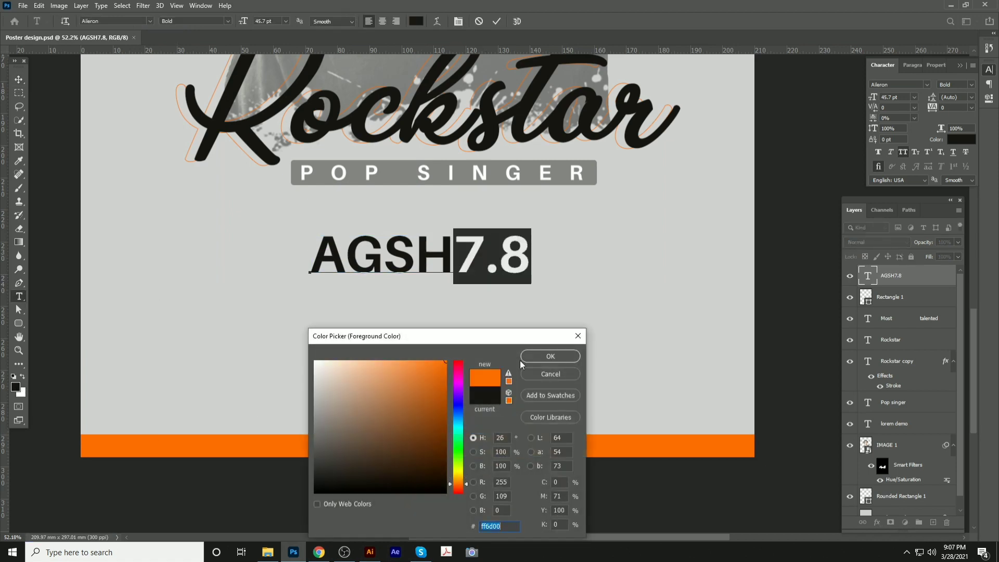
{"action": "left_click", "coordinate": [549, 355]}
{"action": "left_click", "coordinate": [19, 80]}
{"action": "key", "text": "ctrl+s"}
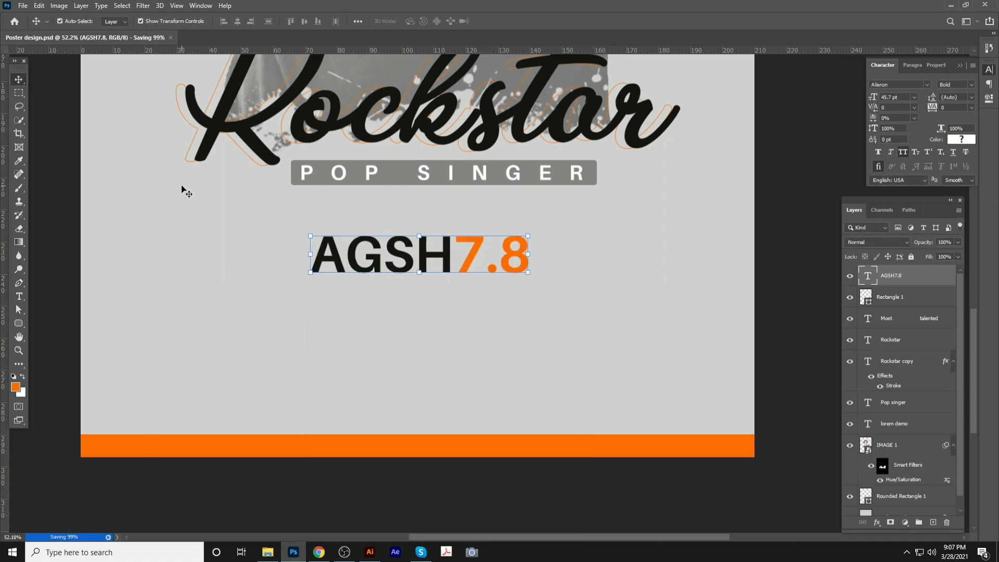
{"action": "left_click", "coordinate": [185, 191]}
{"action": "left_click_drag", "start_coordinate": [356, 174], "coordinate": [336, 301], "text": "alt"}
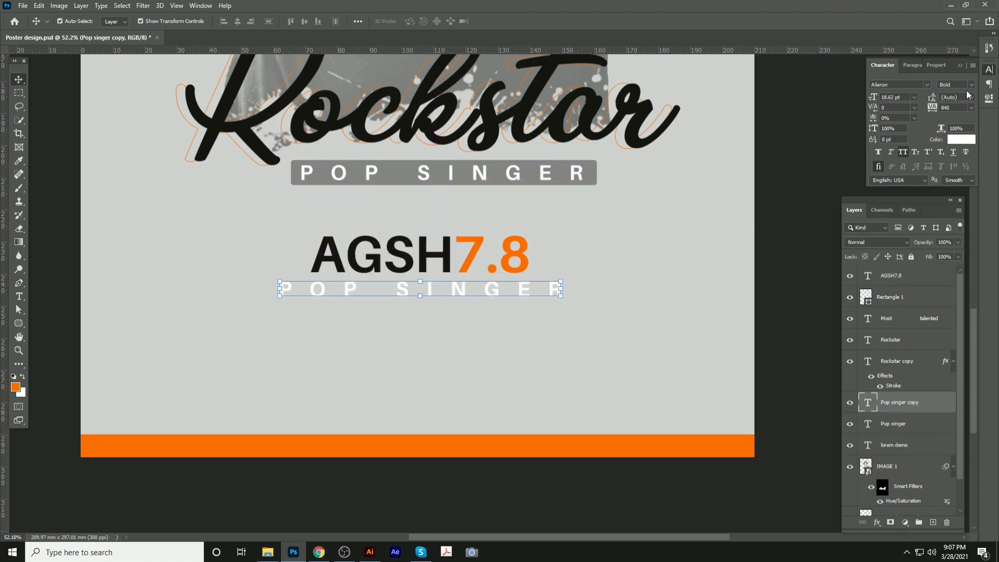
Make the POP SINGER copy Regular weight and shrink it to about 12 pt
{"action": "left_click", "coordinate": [969, 94]}
{"action": "left_click", "coordinate": [968, 140]}
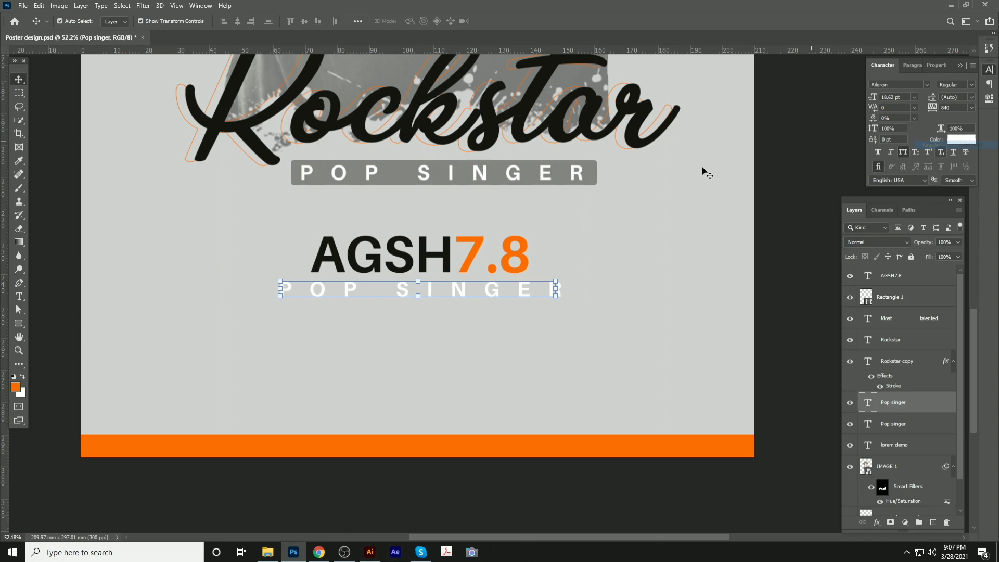
{"action": "left_click", "coordinate": [555, 282]}
{"action": "left_click_drag", "start_coordinate": [562, 279], "coordinate": [479, 290]}
{"action": "key", "text": "Return"}
Centre the smaller POP SINGER copy horizontally on the poster
{"action": "key", "text": "ctrl+a"}
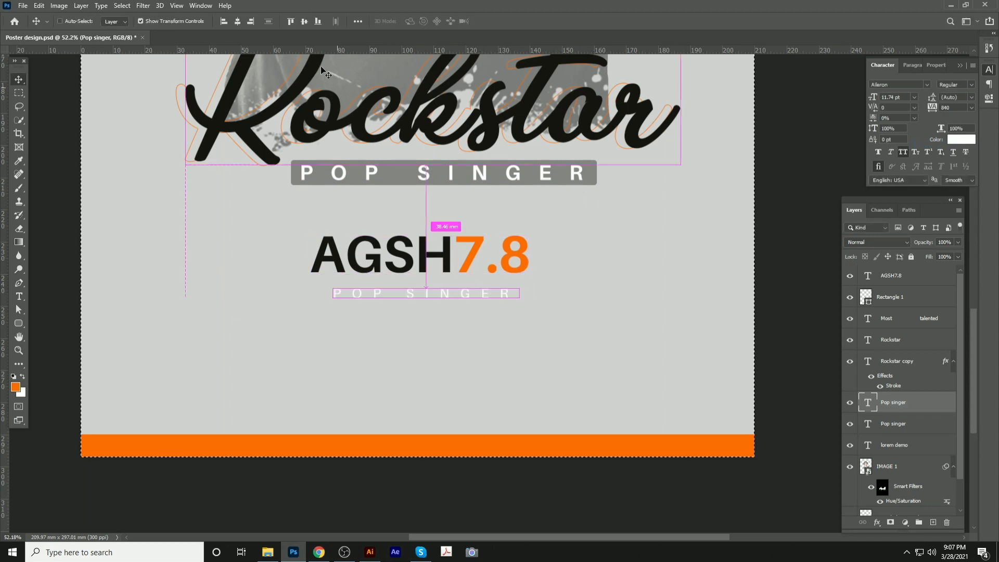
{"action": "left_click", "coordinate": [240, 21]}
{"action": "key", "text": "ctrl+d"}
{"action": "left_click", "coordinate": [590, 211]}
{"action": "scroll", "coordinate": [403, 208], "scroll_direction": "down", "scroll_amount": 11}
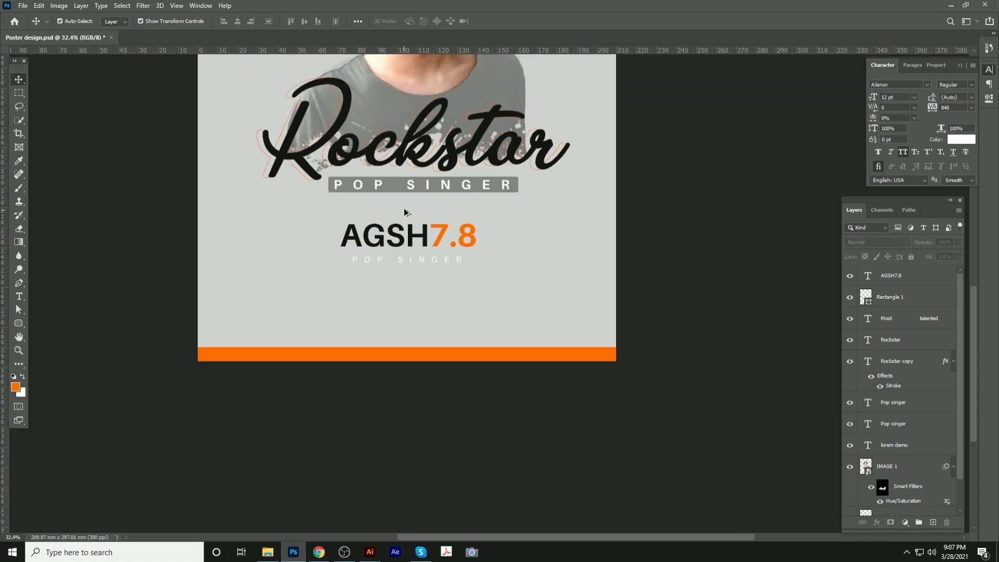
{"action": "scroll", "coordinate": [415, 210], "scroll_direction": "down", "scroll_amount": 1}
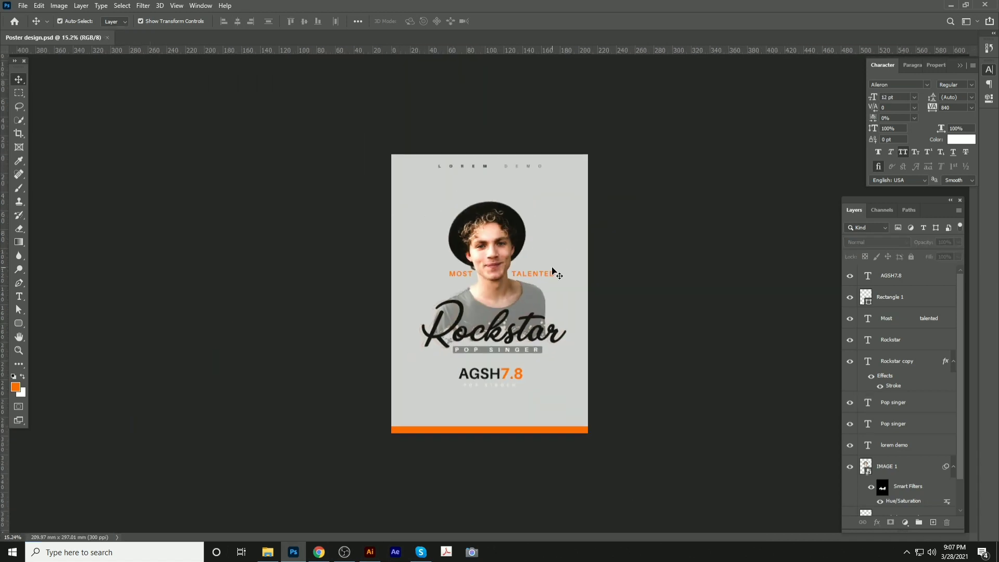
{"action": "scroll", "coordinate": [505, 283], "scroll_direction": "up", "scroll_amount": 3}
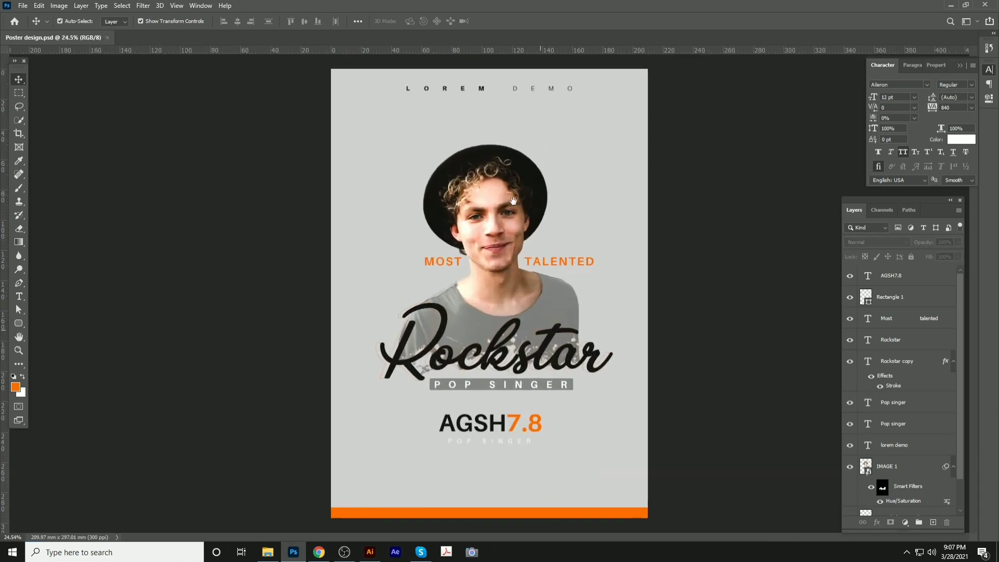
{"action": "scroll", "coordinate": [553, 309], "scroll_direction": "up", "scroll_amount": 2}
{"action": "left_click_drag", "start_coordinate": [553, 310], "coordinate": [554, 150]}
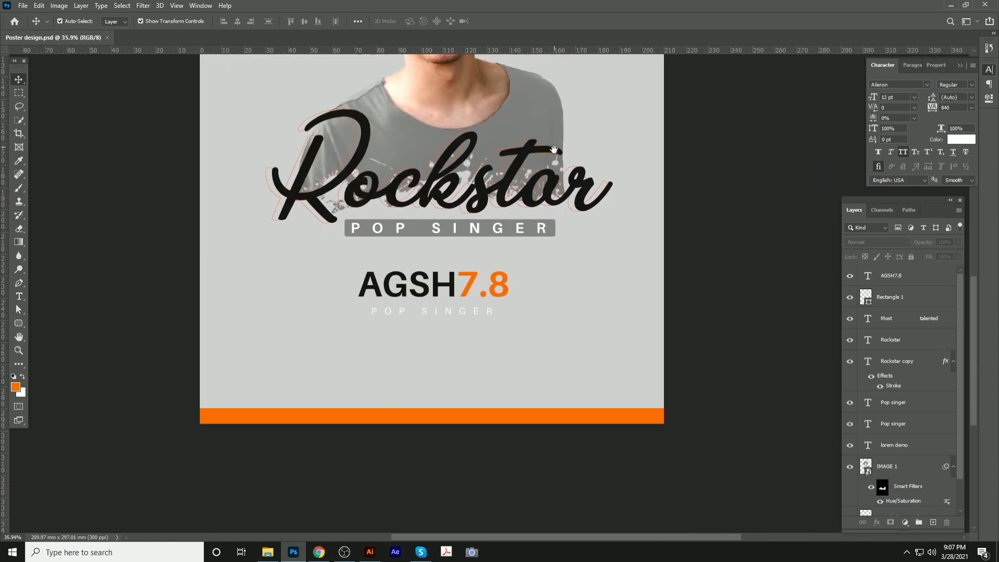
{"action": "left_click", "coordinate": [449, 157]}
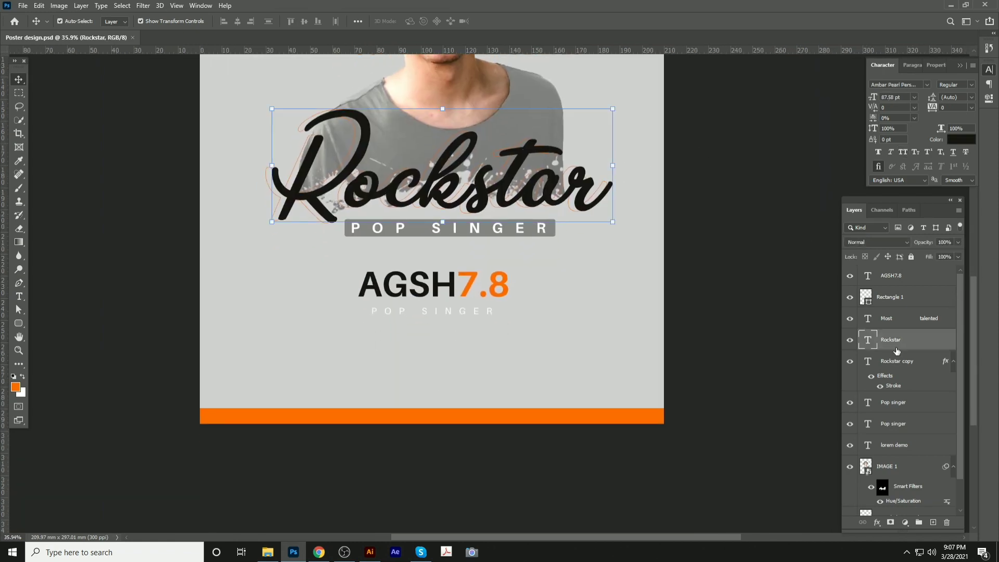
Give Rockstar a 5 px white Stroke layer style and save the poster
{"action": "double_click", "coordinate": [916, 347]}
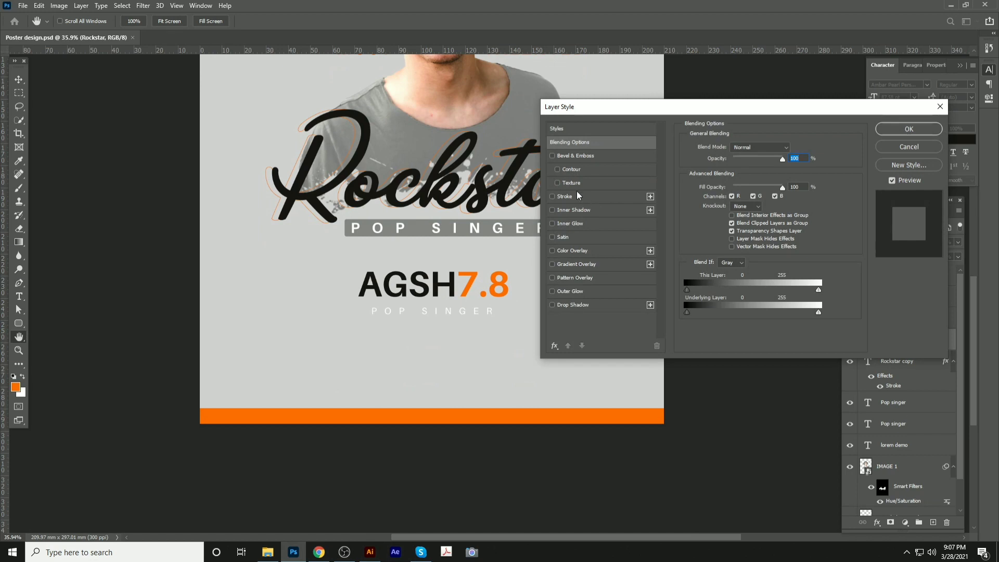
{"action": "left_click", "coordinate": [576, 196]}
{"action": "left_click", "coordinate": [708, 222]}
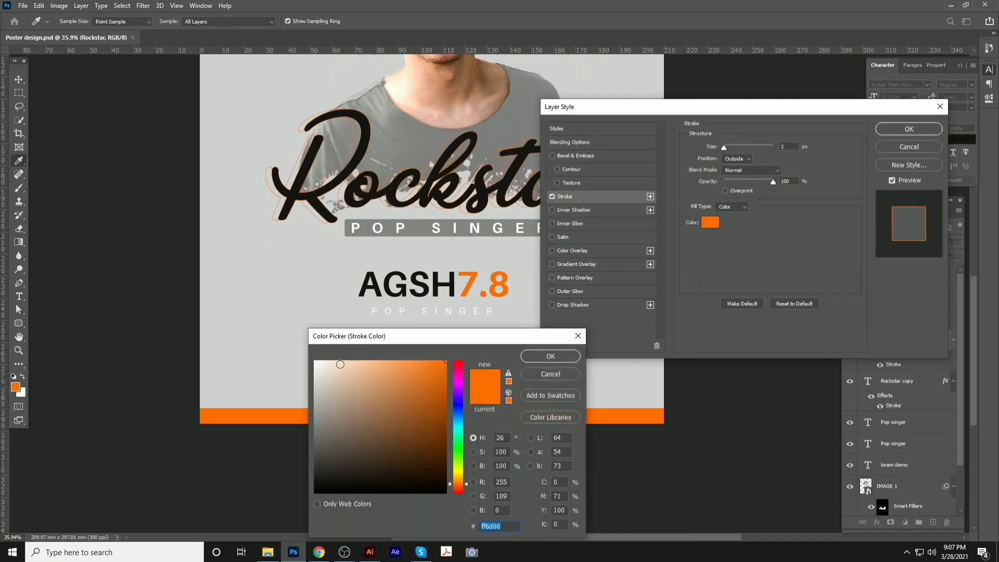
{"action": "left_click_drag", "start_coordinate": [339, 385], "coordinate": [305, 306]}
{"action": "left_click", "coordinate": [546, 358]}
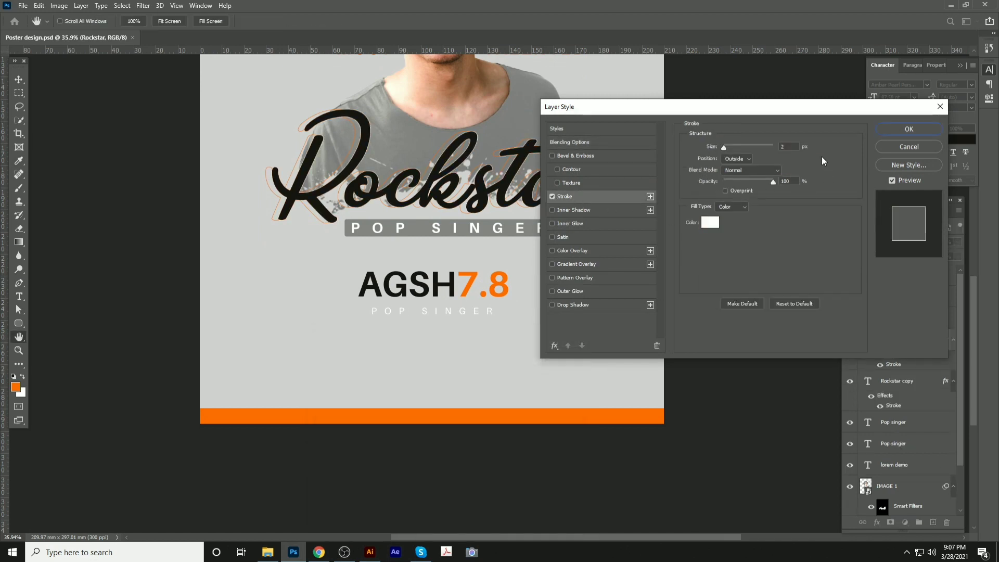
{"action": "key", "text": "Up"}
{"action": "key", "text": "Up"}
{"action": "key", "text": "Up"}
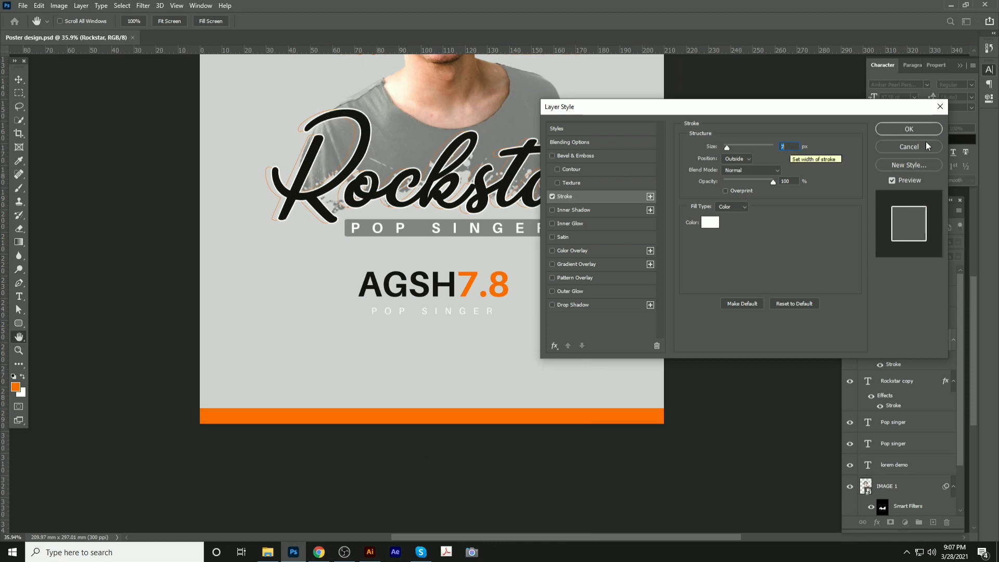
{"action": "left_click", "coordinate": [885, 129]}
{"action": "key", "text": "v"}
{"action": "key", "text": "ctrl+0"}
{"action": "scroll", "coordinate": [647, 193], "scroll_direction": "down", "scroll_amount": 3}
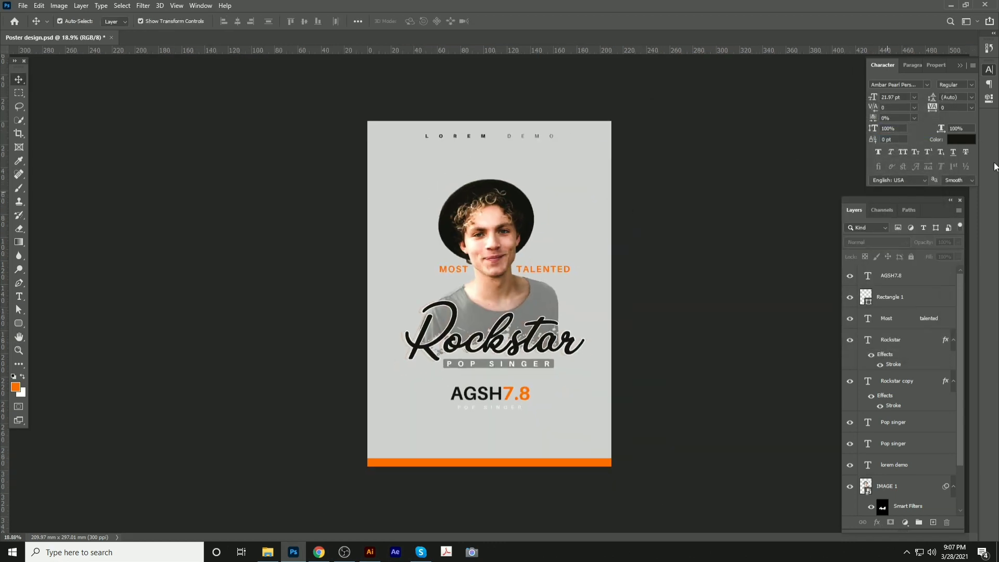
{"action": "key", "text": "ctrl+s"}
Delete the orange Rectangle 1 bar and duplicate the IMAGE 1 portrait layer
{"action": "left_click_drag", "start_coordinate": [495, 465], "coordinate": [498, 508]}
{"action": "key", "text": "Delete"}
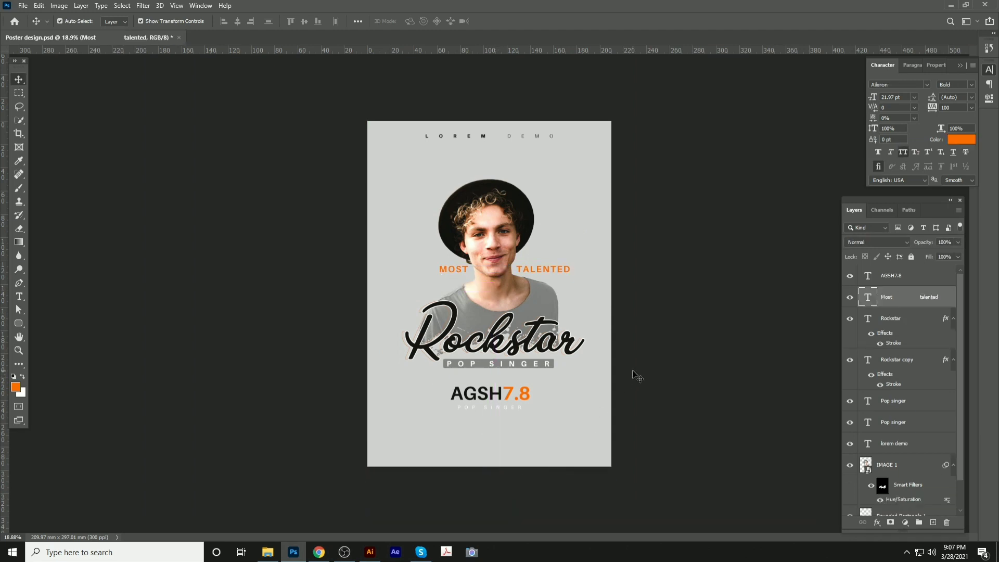
{"action": "left_click", "coordinate": [633, 373]}
{"action": "scroll", "coordinate": [482, 284], "scroll_direction": "up", "scroll_amount": 4}
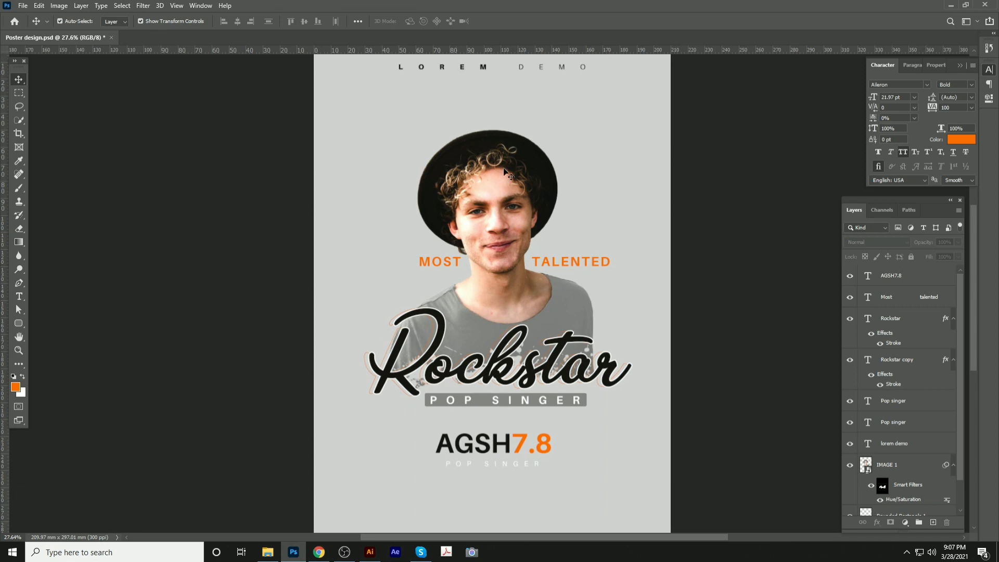
{"action": "scroll", "coordinate": [405, 251], "scroll_direction": "down", "scroll_amount": 4}
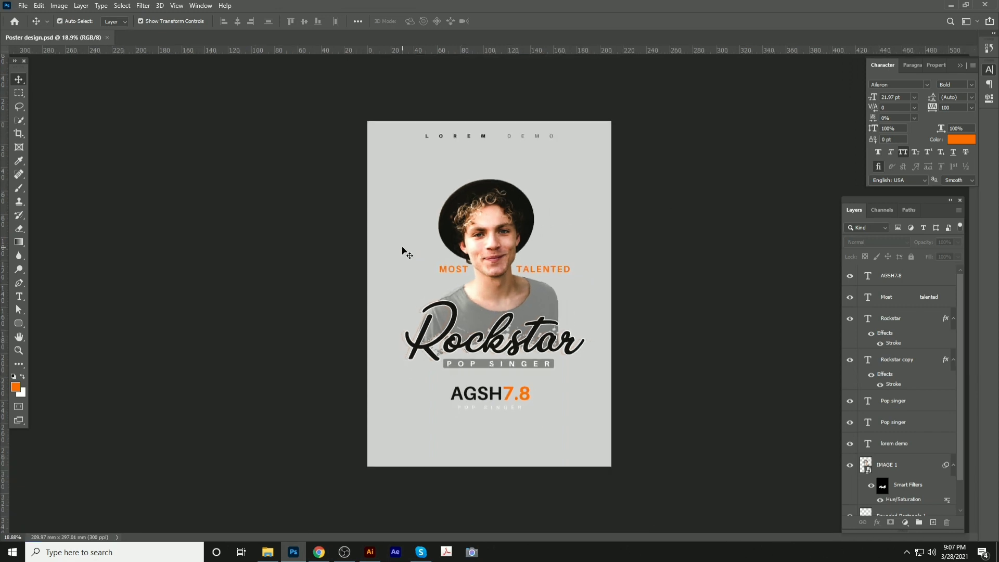
{"action": "left_click", "coordinate": [503, 191], "text": "ctrl"}
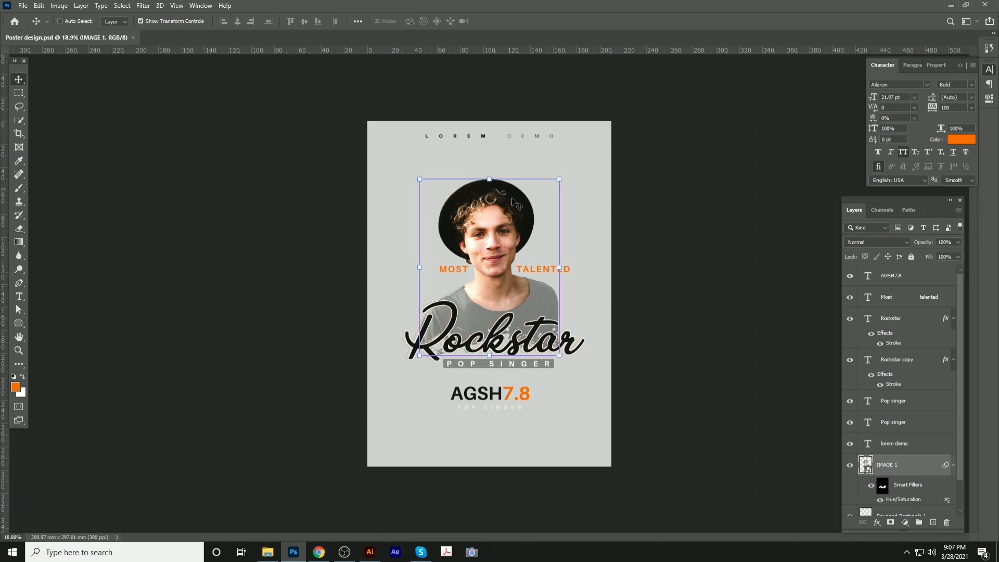
{"action": "key", "text": "ctrl+j"}
Enlarge the IMAGE 1 copy, place it below IMAGE 1 at 38% opacity, and reposition it
{"action": "key", "text": "ctrl+t"}
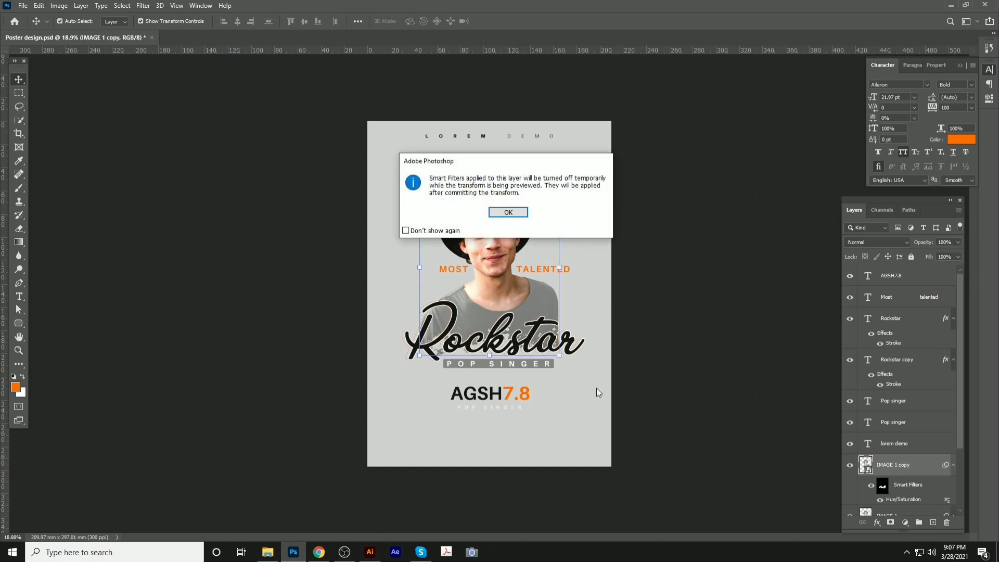
{"action": "left_click", "coordinate": [508, 212]}
{"action": "left_click_drag", "start_coordinate": [559, 355], "coordinate": [677, 456]}
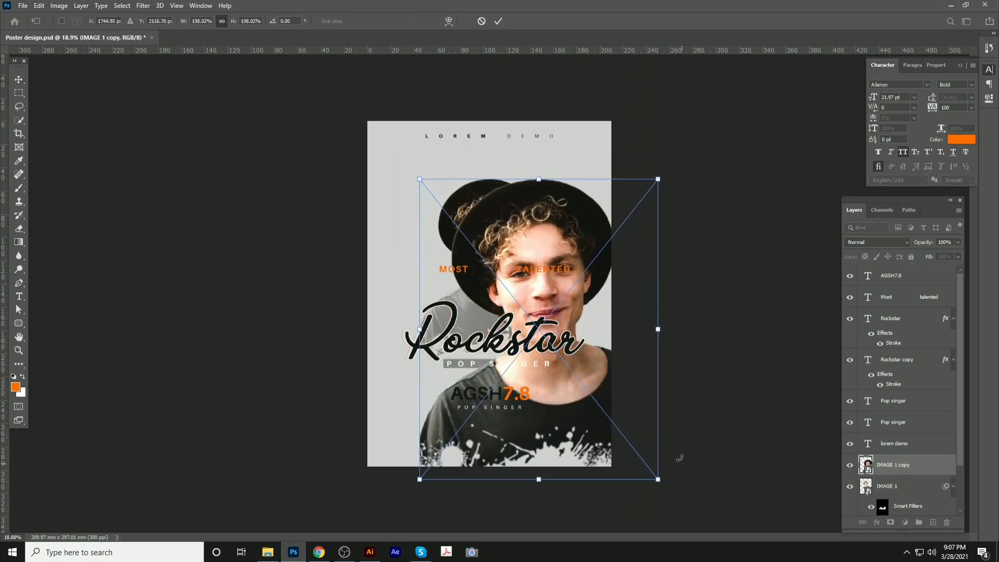
{"action": "key", "text": "Return"}
{"action": "left_click_drag", "start_coordinate": [564, 227], "coordinate": [533, 215]}
{"action": "key", "text": "ctrl+["}
{"action": "key", "text": "ctrl+["}
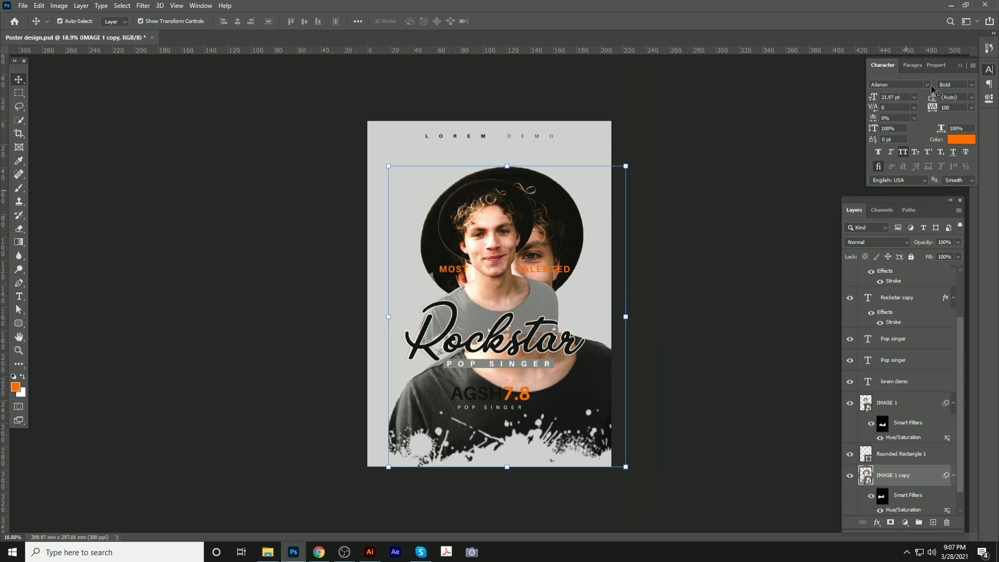
{"action": "left_click_drag", "start_coordinate": [909, 246], "coordinate": [896, 245]}
{"action": "left_click_drag", "start_coordinate": [577, 217], "coordinate": [555, 143]}
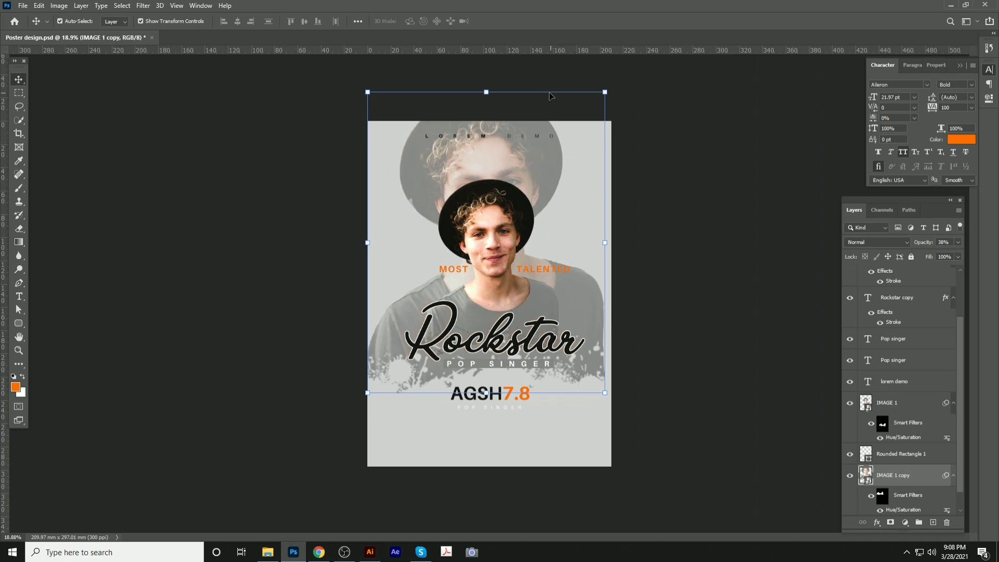
{"action": "left_click_drag", "start_coordinate": [550, 96], "coordinate": [542, 227]}
Save, then set the faded portrait copy's blend mode to Soft Light
{"action": "key", "text": "ctrl+s"}
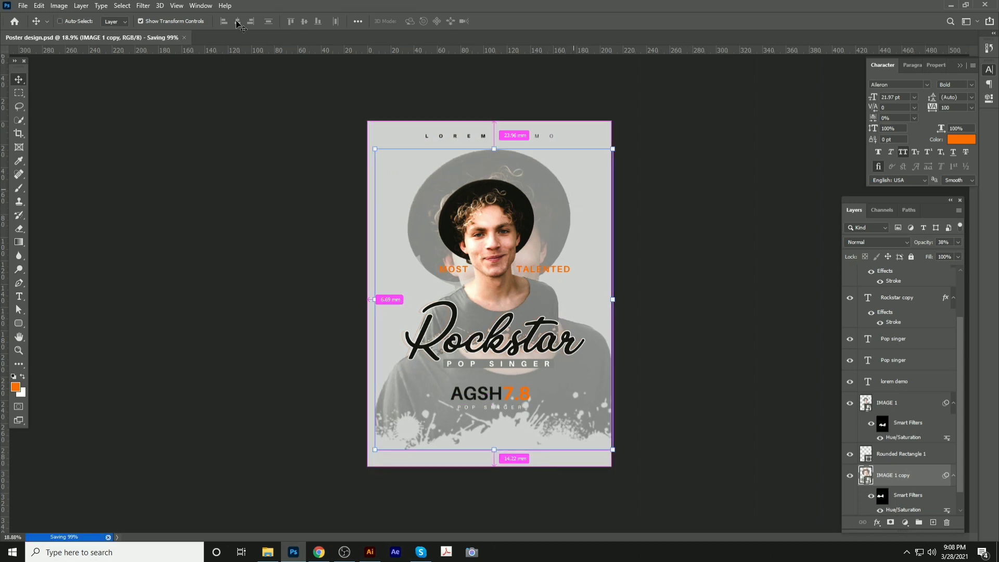
{"action": "left_click", "coordinate": [877, 242]}
{"action": "left_click", "coordinate": [876, 244]}
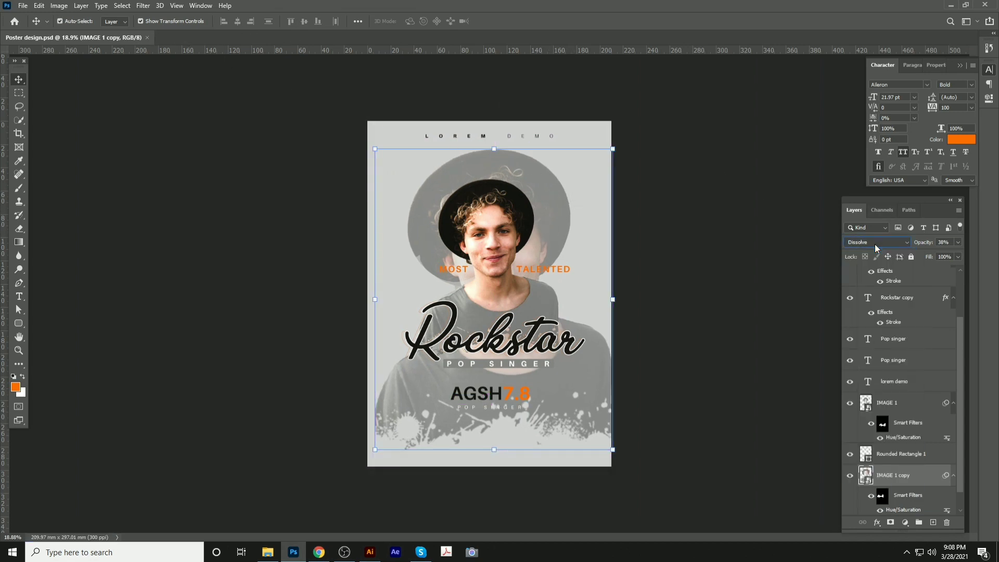
{"action": "scroll", "coordinate": [875, 245], "scroll_direction": "down", "scroll_amount": 4}
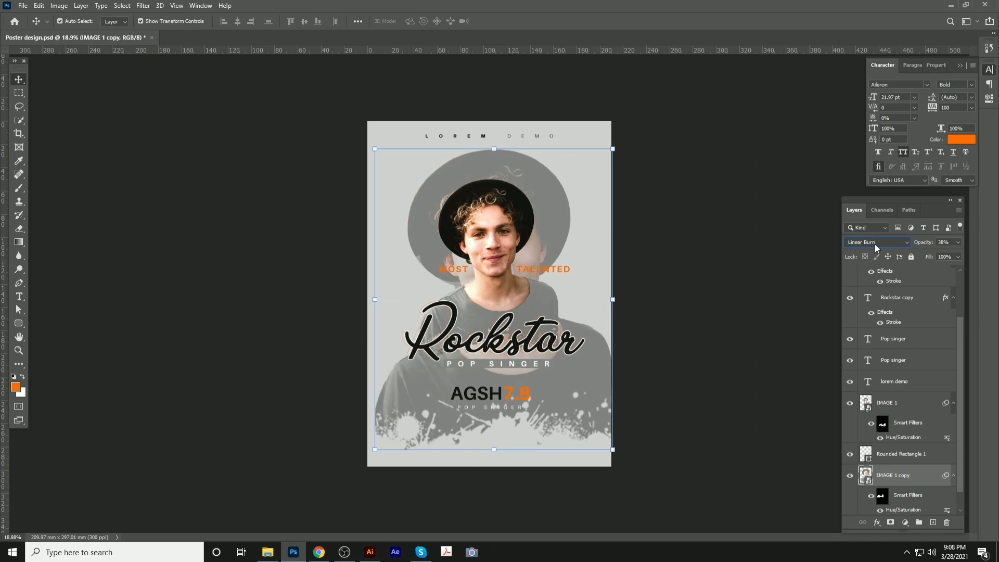
{"action": "scroll", "coordinate": [875, 244], "scroll_direction": "down", "scroll_amount": 4}
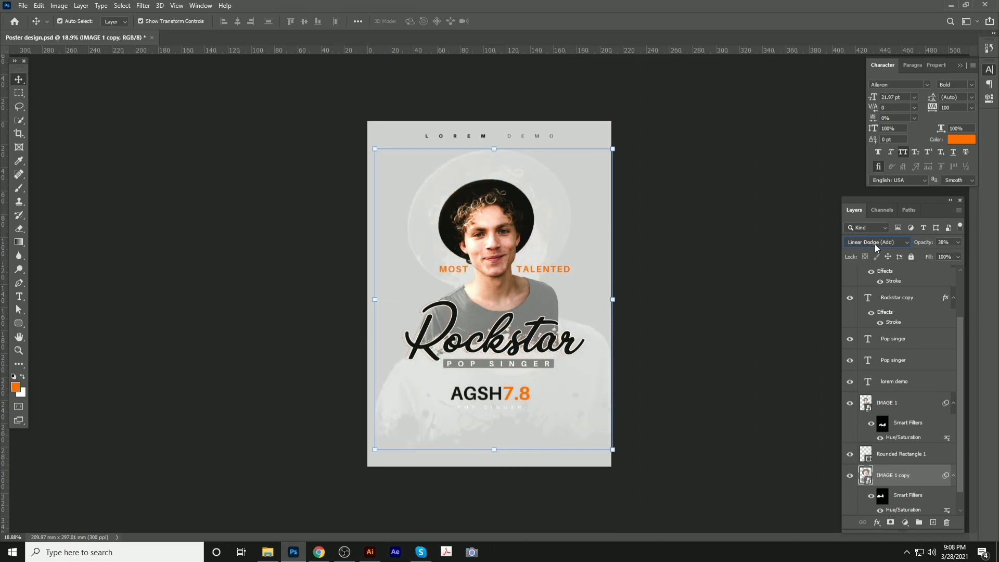
{"action": "scroll", "coordinate": [875, 244], "scroll_direction": "down", "scroll_amount": 2}
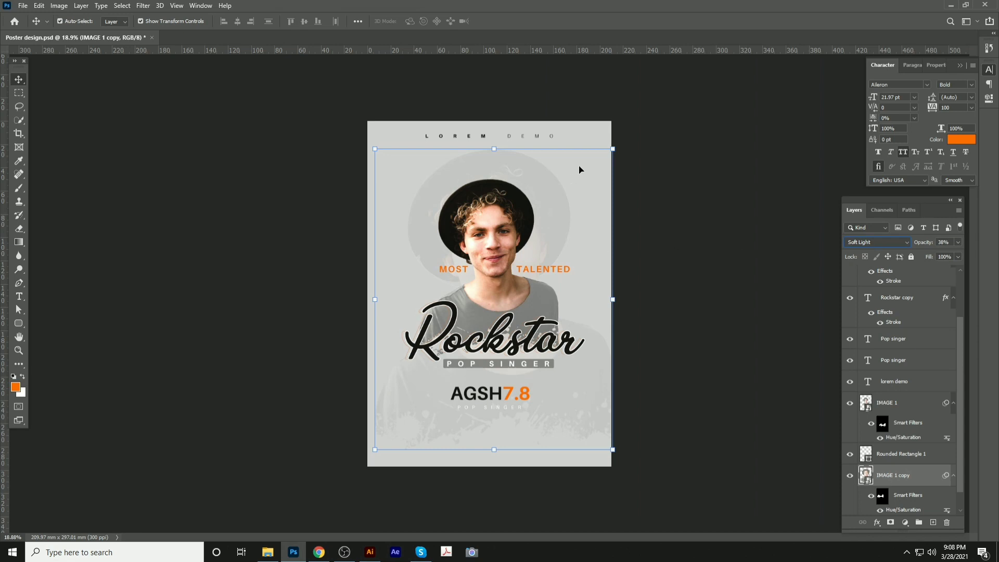
Scale the portrait copy to about 233% to cover the poster, and save
{"action": "left_click_drag", "start_coordinate": [587, 148], "coordinate": [590, 185]}
{"action": "left_click", "coordinate": [508, 212]}
{"action": "left_click_drag", "start_coordinate": [562, 149], "coordinate": [480, 169]}
{"action": "left_click_drag", "start_coordinate": [542, 385], "coordinate": [636, 513]}
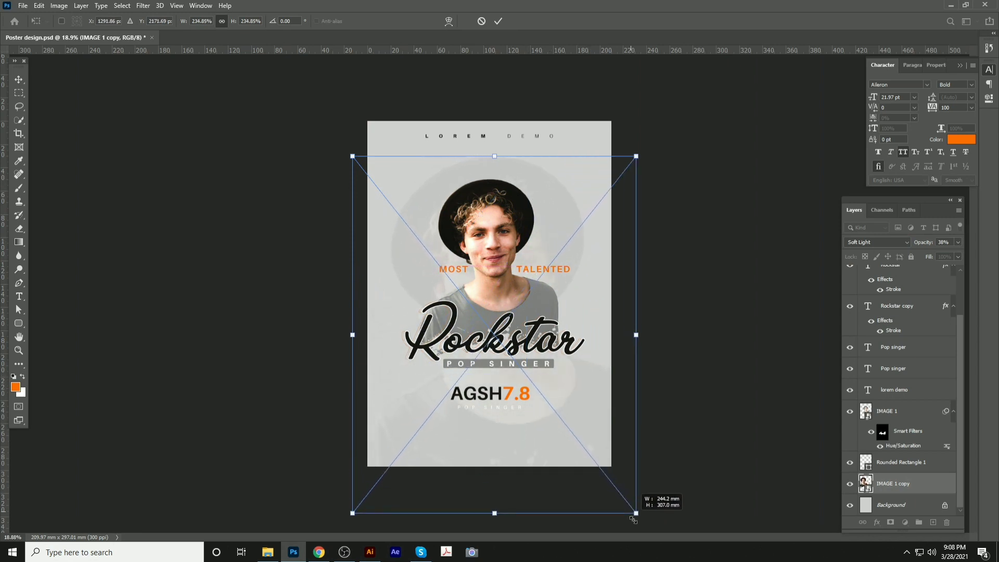
{"action": "left_click_drag", "start_coordinate": [617, 460], "coordinate": [560, 273]}
{"action": "key", "text": "Return"}
{"action": "key", "text": "ctrl+s"}
Retype the Pop singer line under AGSH7.8 as STANDING PORT
{"action": "scroll", "coordinate": [550, 388], "scroll_direction": "up", "scroll_amount": 7}
{"action": "scroll", "coordinate": [490, 310], "scroll_direction": "up", "scroll_amount": 5}
{"action": "left_click", "coordinate": [477, 329]}
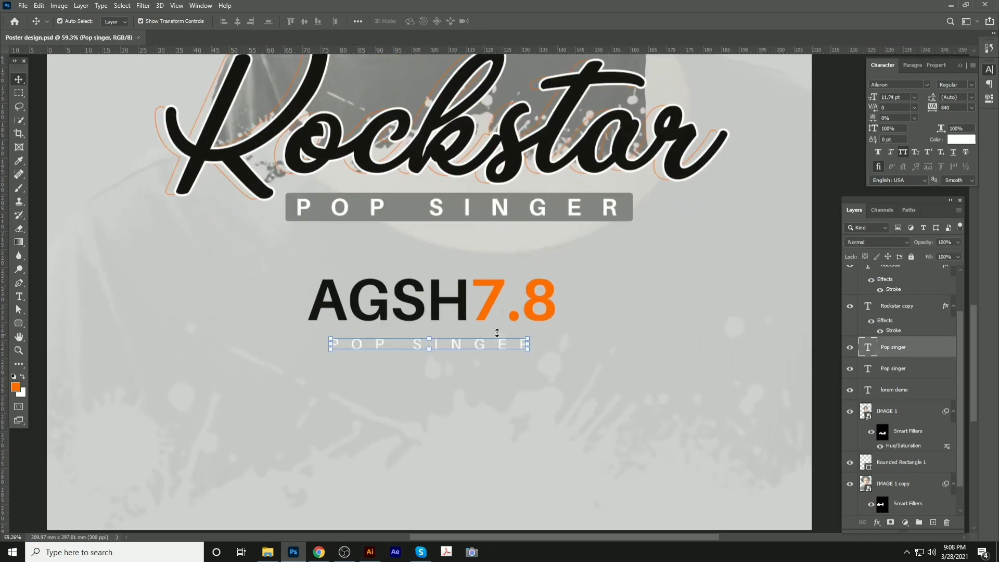
{"action": "double_click", "coordinate": [414, 346]}
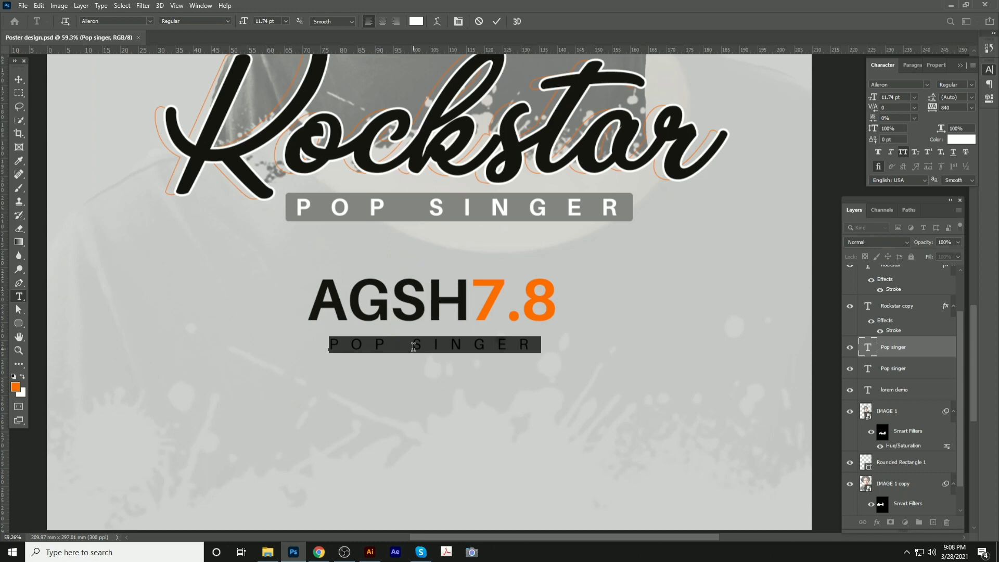
{"action": "type", "text": "S"}
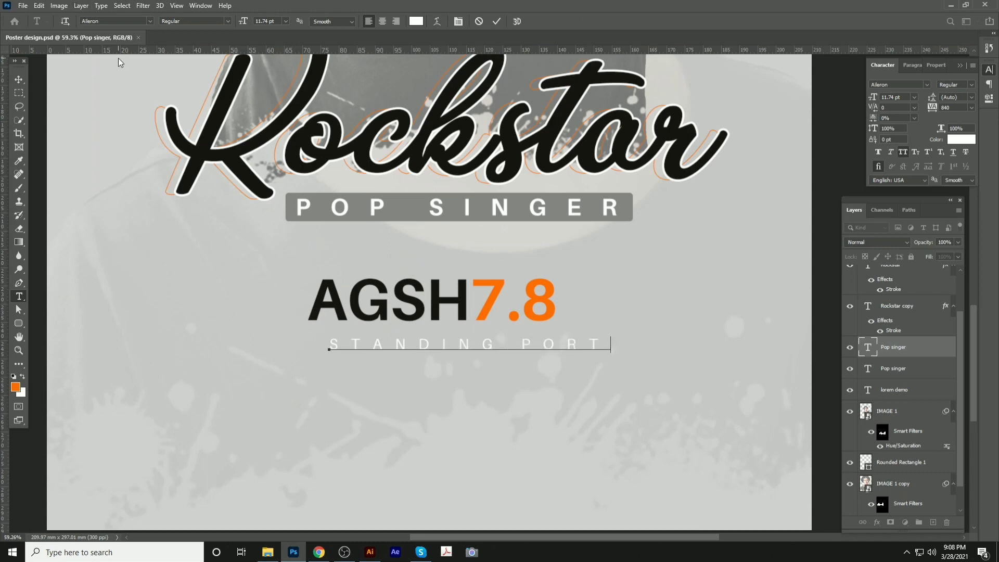
{"action": "left_click", "coordinate": [18, 79]}
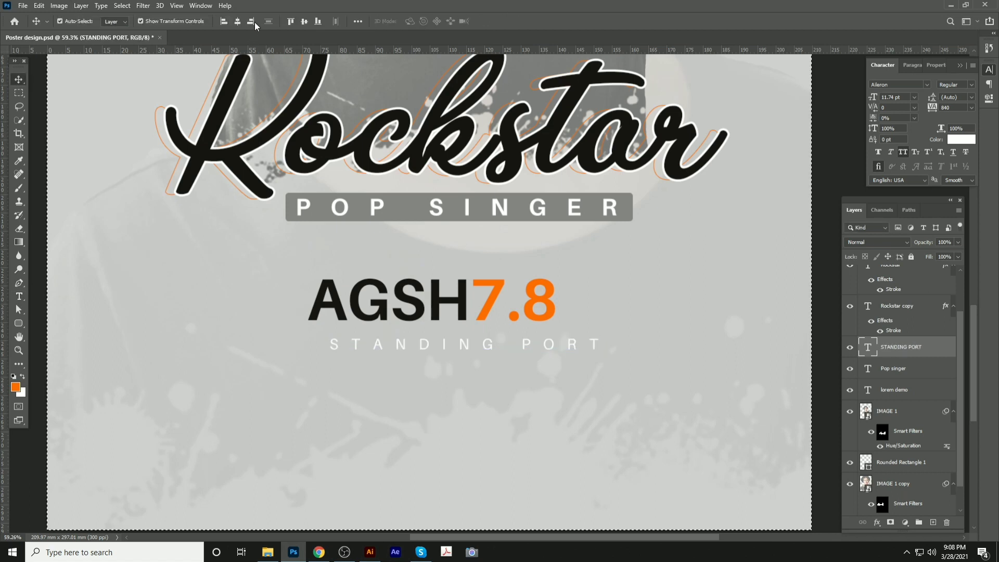
Centre STANDING PORT horizontally and fill it dark brown
{"action": "left_click", "coordinate": [224, 22]}
{"action": "left_click", "coordinate": [237, 21]}
{"action": "left_click_drag", "start_coordinate": [435, 294], "coordinate": [435, 293]}
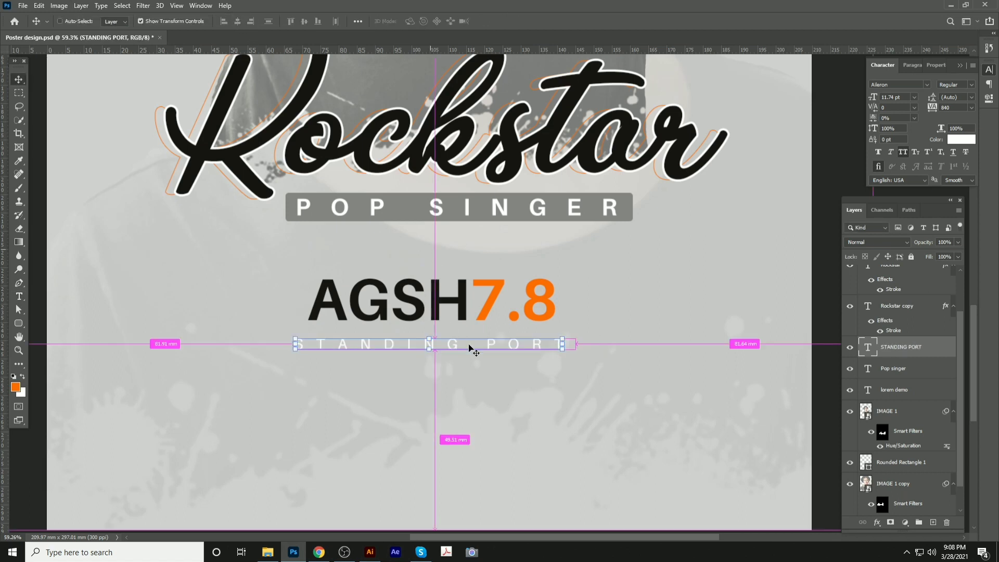
{"action": "left_click_drag", "start_coordinate": [470, 348], "coordinate": [470, 344]}
{"action": "left_click", "coordinate": [15, 388]}
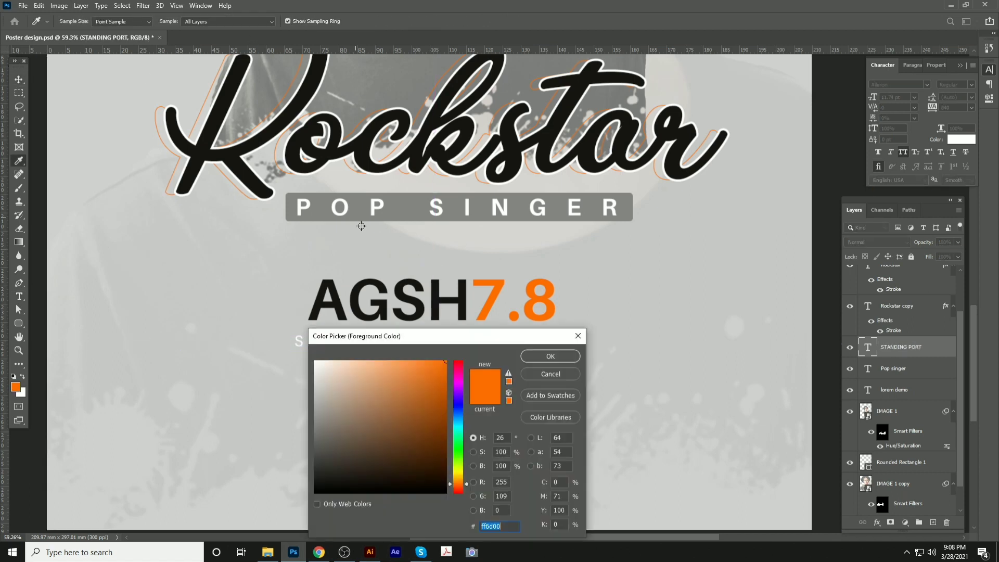
{"action": "left_click_drag", "start_coordinate": [424, 473], "coordinate": [440, 470]}
{"action": "left_click", "coordinate": [541, 359]}
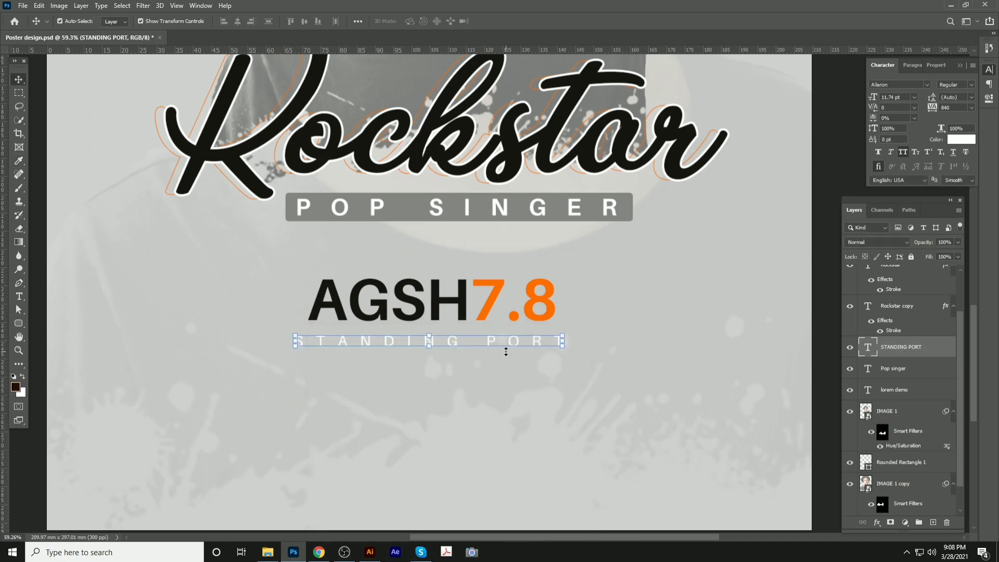
{"action": "key", "text": "alt+BackSpace"}
Switch to Chrome showing the Unsplash portrait page
{"action": "scroll", "coordinate": [392, 345], "scroll_direction": "down", "scroll_amount": 1}
{"action": "scroll", "coordinate": [392, 344], "scroll_direction": "down", "scroll_amount": 1}
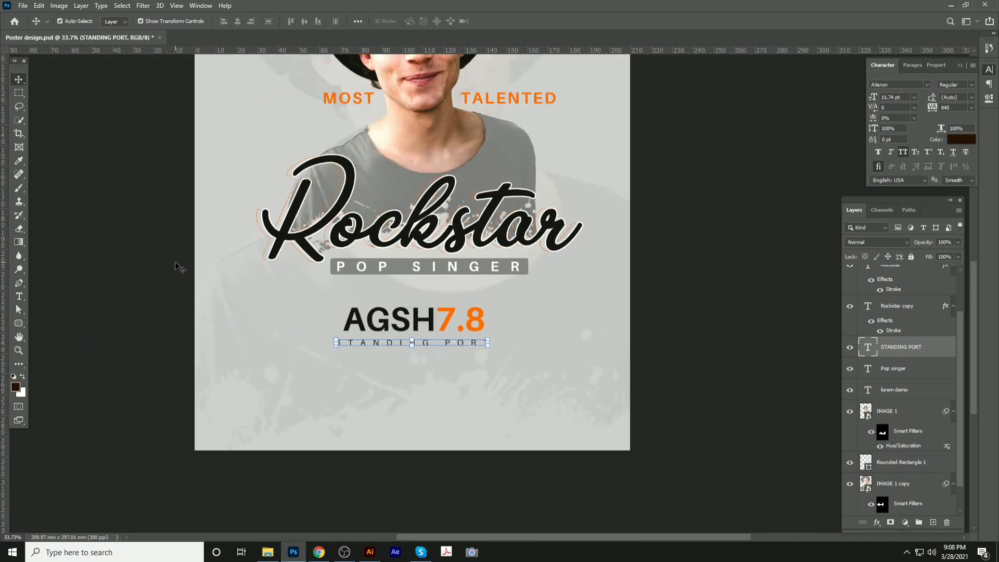
{"action": "left_click", "coordinate": [342, 411]}
{"action": "left_click", "coordinate": [320, 552]}
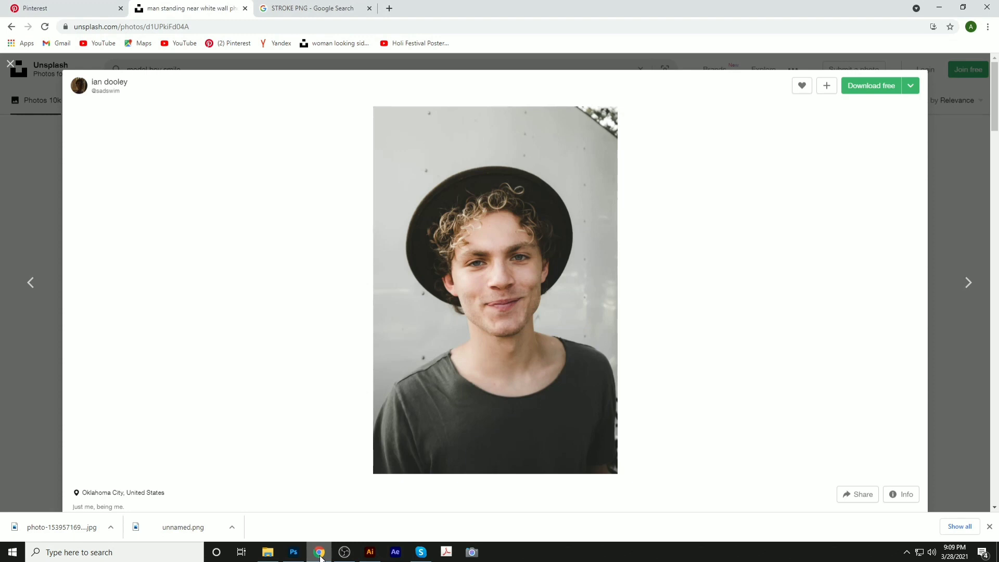
Search Google Images for 'YOUTUBE ICON' and save the YouTube logo image to disk
{"action": "left_click", "coordinate": [390, 9]}
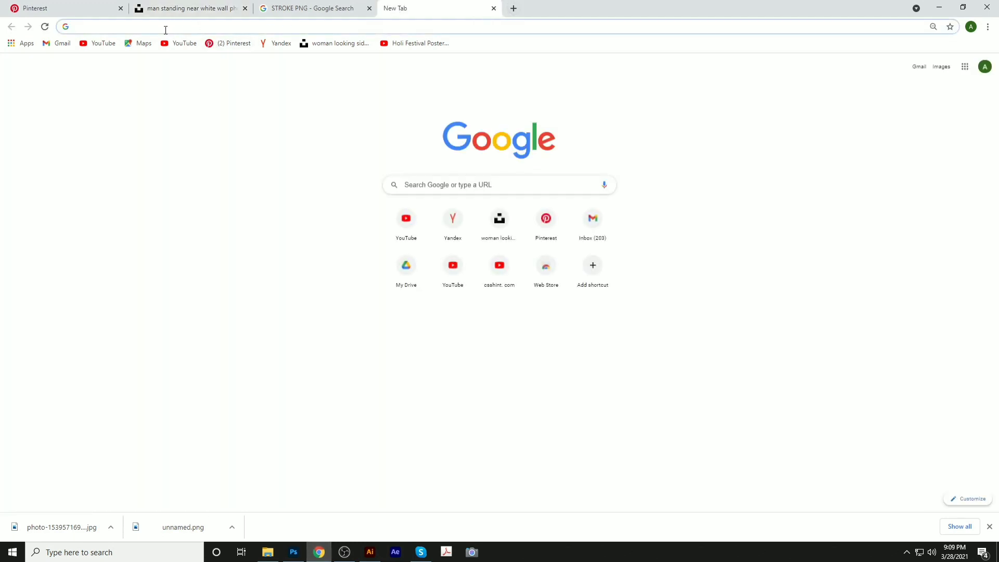
{"action": "type", "text": "YOU"}
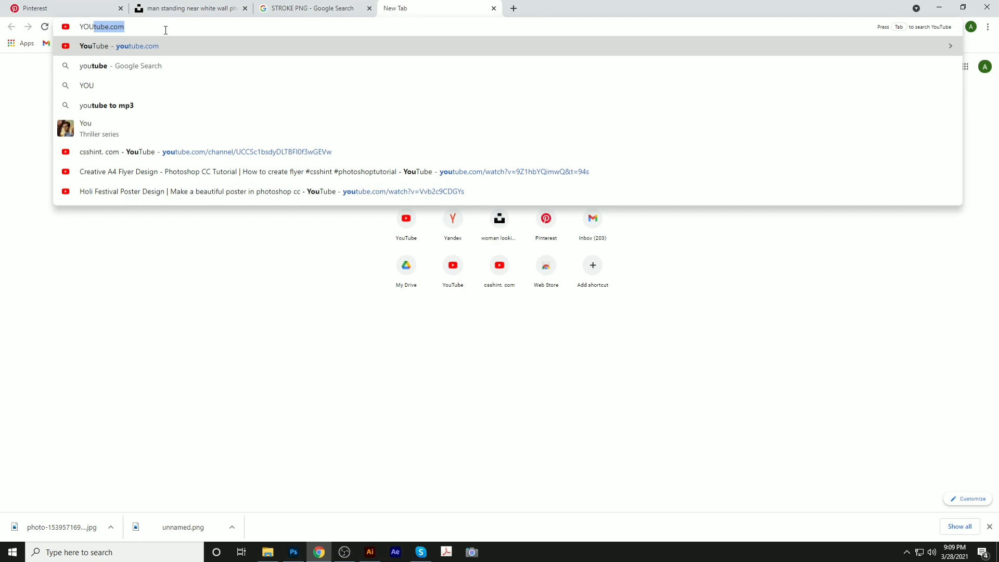
{"action": "type", "text": "TUBE ICON"}
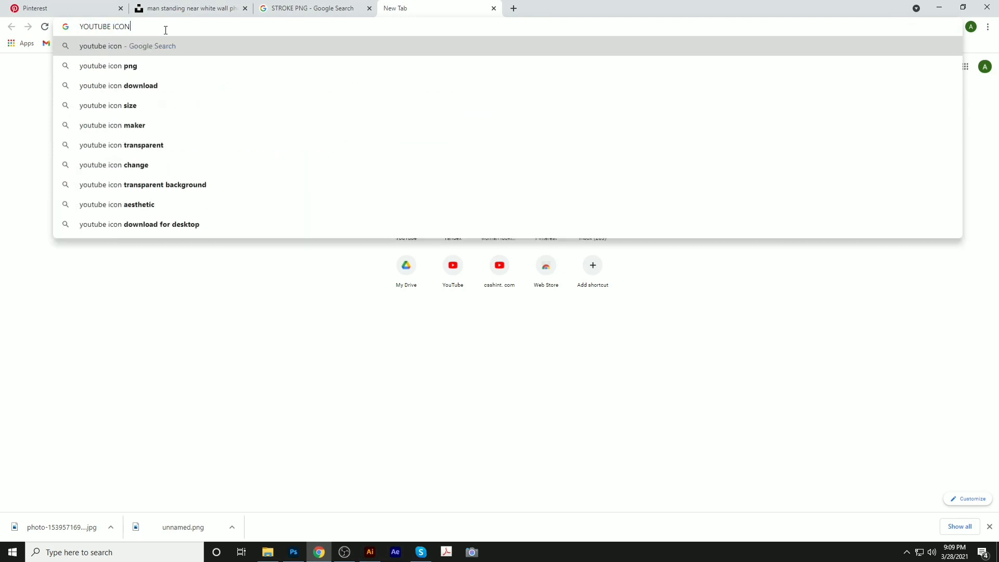
{"action": "key", "text": "Return"}
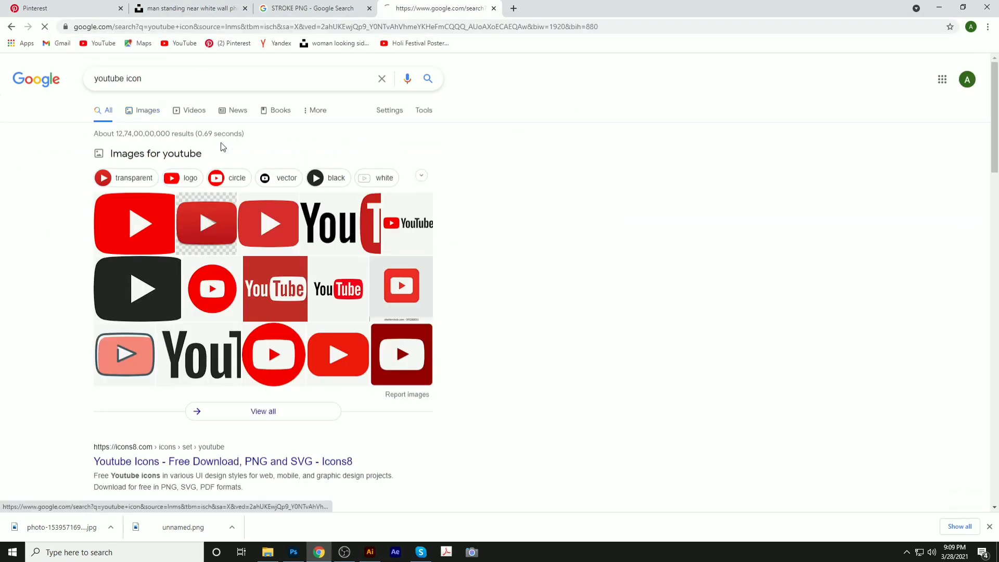
{"action": "left_click", "coordinate": [291, 225]}
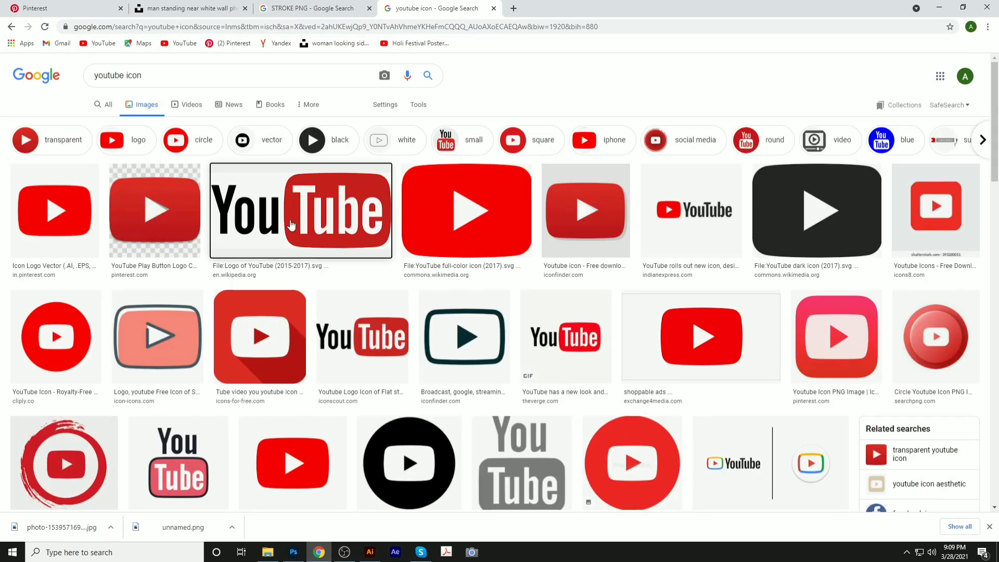
{"action": "right_click", "coordinate": [690, 140]}
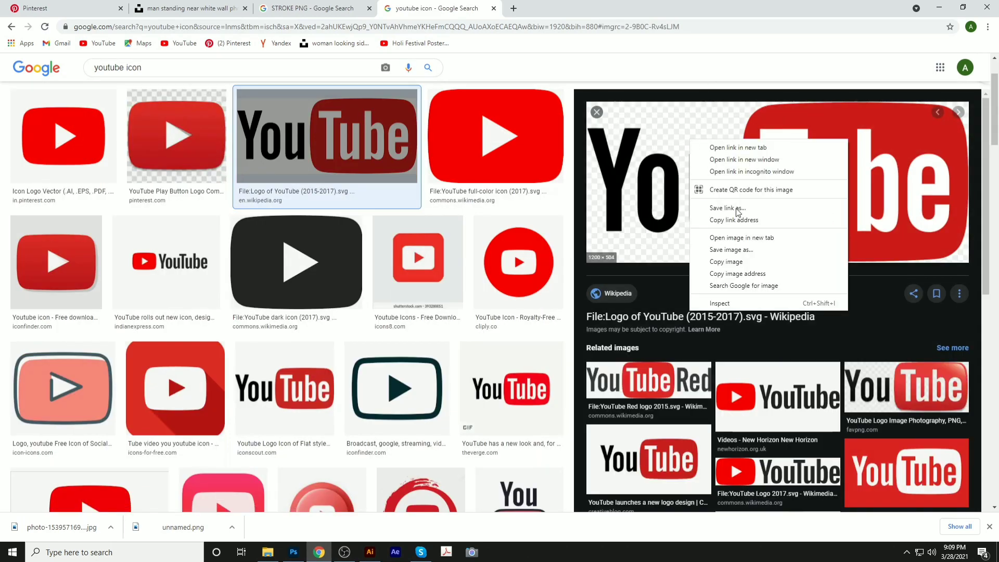
{"action": "left_click", "coordinate": [729, 249]}
{"action": "key", "text": "Return"}
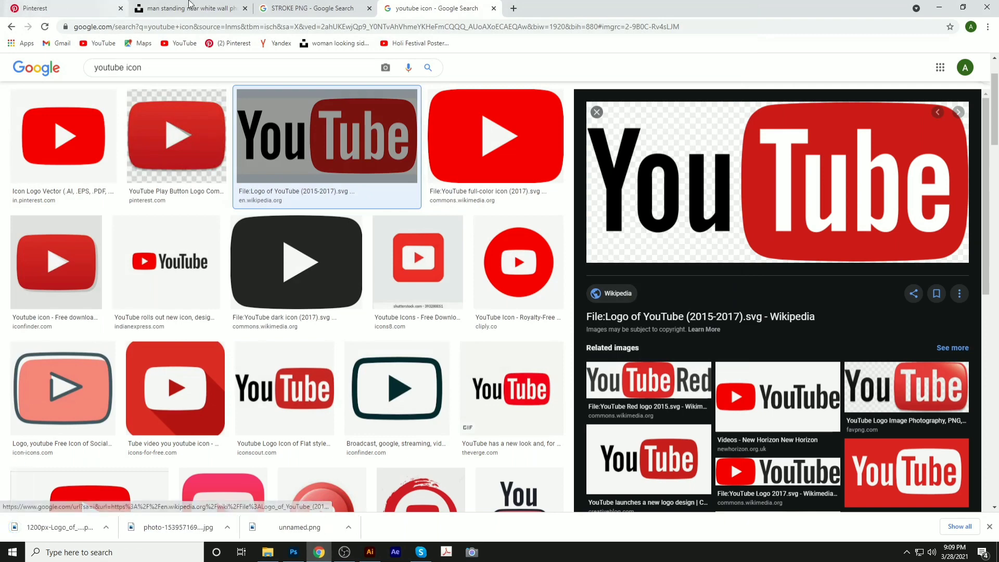
Search images for 'SOCIAL ICON' and copy the social media icon set image
{"action": "left_click", "coordinate": [151, 66]}
{"action": "key", "text": "ctrl+a"}
{"action": "type", "text": "S"}
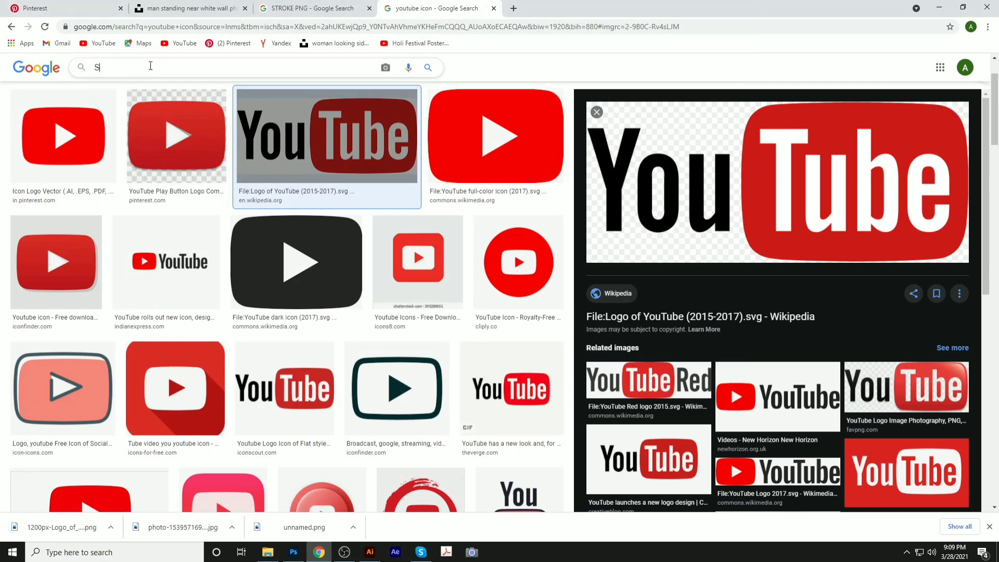
{"action": "type", "text": "OCIAL ICON"}
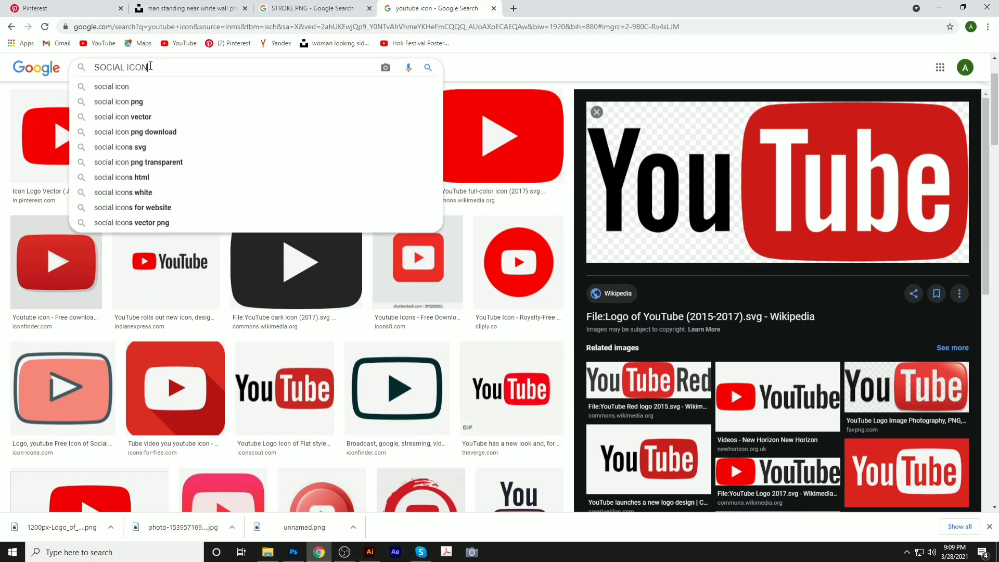
{"action": "key", "text": "Return"}
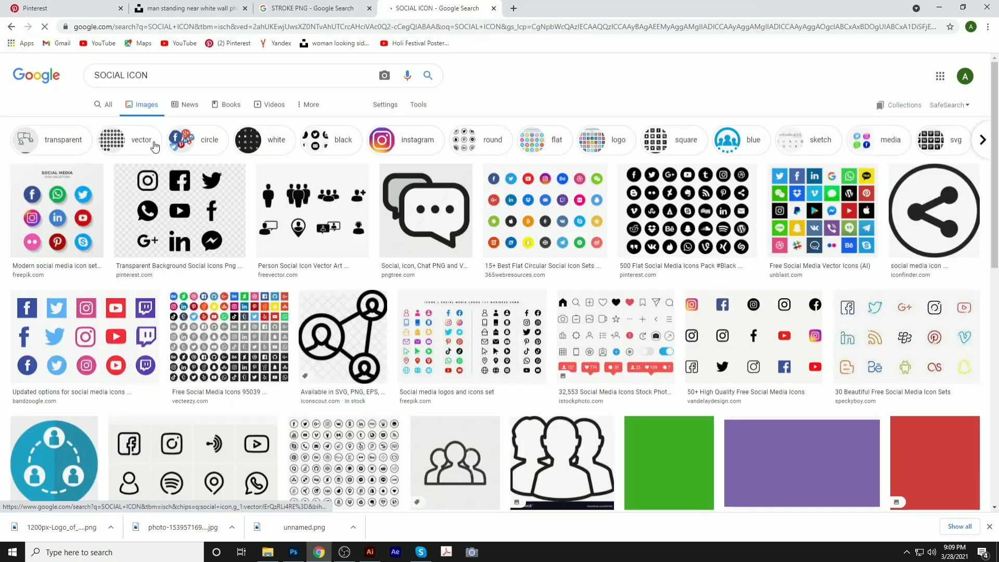
{"action": "left_click", "coordinate": [58, 211]}
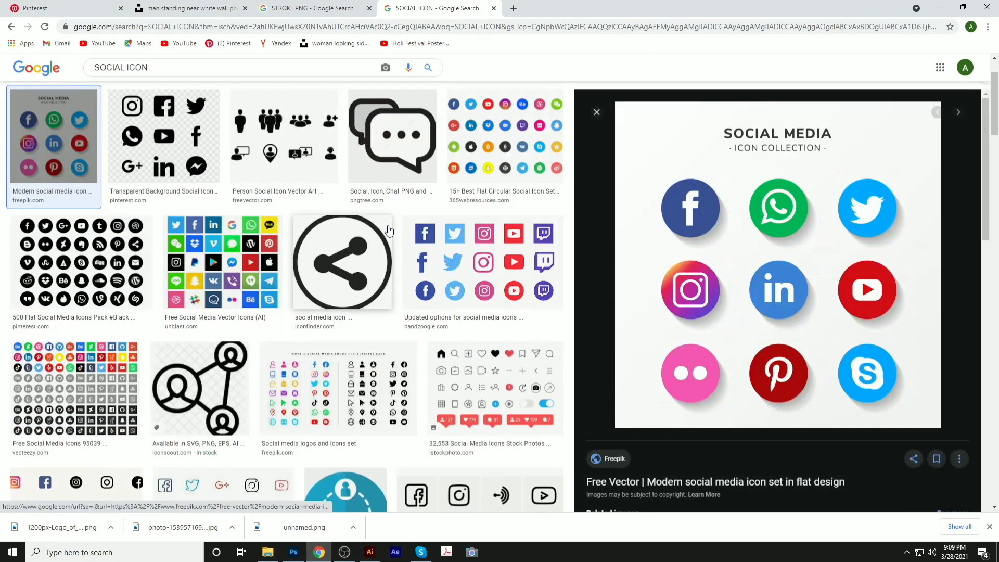
{"action": "right_click", "coordinate": [698, 209]}
{"action": "left_click", "coordinate": [735, 330]}
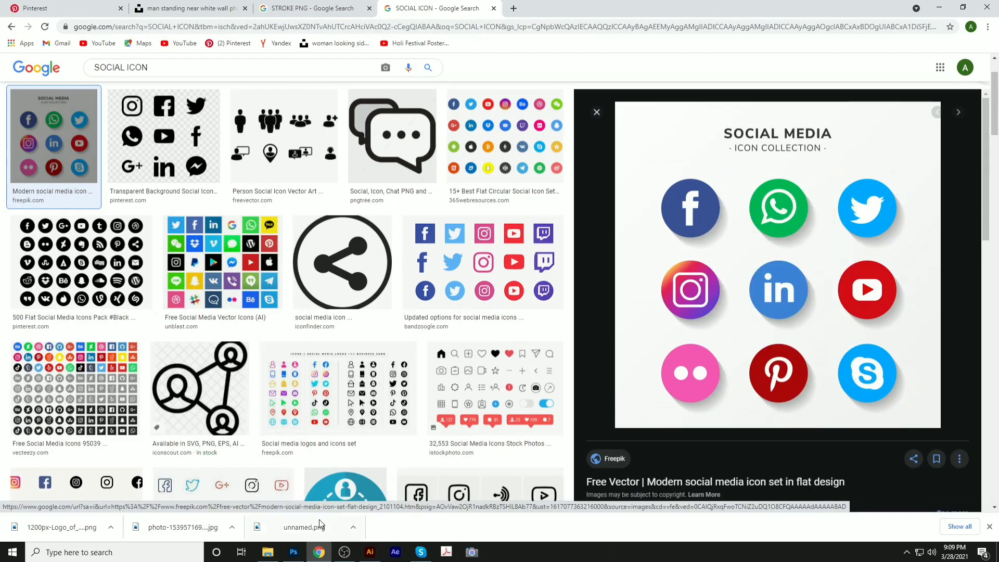
{"action": "left_click", "coordinate": [294, 552]}
Create a new document and paste the copied social media icons into it
{"action": "key", "text": "ctrl+n"}
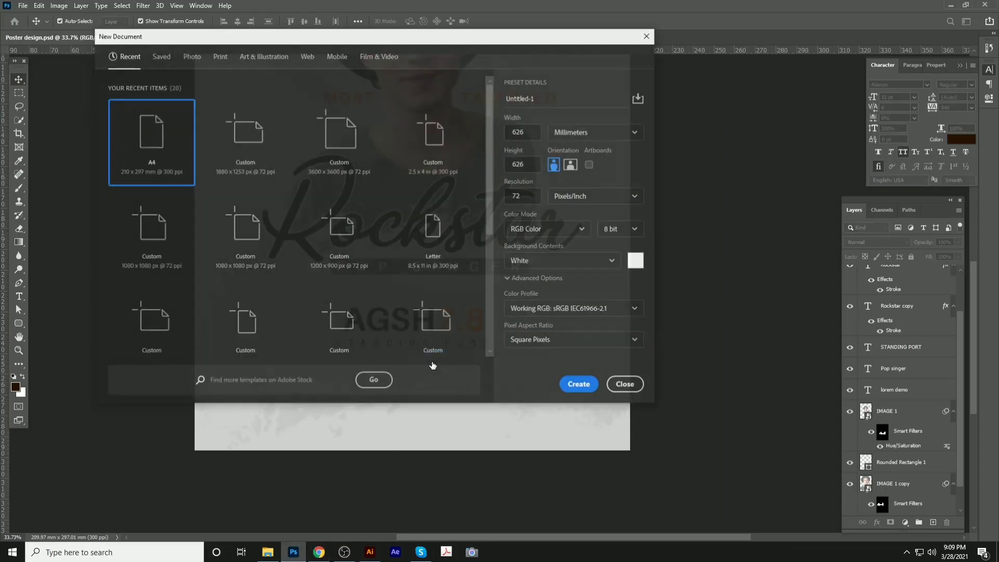
{"action": "key", "text": "Return"}
{"action": "key", "text": "ctrl+v"}
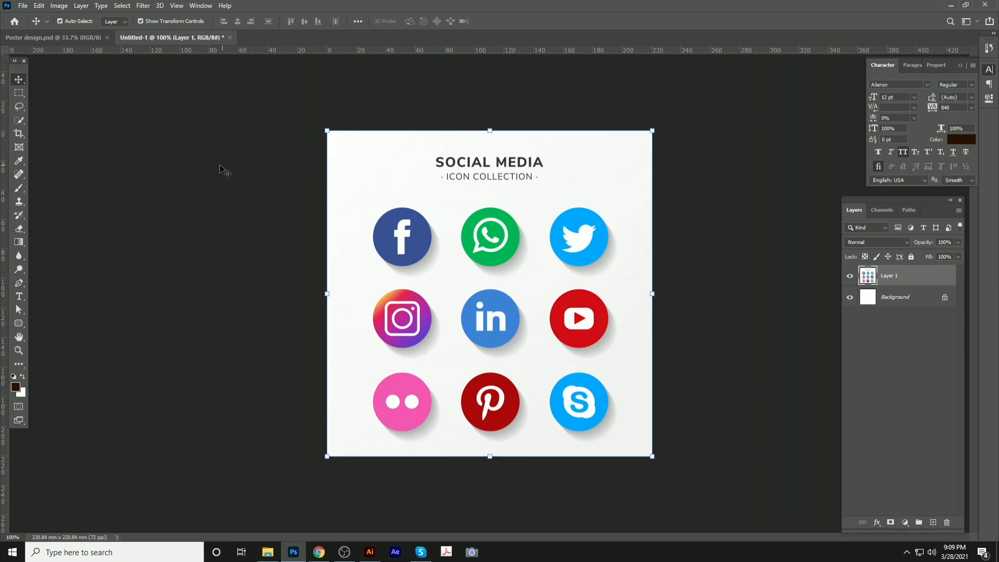
Place the downloaded YouTube logo onto the poster and shrink it to about a quarter size
{"action": "left_click", "coordinate": [319, 552]}
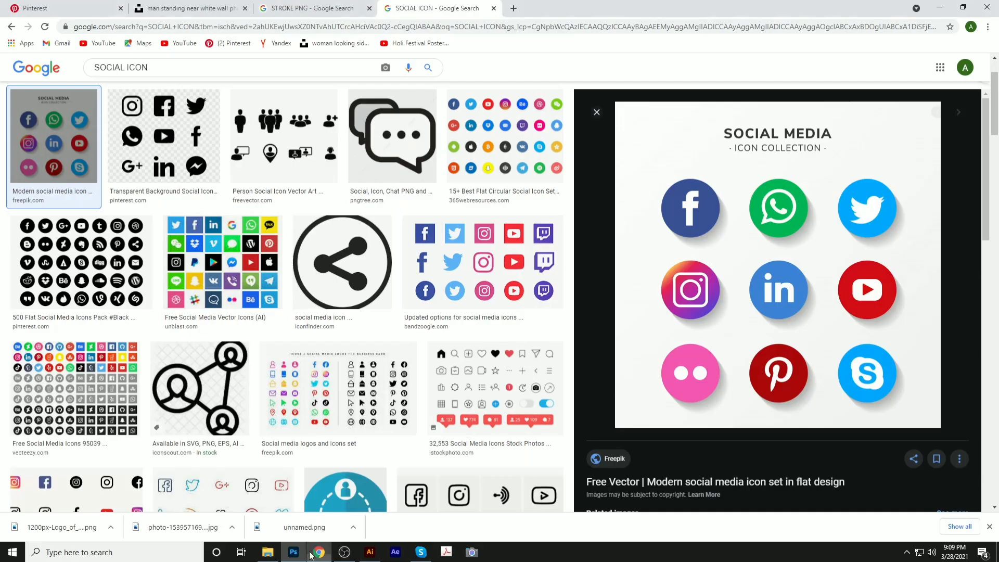
{"action": "left_click", "coordinate": [294, 551]}
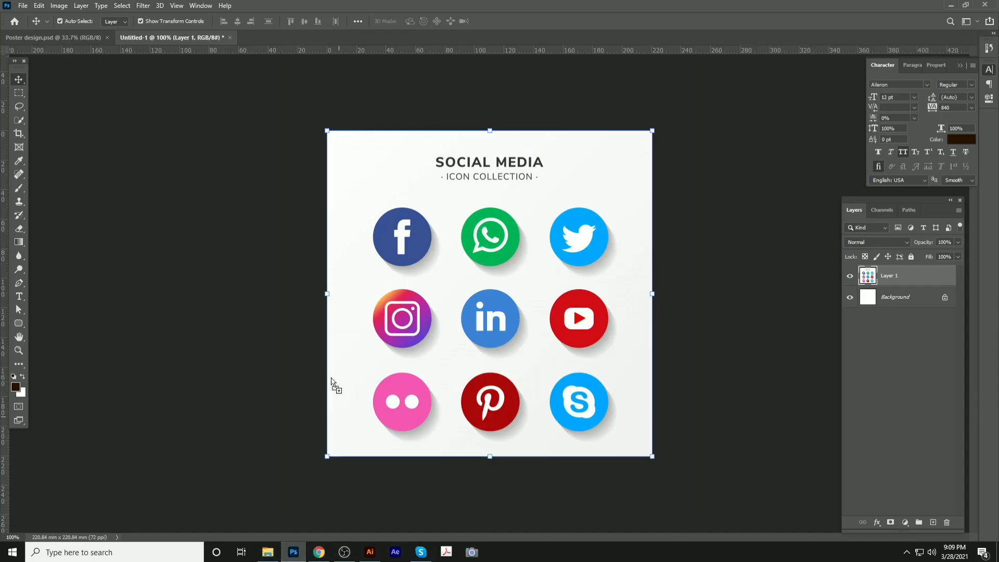
{"action": "left_click_drag", "start_coordinate": [53, 37], "coordinate": [381, 320]}
{"action": "left_click_drag", "start_coordinate": [412, 202], "coordinate": [443, 292]}
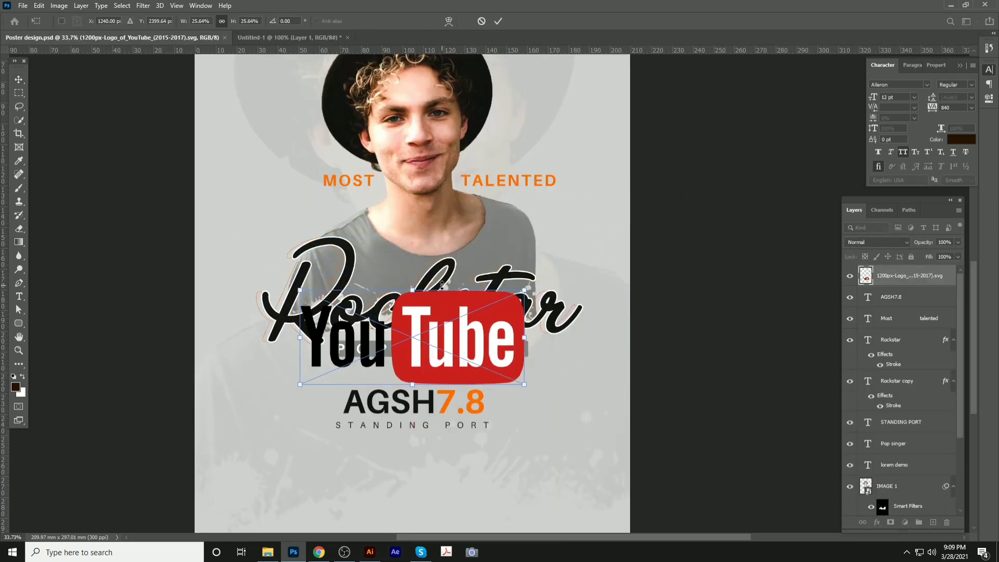
Shrink the YouTube logo further and commit the resize
{"action": "scroll", "coordinate": [480, 328], "scroll_direction": "up", "scroll_amount": 2}
{"action": "scroll", "coordinate": [474, 351], "scroll_direction": "up", "scroll_amount": 2}
{"action": "key", "text": "alt+space"}
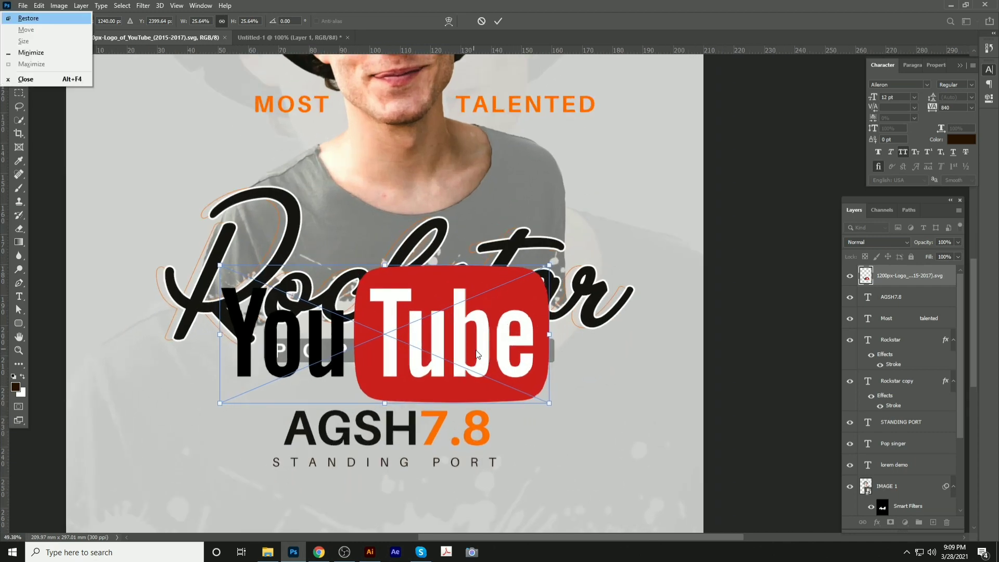
{"action": "left_click", "coordinate": [476, 352]}
{"action": "scroll", "coordinate": [488, 306], "scroll_direction": "down", "scroll_amount": 2}
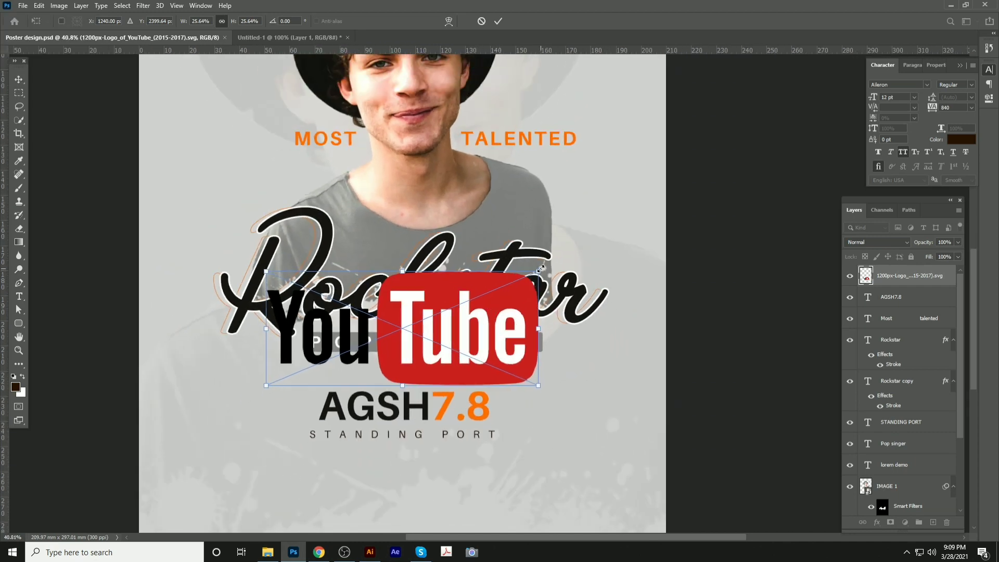
{"action": "left_click_drag", "start_coordinate": [540, 268], "coordinate": [378, 340]}
{"action": "key", "text": "Return"}
{"action": "left_click", "coordinate": [343, 385]}
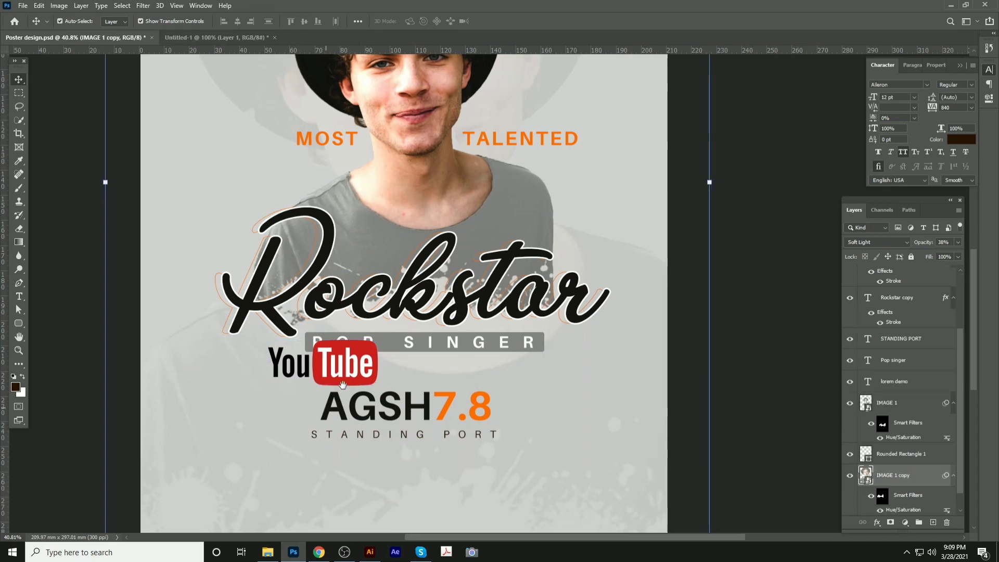
{"action": "scroll", "coordinate": [342, 386], "scroll_direction": "down", "scroll_amount": 5}
{"action": "left_click_drag", "start_coordinate": [396, 183], "coordinate": [544, 346]}
Draw a dark brown rectangle bar along the poster's bottom-left edge
{"action": "right_click", "coordinate": [19, 327]}
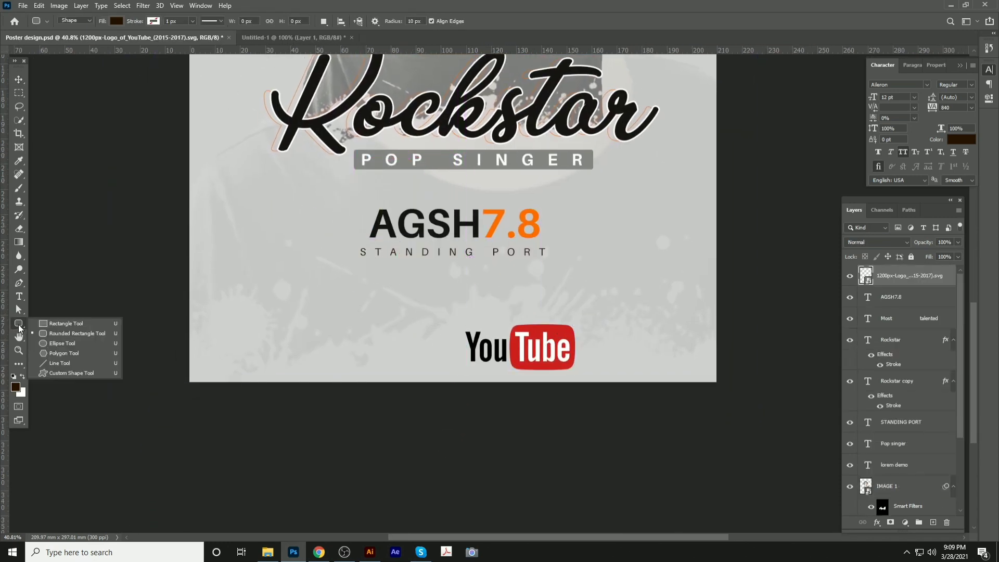
{"action": "left_click", "coordinate": [52, 323]}
{"action": "left_click_drag", "start_coordinate": [187, 348], "coordinate": [416, 368]}
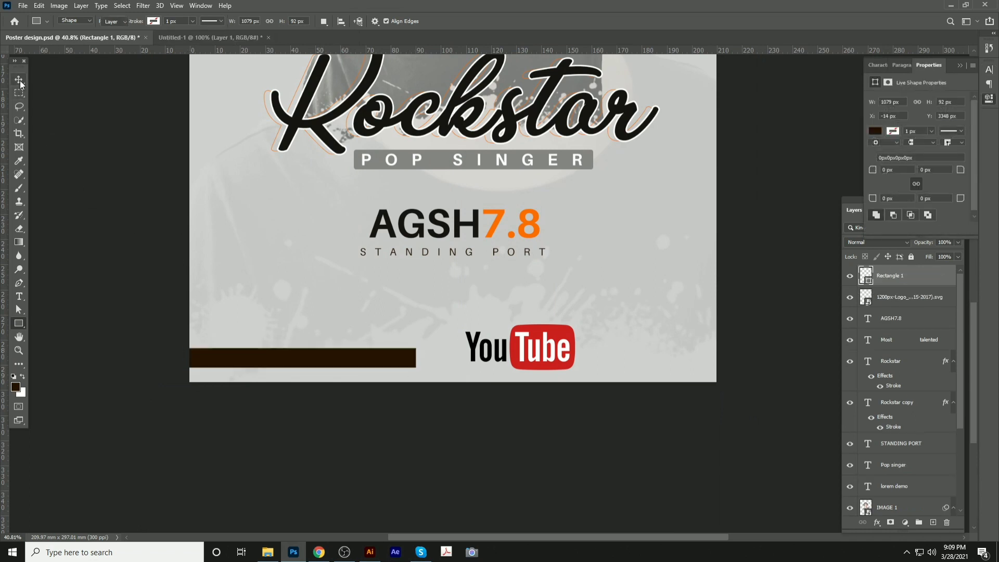
Move the YouTube logo to the bottom edge, scale it to about 6%, and set it beside the bar
{"action": "key", "text": "v"}
{"action": "left_click_drag", "start_coordinate": [523, 337], "coordinate": [486, 349]}
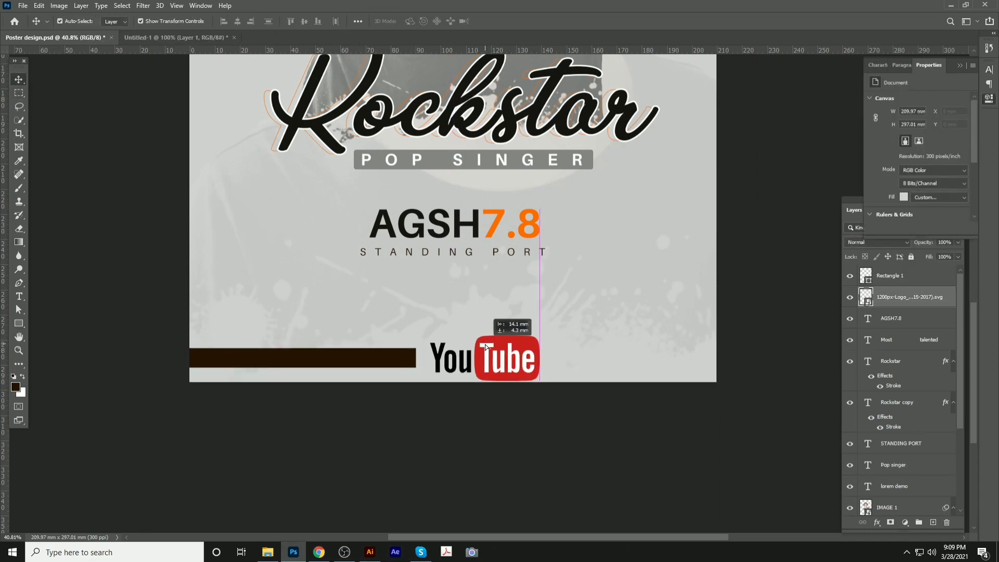
{"action": "scroll", "coordinate": [485, 435], "scroll_direction": "down", "scroll_amount": 1}
{"action": "scroll", "coordinate": [489, 363], "scroll_direction": "up", "scroll_amount": 3}
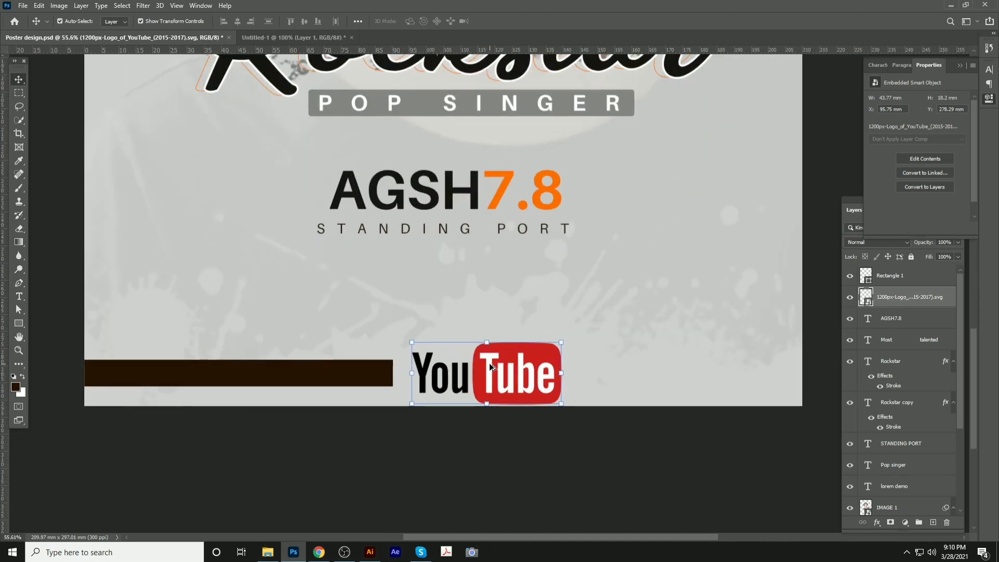
{"action": "key", "text": "ctrl+t"}
{"action": "left_click_drag", "start_coordinate": [589, 330], "coordinate": [548, 345]}
{"action": "left_click_drag", "start_coordinate": [518, 384], "coordinate": [463, 384]}
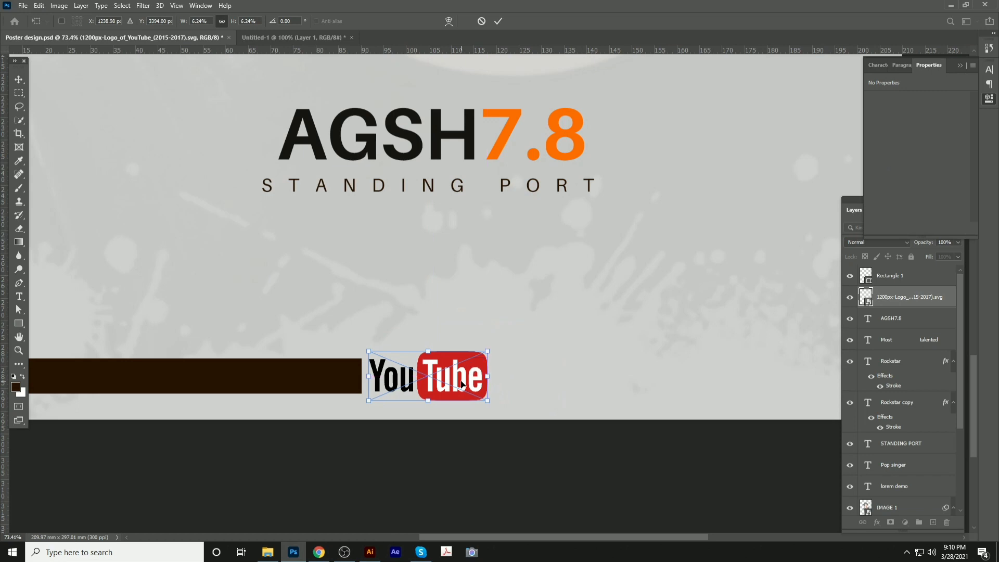
{"action": "key", "text": "Return"}
{"action": "left_click_drag", "start_coordinate": [305, 384], "coordinate": [839, 385]}
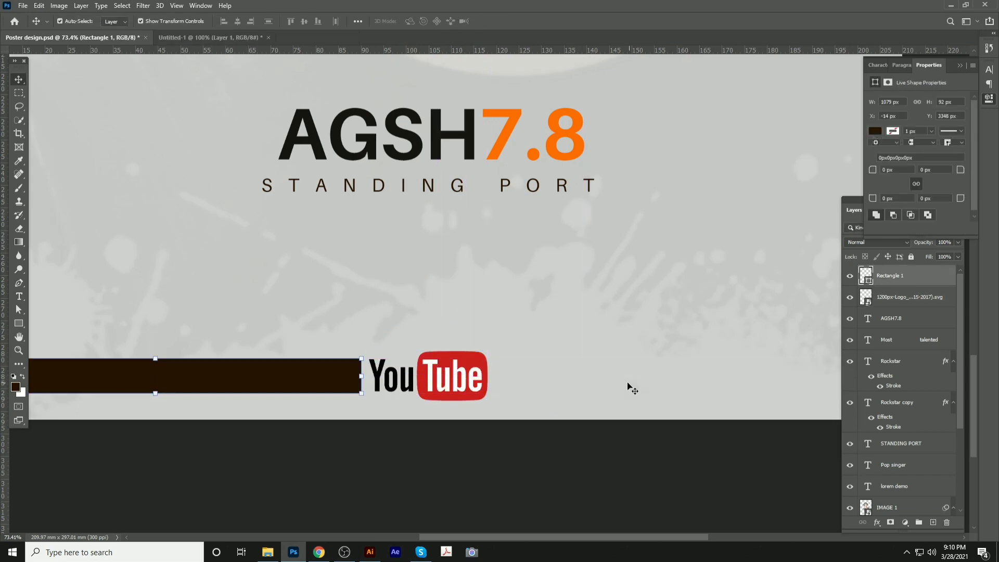
Duplicate the dark bar and place the copy to the right of the YouTube logo
{"action": "left_click", "coordinate": [595, 378]}
{"action": "left_click_drag", "start_coordinate": [295, 367], "coordinate": [683, 376]}
{"action": "left_click_drag", "start_coordinate": [513, 391], "coordinate": [680, 384]}
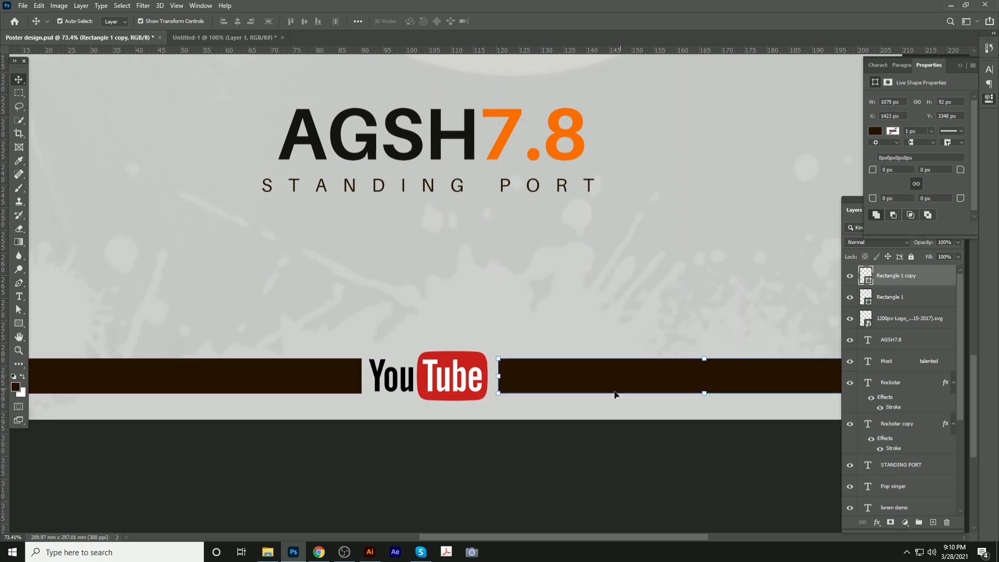
{"action": "left_click", "coordinate": [570, 460]}
Group both bars with the logo, centre the footer horizontally, save, and nudge it down
{"action": "left_click", "coordinate": [312, 382]}
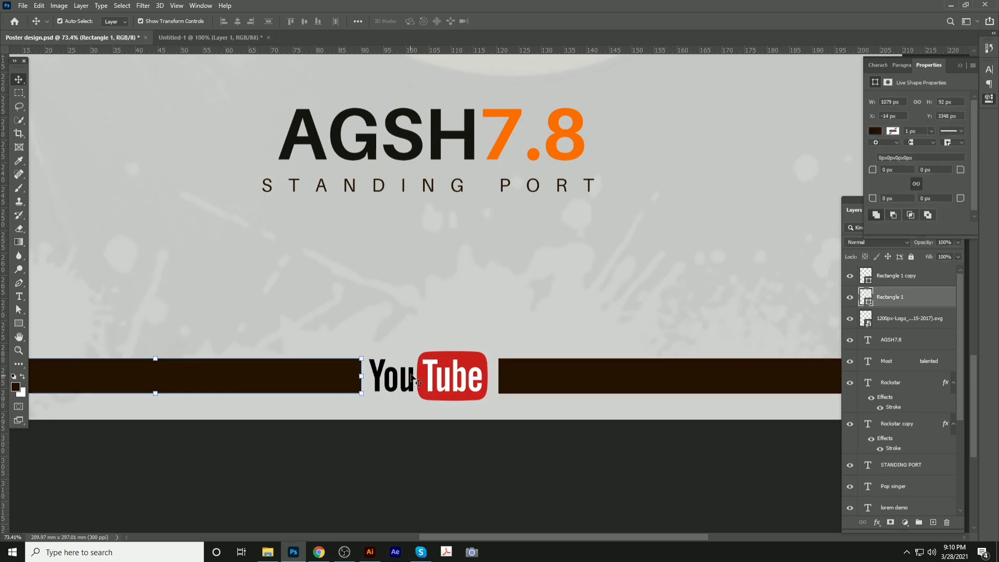
{"action": "left_click", "coordinate": [569, 378], "text": "shift"}
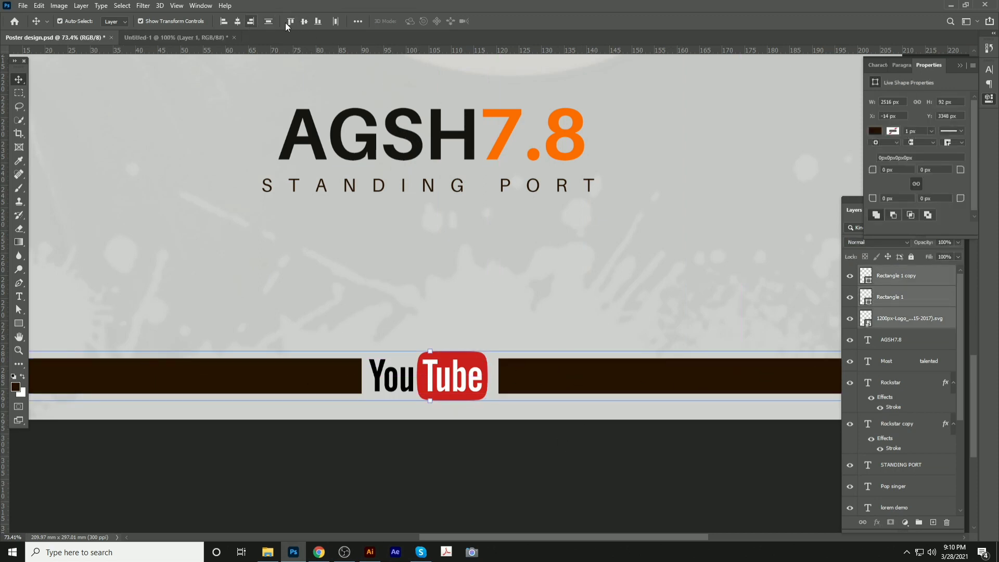
{"action": "scroll", "coordinate": [404, 296], "scroll_direction": "down", "scroll_amount": 5}
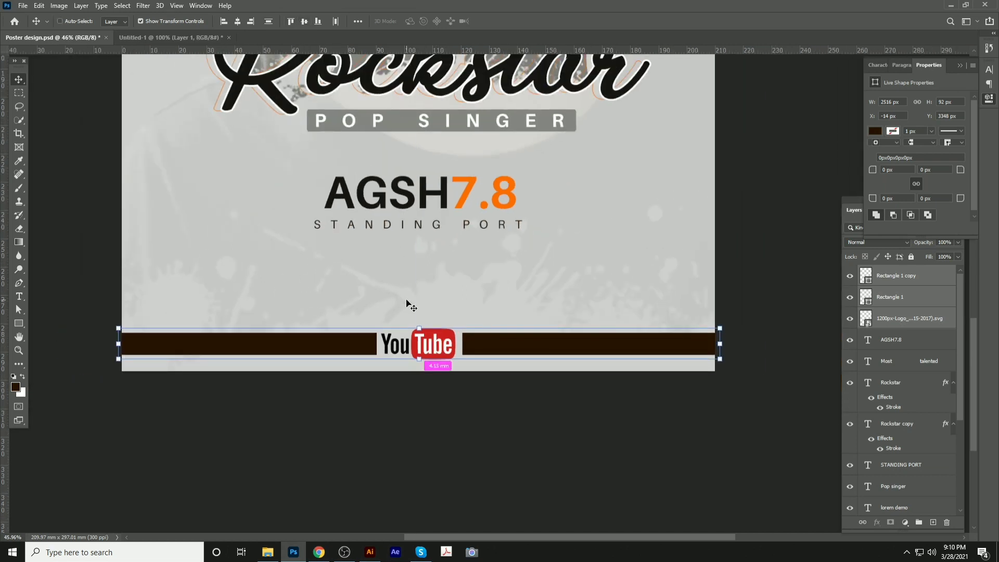
{"action": "key", "text": "ctrl+g"}
{"action": "left_click", "coordinate": [237, 22]}
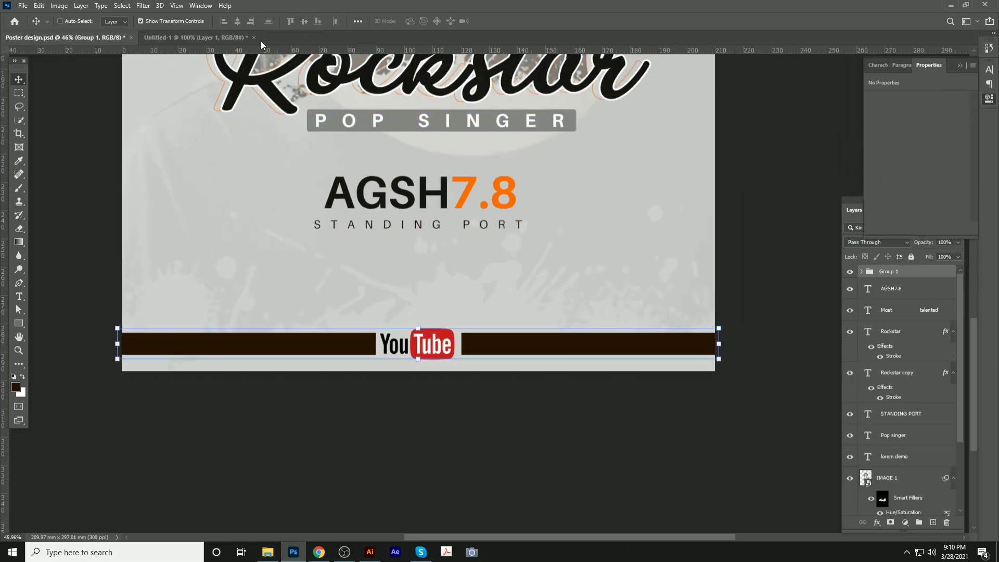
{"action": "key", "text": "ctrl+s"}
{"action": "key", "text": "shift+Down"}
{"action": "key", "text": "shift+Down"}
{"action": "key", "text": "shift+Down"}
{"action": "key", "text": "shift+Down"}
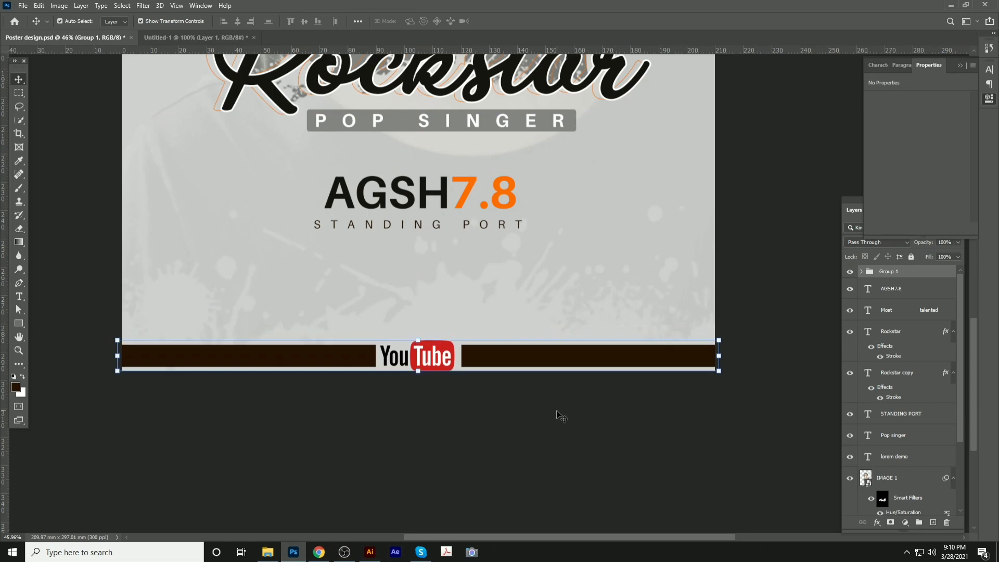
Duplicate the STANDING PORT text line lower down on the poster
{"action": "left_click", "coordinate": [526, 384]}
{"action": "scroll", "coordinate": [526, 383], "scroll_direction": "down", "scroll_amount": 4}
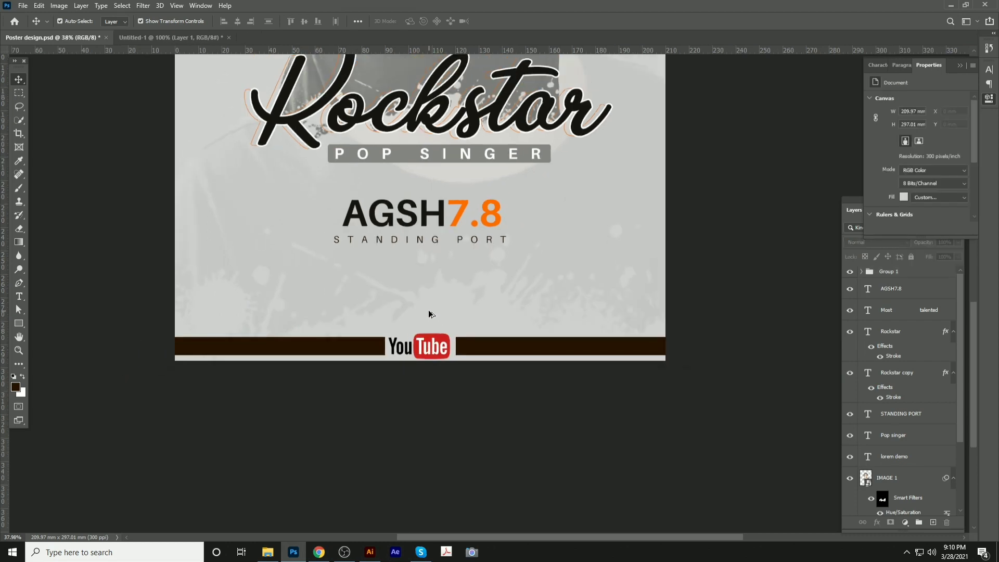
{"action": "scroll", "coordinate": [542, 295], "scroll_direction": "up", "scroll_amount": 5}
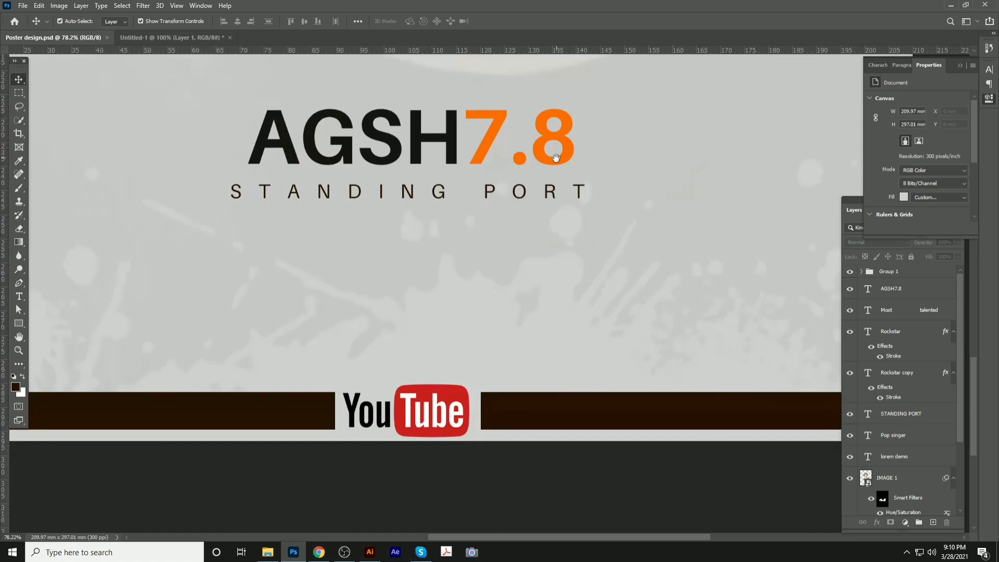
{"action": "left_click_drag", "start_coordinate": [457, 191], "coordinate": [455, 330]}
Turn the duplicated line into LIVE text with letter spacing set to 0
{"action": "double_click", "coordinate": [439, 329]}
{"action": "key", "text": "ctrl+a"}
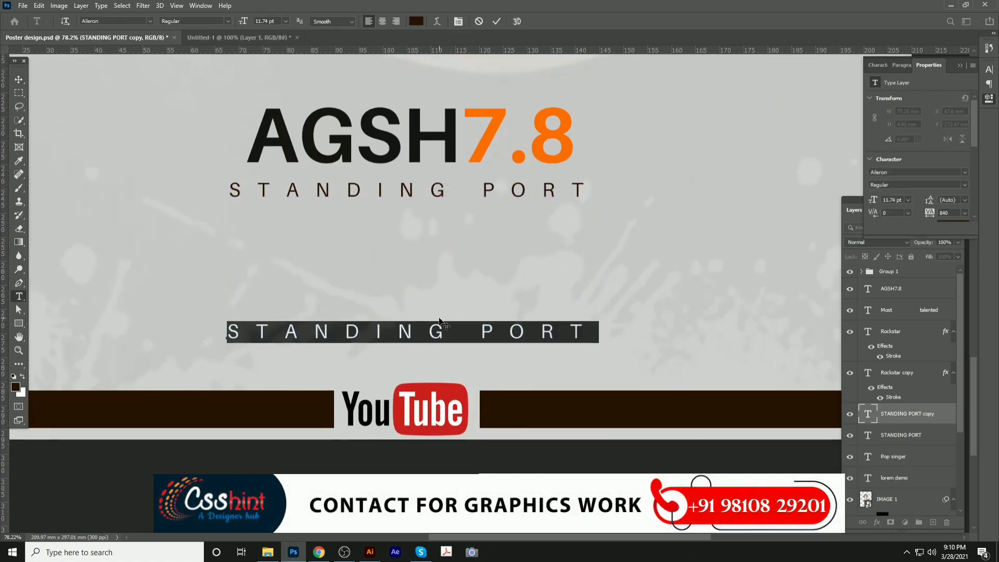
{"action": "key", "text": "BackSpace"}
{"action": "scroll", "coordinate": [440, 322], "scroll_direction": "up", "scroll_amount": 1}
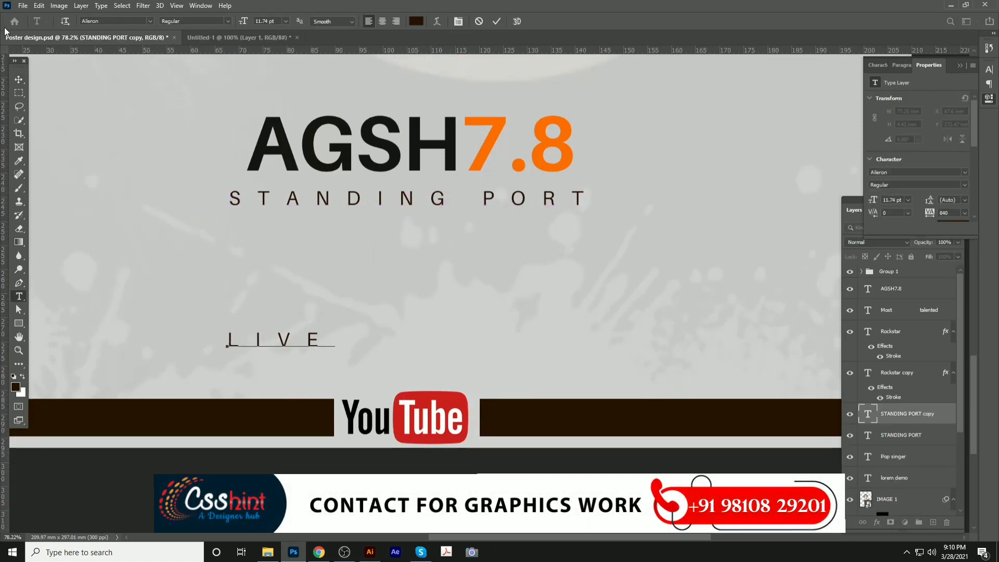
{"action": "left_click", "coordinate": [20, 80]}
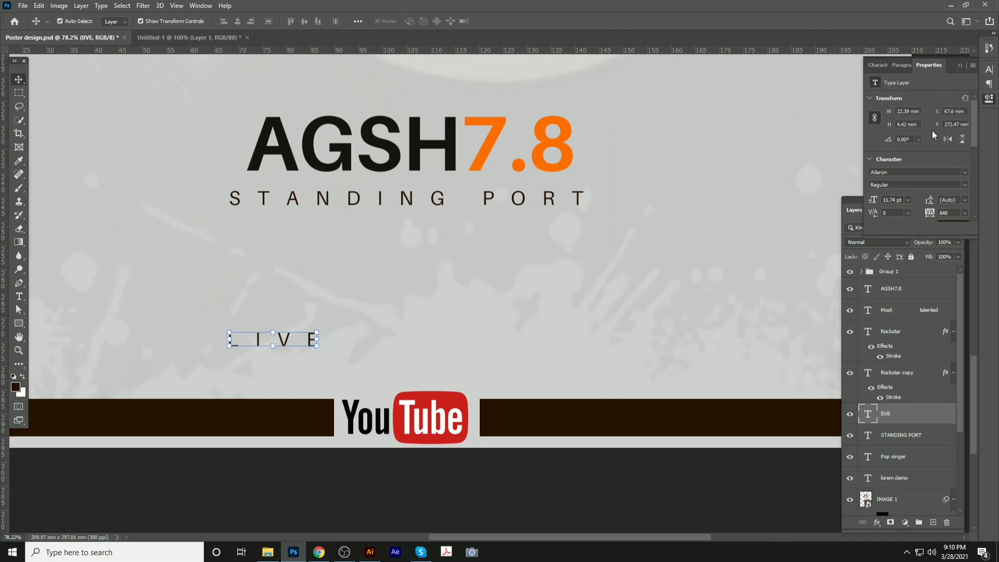
{"action": "left_click", "coordinate": [878, 65]}
{"action": "left_click", "coordinate": [971, 108]}
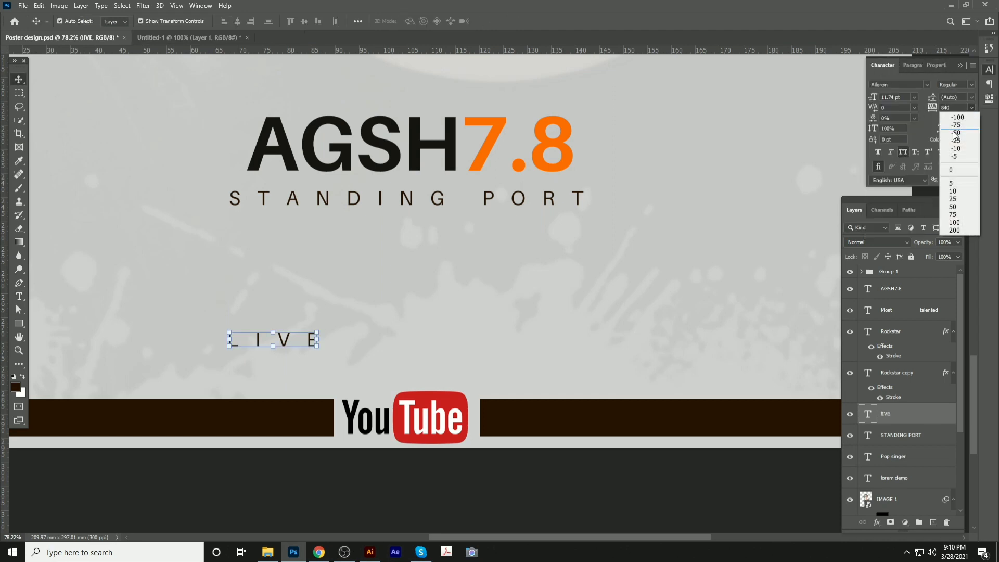
{"action": "left_click", "coordinate": [951, 170]}
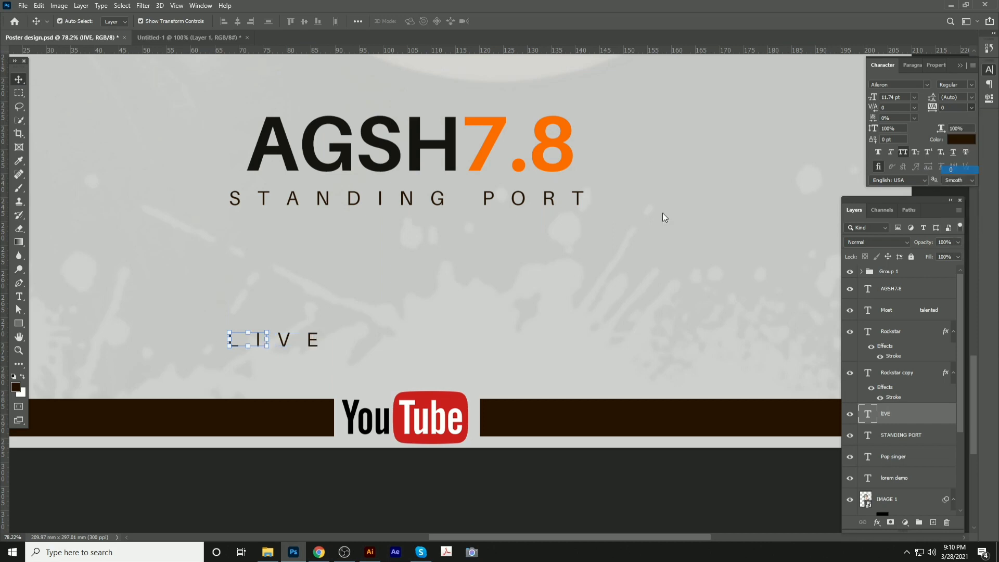
Enlarge LIVE about fourfold, move it just above the brown bar, and tilt it slightly
{"action": "key", "text": "ctrl+t"}
{"action": "left_click_drag", "start_coordinate": [269, 330], "coordinate": [410, 246]}
{"action": "key", "text": "Return"}
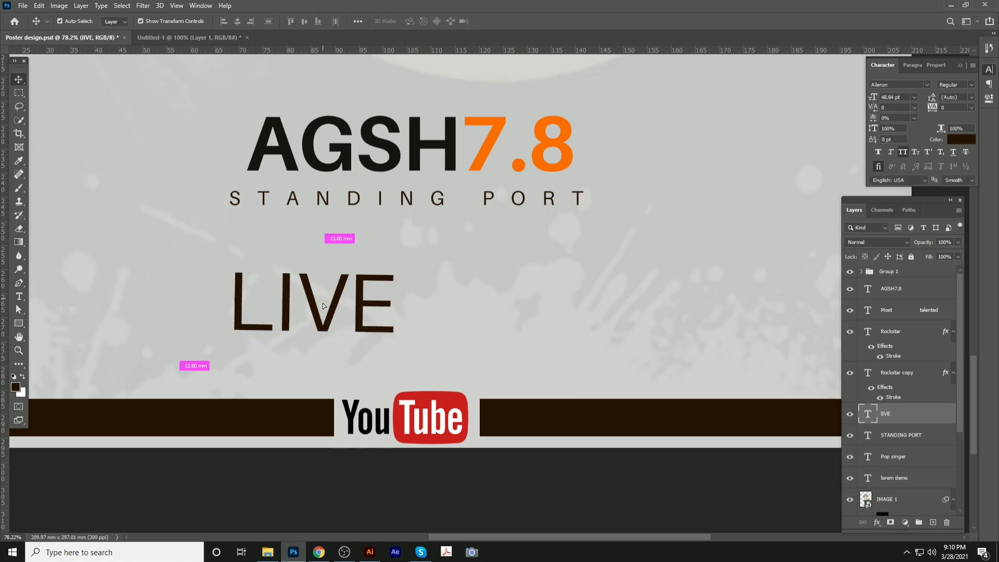
{"action": "left_click_drag", "start_coordinate": [323, 306], "coordinate": [297, 368]}
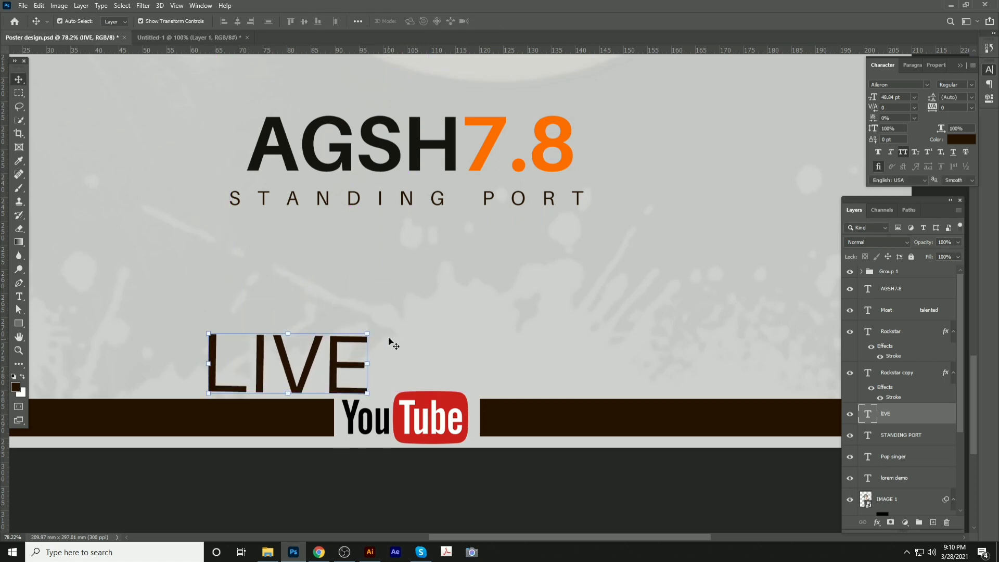
{"action": "key", "text": "ctrl+t"}
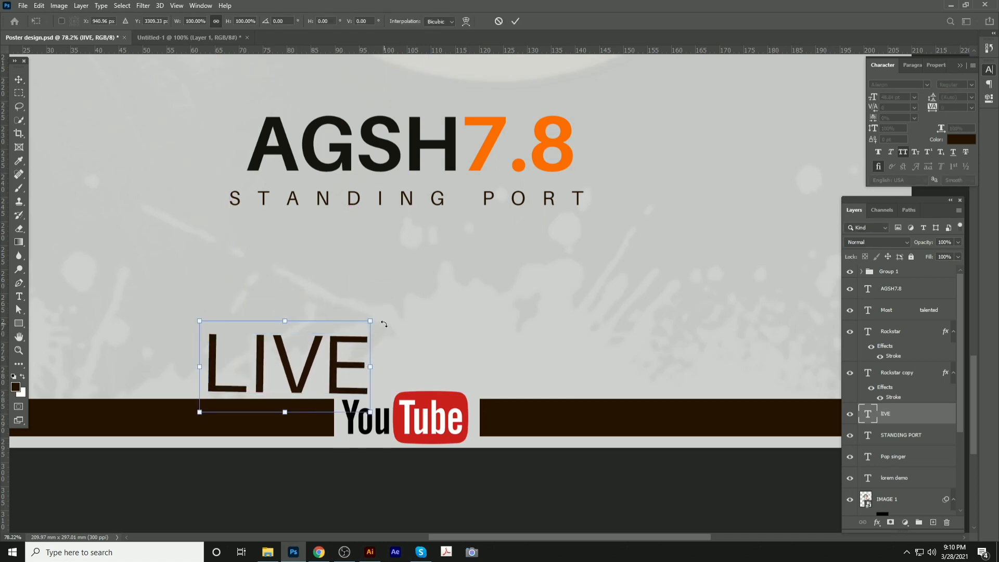
{"action": "left_click_drag", "start_coordinate": [384, 324], "coordinate": [425, 339]}
{"action": "key", "text": "Return"}
Turn off All Caps and retype the text as 'Live'
{"action": "left_click", "coordinate": [904, 152]}
{"action": "double_click", "coordinate": [411, 336]}
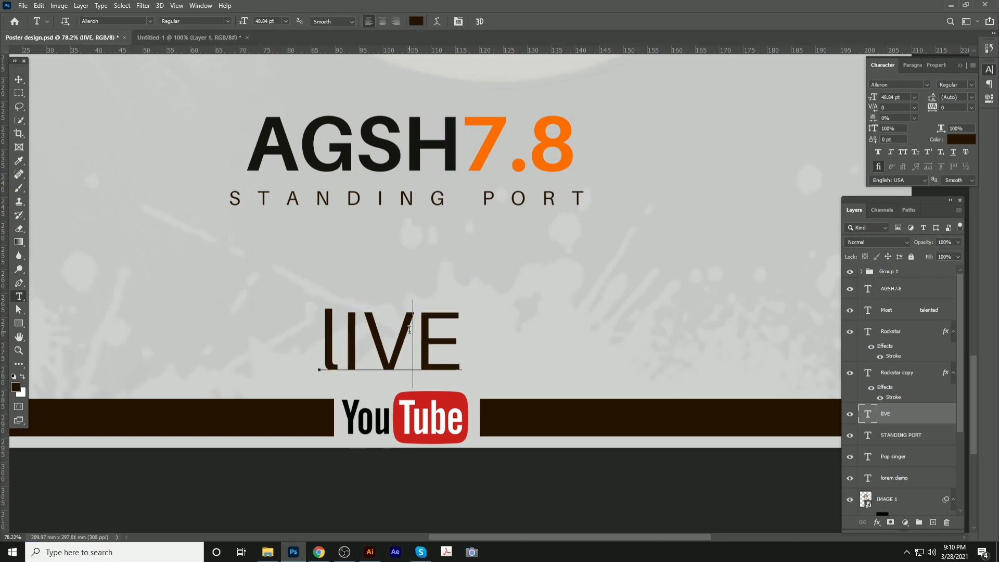
{"action": "type", "text": "Li"}
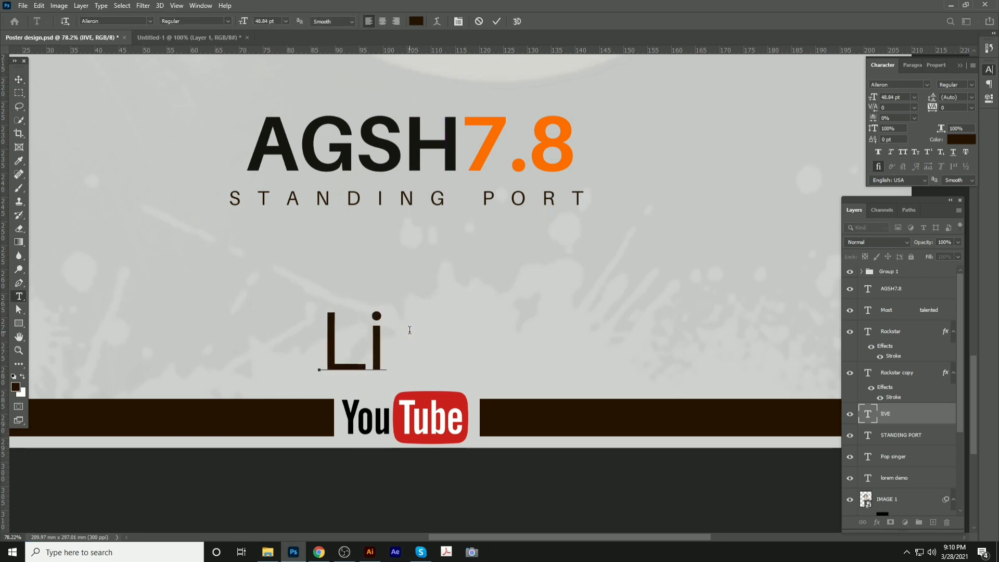
{"action": "type", "text": "ve"}
{"action": "left_click", "coordinate": [18, 80]}
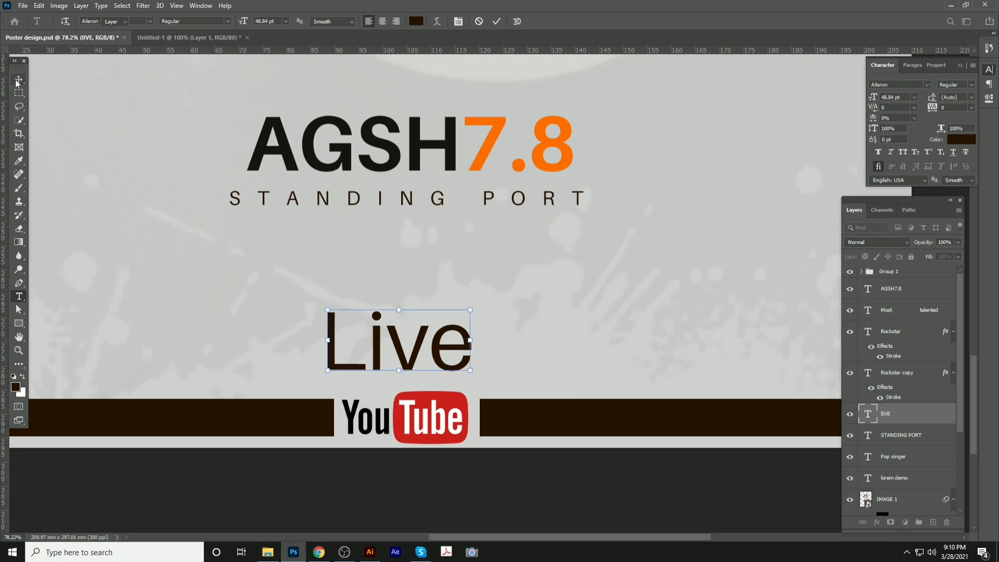
Shrink 'Live' to about 58% and move it into the dark bar
{"action": "key", "text": "ctrl+t"}
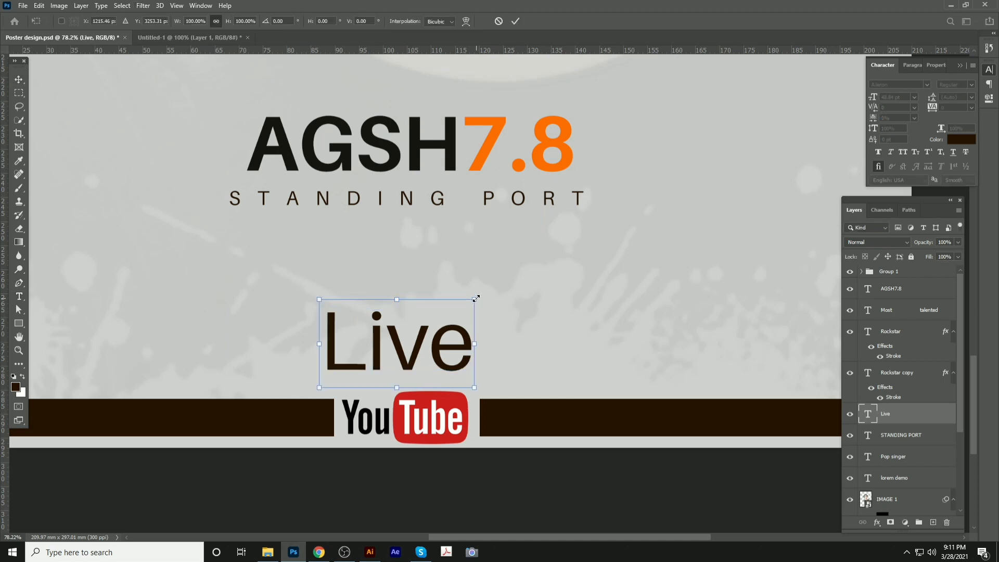
{"action": "left_click_drag", "start_coordinate": [477, 299], "coordinate": [410, 340]}
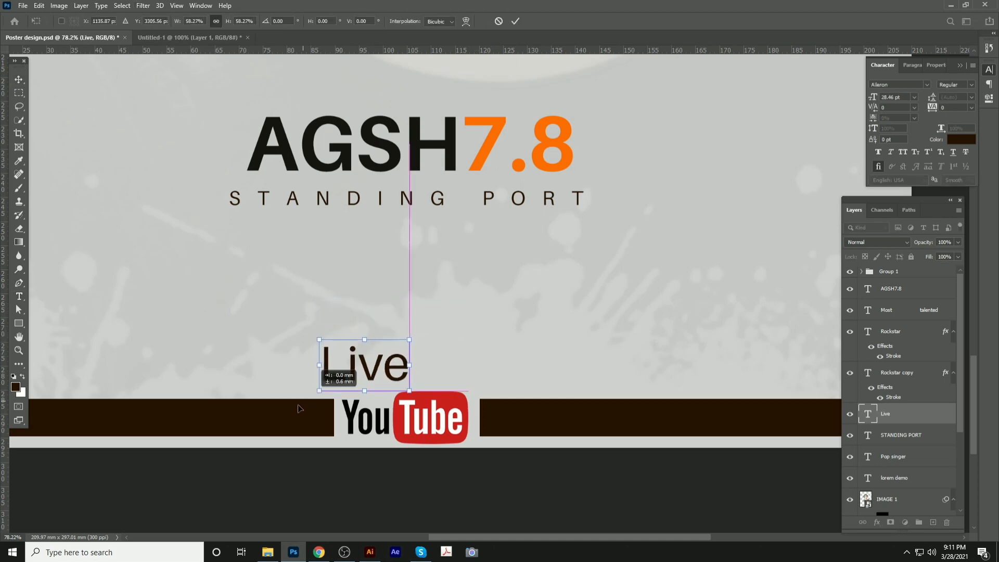
{"action": "left_click_drag", "start_coordinate": [299, 408], "coordinate": [199, 461]}
{"action": "key", "text": "Return"}
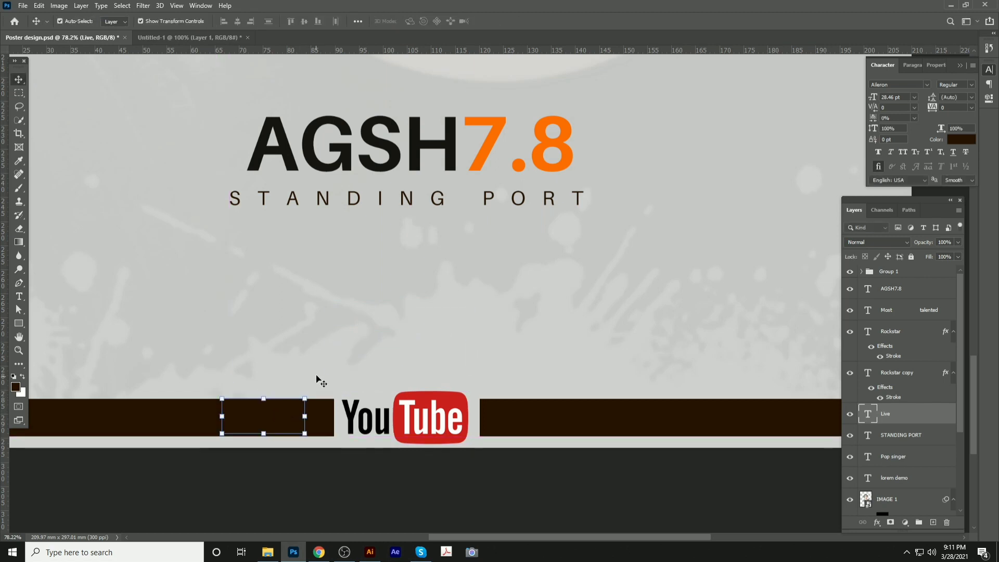
Undo the accidental deletion of the Live layer
{"action": "key", "text": "Delete"}
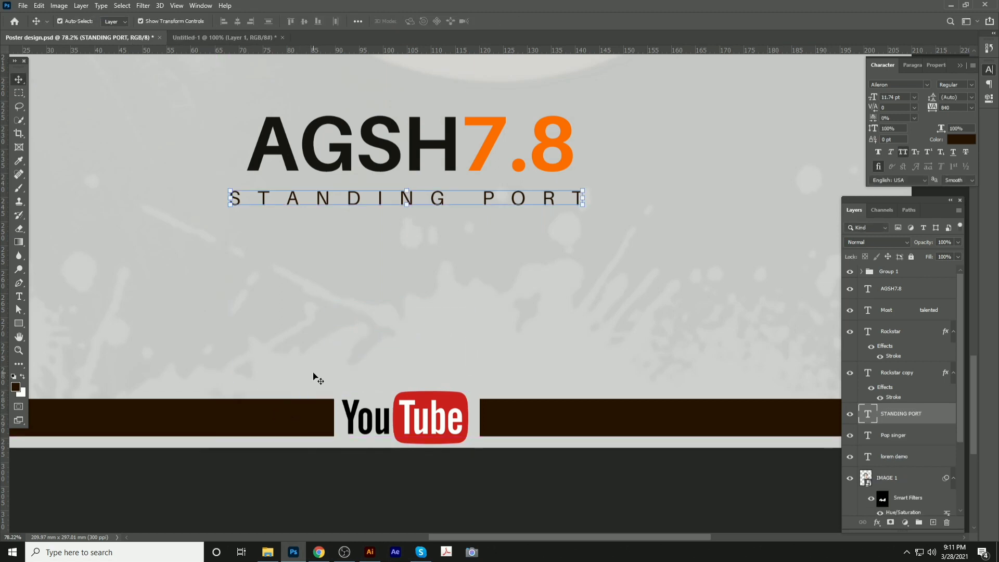
{"action": "key", "text": "ctrl"}
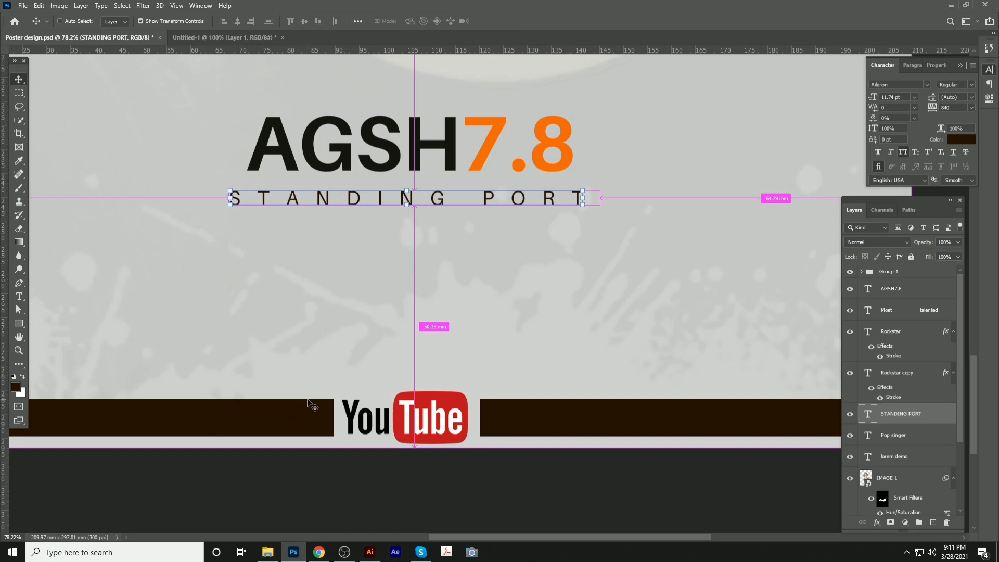
{"action": "key", "text": "ctrl+space"}
{"action": "key", "text": "ctrl+z"}
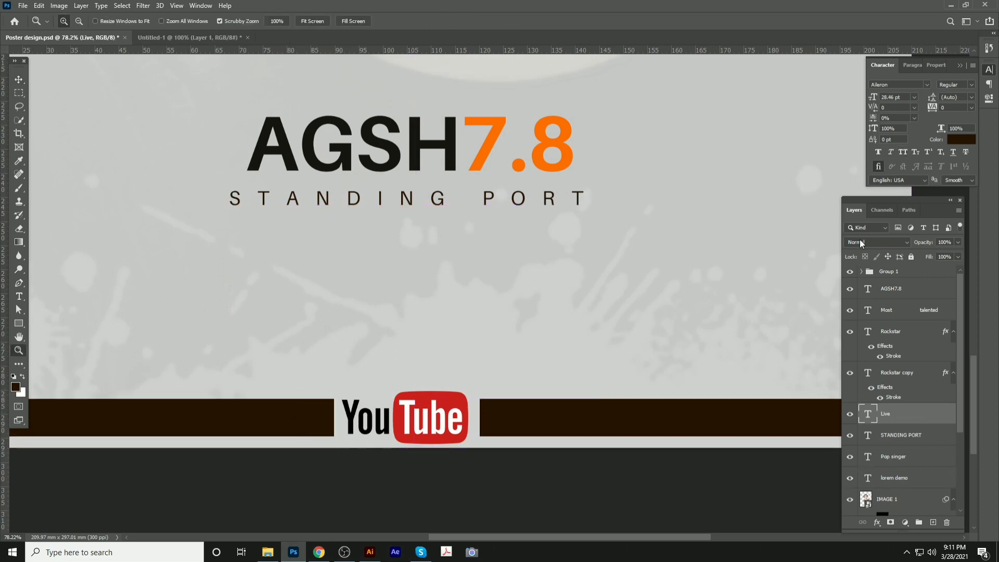
Bring the Live layer to the top of the stack and fill its text white
{"action": "left_click", "coordinate": [19, 79]}
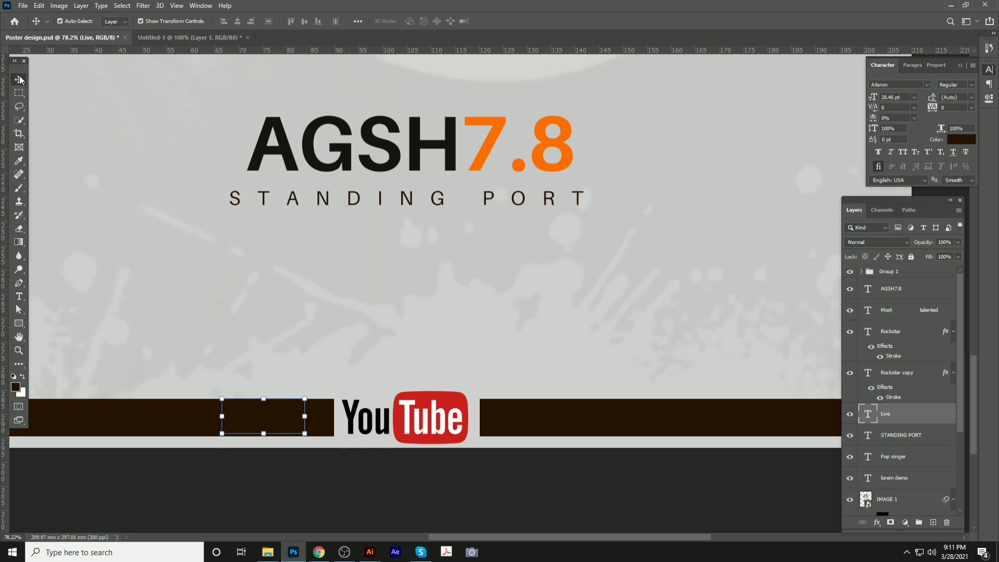
{"action": "key", "text": "ctrl+BackSpace"}
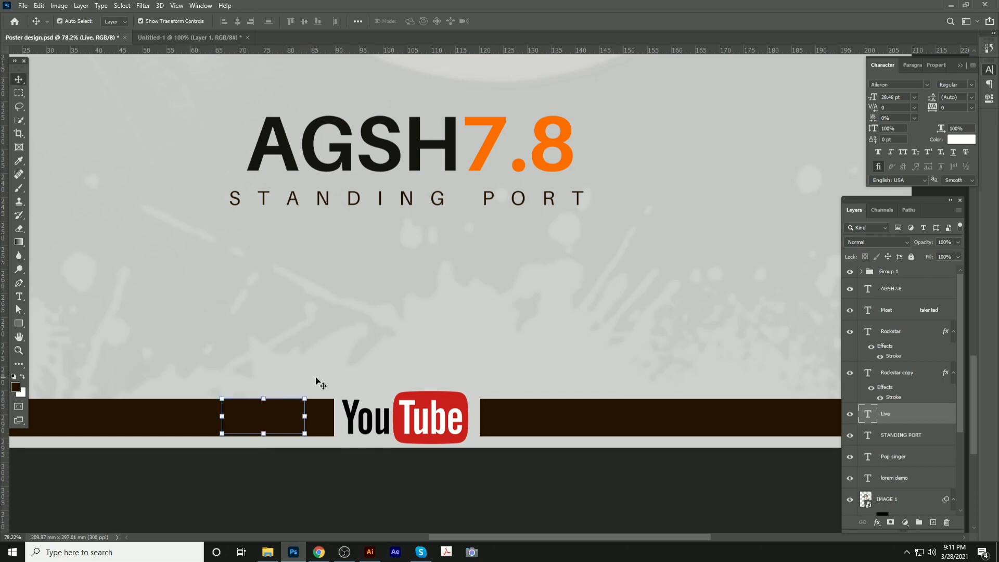
{"action": "key", "text": "ctrl+z"}
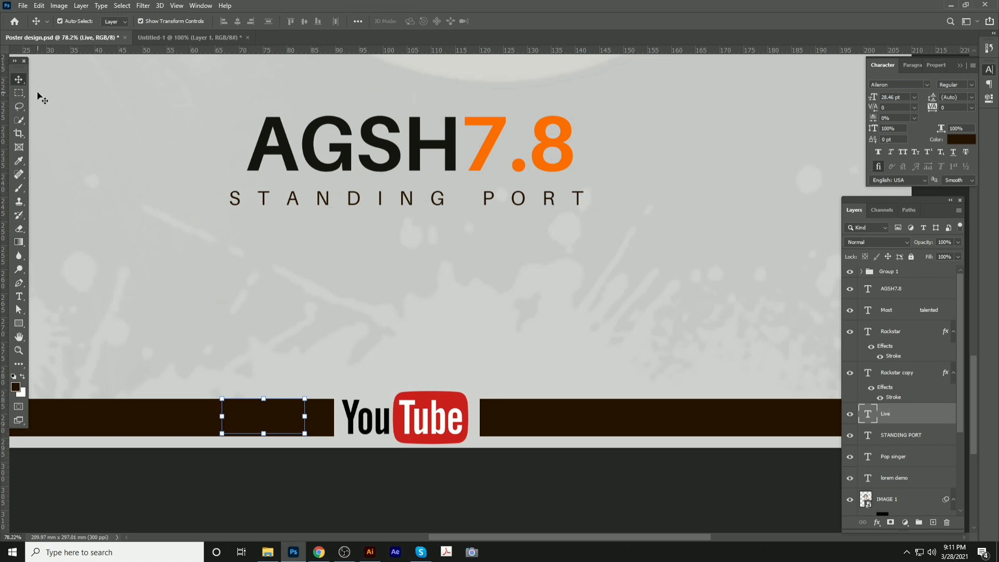
{"action": "key", "text": "ctrl+shift+bracketright"}
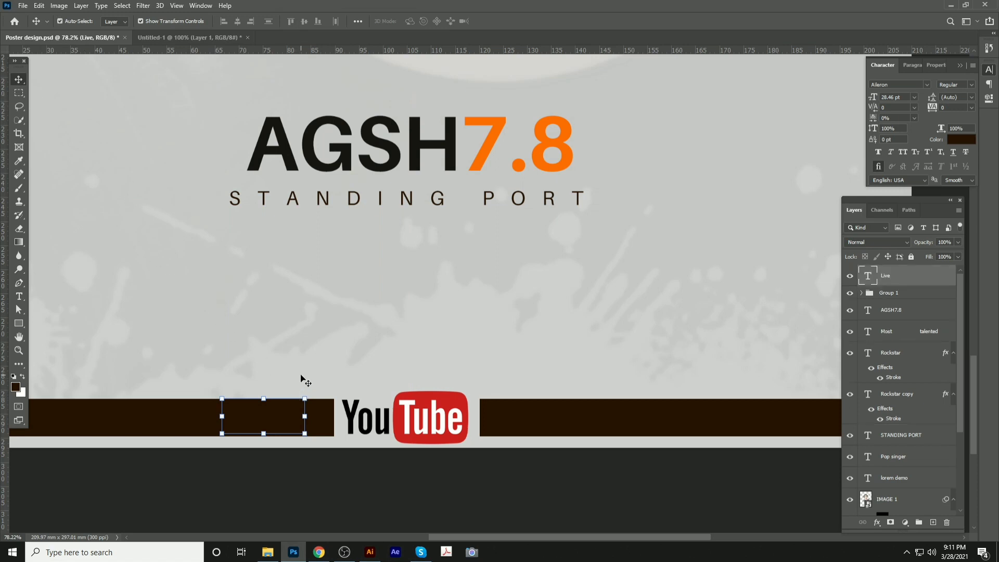
{"action": "key", "text": "ctrl+BackSpace"}
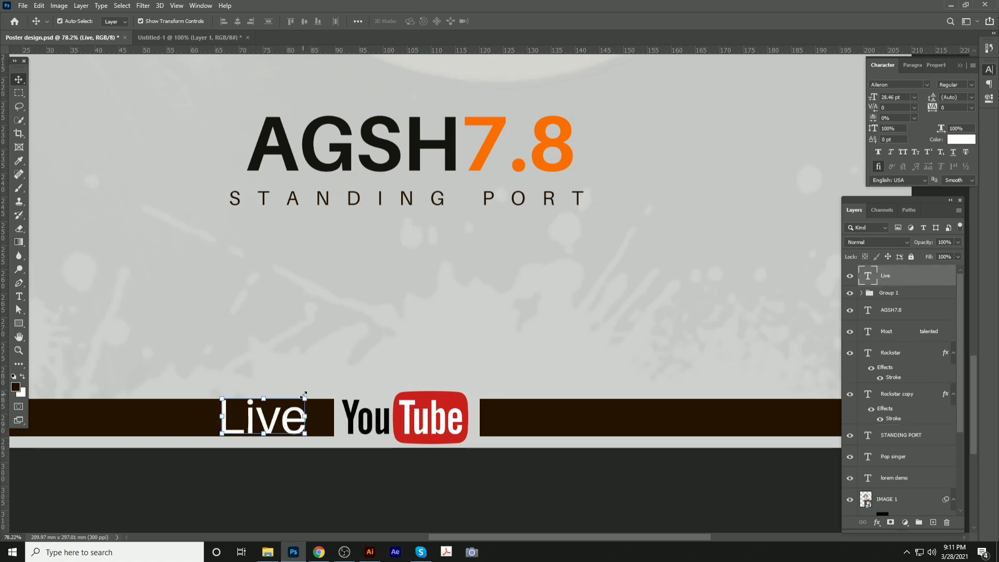
Shrink the Live text to about 56%
{"action": "left_click", "coordinate": [305, 398]}
{"action": "scroll", "coordinate": [289, 405], "scroll_direction": "up", "scroll_amount": 5}
{"action": "left_click_drag", "start_coordinate": [289, 405], "coordinate": [466, 250]}
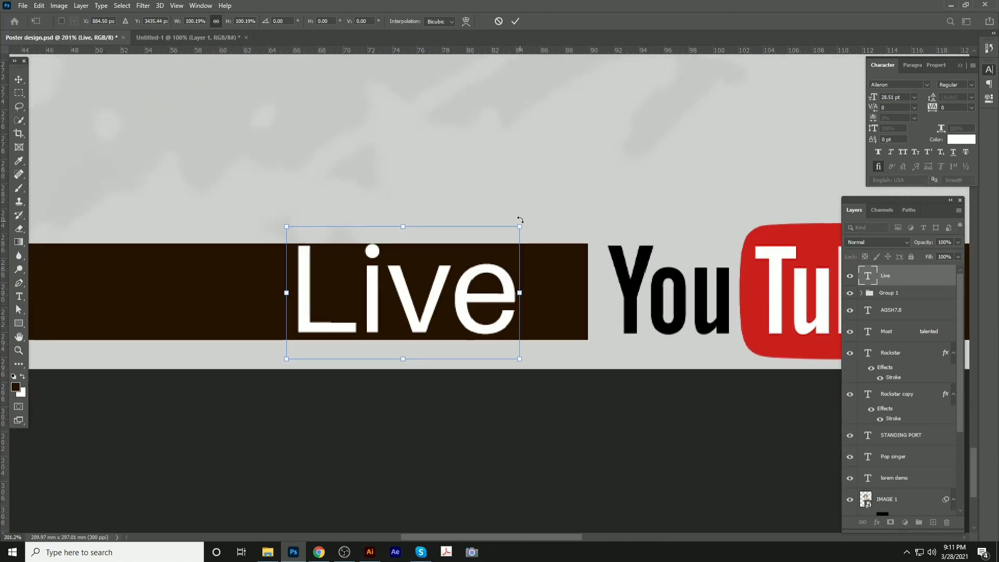
{"action": "left_click_drag", "start_coordinate": [520, 224], "coordinate": [402, 296]}
{"action": "key", "text": "Return"}
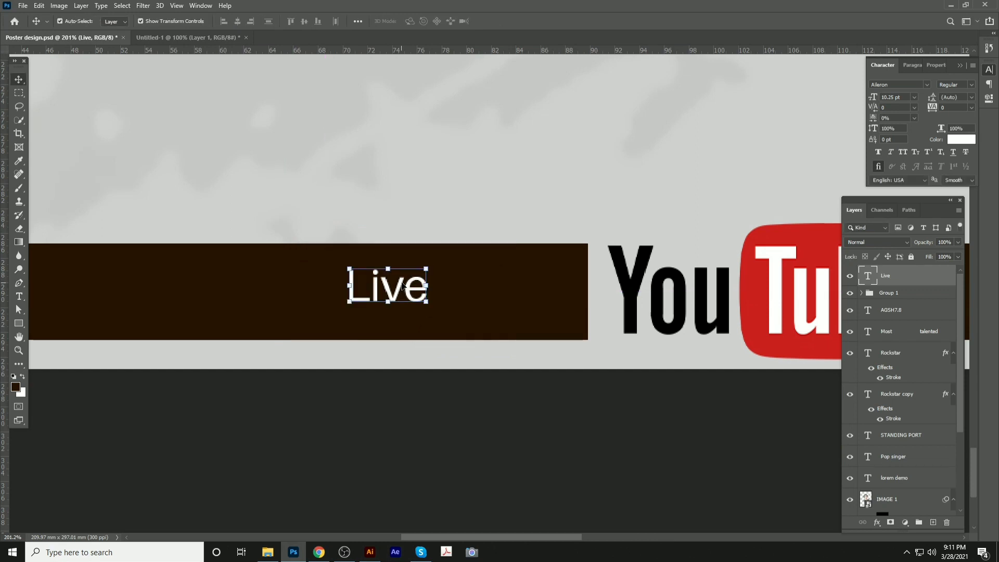
Extend the text to read 'Live on'
{"action": "key", "text": "t"}
{"action": "left_click", "coordinate": [419, 286]}
{"action": "type", "text": "on"}
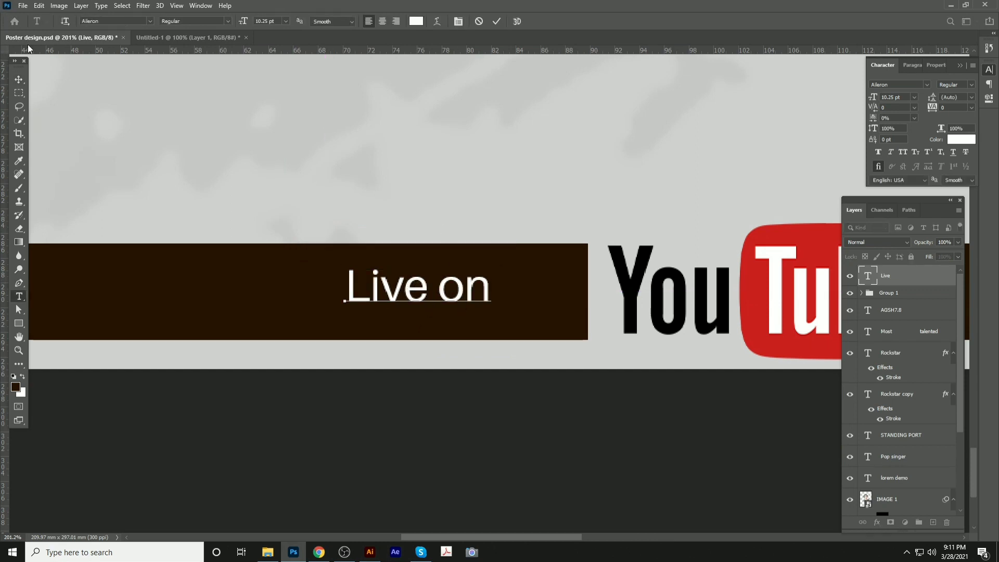
{"action": "left_click", "coordinate": [19, 79]}
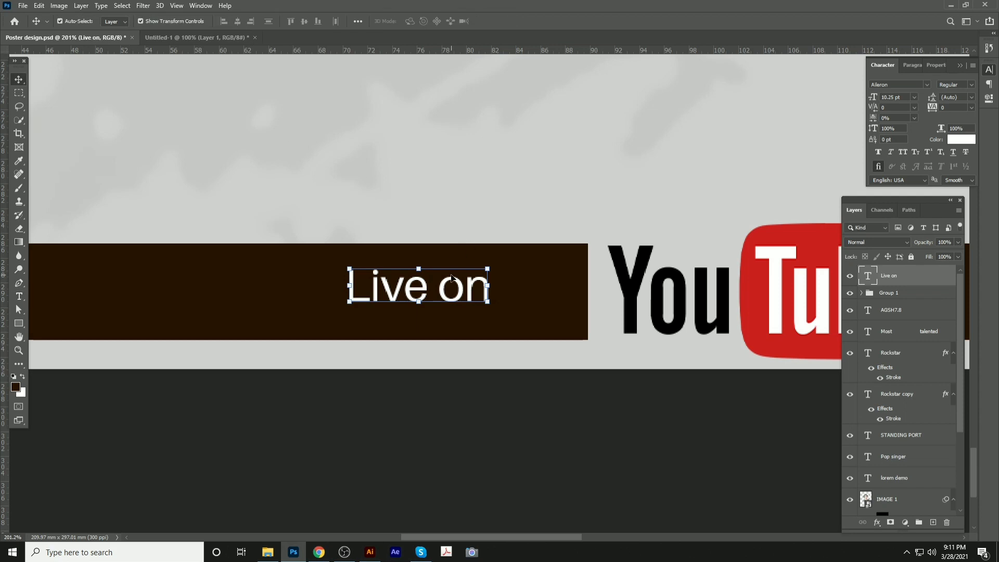
Move 'Live on' beside the YouTube logo and centre it vertically with the dark bar
{"action": "left_click_drag", "start_coordinate": [454, 281], "coordinate": [530, 290]}
{"action": "left_click", "coordinate": [355, 268], "text": "shift"}
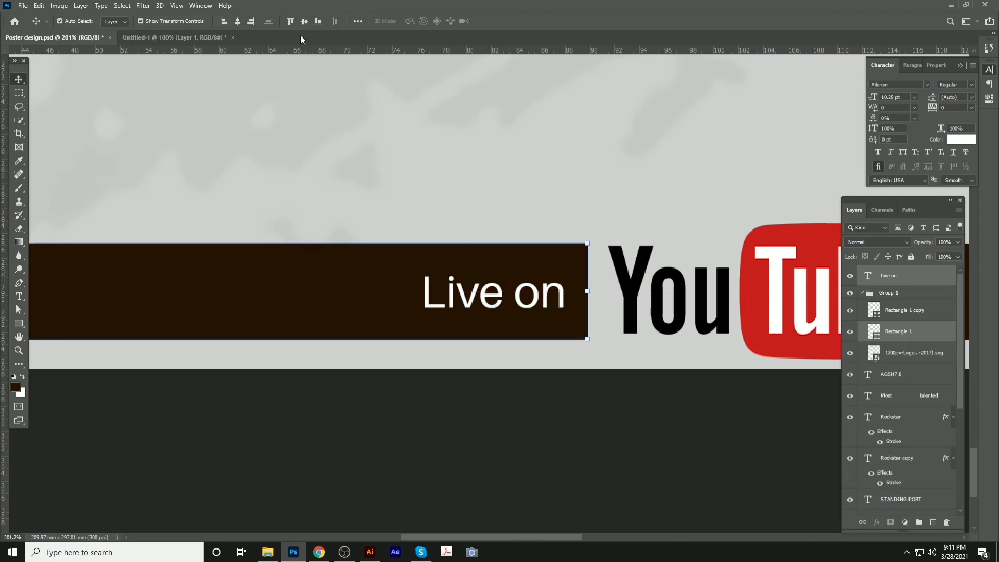
{"action": "left_click", "coordinate": [304, 22]}
{"action": "left_click", "coordinate": [504, 460]}
Fit the whole poster in the window and select the 'Live on' layer
{"action": "scroll", "coordinate": [284, 266], "scroll_direction": "down", "scroll_amount": 10}
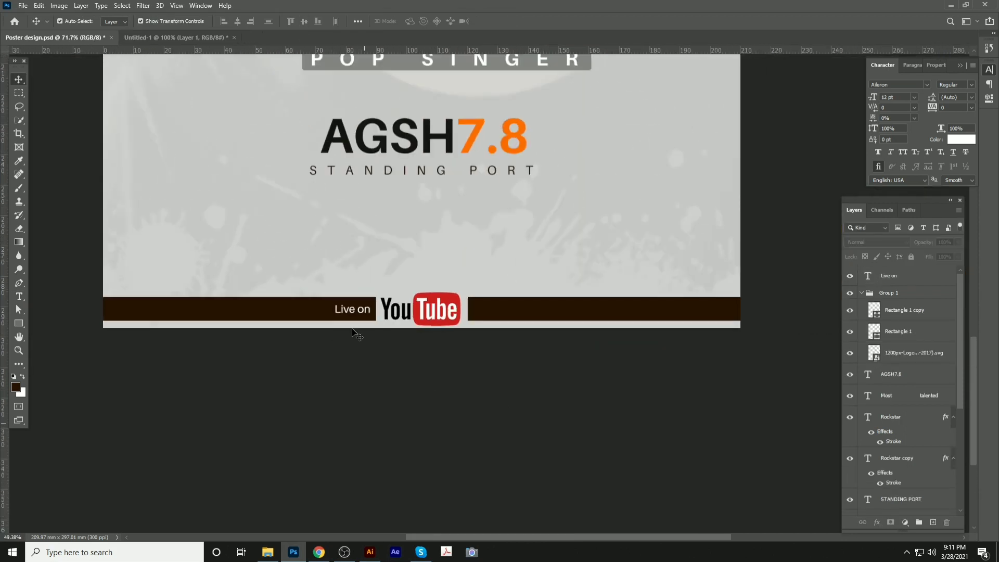
{"action": "scroll", "coordinate": [445, 302], "scroll_direction": "down", "scroll_amount": 1}
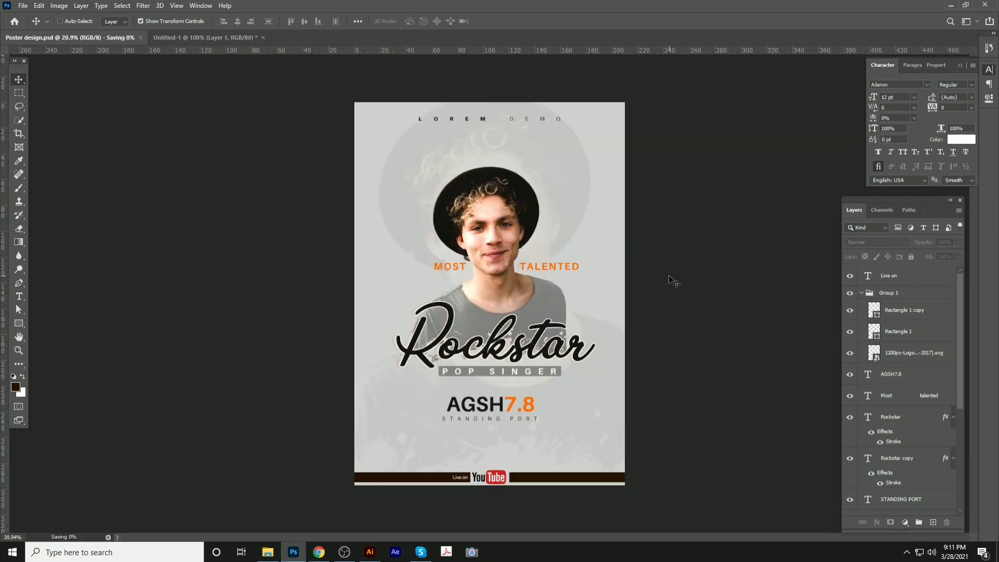
{"action": "scroll", "coordinate": [582, 422], "scroll_direction": "up", "scroll_amount": 2}
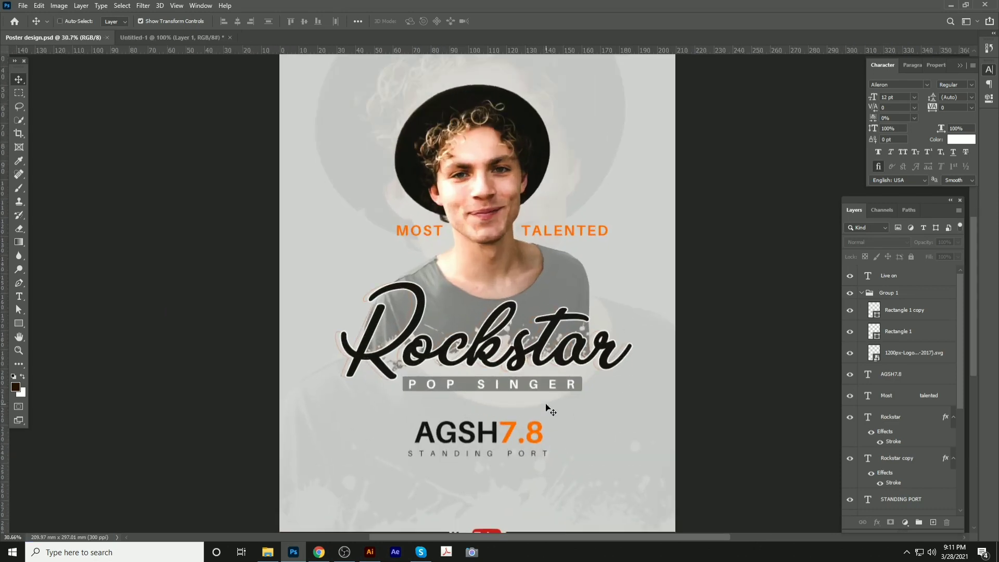
{"action": "scroll", "coordinate": [560, 454], "scroll_direction": "up", "scroll_amount": 2}
{"action": "left_click_drag", "start_coordinate": [562, 458], "coordinate": [555, 216]}
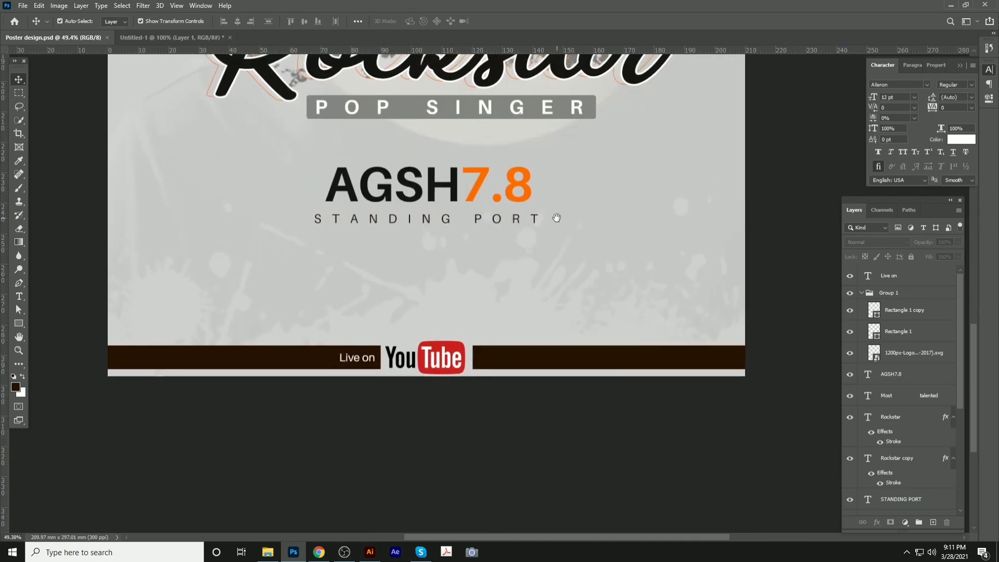
{"action": "key", "text": "ctrl+0"}
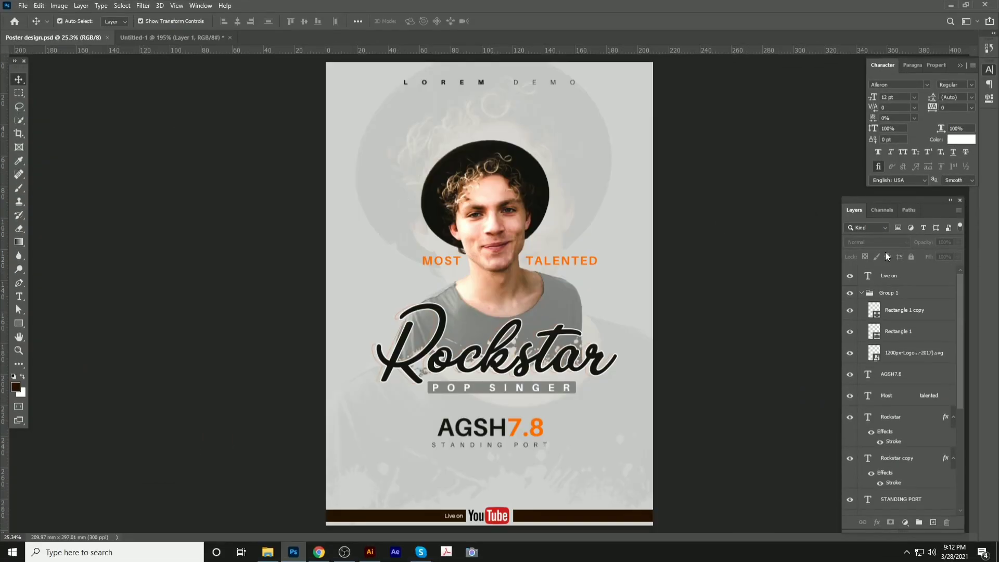
{"action": "left_click", "coordinate": [912, 276]}
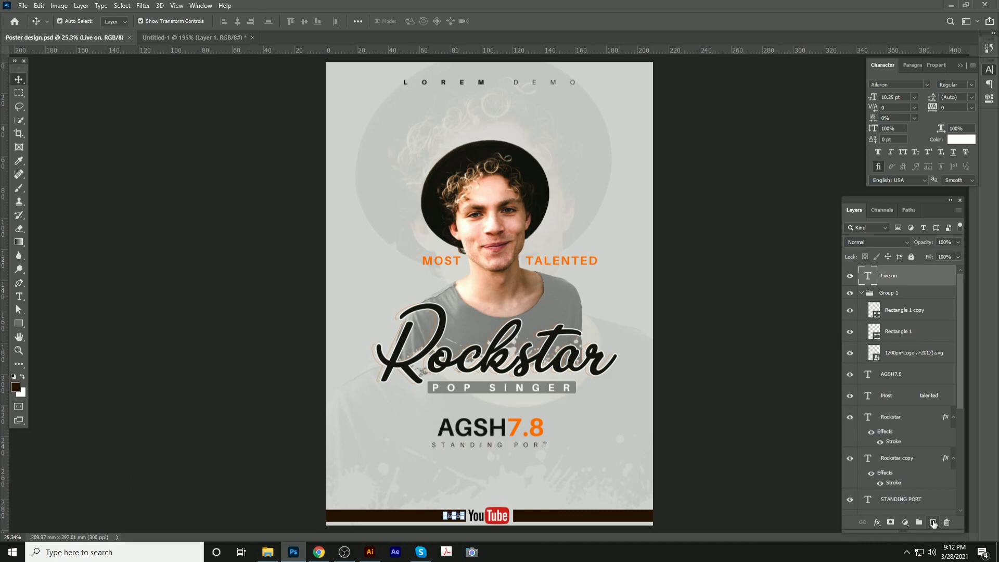
Add a Color Balance adjustment layer with the magenta-green shift set to +17
{"action": "left_click", "coordinate": [906, 522]}
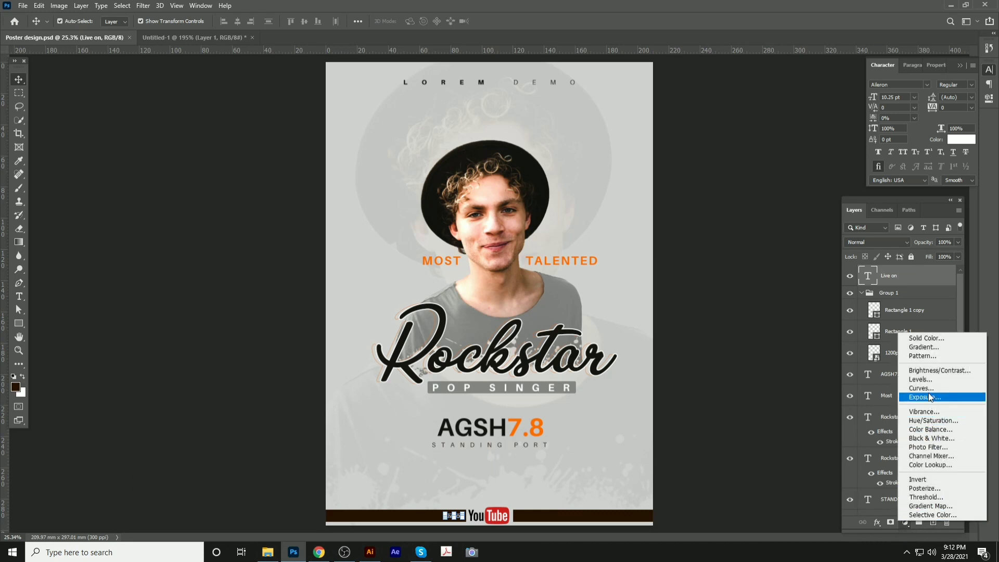
{"action": "left_click", "coordinate": [931, 430]}
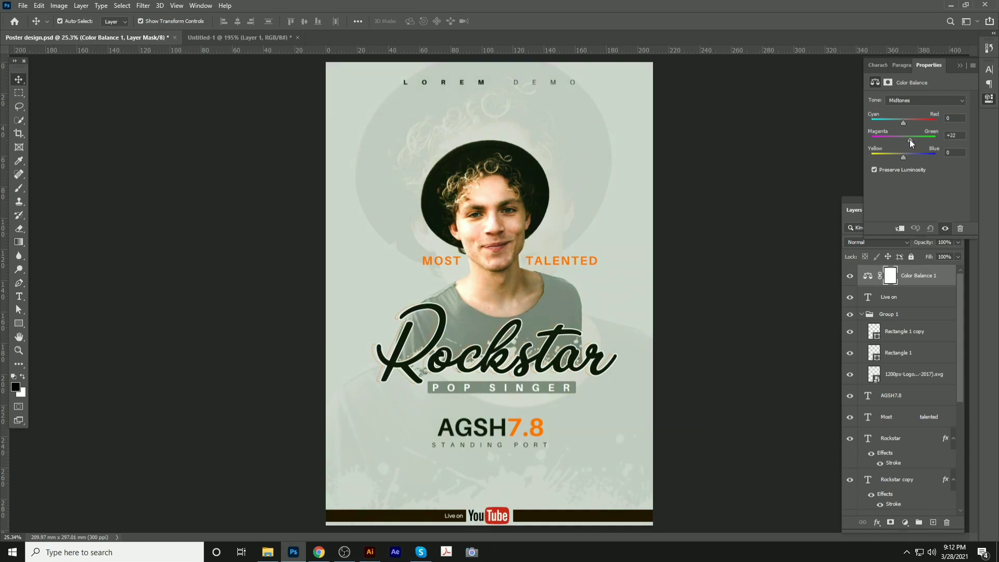
{"action": "left_click_drag", "start_coordinate": [910, 139], "coordinate": [909, 140]}
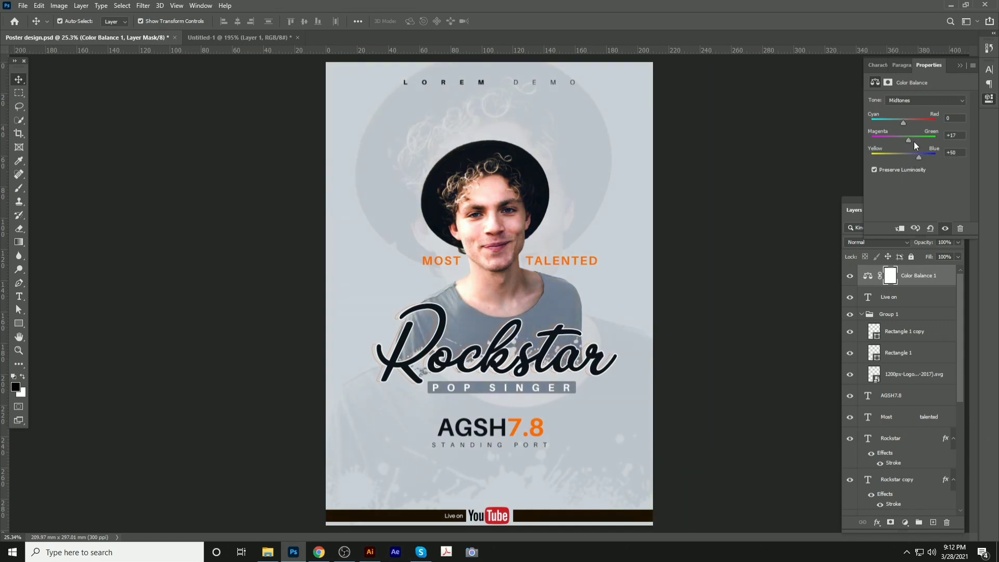
Save the poster and zoom in on the Rockstar title
{"action": "left_click", "coordinate": [874, 64]}
{"action": "left_click", "coordinate": [776, 109]}
{"action": "key", "text": "ctrl+s"}
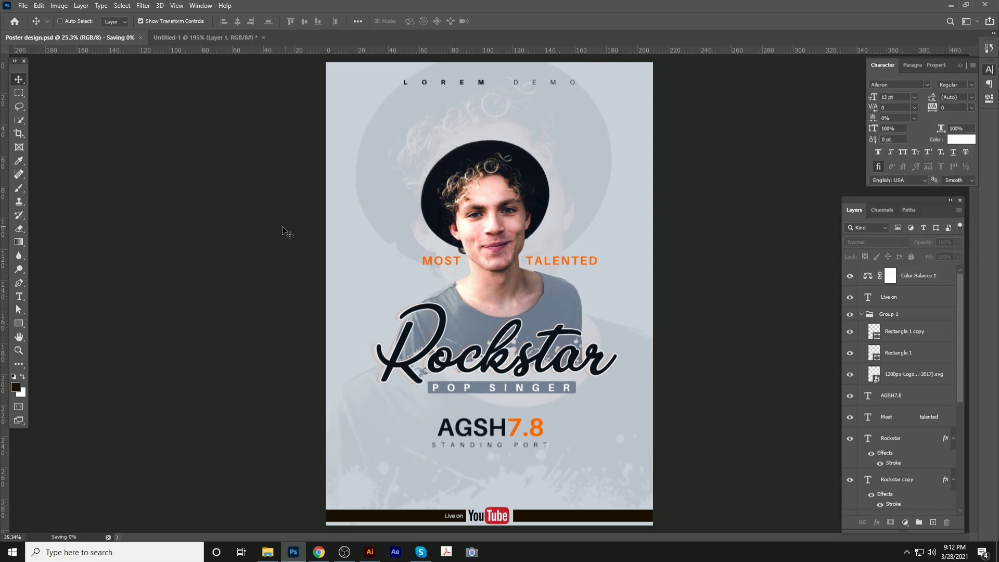
{"action": "left_click_drag", "start_coordinate": [436, 340], "coordinate": [347, 219]}
Scale the Rockstar title to about 115%, group its layers, and save
{"action": "left_click", "coordinate": [348, 219]}
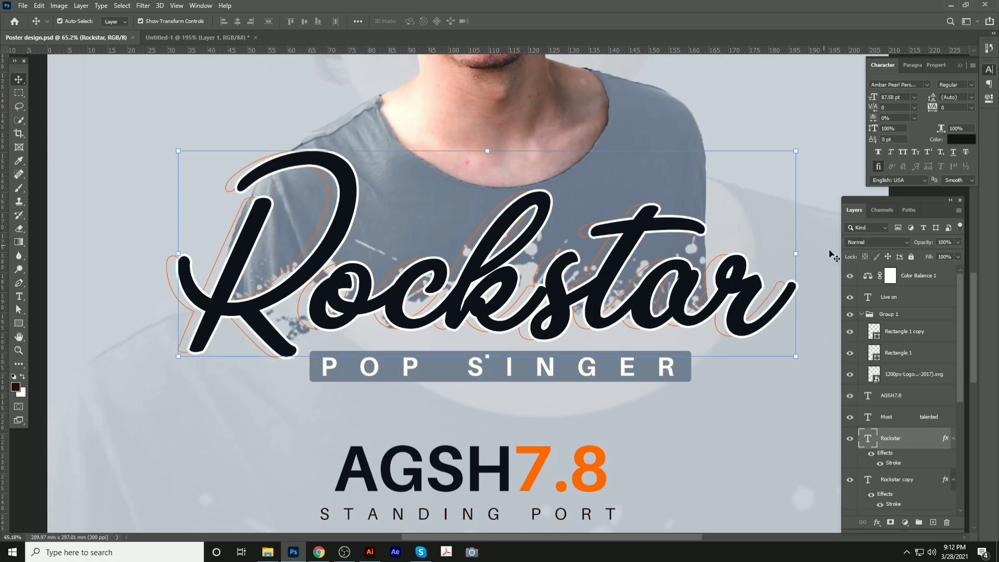
{"action": "scroll", "coordinate": [538, 220], "scroll_direction": "down", "scroll_amount": 5}
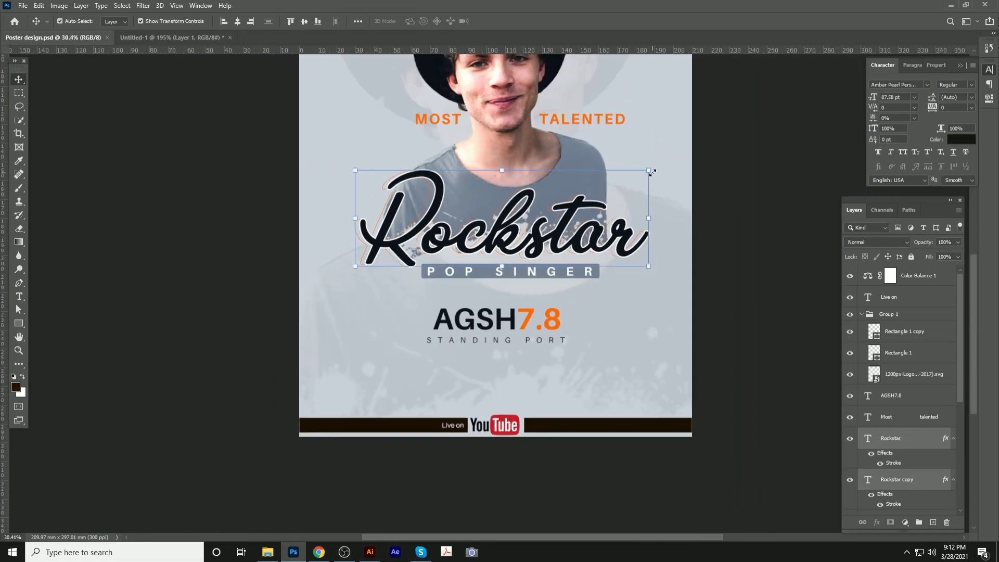
{"action": "left_click_drag", "start_coordinate": [653, 172], "coordinate": [687, 160]}
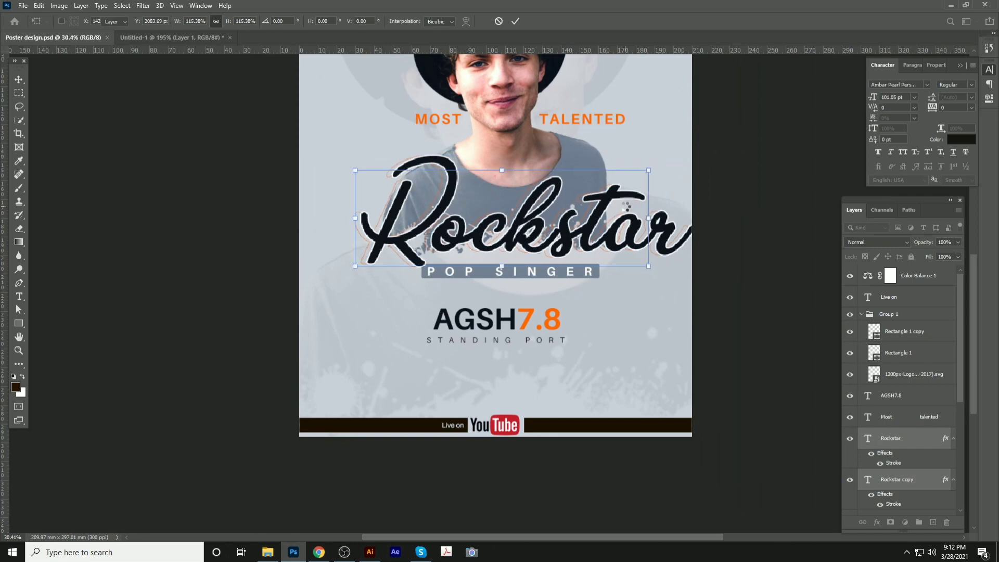
{"action": "key", "text": "Return"}
{"action": "key", "text": "ctrl+g"}
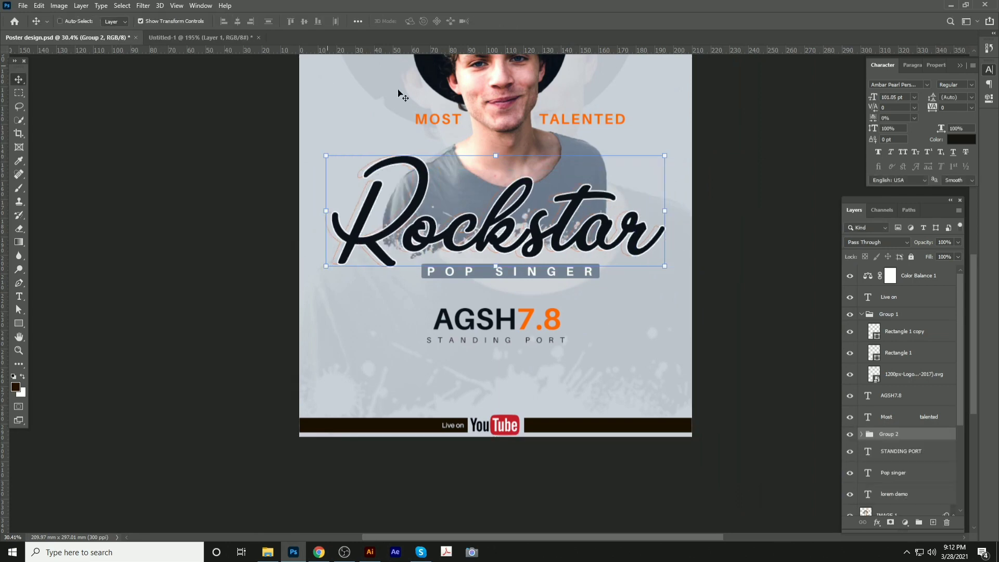
{"action": "key", "text": "ctrl+s"}
Nudge the Rockstar group down slightly and save the poster again
{"action": "key", "text": "shift+Down"}
{"action": "key", "text": "shift+Down"}
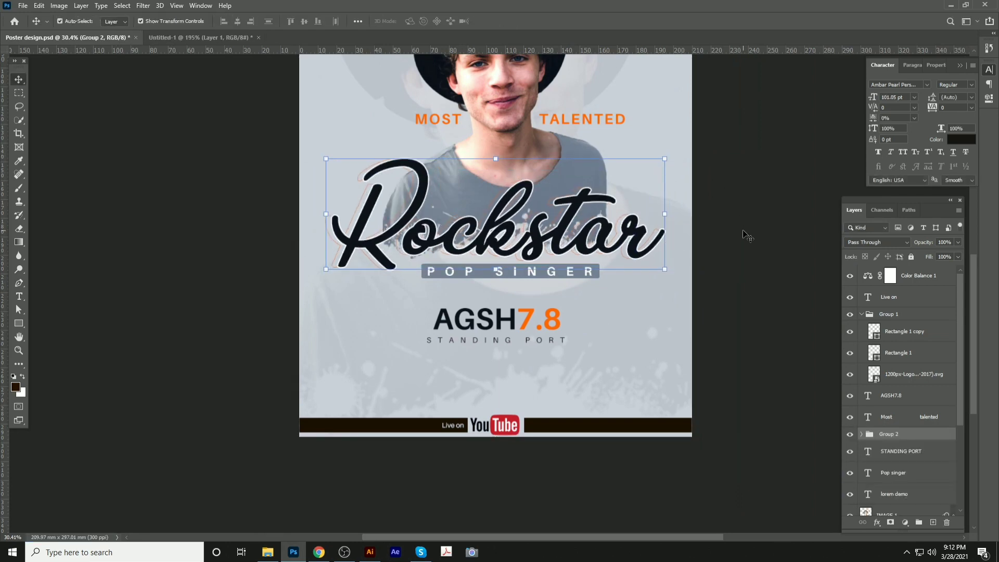
{"action": "key", "text": "shift+Down"}
{"action": "key", "text": "shift+Down"}
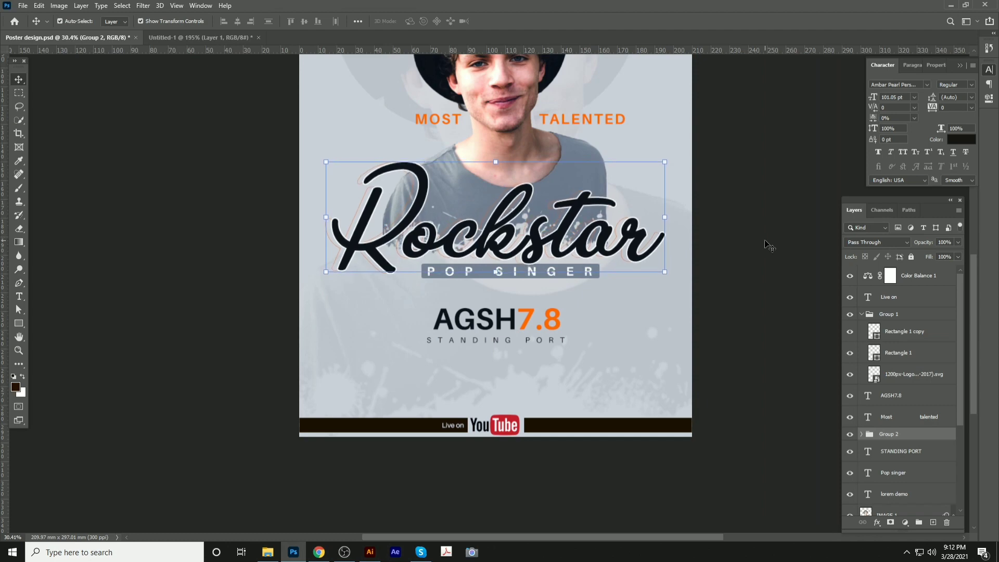
{"action": "left_click", "coordinate": [766, 241]}
{"action": "scroll", "coordinate": [496, 211], "scroll_direction": "down", "scroll_amount": 4}
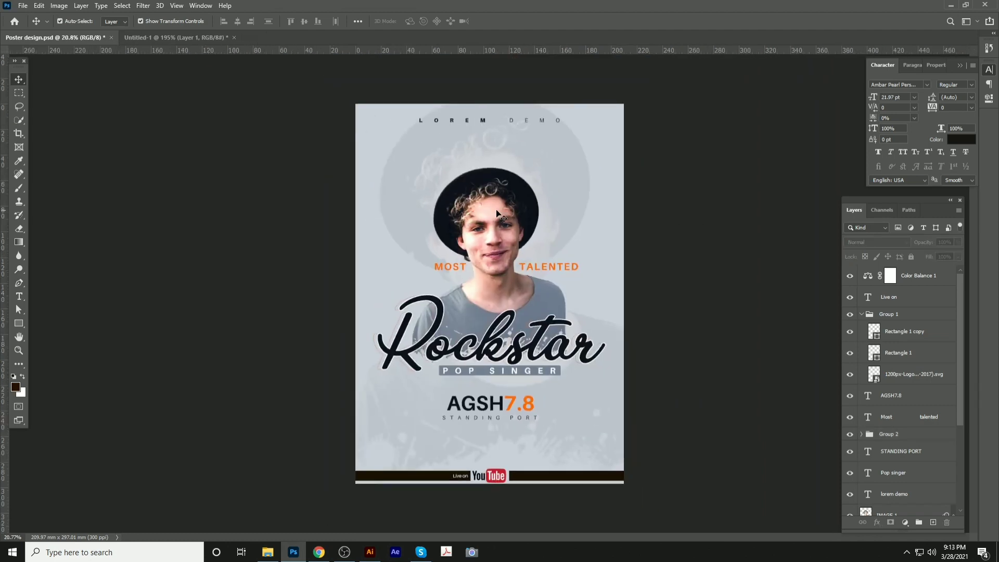
{"action": "key", "text": "ctrl+s"}
Duplicate the 'Live on' text to the right of the YouTube logo in the footer
{"action": "scroll", "coordinate": [539, 482], "scroll_direction": "up", "scroll_amount": 9}
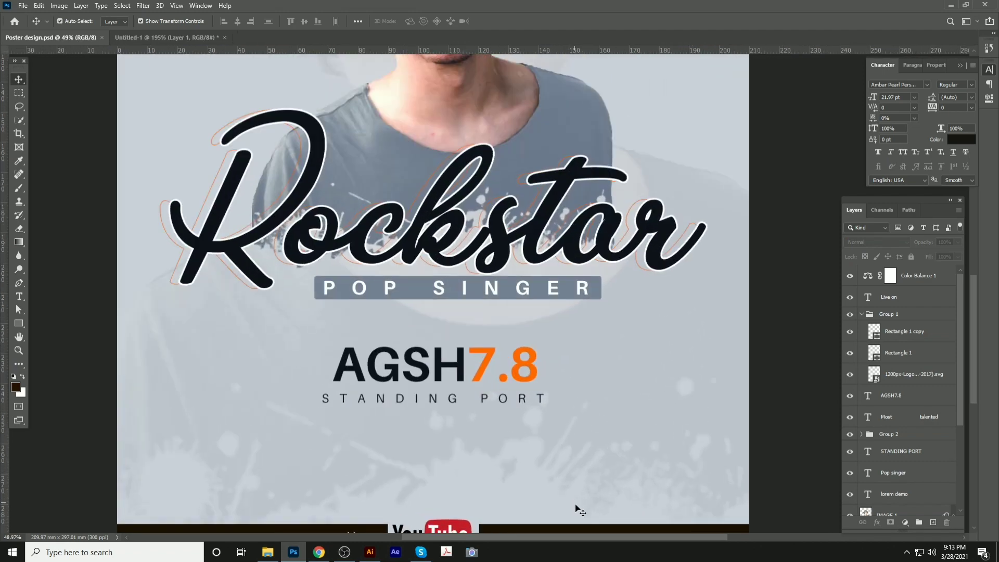
{"action": "left_click_drag", "start_coordinate": [564, 415], "coordinate": [504, 233]}
{"action": "scroll", "coordinate": [401, 332], "scroll_direction": "up", "scroll_amount": 9}
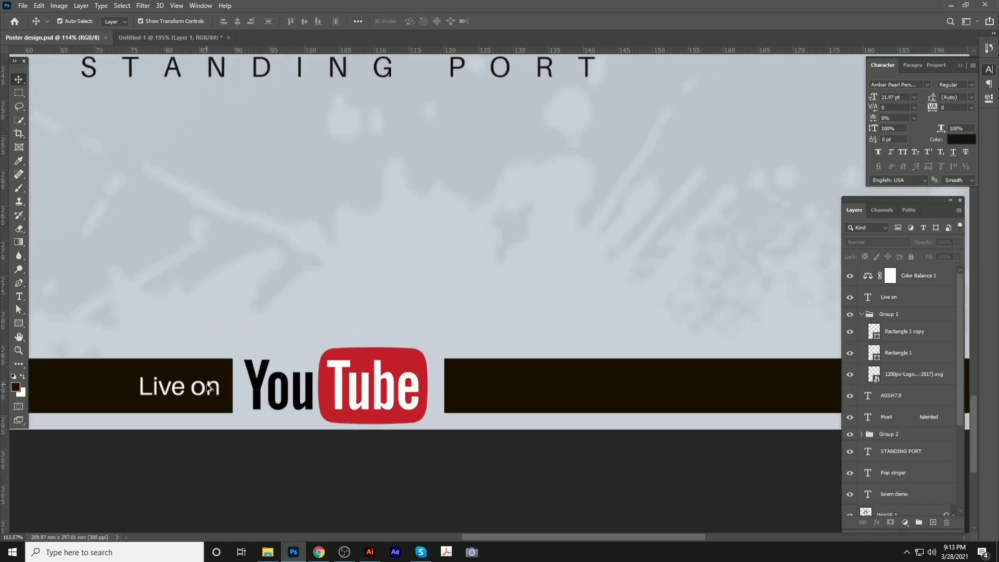
{"action": "left_click_drag", "start_coordinate": [203, 388], "coordinate": [522, 392]}
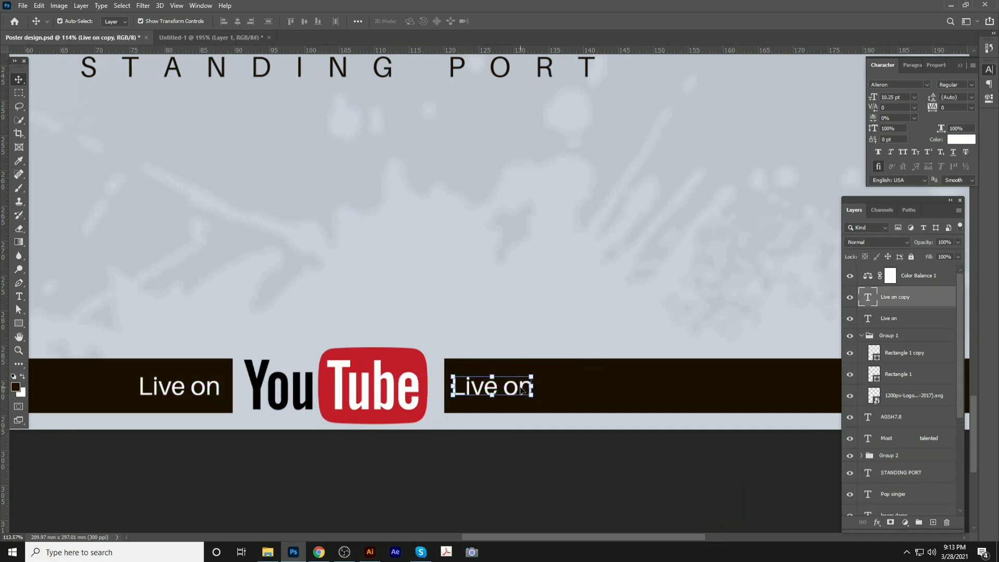
{"action": "key", "text": "shift+Right"}
{"action": "key", "text": "shift+Right"}
{"action": "key", "text": "Left"}
{"action": "key", "text": "Left"}
{"action": "key", "text": "Left"}
{"action": "key", "text": "Left"}
{"action": "key", "text": "Left"}
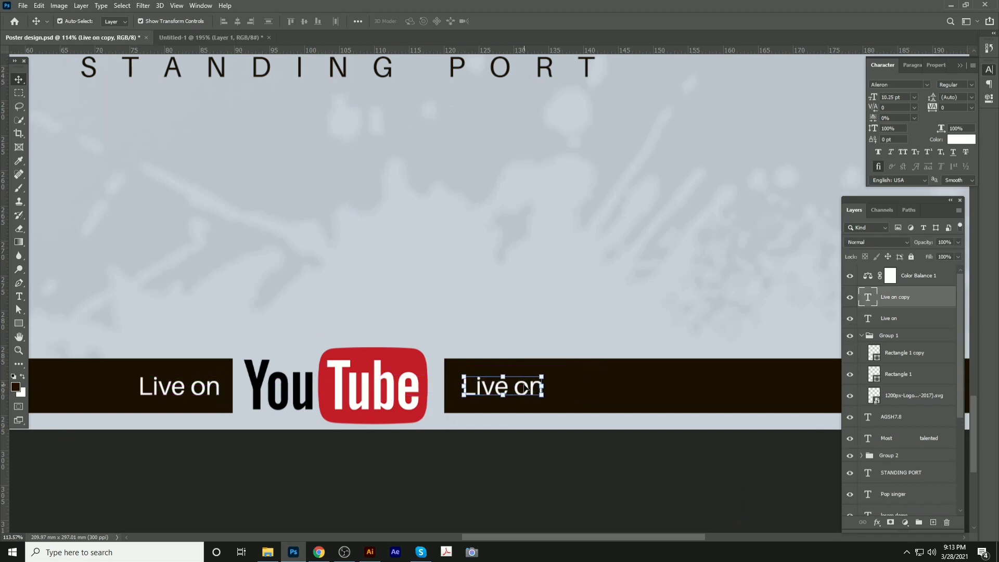
Replace the copied text with 'Evening', capitalising the first letter
{"action": "double_click", "coordinate": [522, 388]}
{"action": "key", "text": "ctrl+a"}
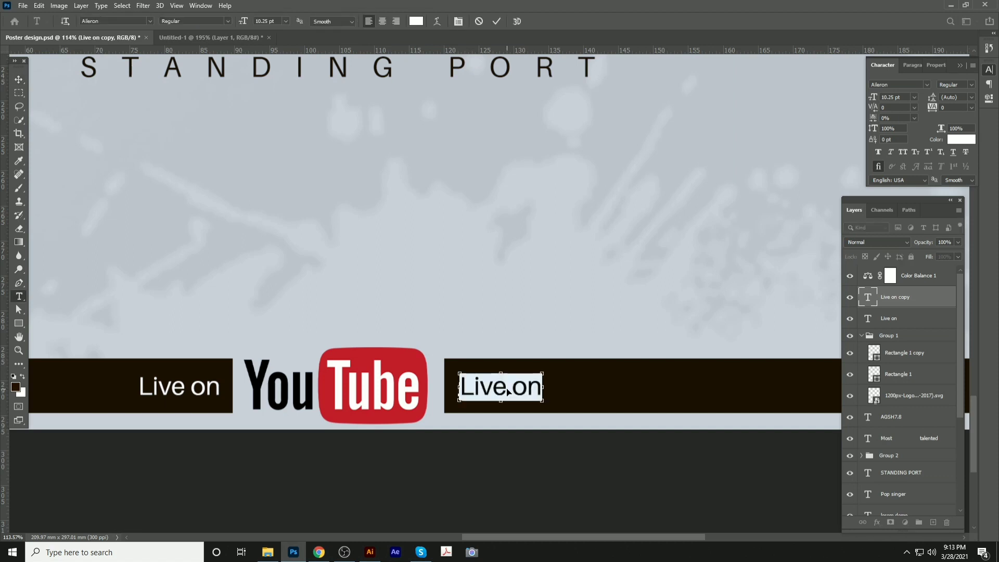
{"action": "type", "text": "even"}
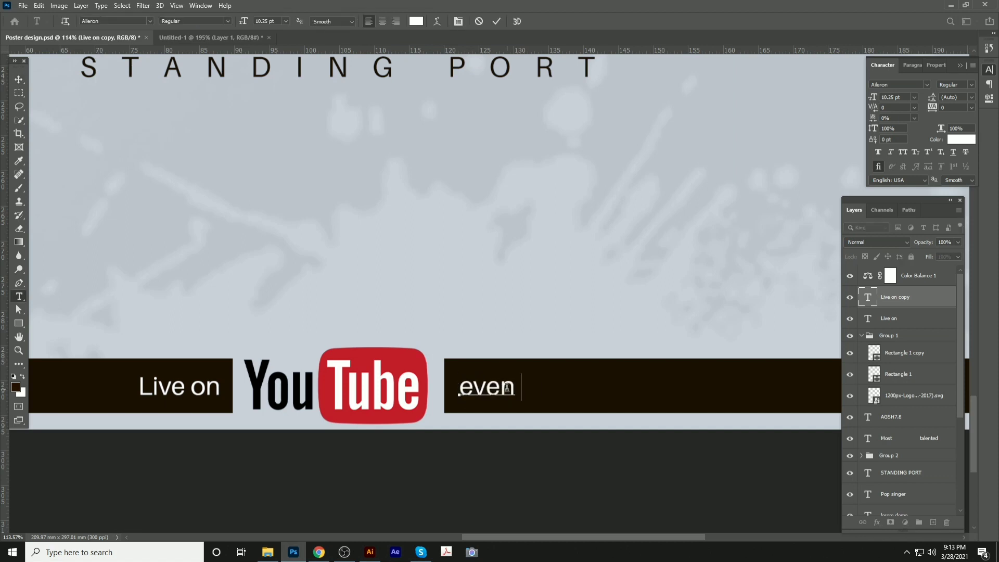
{"action": "type", "text": "ing"}
{"action": "left_click_drag", "start_coordinate": [476, 388], "coordinate": [463, 388]}
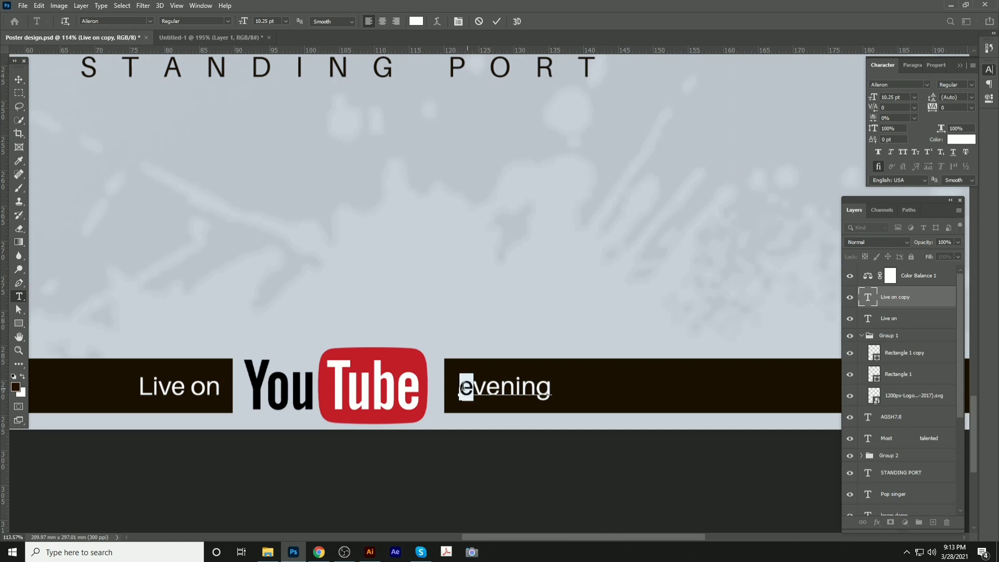
{"action": "type", "text": "E"}
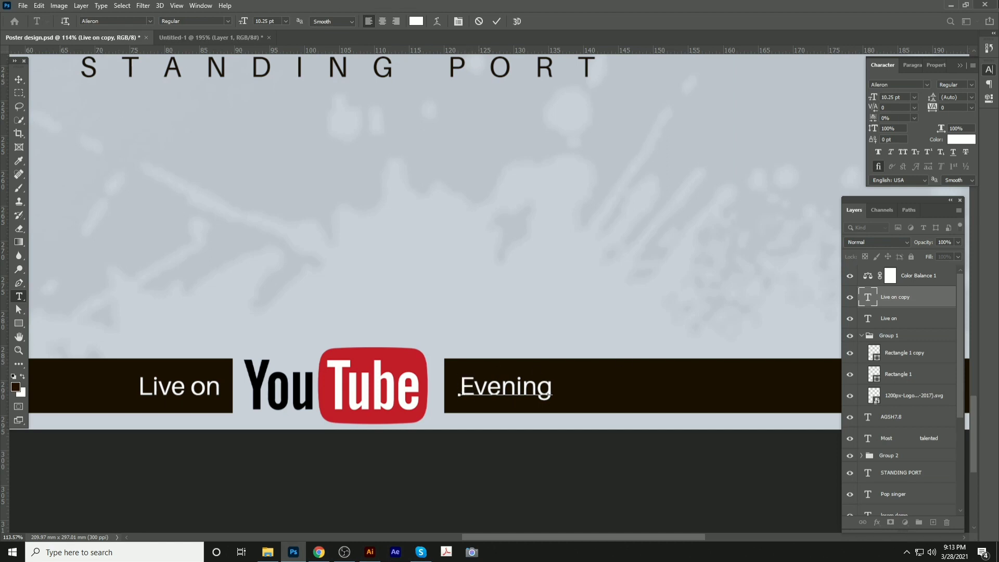
{"action": "left_click", "coordinate": [17, 81]}
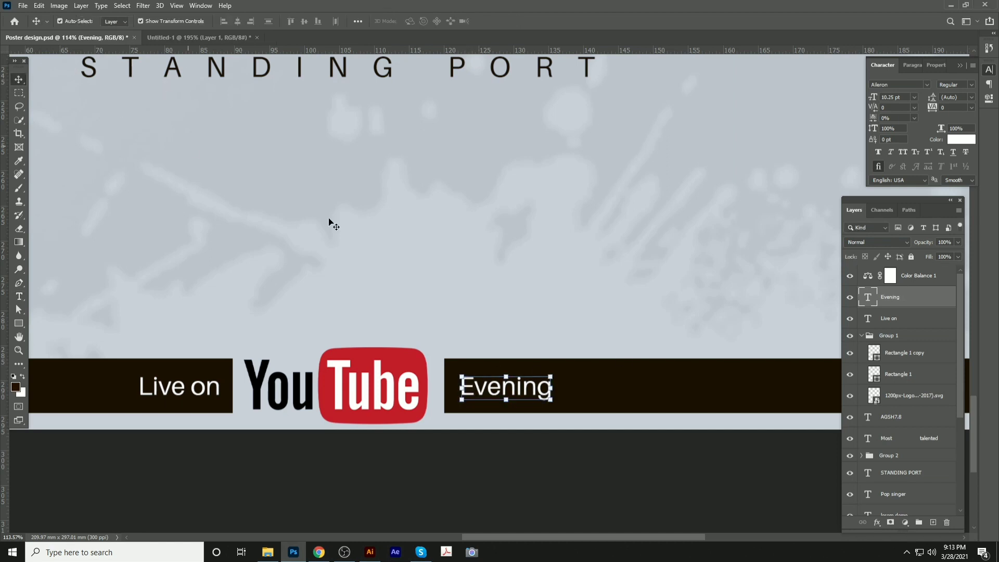
Centre 'Evening' vertically on the dark footer bar
{"action": "left_click", "coordinate": [637, 385], "text": "shift"}
{"action": "left_click", "coordinate": [304, 22]}
{"action": "left_click", "coordinate": [554, 480]}
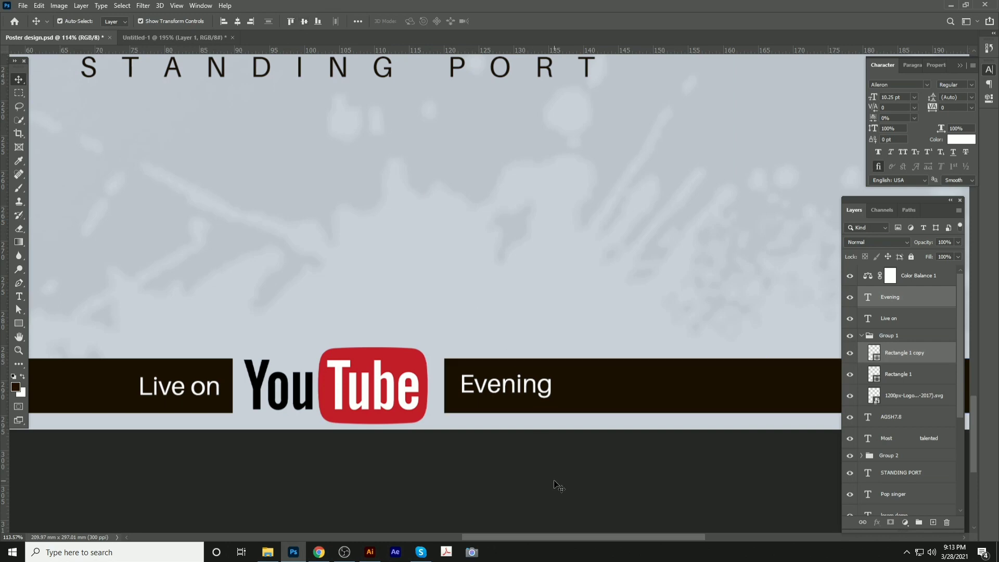
{"action": "scroll", "coordinate": [264, 359], "scroll_direction": "down", "scroll_amount": 4}
{"action": "scroll", "coordinate": [289, 358], "scroll_direction": "down", "scroll_amount": 5}
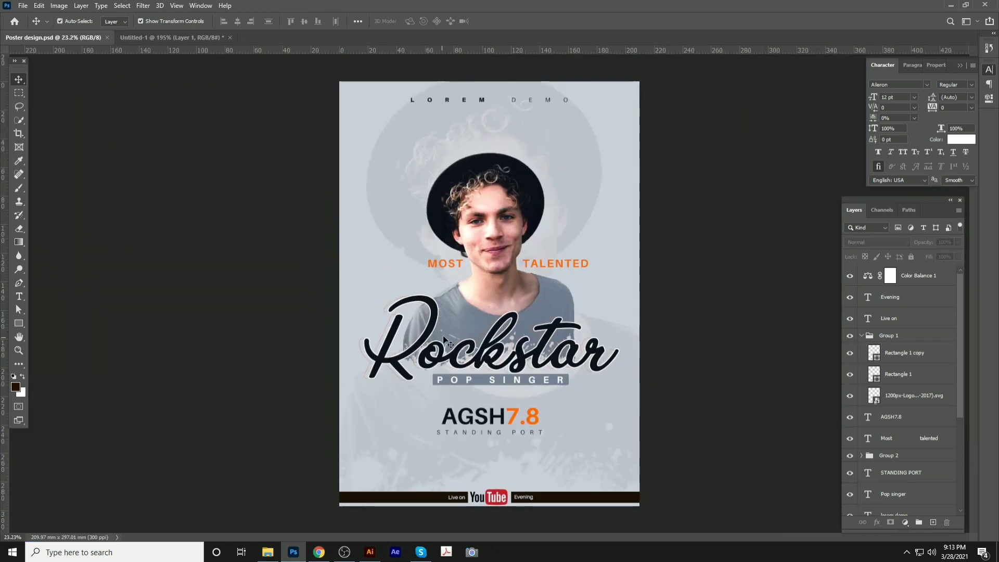
Give the Rockstar title an inner shadow and a drop shadow with size 13, spread 19, opacity 100
{"action": "left_click", "coordinate": [444, 341]}
{"action": "scroll", "coordinate": [444, 341], "scroll_direction": "up", "scroll_amount": 5}
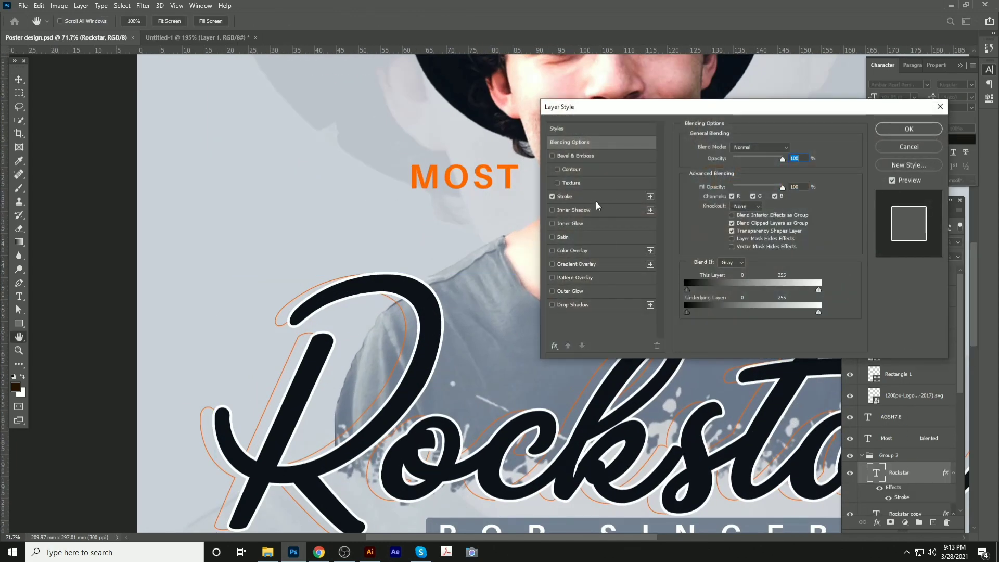
{"action": "left_click", "coordinate": [593, 211]}
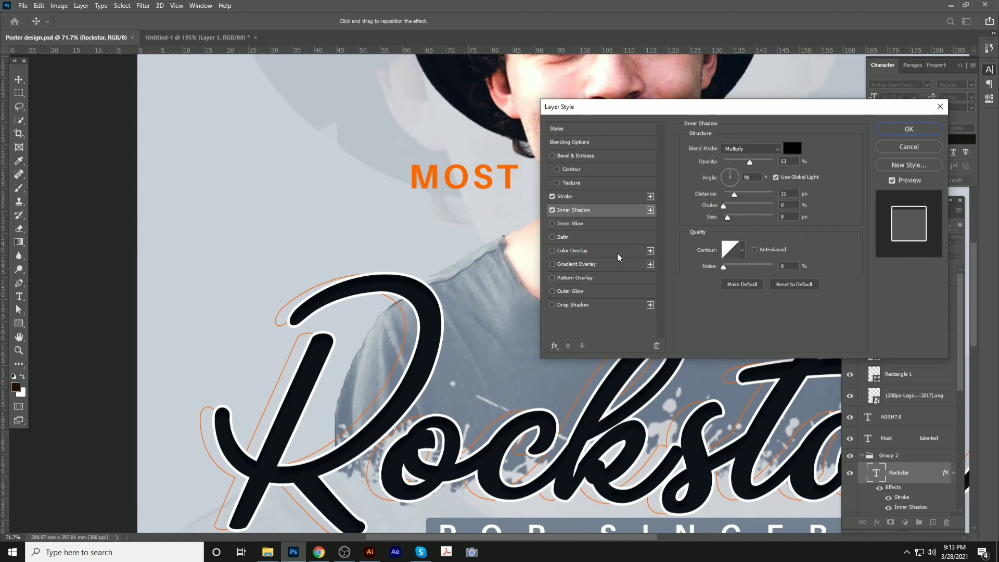
{"action": "left_click", "coordinate": [599, 305]}
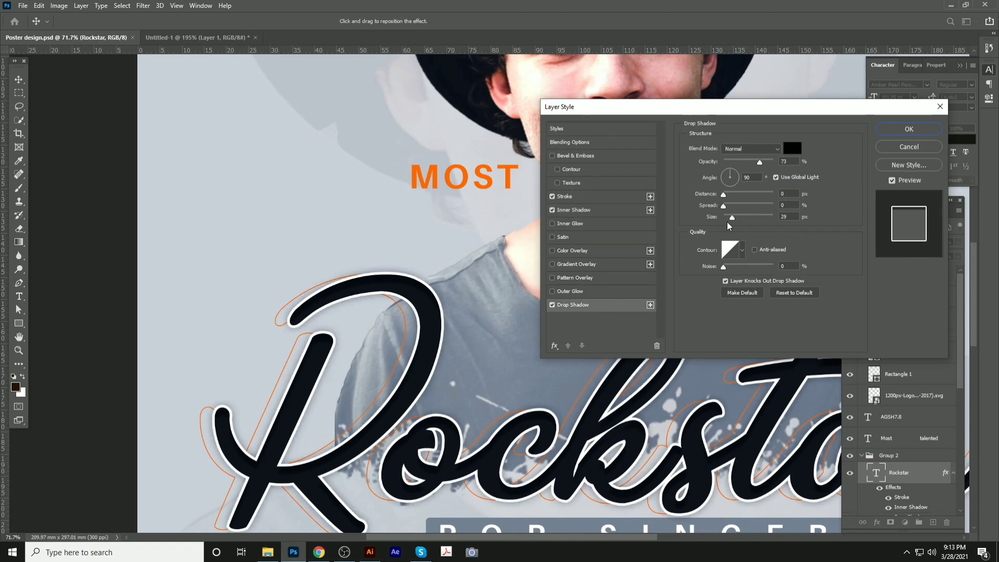
{"action": "left_click_drag", "start_coordinate": [731, 218], "coordinate": [729, 218]}
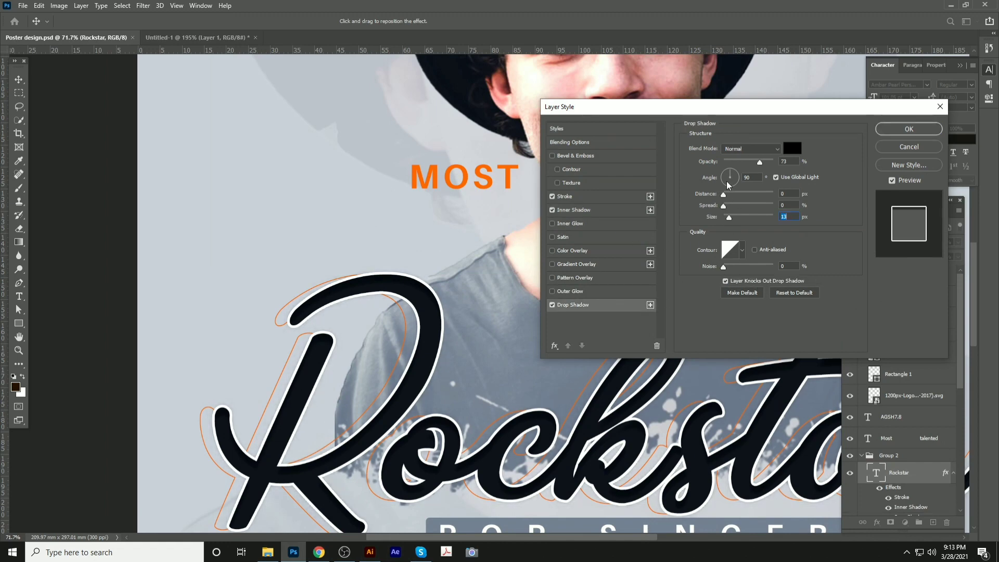
{"action": "left_click_drag", "start_coordinate": [760, 162], "coordinate": [775, 162]}
{"action": "mouse_move", "coordinate": [724, 206]}
{"action": "left_mouse_down"}
{"action": "mouse_move", "coordinate": [734, 208]}
{"action": "mouse_move", "coordinate": [730, 196]}
{"action": "left_mouse_up"}
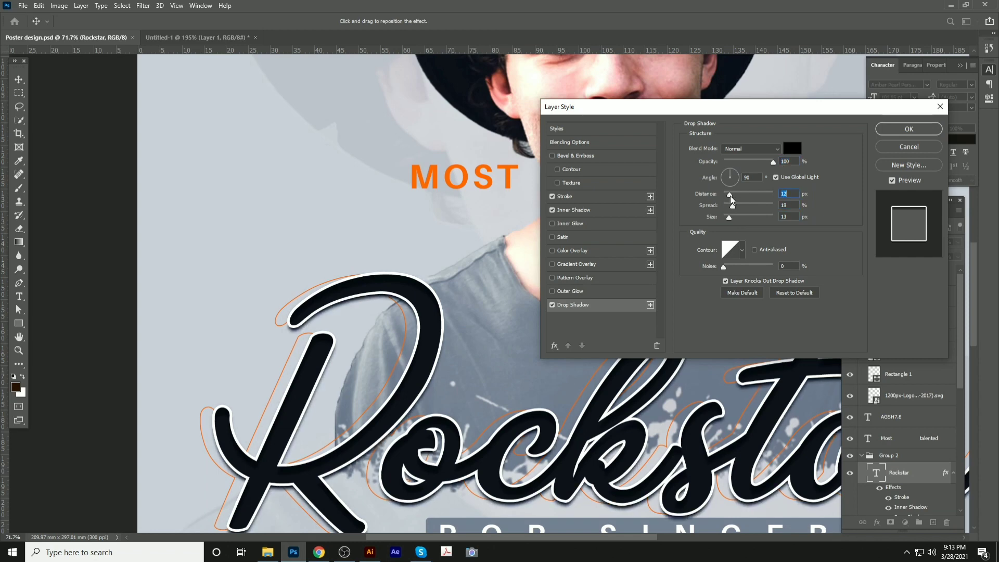
{"action": "left_click", "coordinate": [896, 135]}
Save the PSD, export the poster as a JPEG, and open the exported file
{"action": "scroll", "coordinate": [436, 239], "scroll_direction": "down", "scroll_amount": 6}
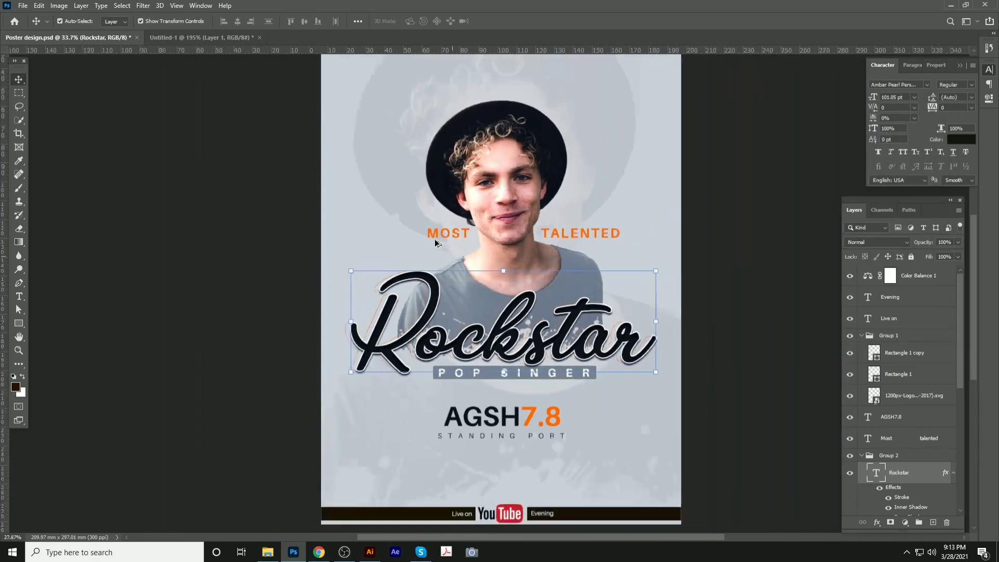
{"action": "left_click", "coordinate": [293, 238]}
{"action": "key", "text": "ctrl+s"}
{"action": "key", "text": "ctrl+shift+s"}
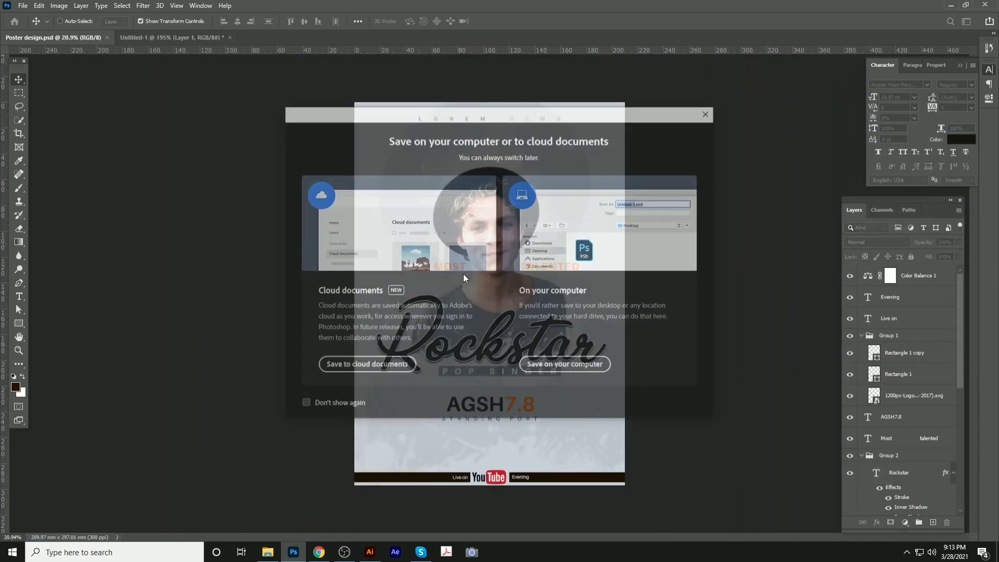
{"action": "left_click", "coordinate": [556, 367]}
{"action": "left_click", "coordinate": [220, 380]}
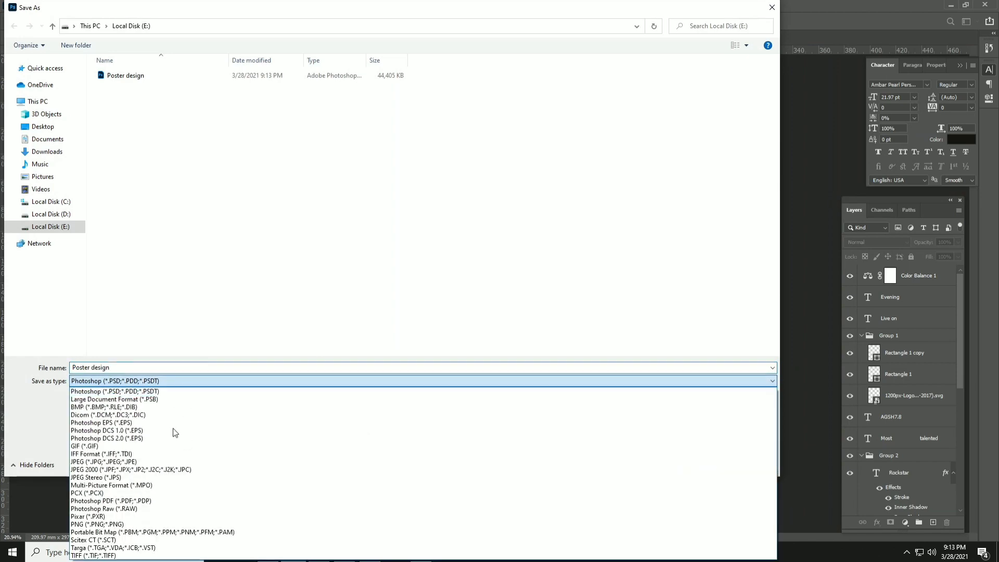
{"action": "left_click", "coordinate": [167, 461]}
{"action": "key", "text": "Return"}
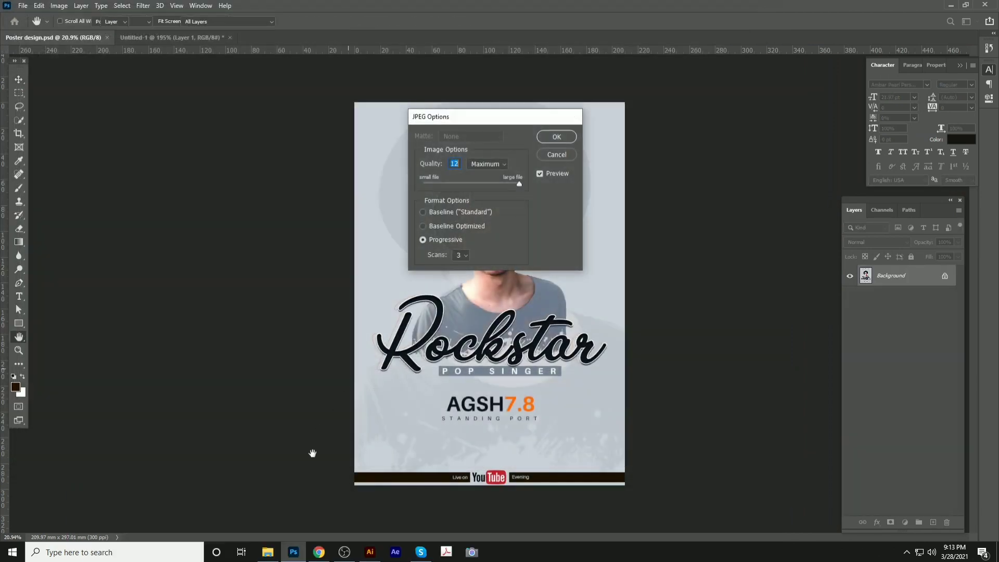
{"action": "key", "text": "Return"}
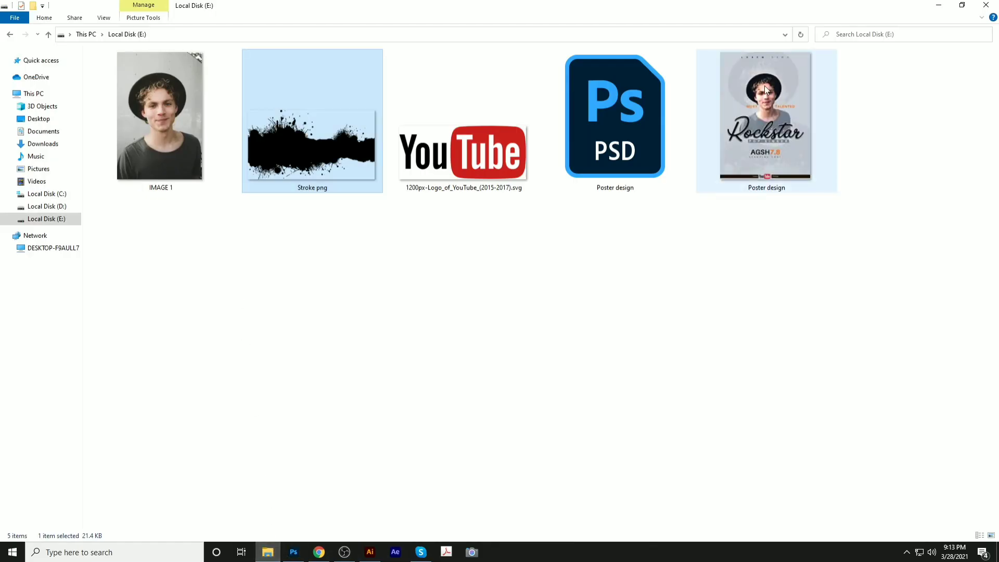
{"action": "double_click", "coordinate": [765, 85]}
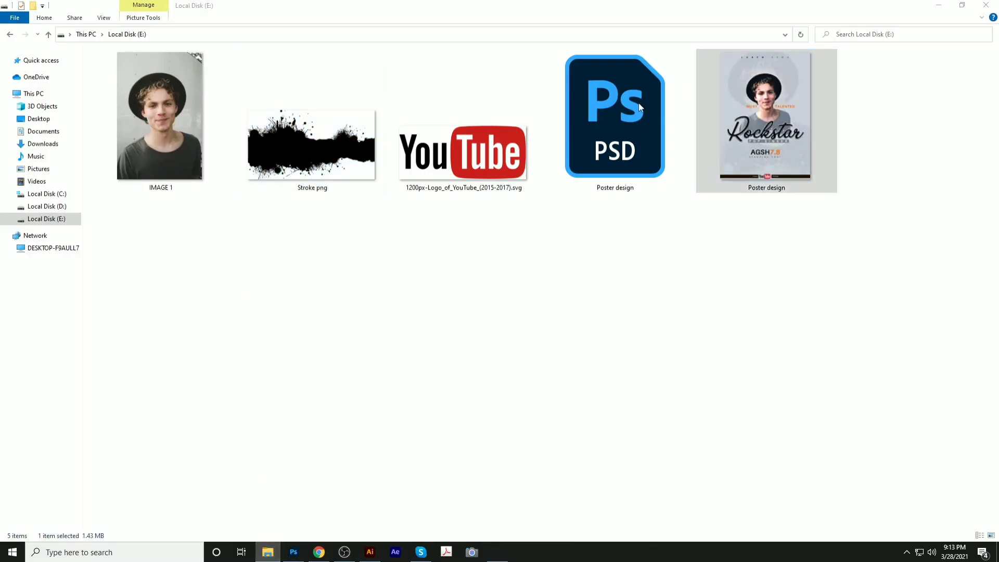